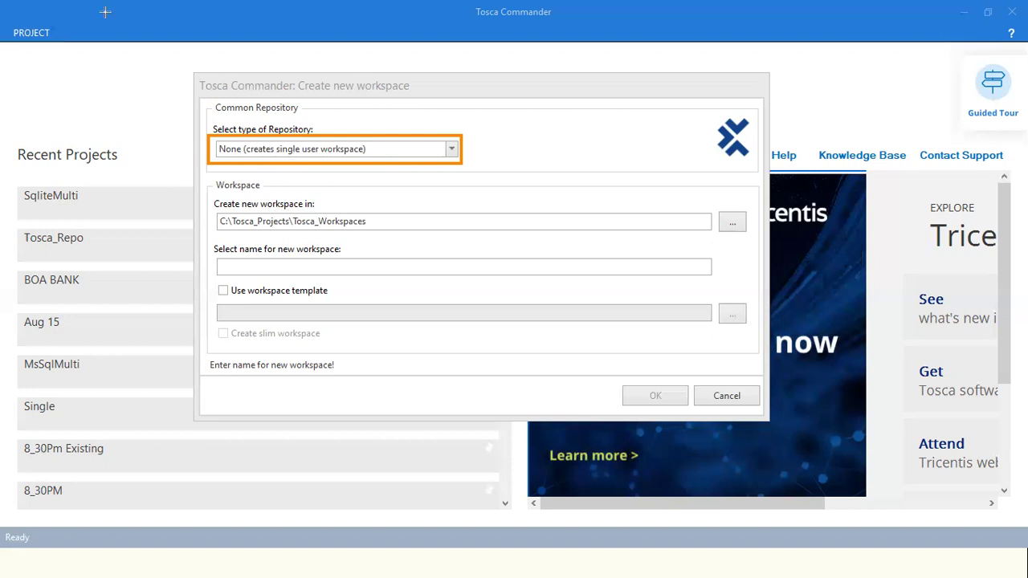
Step: Choose SQLite as the common repository type for the new workspace
click(452, 148)
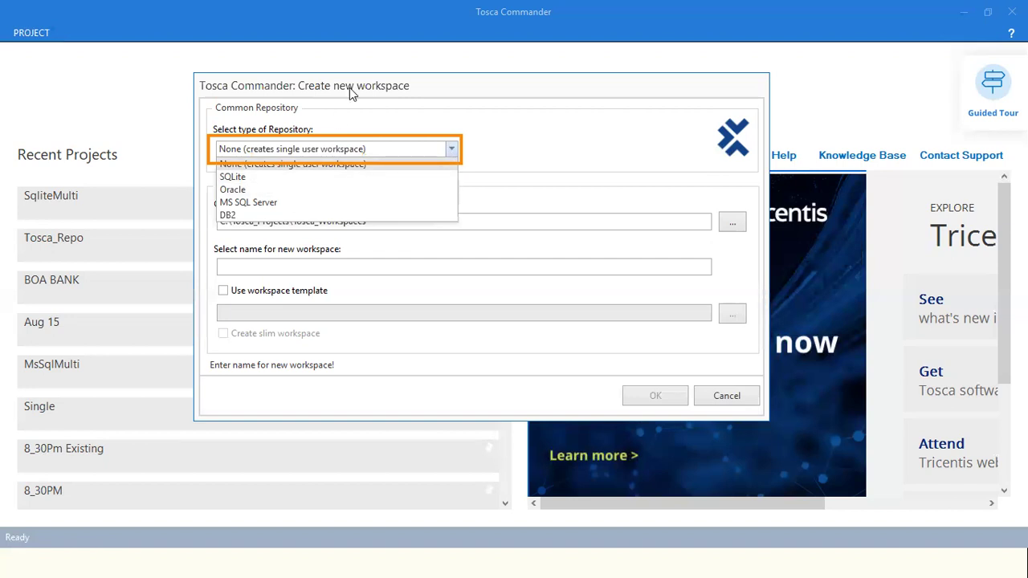
click(451, 149)
click(452, 148)
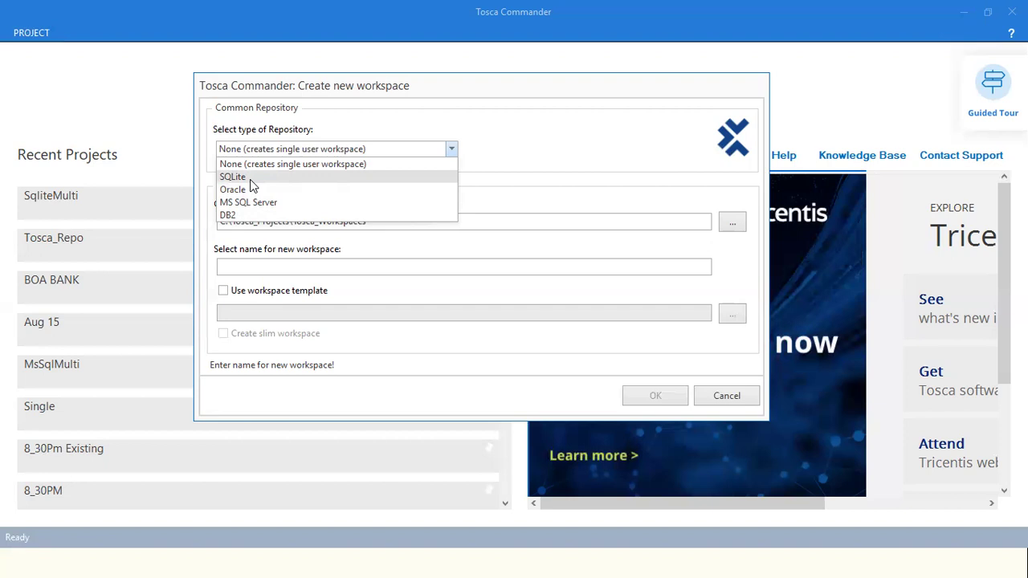
click(250, 177)
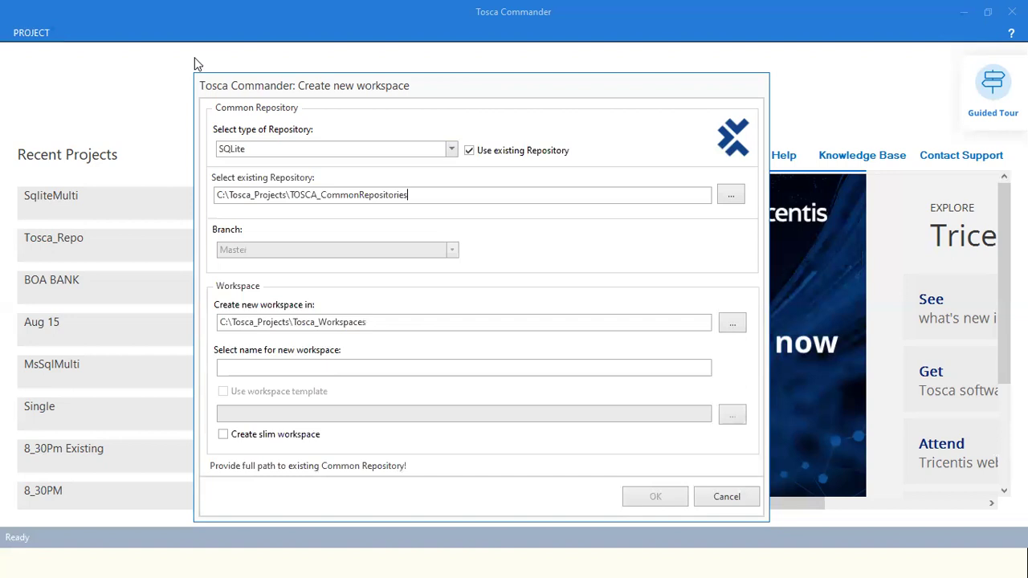
drag(455, 137, 576, 164)
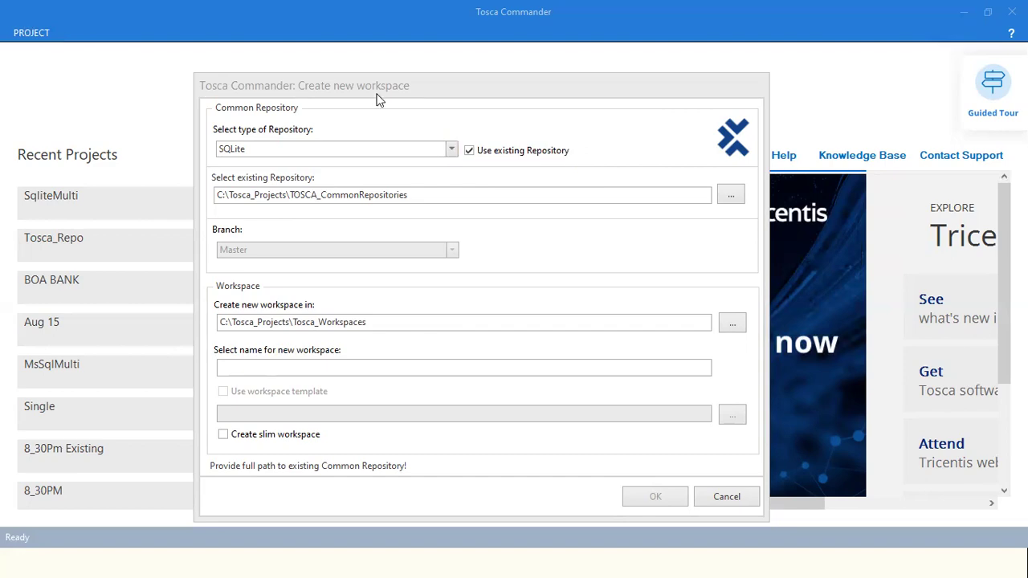
Step: Switch to Paint and examine how P1 relates to the project in the repository diagram
key(alt+Tab)
key(alt+Tab)
key(alt+Tab)
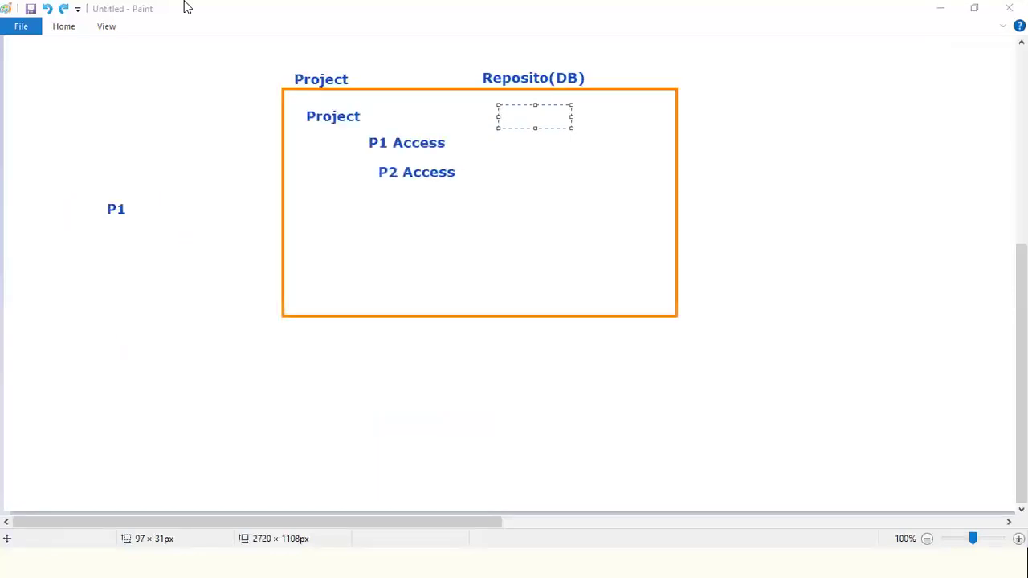
click(443, 214)
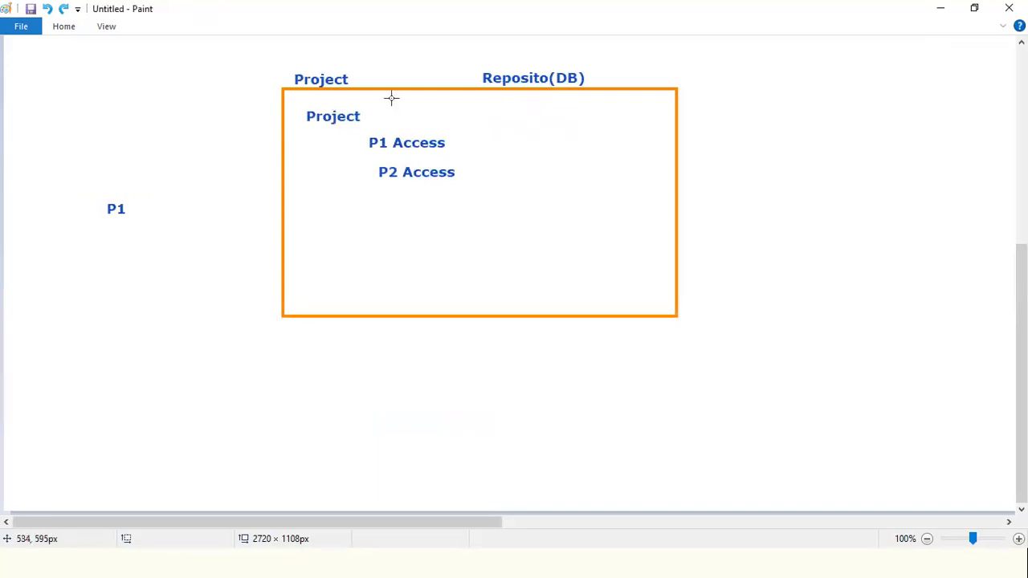
click(268, 62)
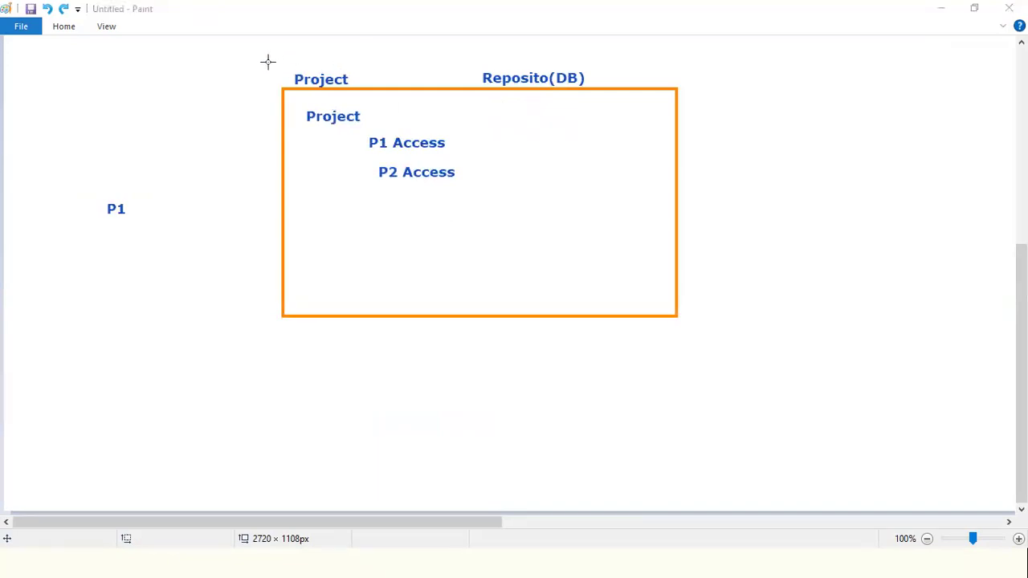
mouse_move(132, 206)
mouse_down()
mouse_move(285, 138)
mouse_move(298, 122)
mouse_up()
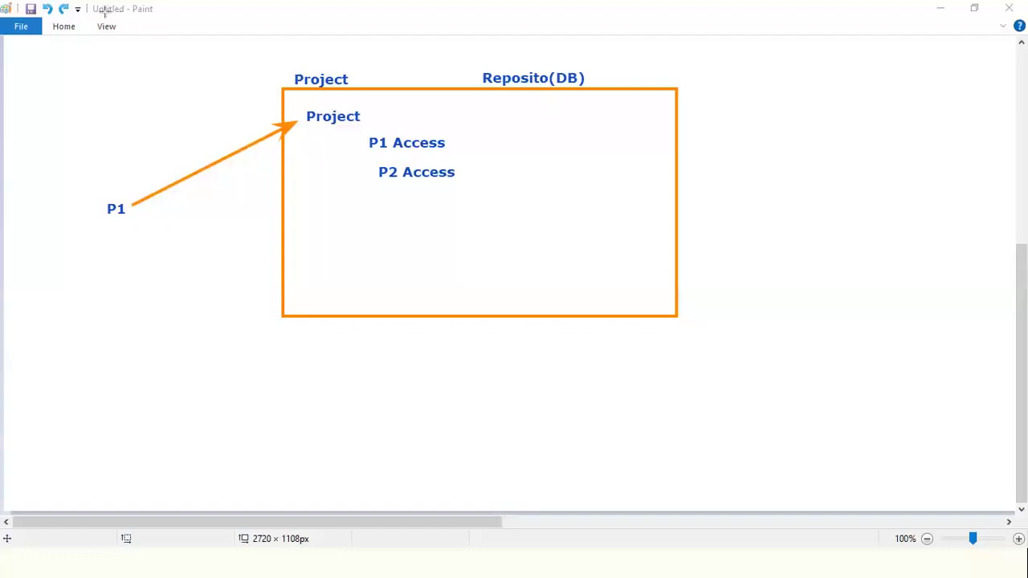
Step: Return to Tosca Commander and examine the option for using an existing repository in the new workspace settings
key(alt+Tab)
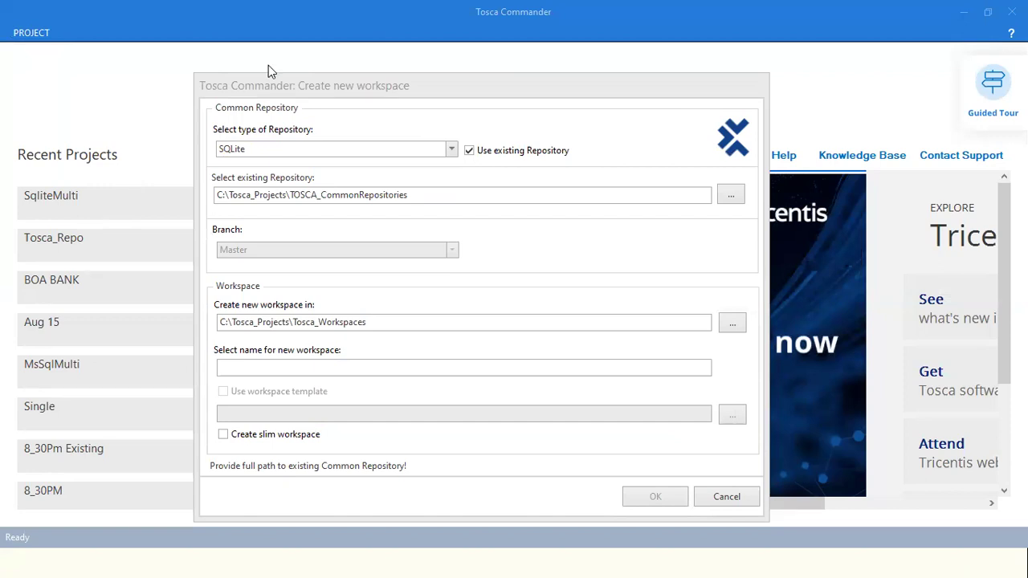
mouse_move(415, 96)
mouse_down()
mouse_move(280, 77)
mouse_move(296, 75)
mouse_up()
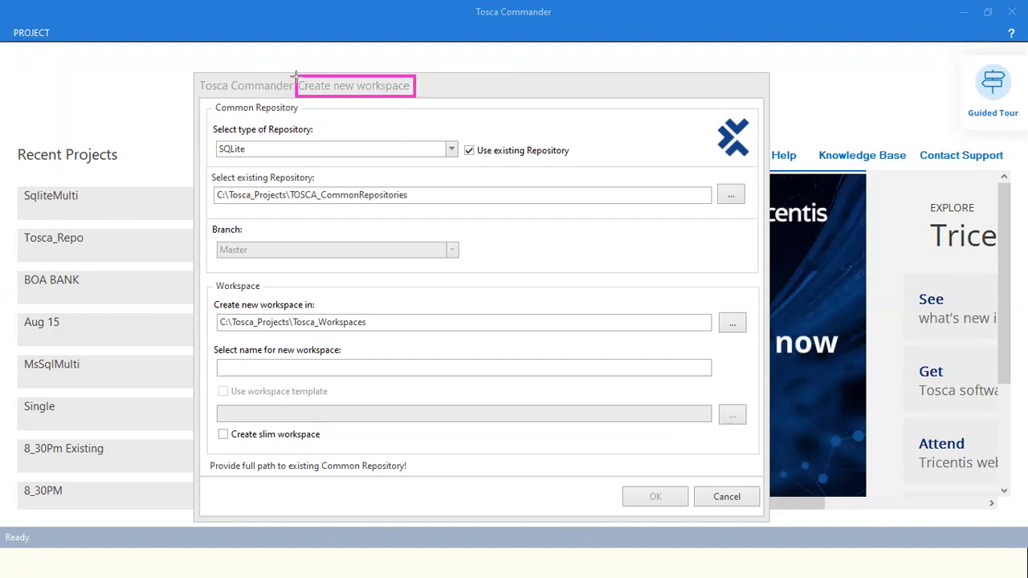
drag(456, 137, 582, 168)
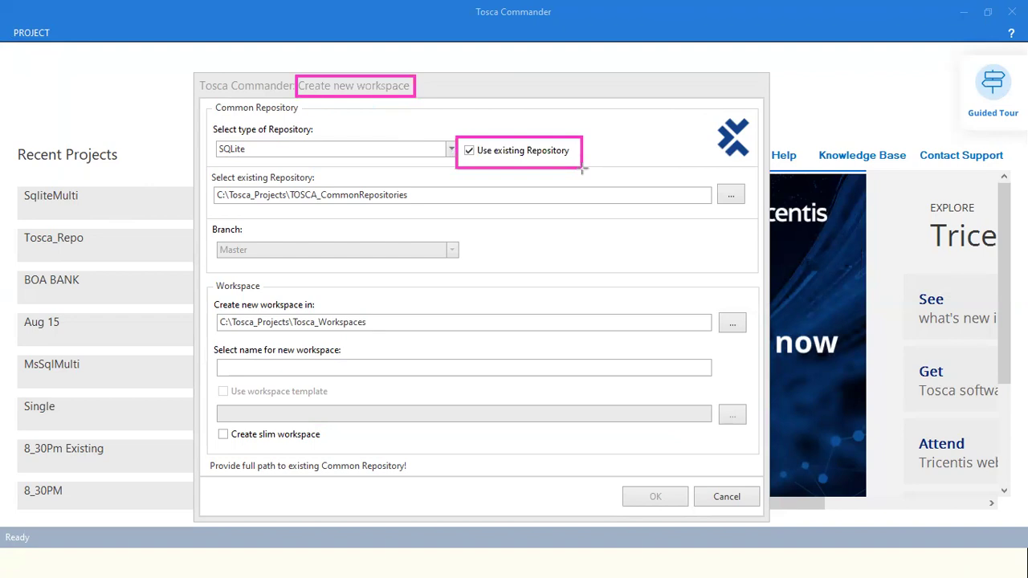
key(ctrl+z)
drag(456, 135, 583, 166)
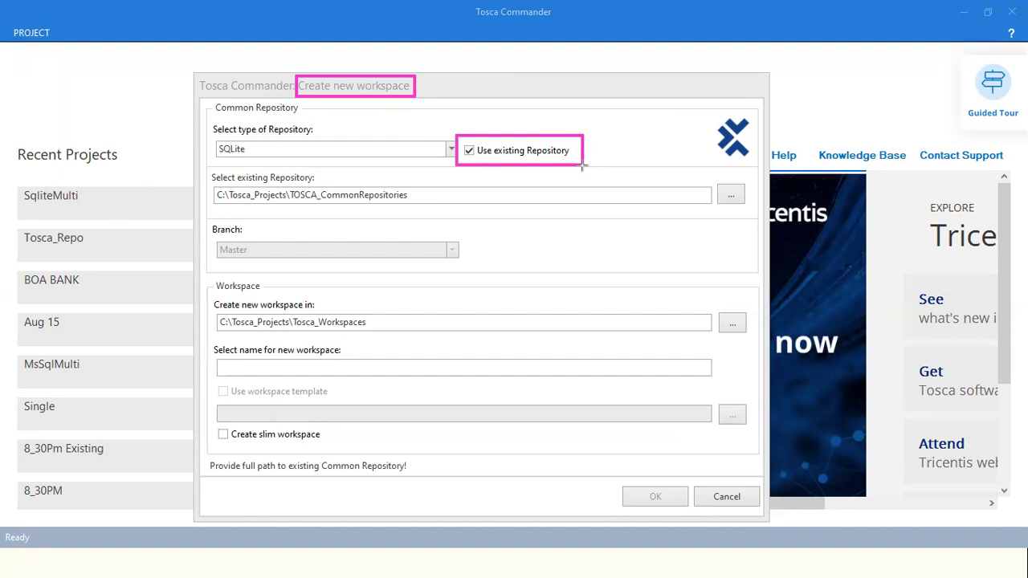
key(ctrl+z)
key(ctrl+z)
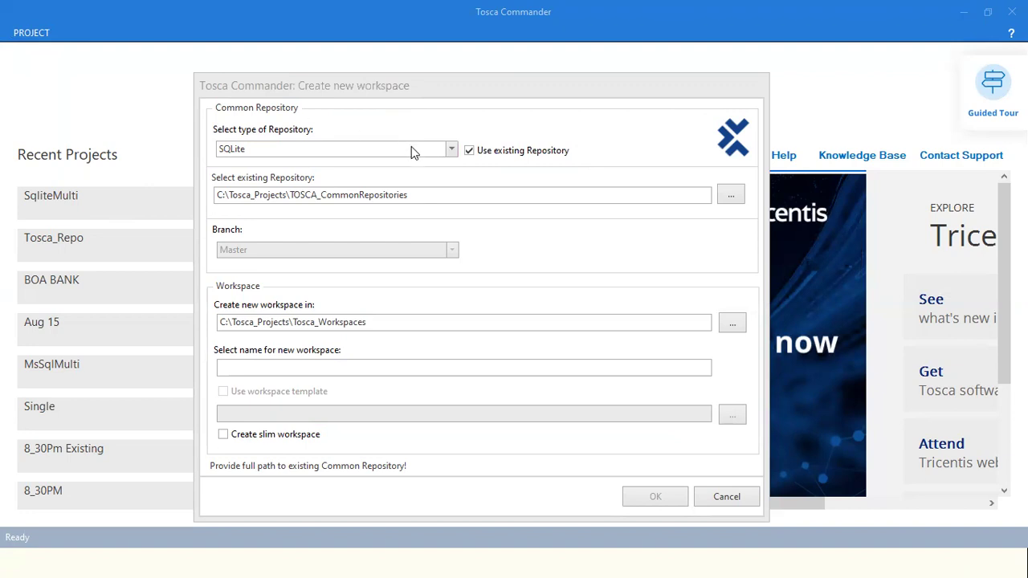
Step: Turn off the use of an existing repository and name the new repository Tosca Project
click(470, 151)
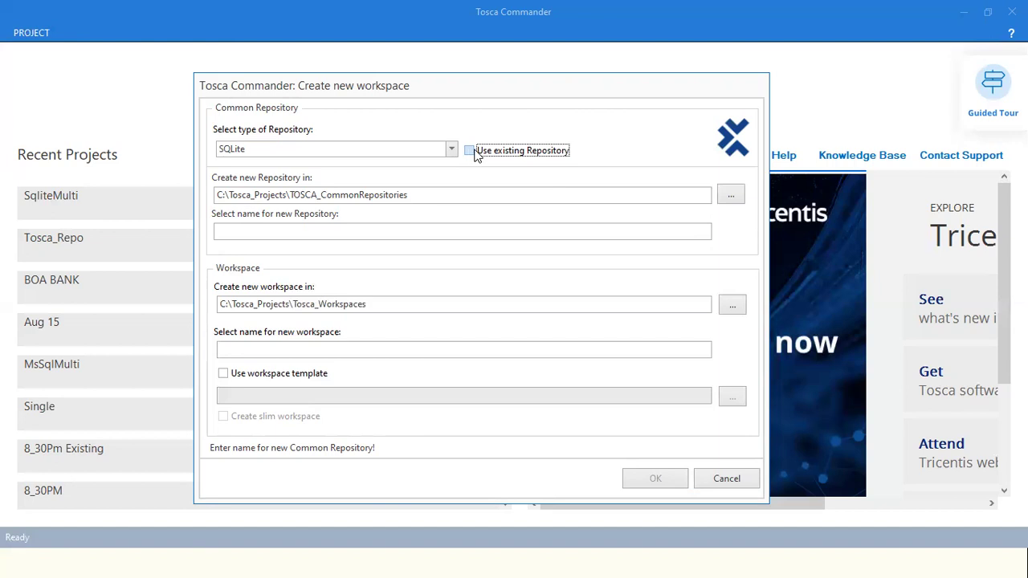
click(233, 230)
text(Tos)
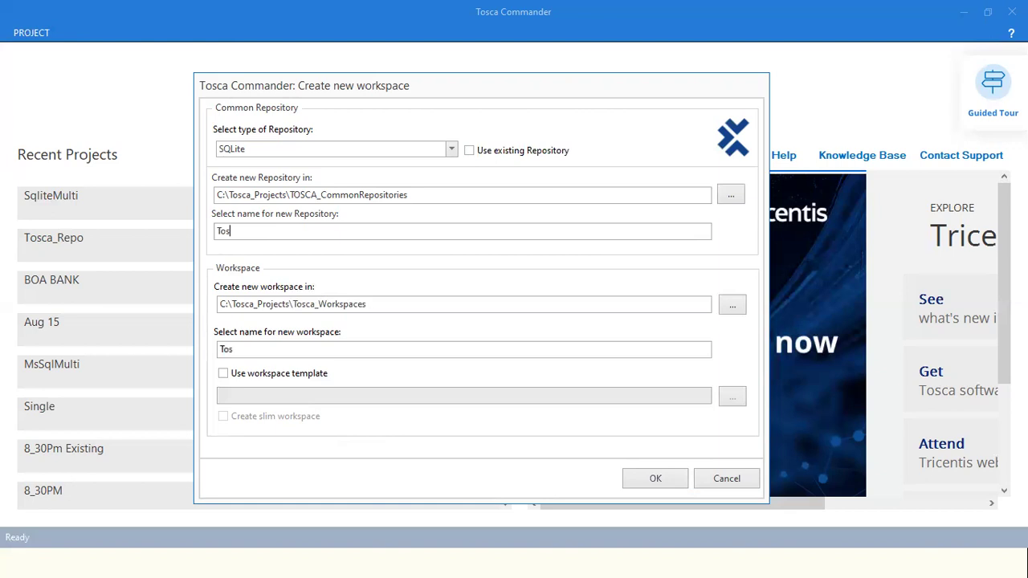
text(ca Project)
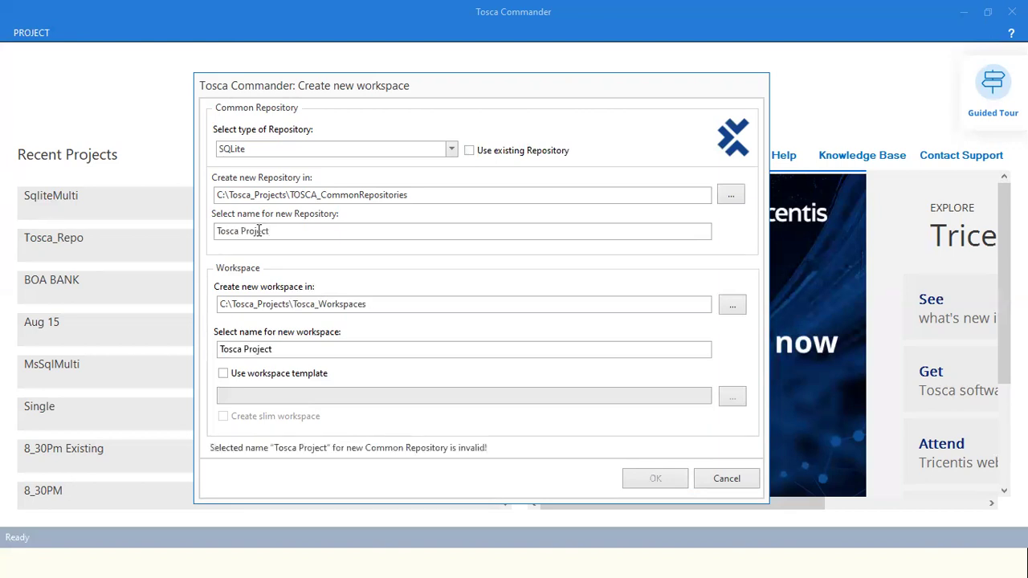
Step: Replace the new repository's name with NEXT IT
drag(285, 230, 241, 232)
drag(271, 232, 206, 232)
key(BackSpace)
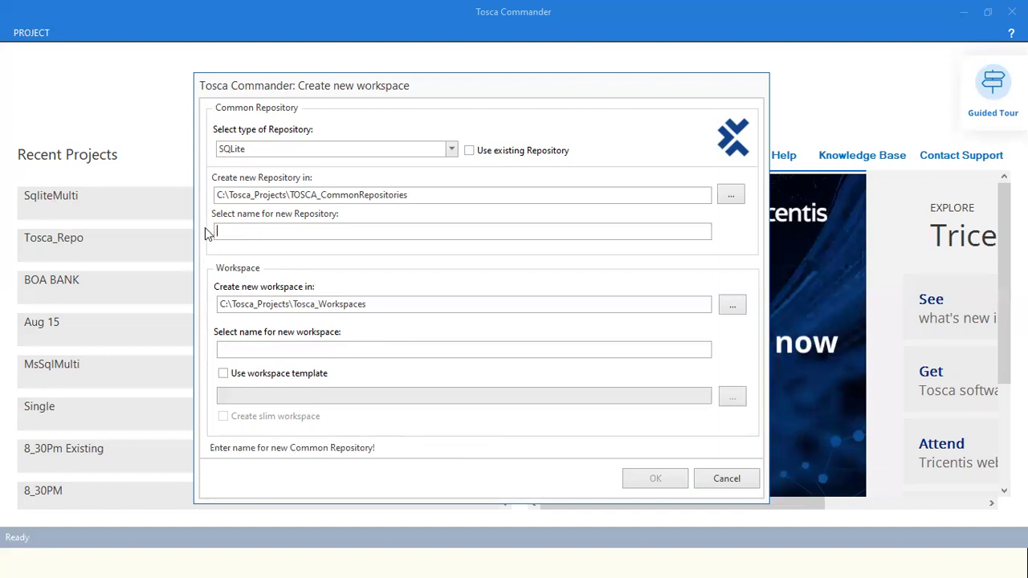
text(NEXT U)
key(BackSpace)
text(IT)
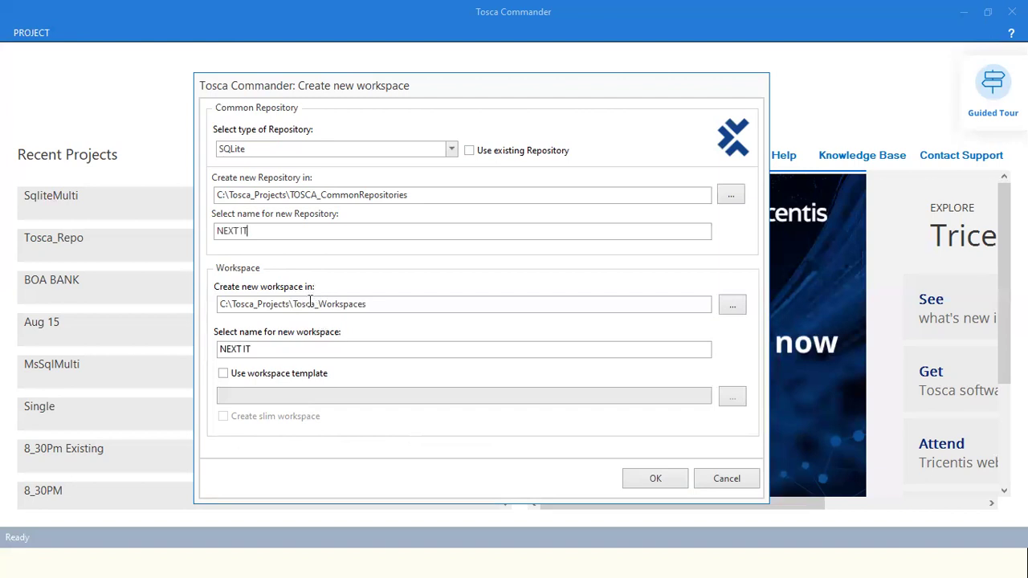
drag(261, 234, 206, 232)
Step: Enable the workspace template so the new workspace is based on Standard.tsu
click(238, 384)
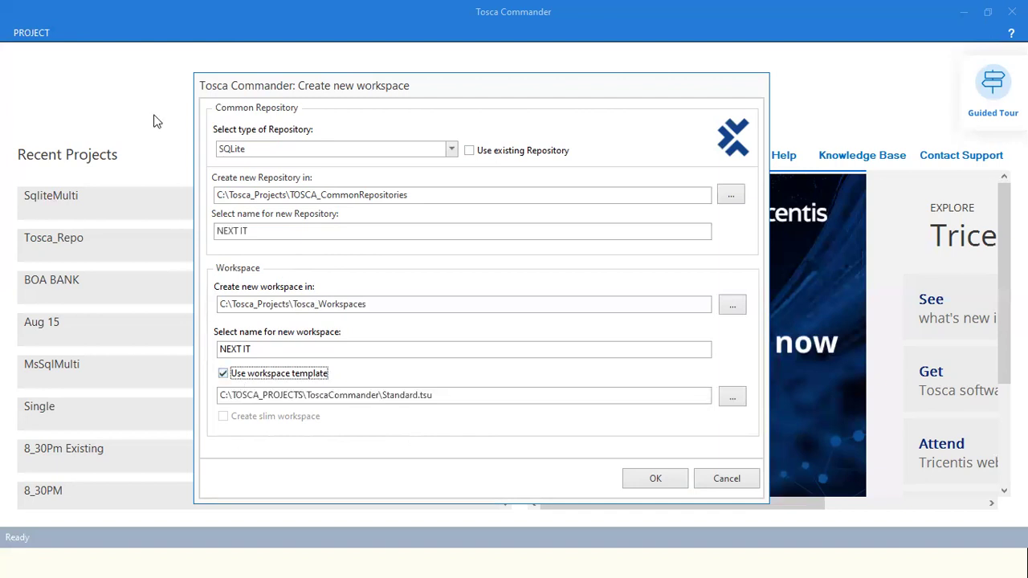
drag(211, 360, 344, 388)
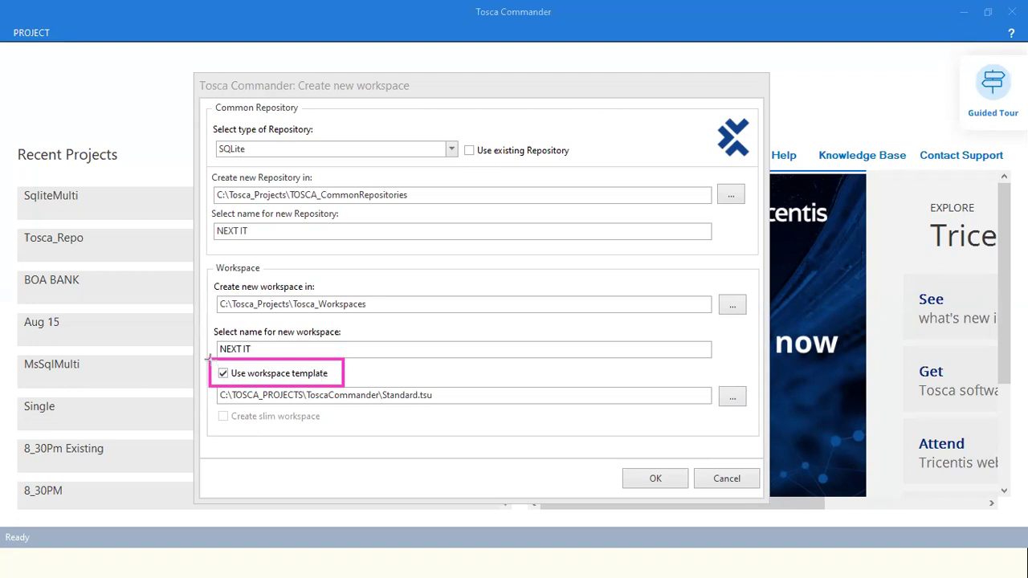
mouse_move(211, 358)
mouse_down()
mouse_move(345, 360)
mouse_move(344, 392)
mouse_move(345, 383)
mouse_up()
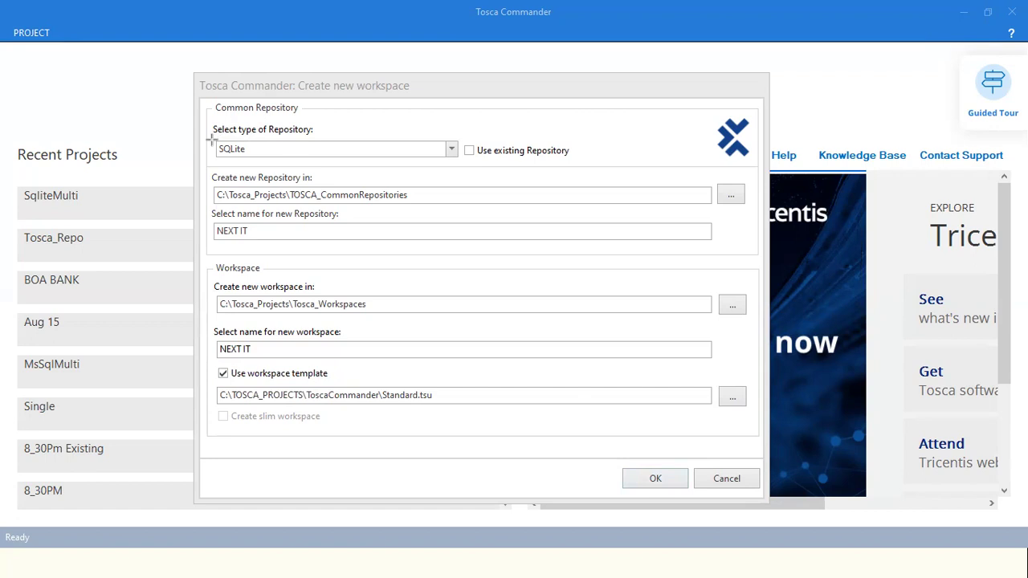
drag(211, 138, 323, 166)
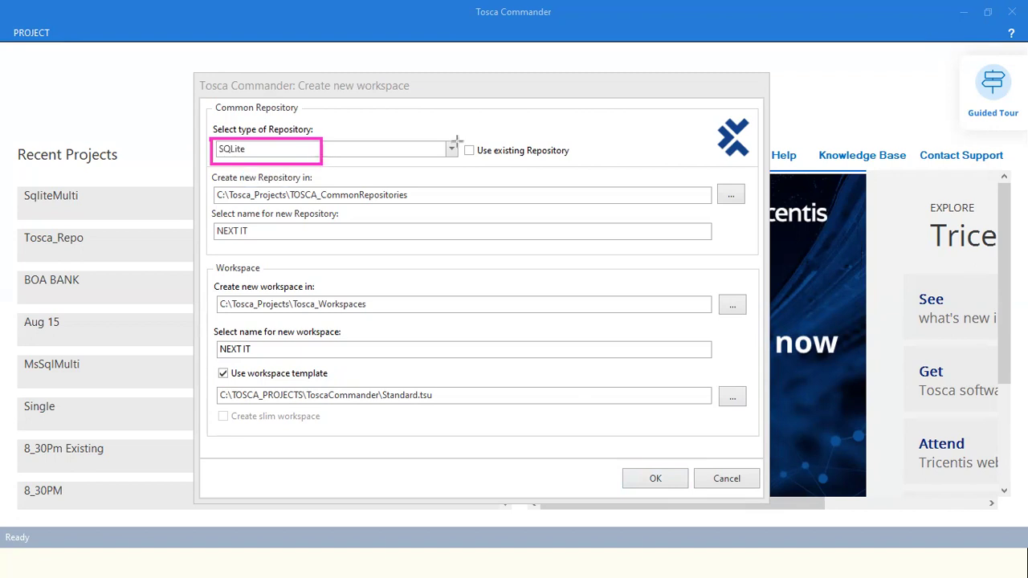
drag(457, 141, 580, 161)
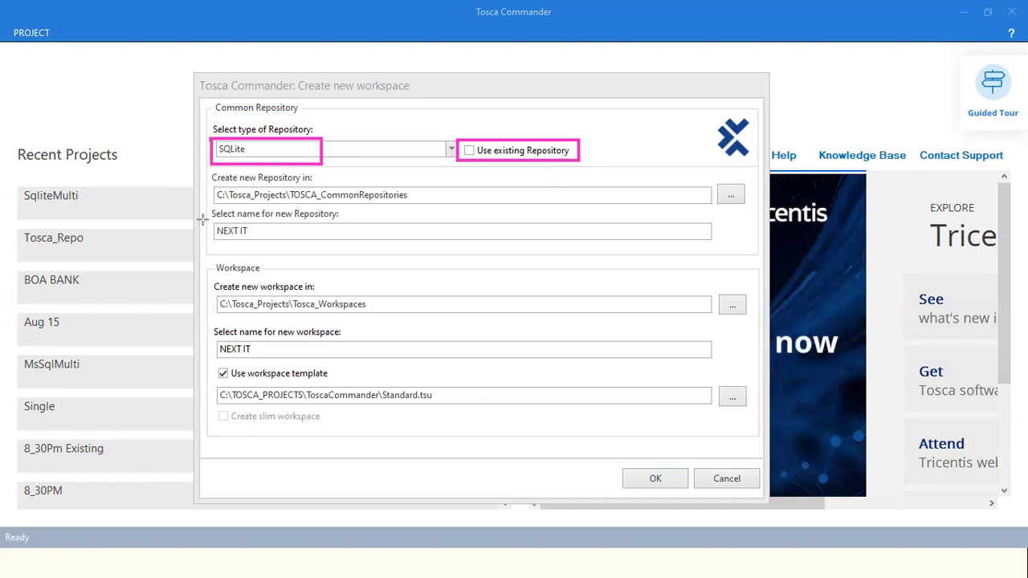
drag(207, 214, 287, 238)
key(ctrl+z)
drag(207, 223, 270, 240)
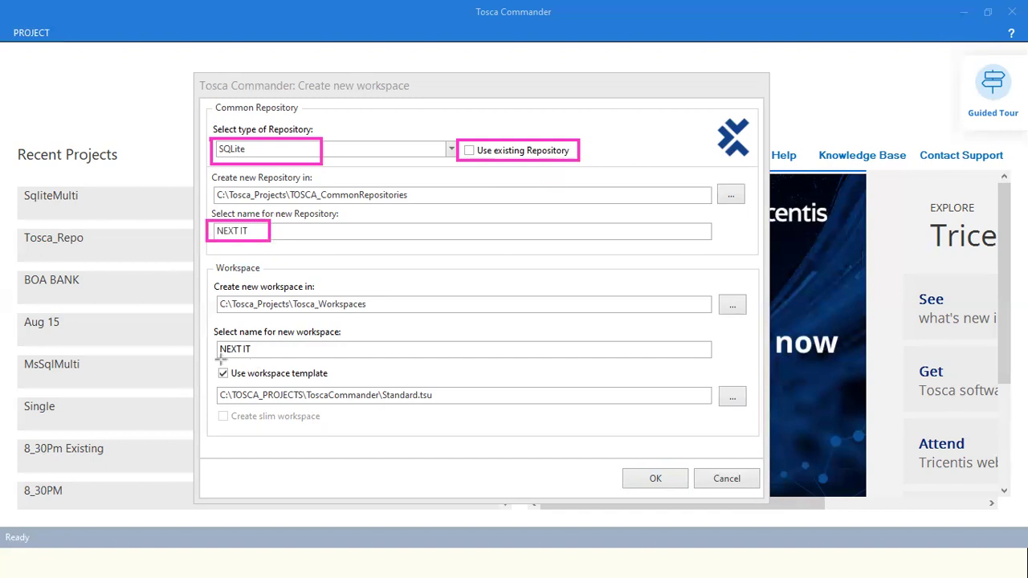
drag(212, 362, 350, 384)
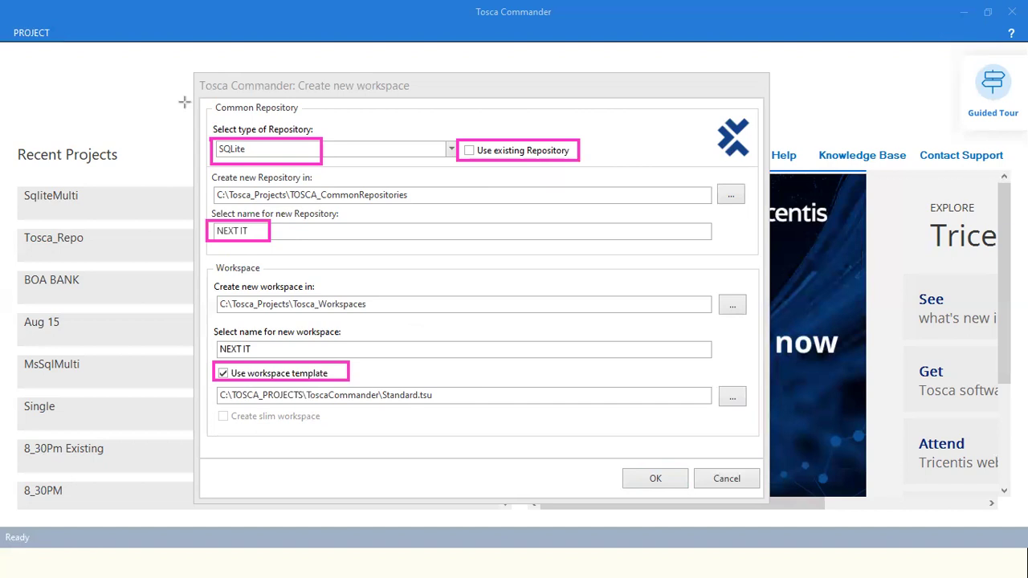
Step: Examine the available repository types and the workspace template path, keeping SQLite as the repository type
click(355, 149)
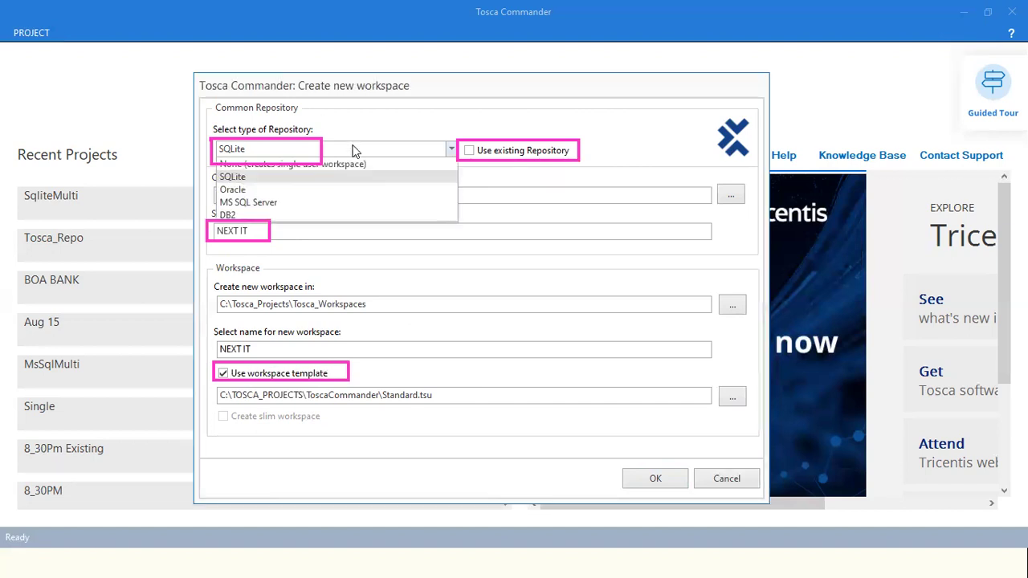
click(252, 178)
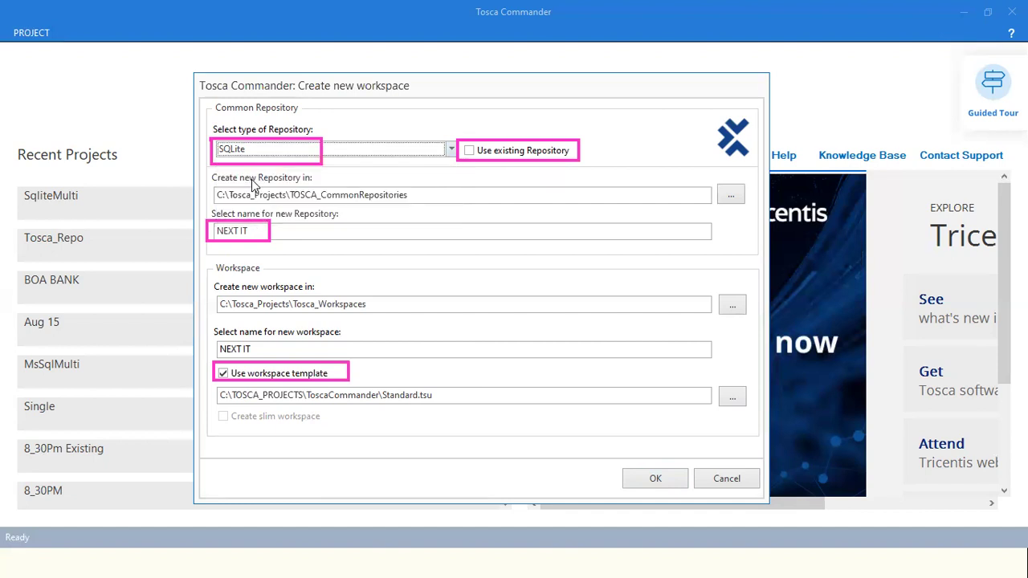
click(304, 151)
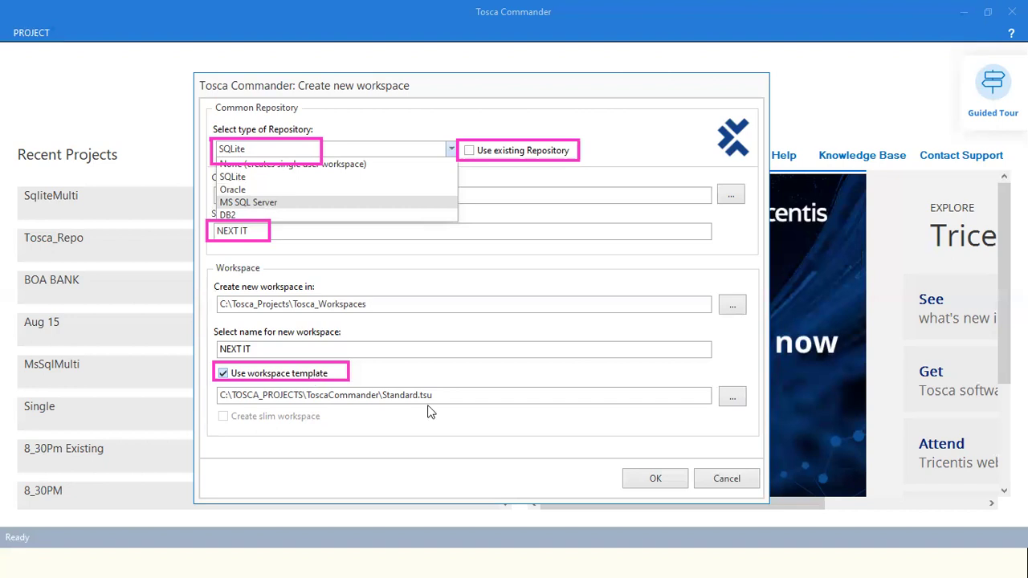
drag(433, 394, 380, 395)
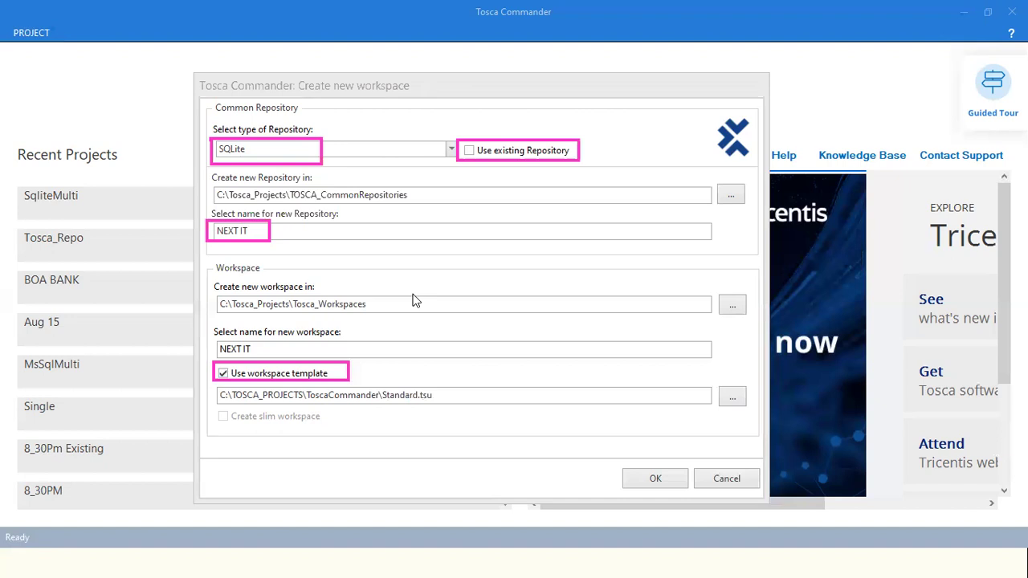
click(517, 95)
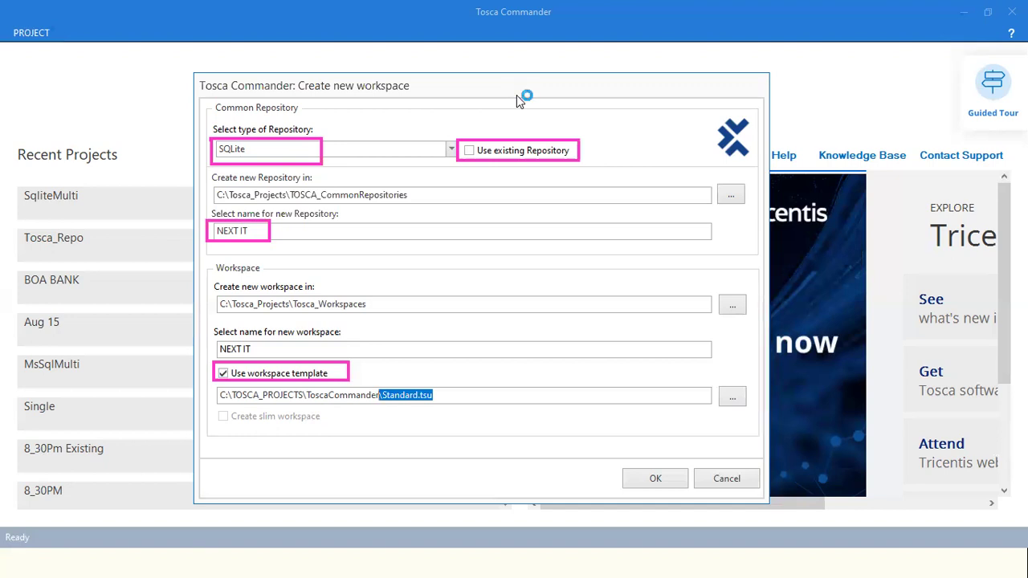
click(393, 156)
click(393, 156)
click(393, 156)
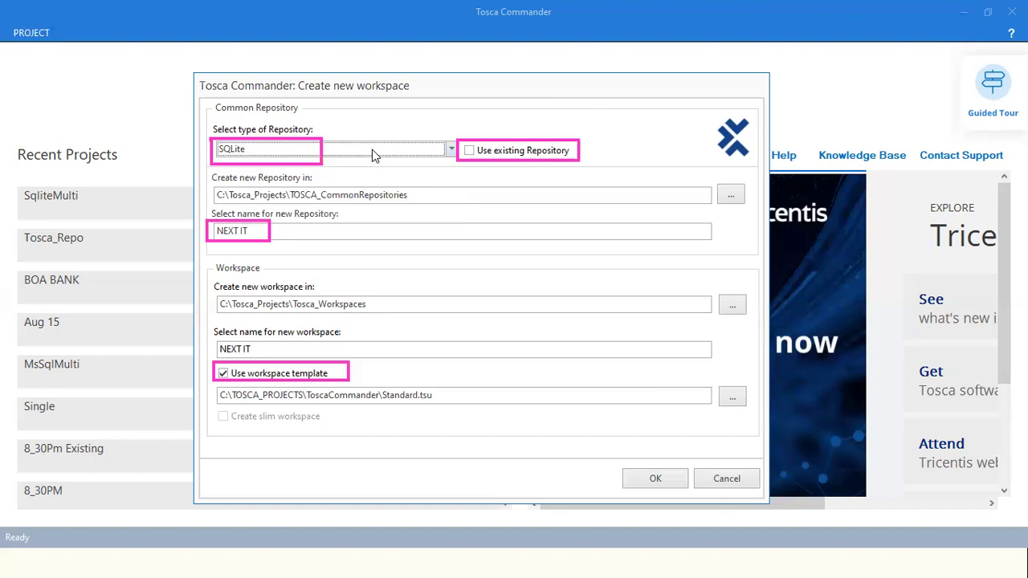
click(372, 150)
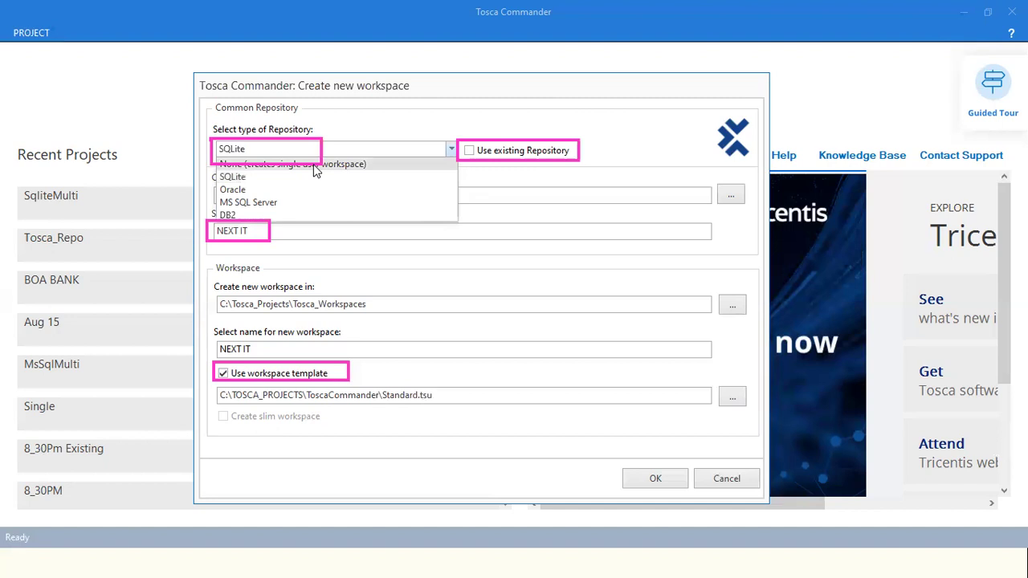
click(372, 149)
click(371, 150)
Step: View the Tosca architecture slide, return to Tosca Commander and show the available repository types
key(alt+Tab)
key(alt+Tab)
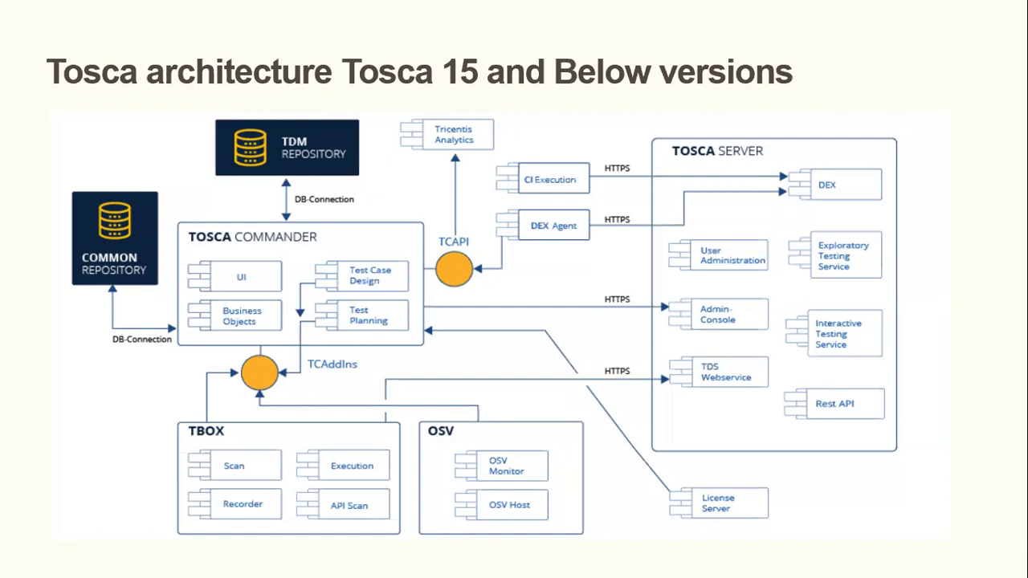
key(alt+Tab)
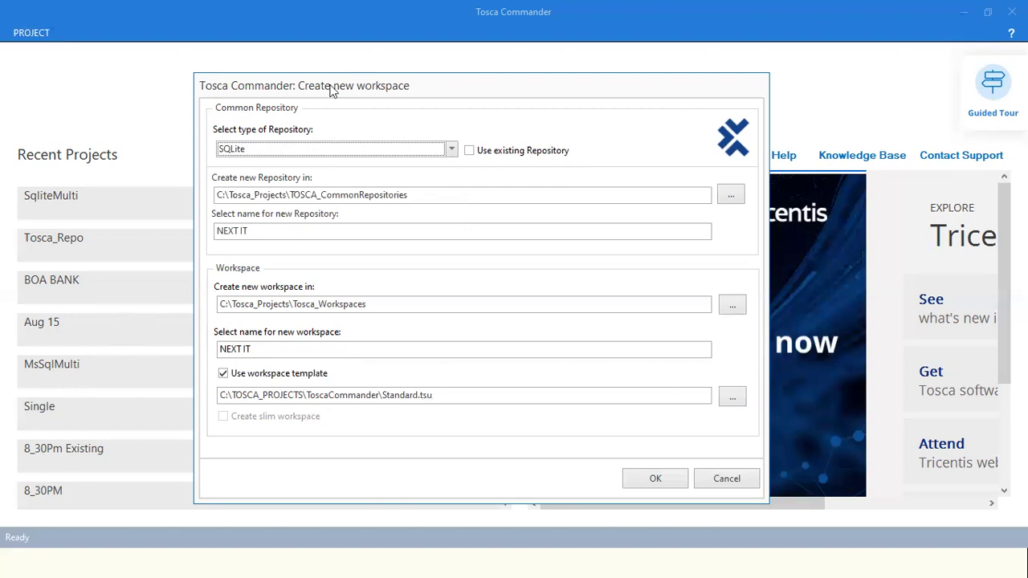
click(348, 147)
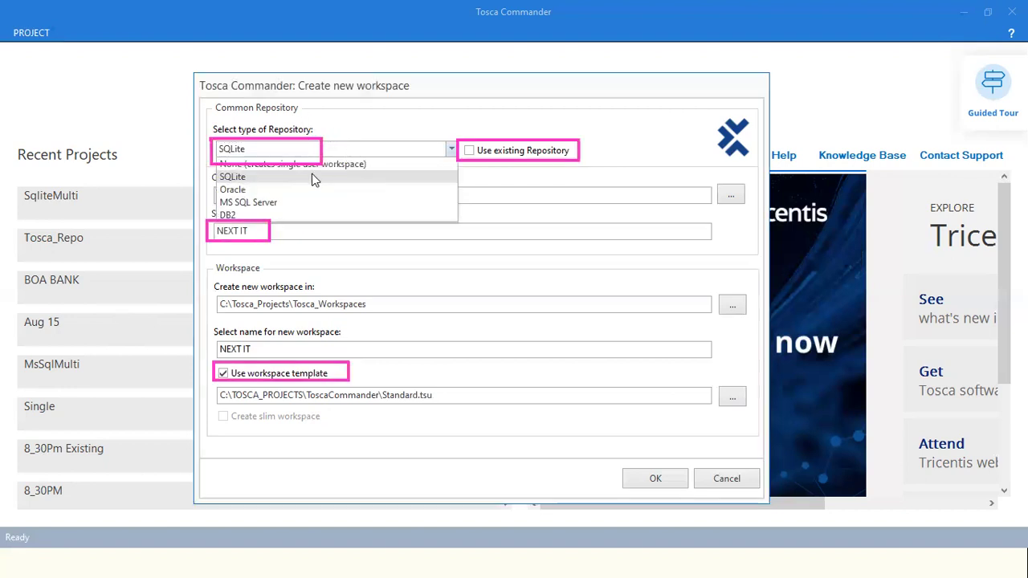
Step: Try None (creates single user workspace) as the repository type, then set the type back to SQLite
click(302, 164)
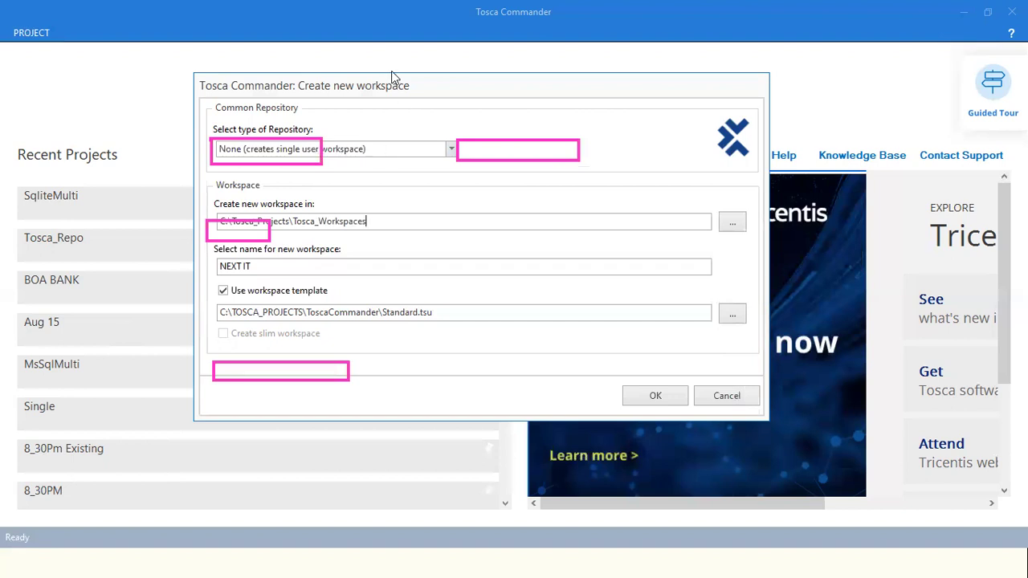
click(356, 153)
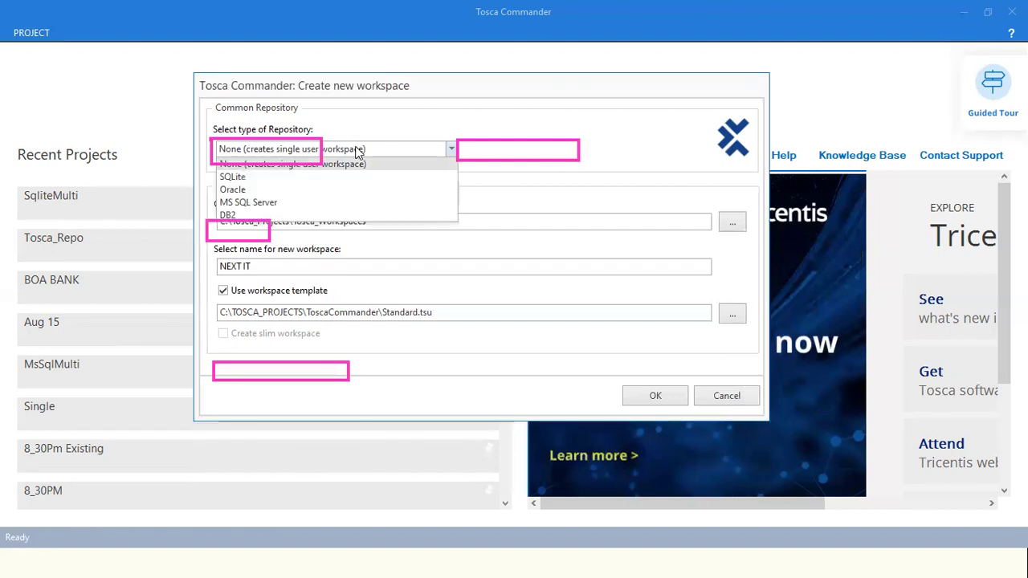
click(294, 177)
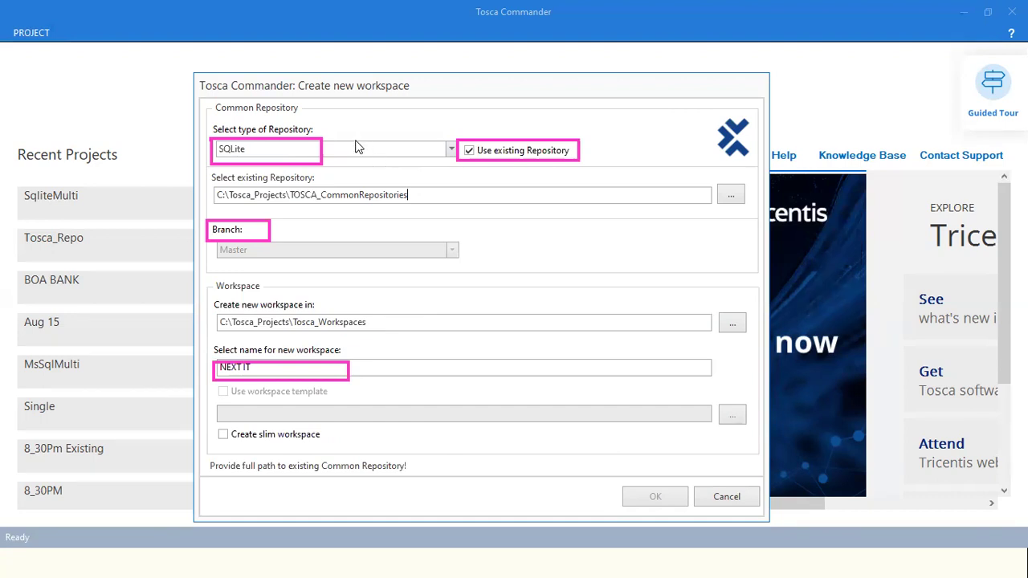
Step: Turn off the use of an existing repository, keeping SQLite as the type so a new common repository is created
click(348, 153)
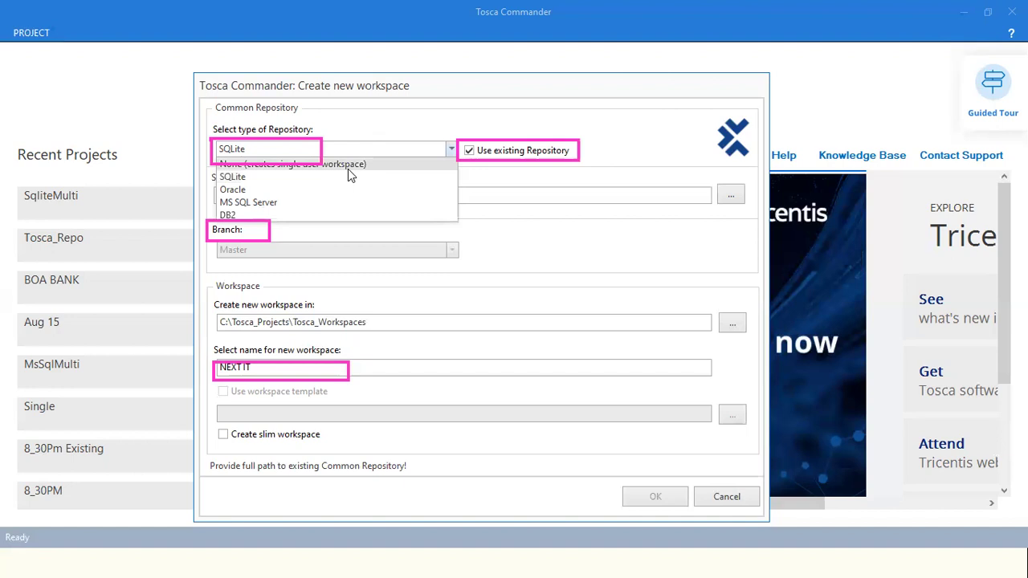
click(482, 195)
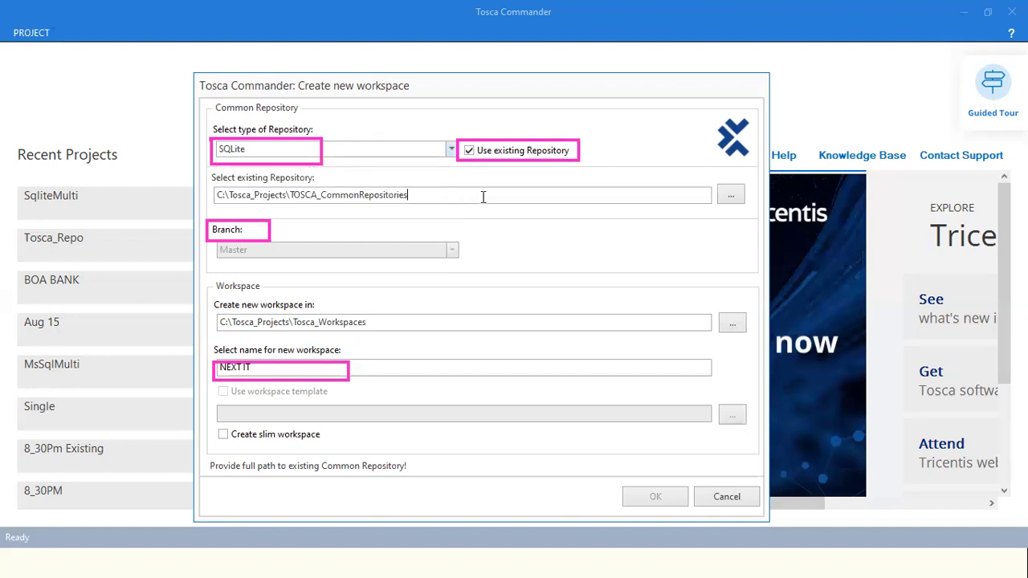
click(477, 153)
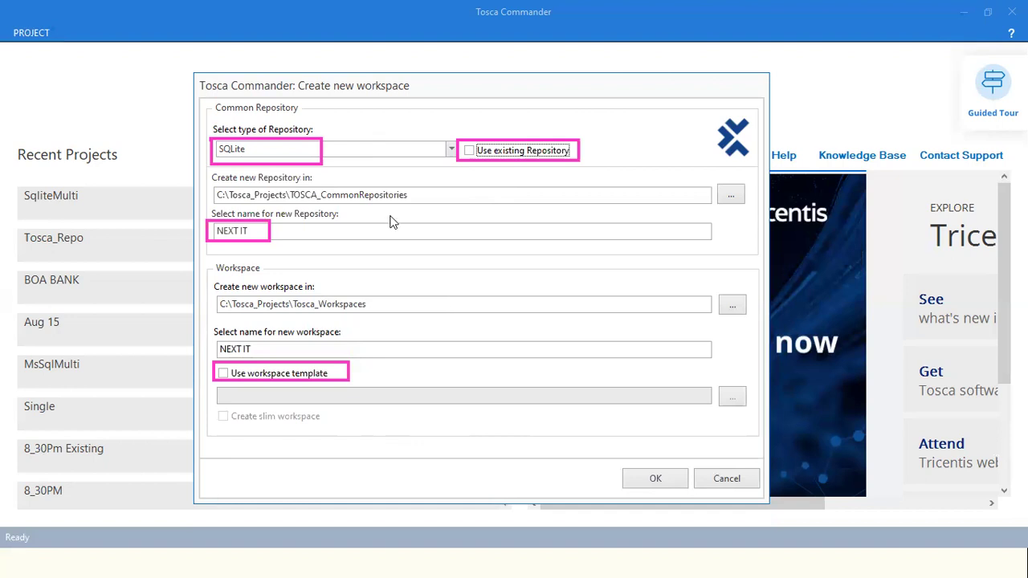
click(372, 60)
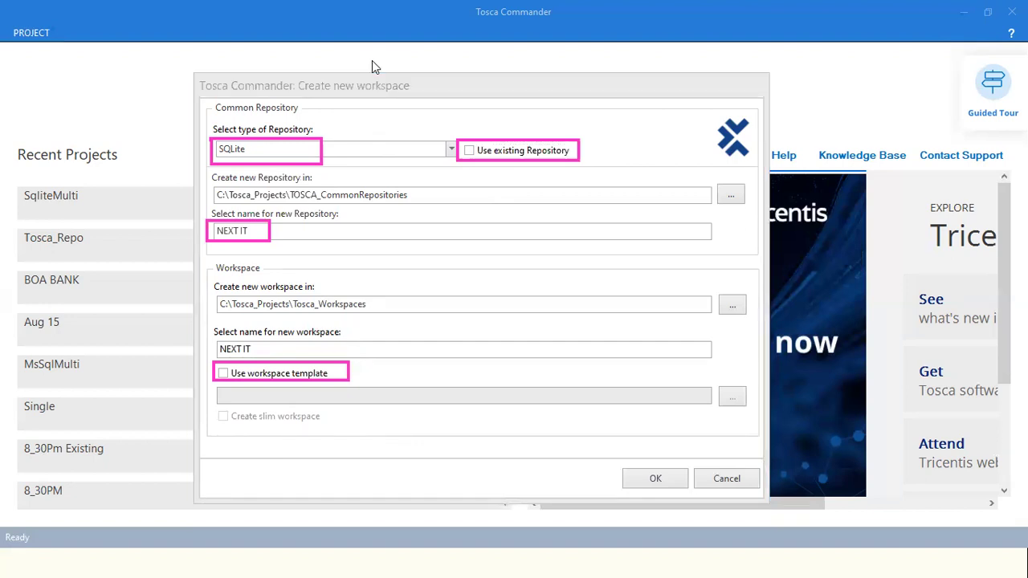
Step: Copy the full path of the location where the new common repository will be created
drag(425, 194, 207, 195)
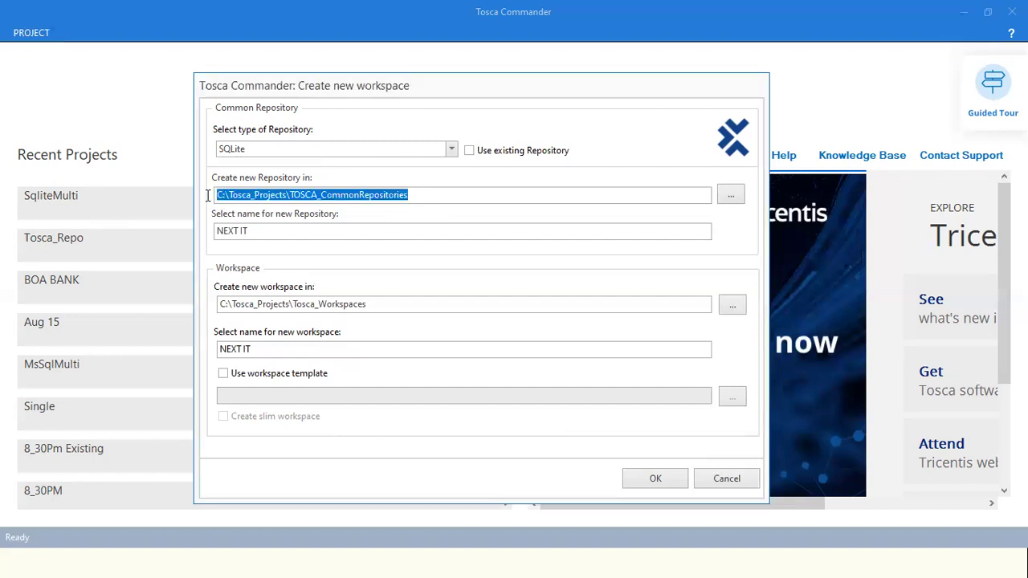
drag(431, 194, 218, 202)
drag(433, 194, 219, 197)
drag(290, 193, 215, 203)
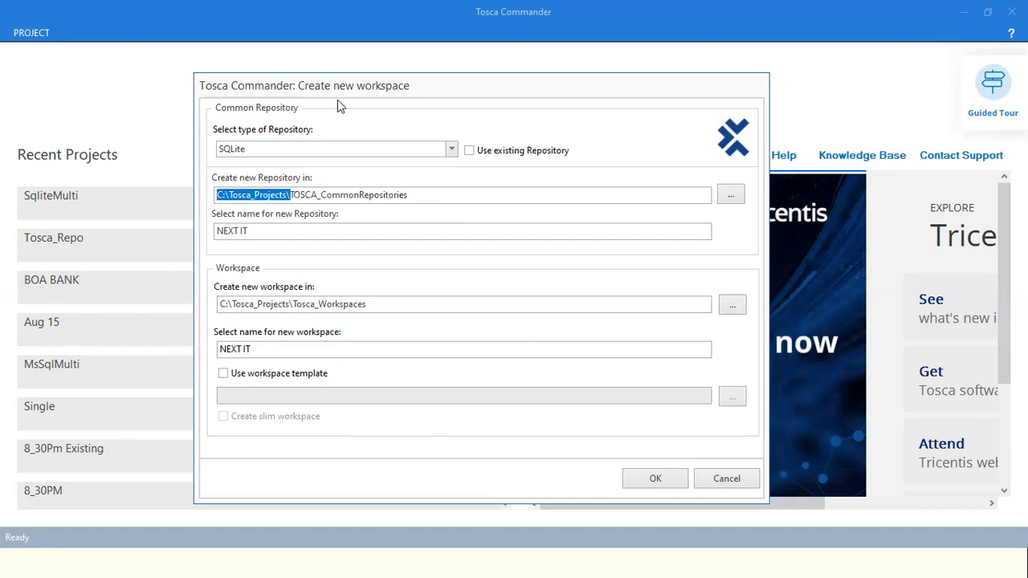
click(436, 195)
drag(408, 196, 189, 202)
key(ctrl+c)
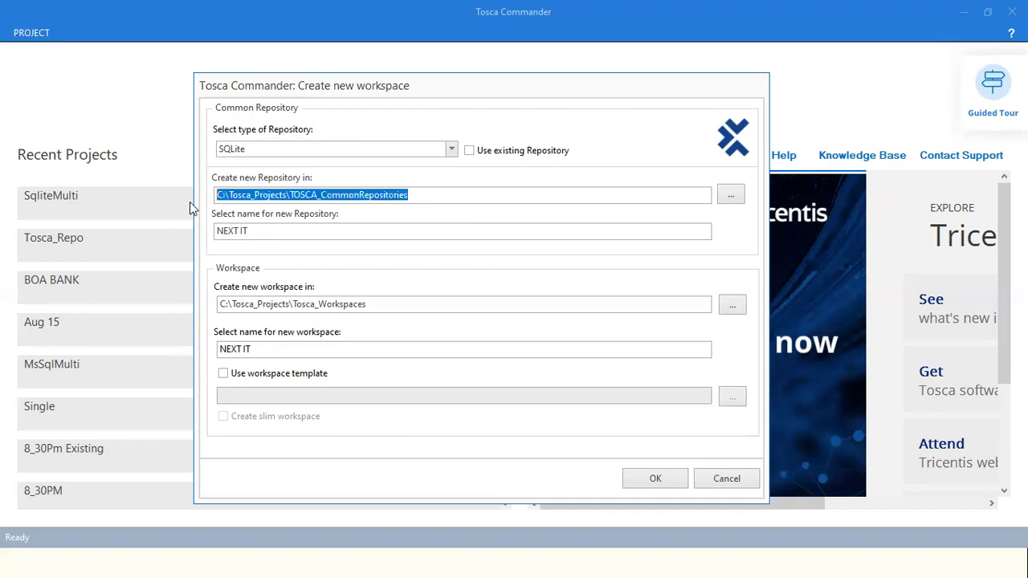
Step: Switch to File Explorer and go to the copied common repositories path to inspect the existing repository folders
key(alt+Tab)
key(alt+Tab)
key(alt+Tab)
key(alt+Tab)
key(alt+Tab)
key(alt+Tab)
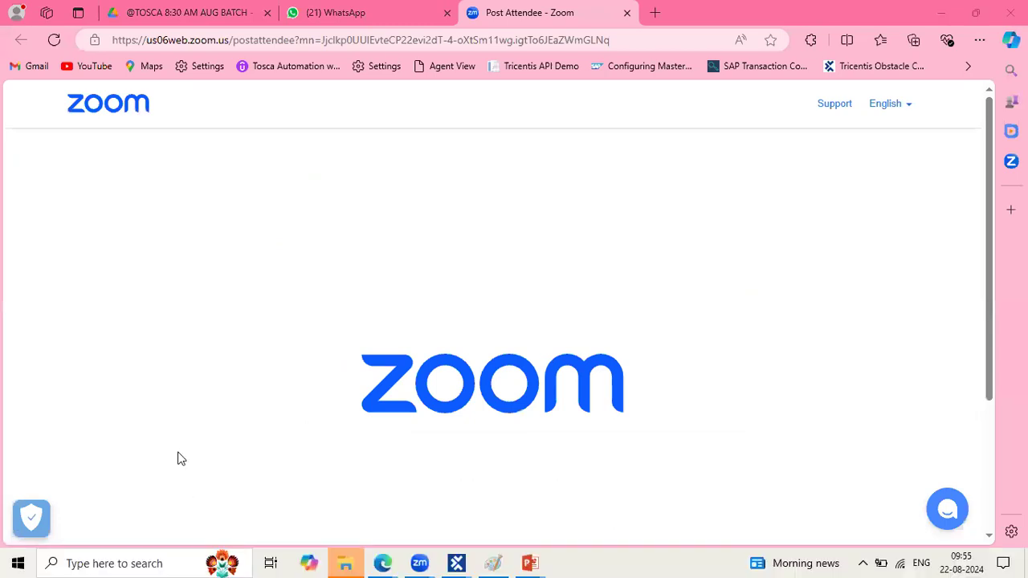
key(super)
scroll(301, 361, down, 1)
scroll(301, 360, up, 1)
scroll(76, 487, down, 5)
scroll(119, 520, down, 1)
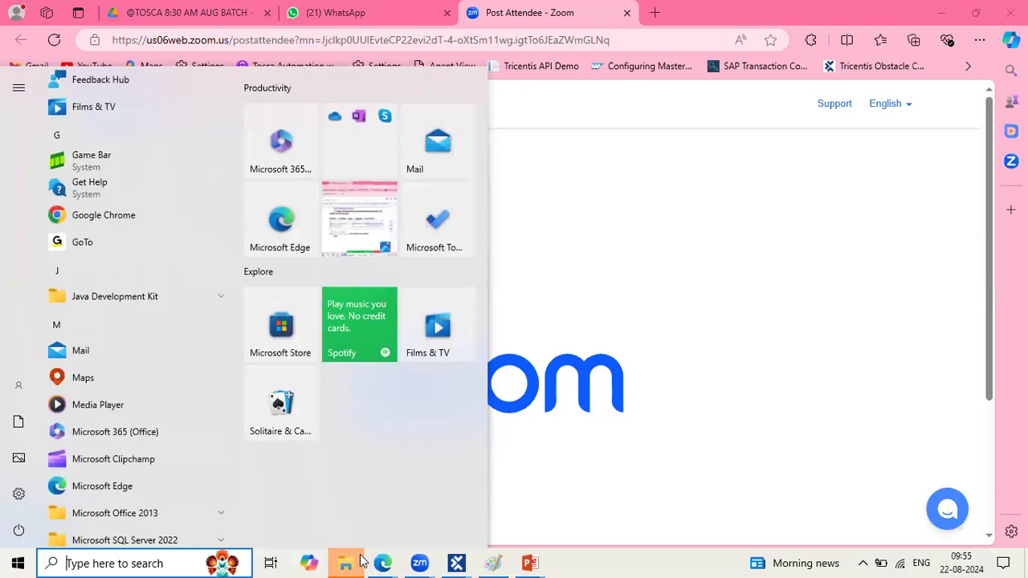
click(346, 562)
click(448, 175)
key(ctrl+v)
key(Return)
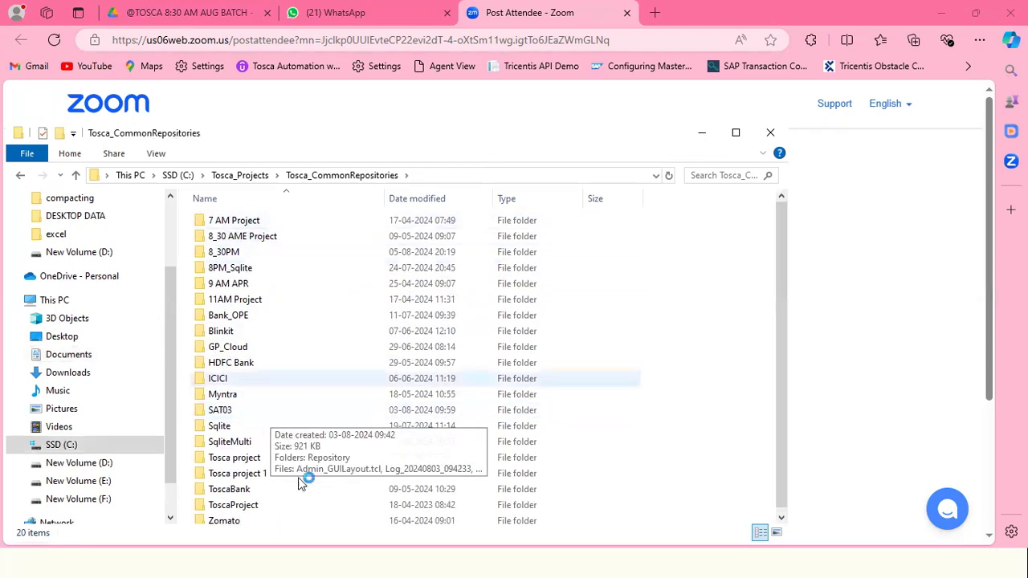
click(291, 283)
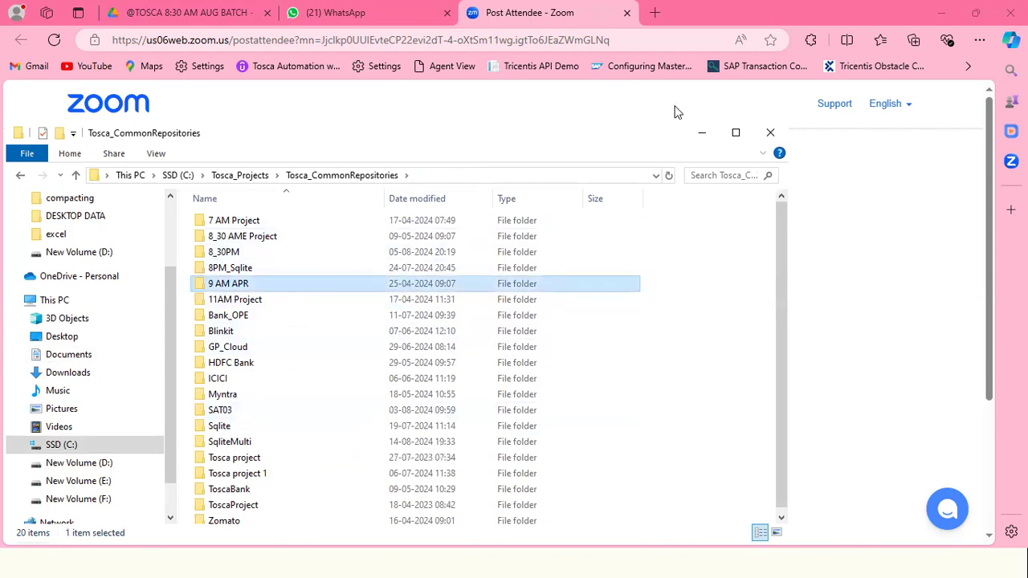
click(870, 400)
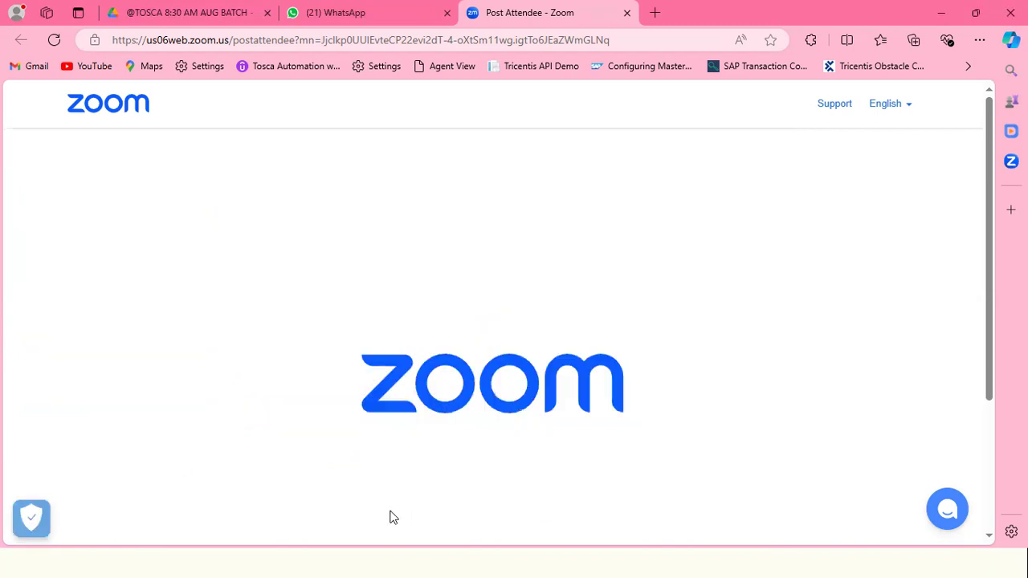
Step: Return to Tosca Commander, enable the Standard.tsu workspace template and create the NEXT IT workspace with its repository
key(alt+Tab)
key(alt+Tab)
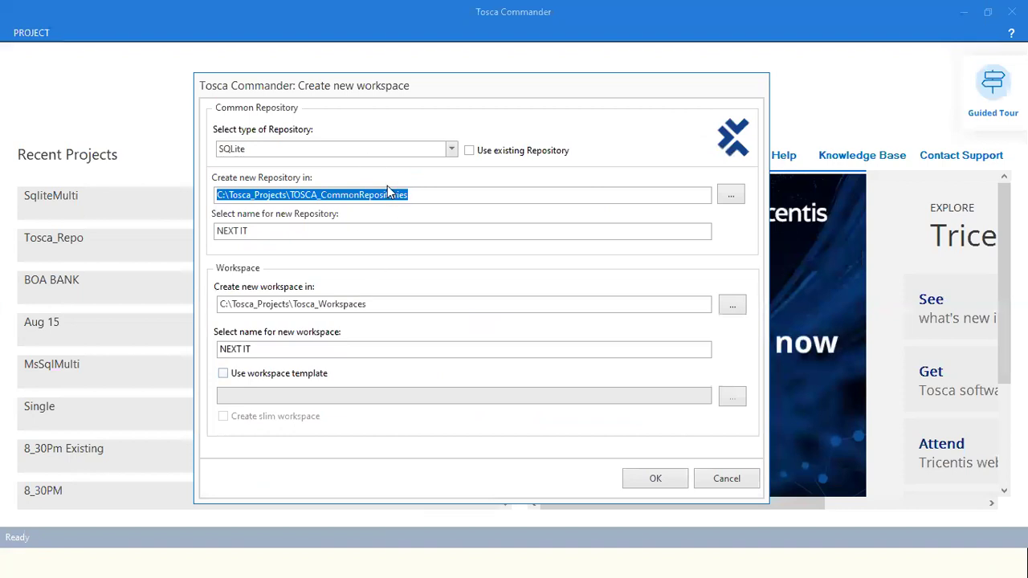
drag(251, 233, 203, 230)
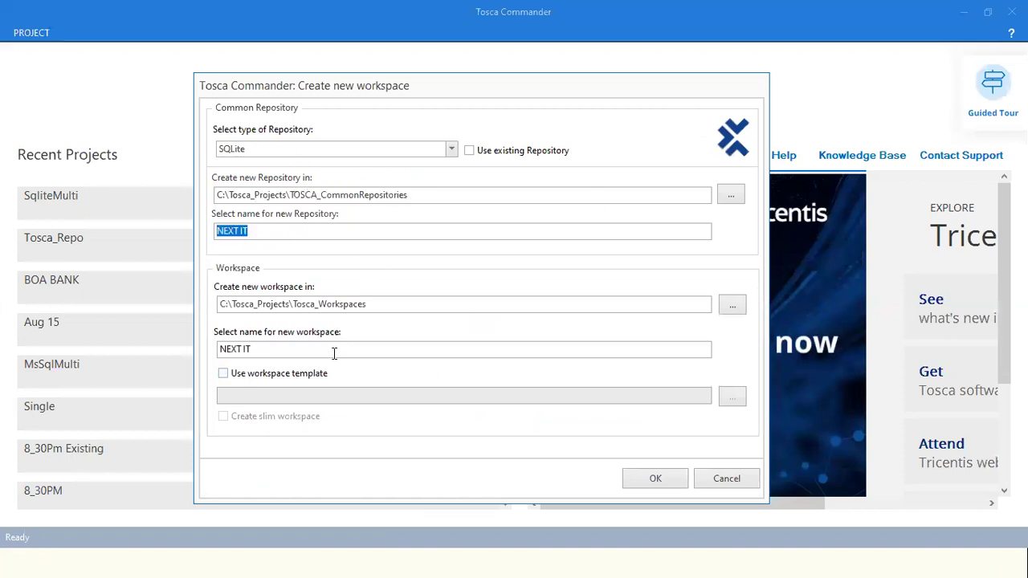
click(224, 374)
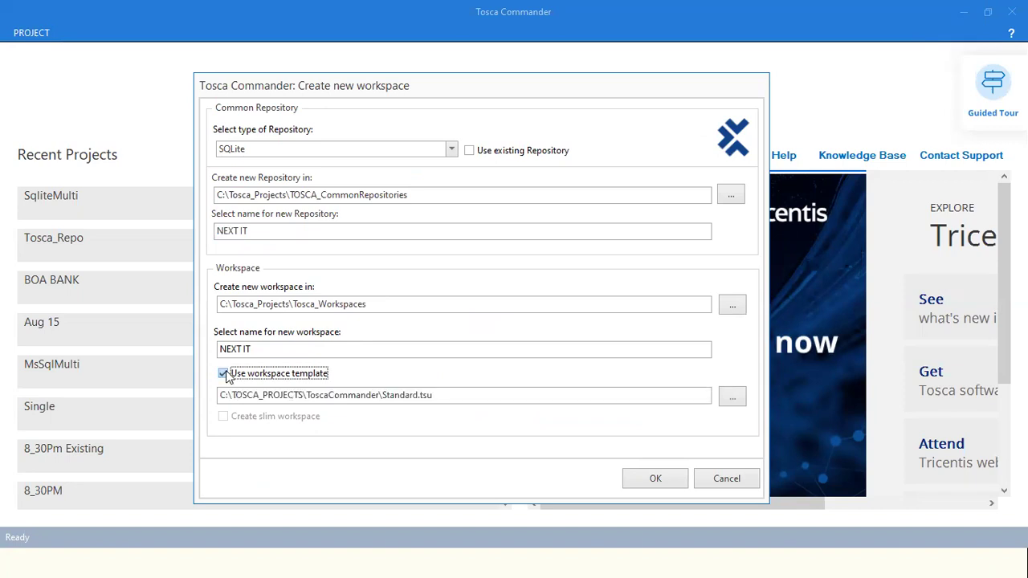
click(656, 479)
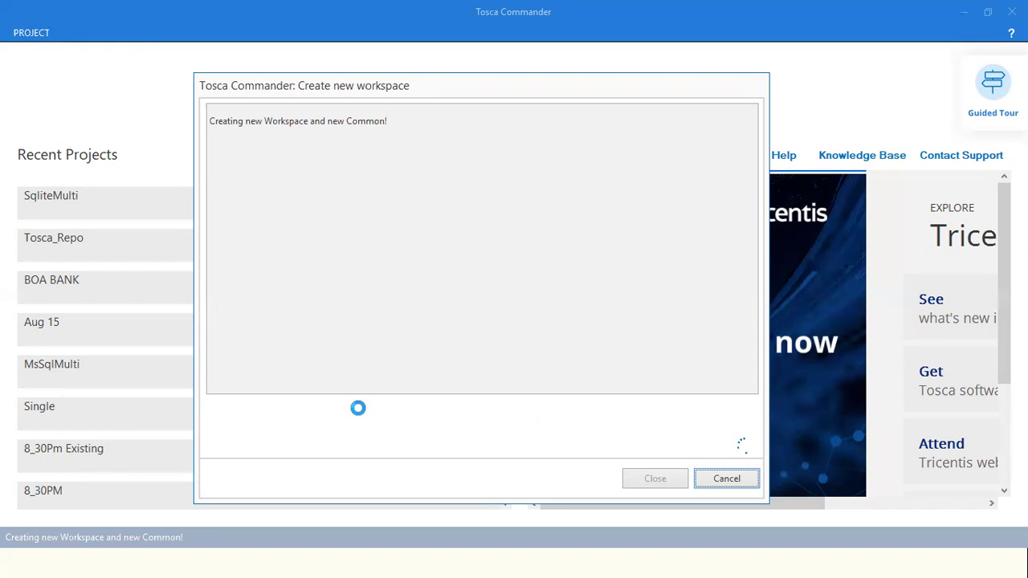
Step: Check the common repositories folder in File Explorer for the NEXT IT folder, then return to the workspace creation log in Tosca Commander
key(alt+Tab)
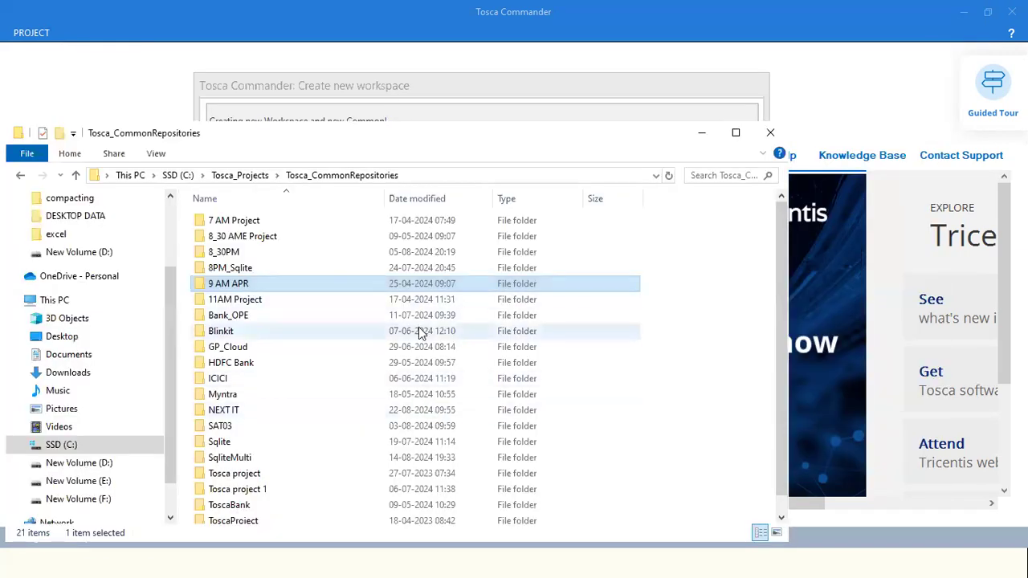
scroll(385, 385, down, 1)
key(alt+Tab)
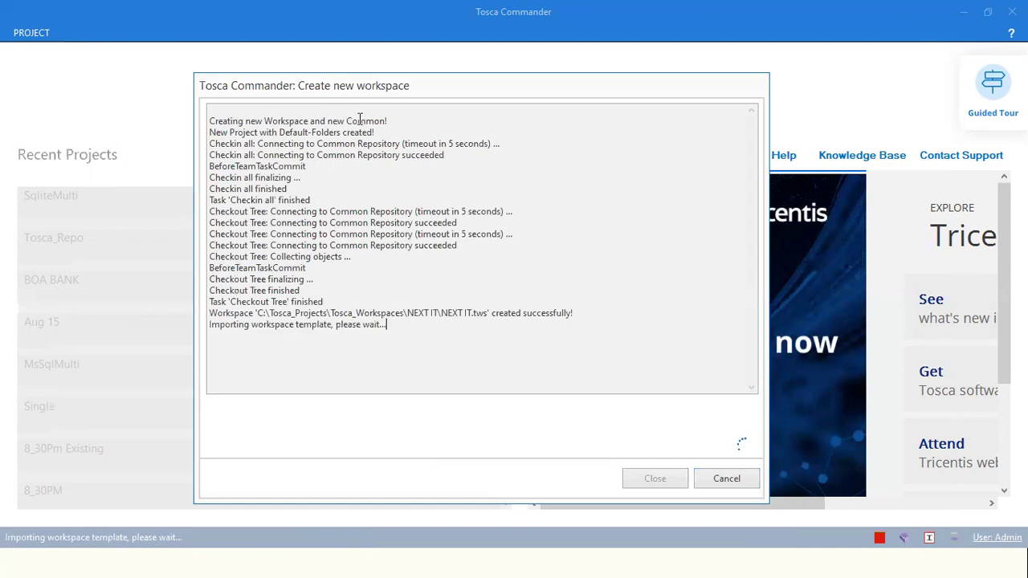
drag(283, 120, 404, 120)
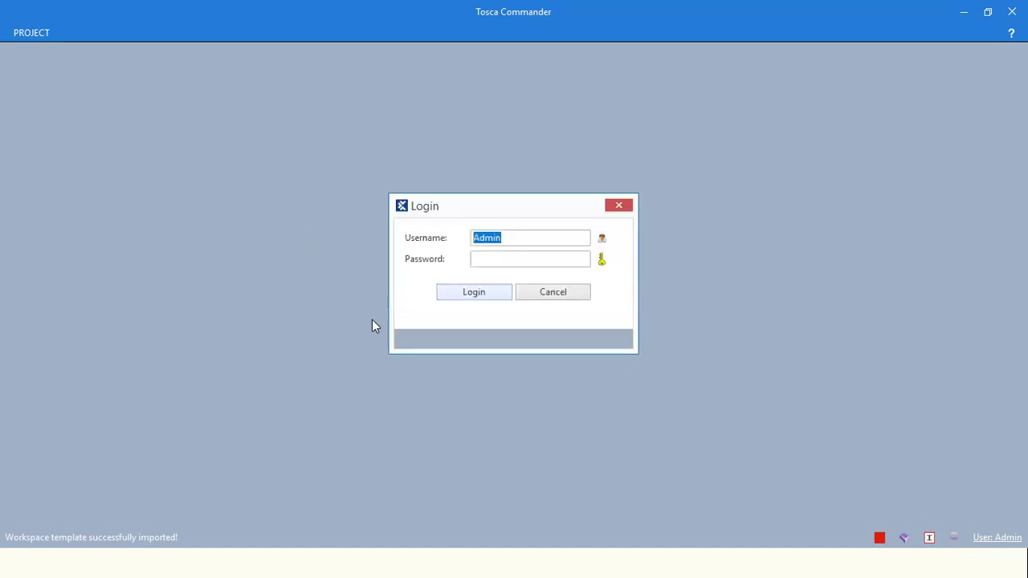
Step: Log in to the new NEXT IT workspace as Admin
double_click(497, 243)
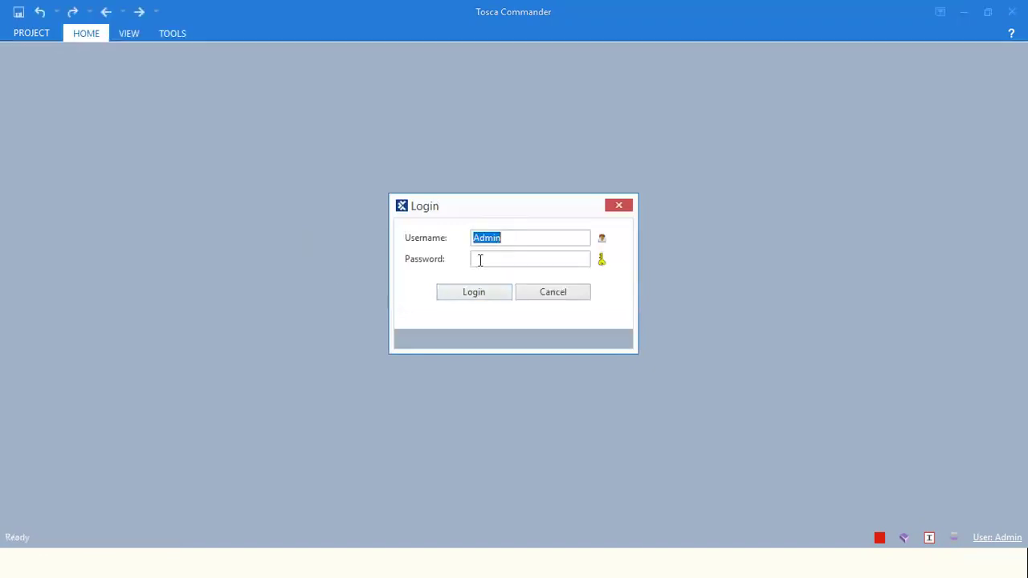
click(481, 261)
drag(503, 239, 461, 229)
click(503, 264)
click(474, 293)
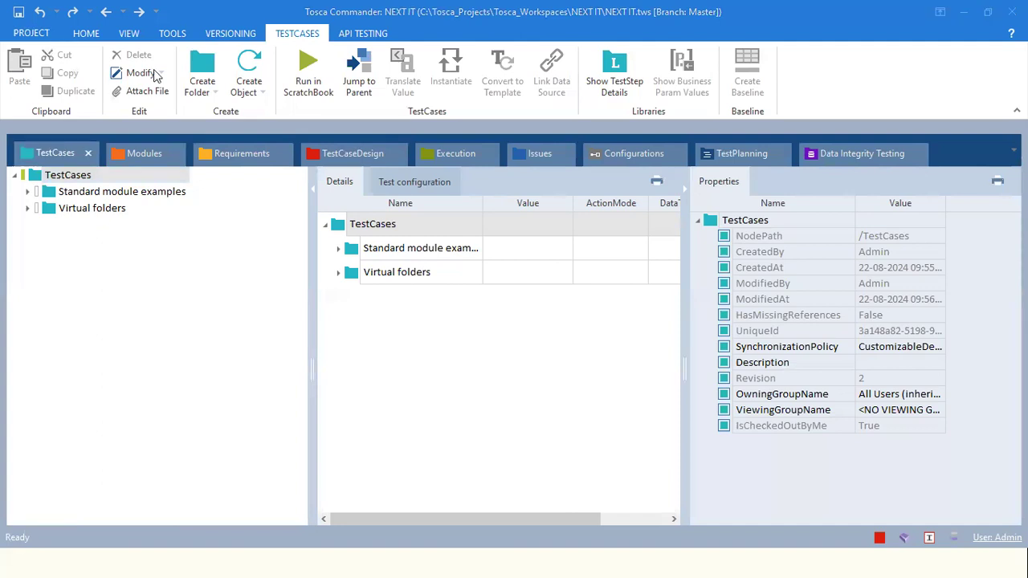
Step: Open the NEXT IT project root in its own window and collapse the project's entry in the details list
click(87, 36)
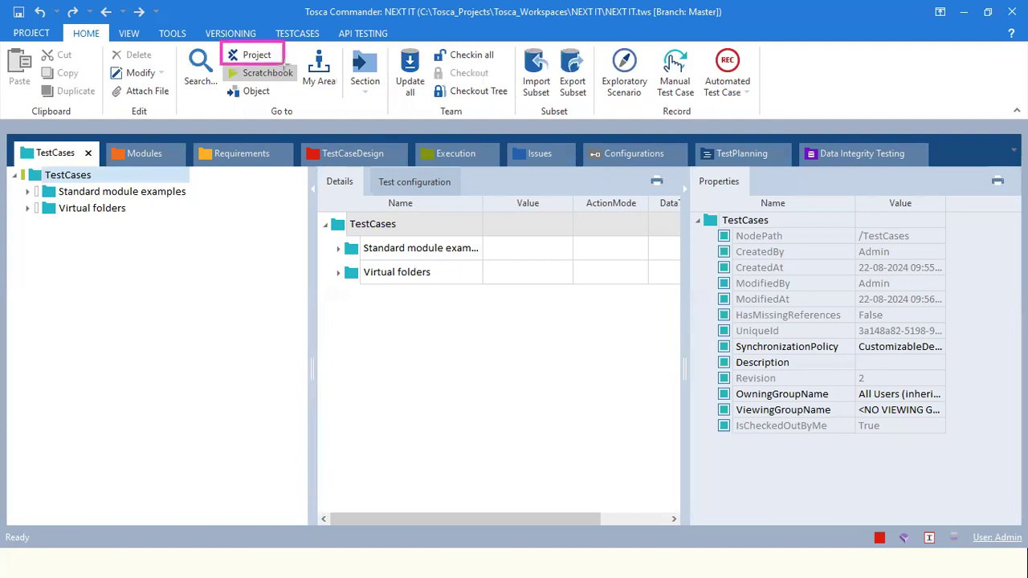
click(245, 54)
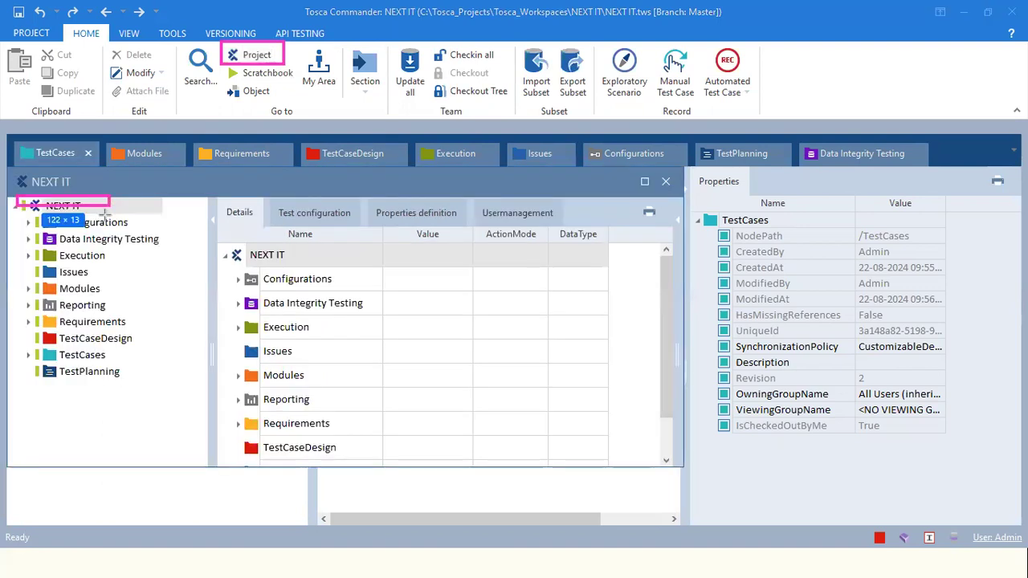
drag(105, 210, 105, 215)
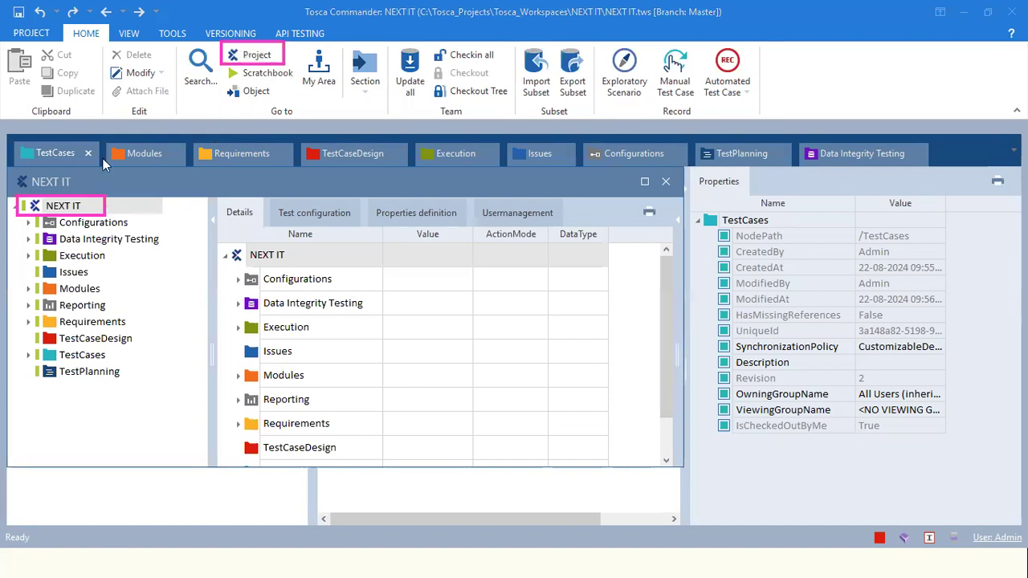
click(13, 208)
click(15, 209)
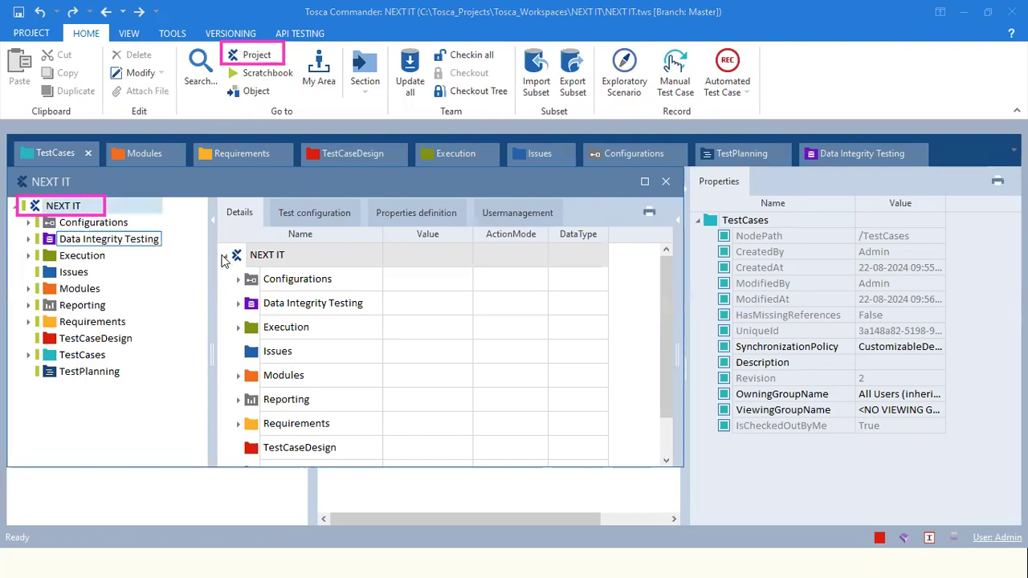
double_click(25, 210)
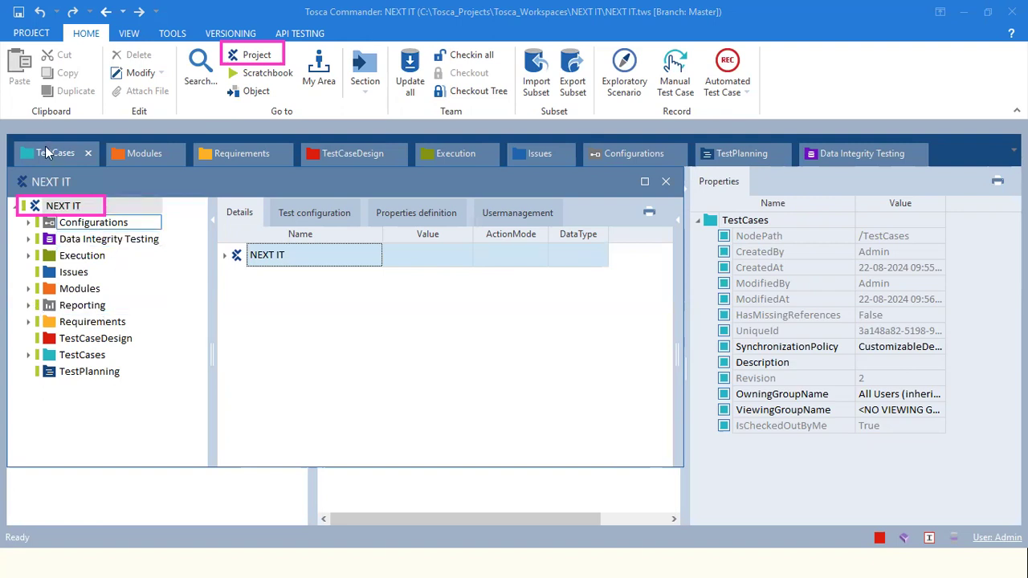
Step: Look through the workspace's section windows from Modules, Requirements and TestCaseDesign to Issues
click(139, 157)
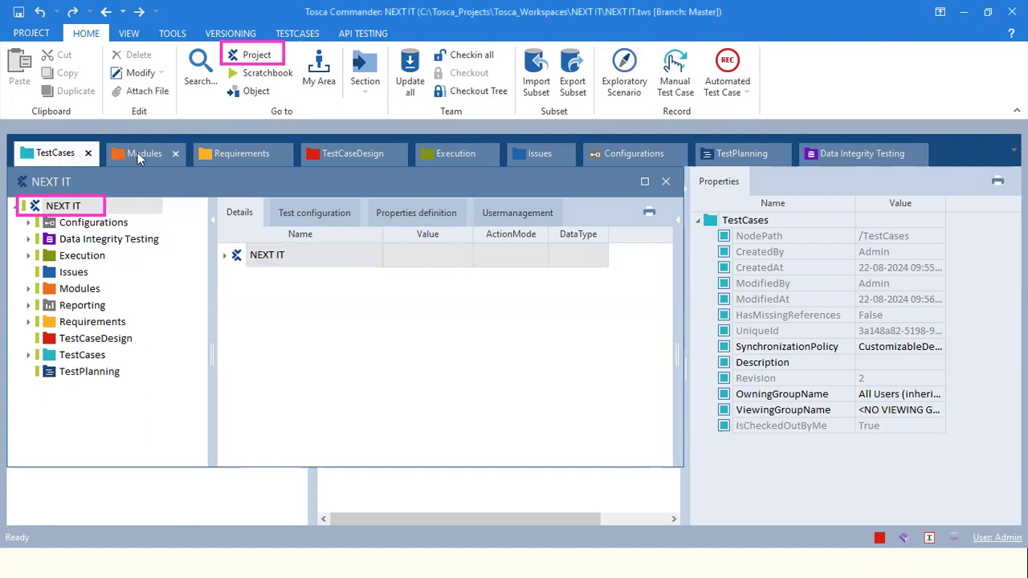
click(225, 155)
click(352, 154)
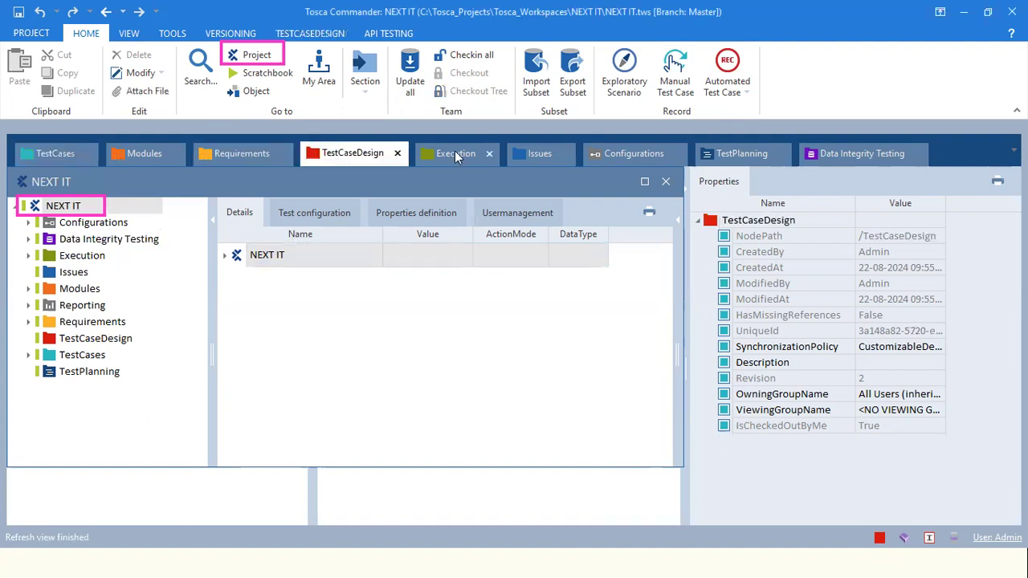
click(513, 150)
click(540, 153)
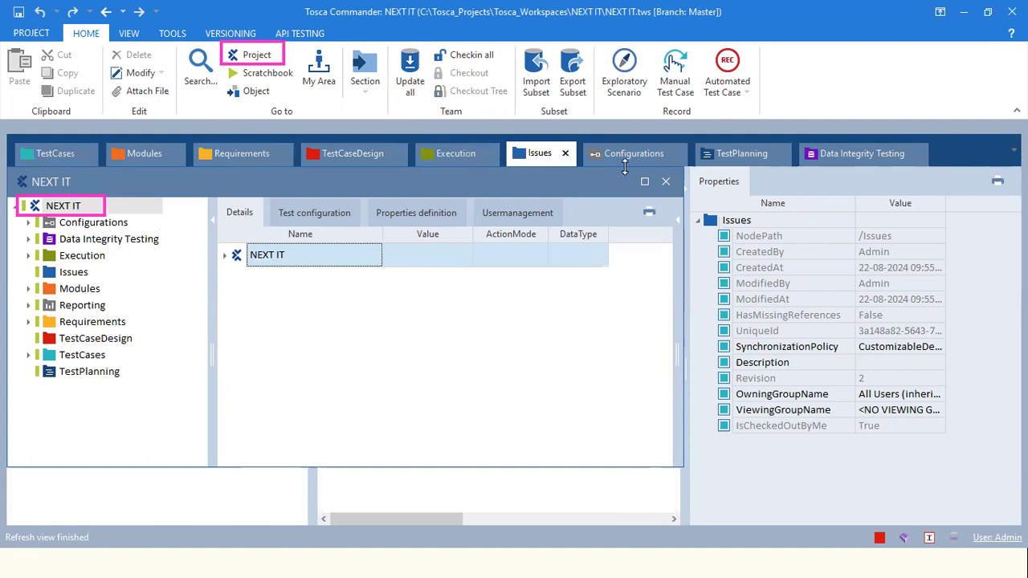
Step: Collapse the NEXT IT root node in the project tree, leaving its name unedited
click(82, 203)
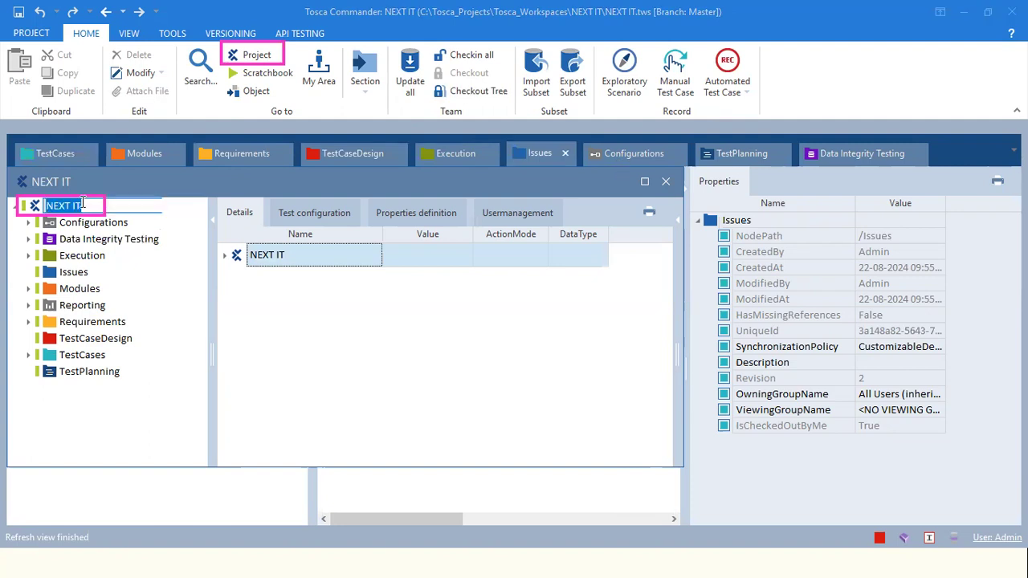
click(23, 220)
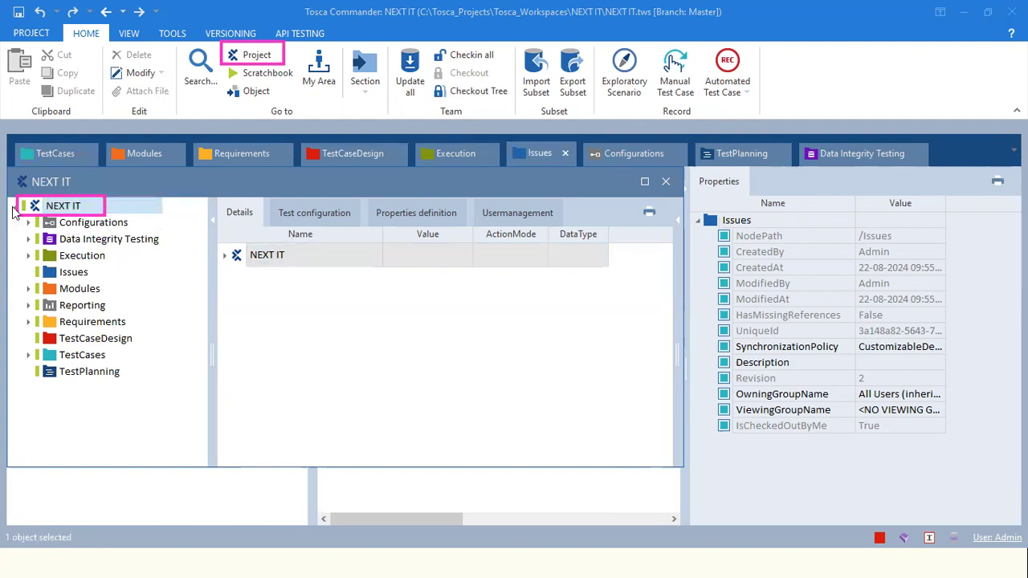
click(13, 207)
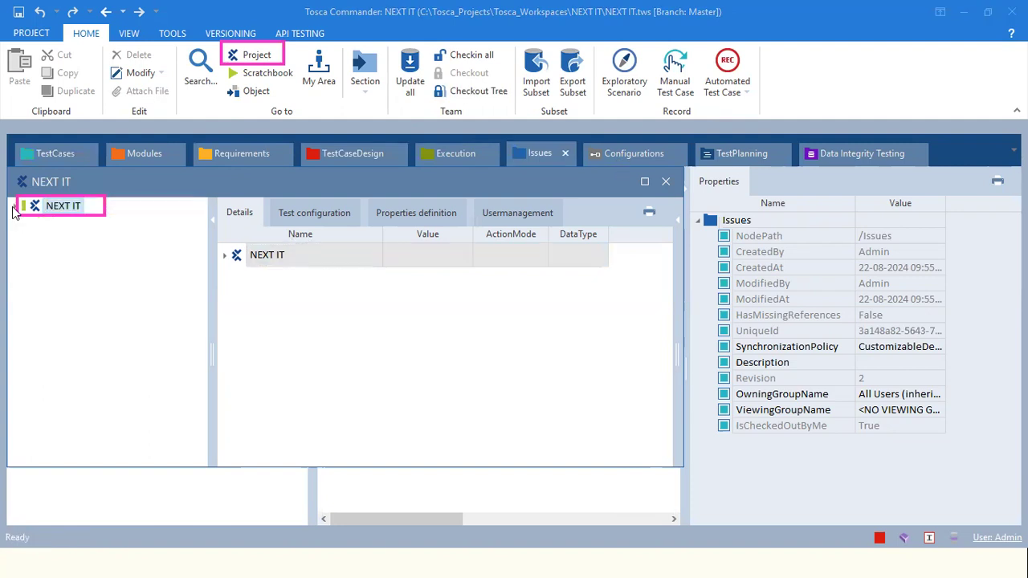
Step: Expand the NEXT IT project root to list its section folders and dock the floating project window among the workspace windows
key(Right)
click(112, 289)
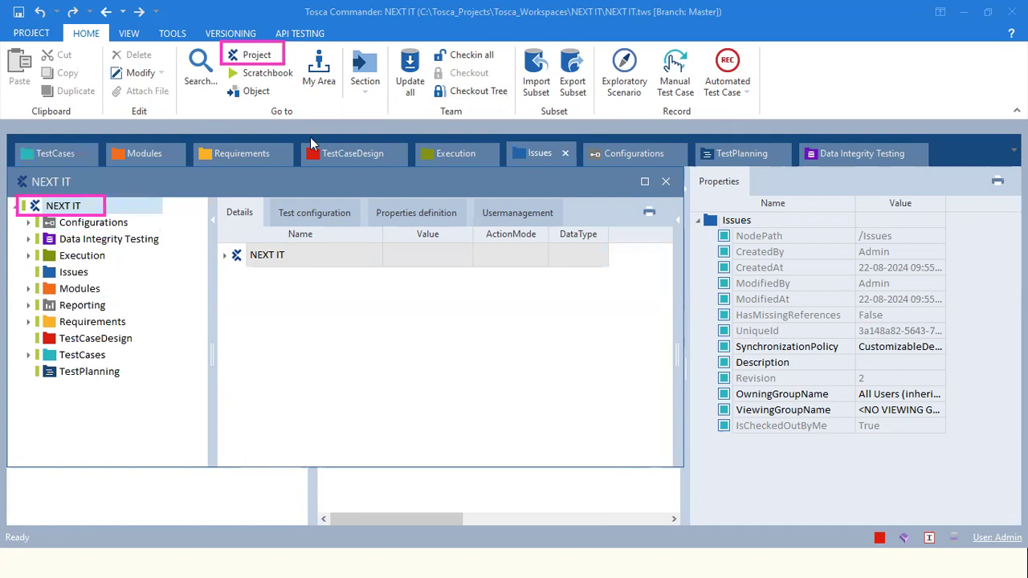
double_click(213, 178)
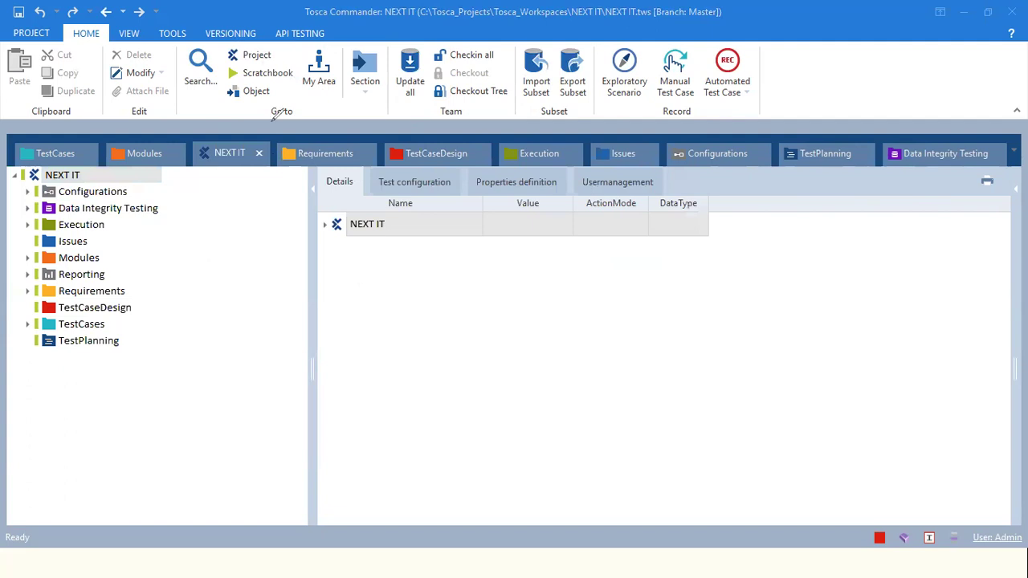
Step: Mark the project folders from Configurations to TestPlanning with a freehand brace, and clear the mark
mouse_move(161, 188)
mouse_down()
mouse_move(164, 297)
mouse_move(145, 350)
mouse_up()
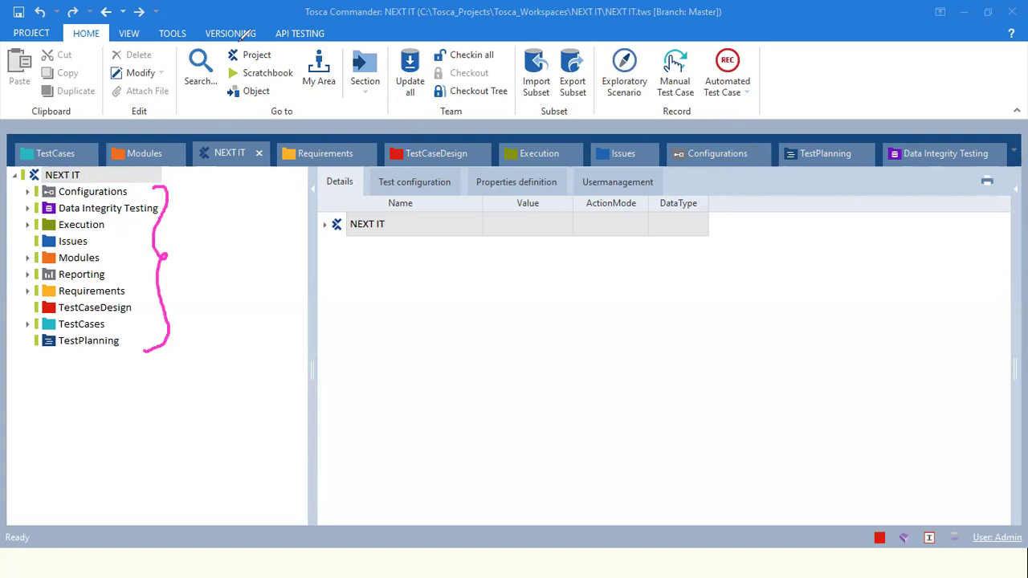
key(Escape)
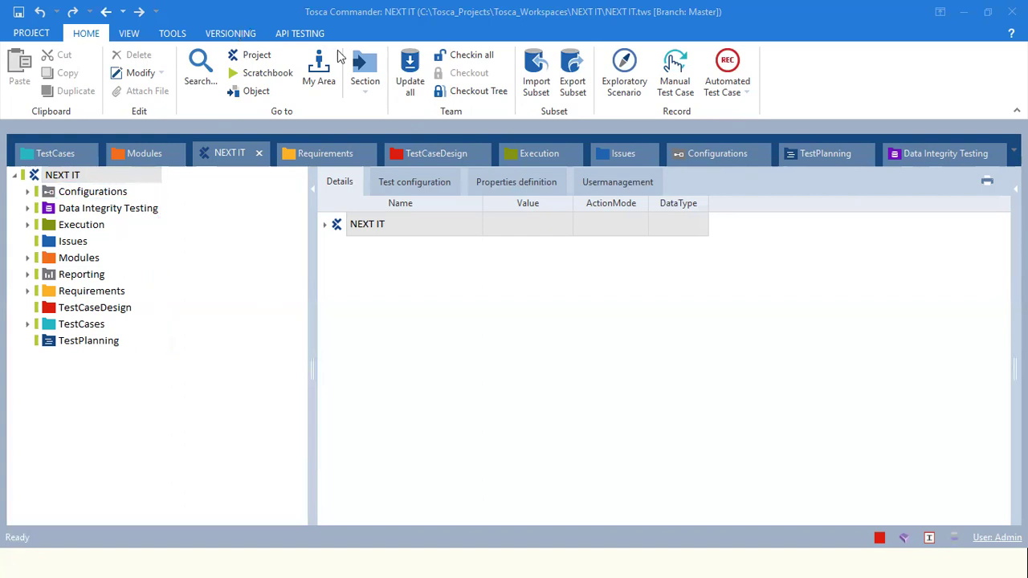
Step: Add an on-screen text note below the NEXT IT entry with the lines "Test Management tool" and "Test Automation Tool"
click(336, 262)
text(Tes)
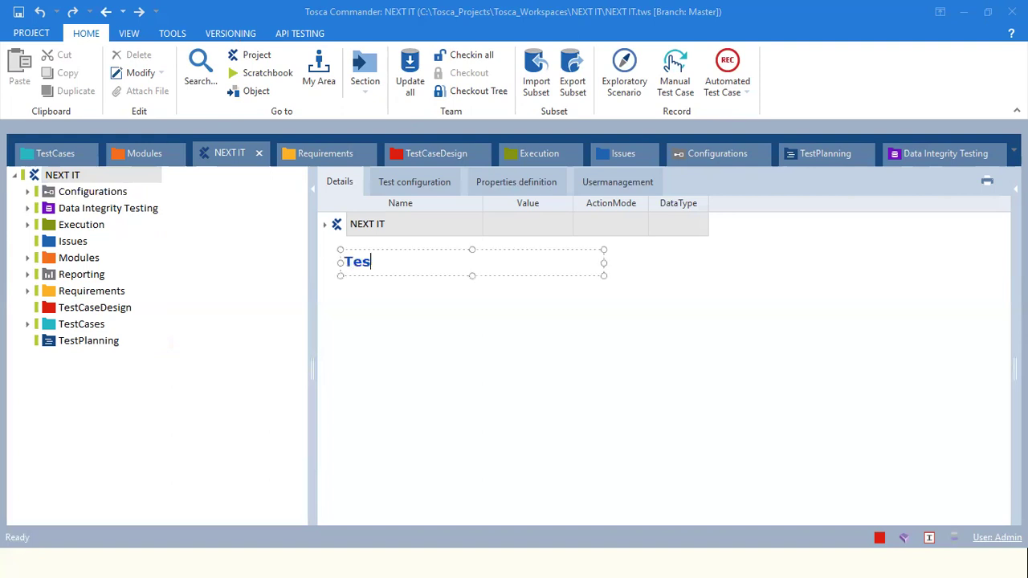
text(t Manageen)
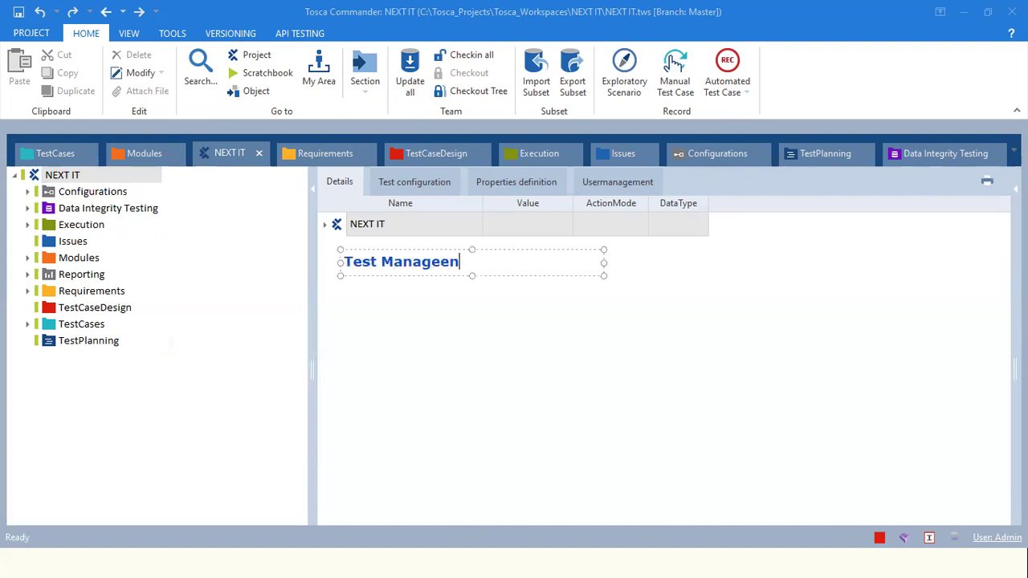
text(t T)
key(BackSpace)
key(BackSpace)
key(BackSpace)
key(BackSpace)
key(BackSpace)
text(ment tool)
key(Return)
text(Tes)
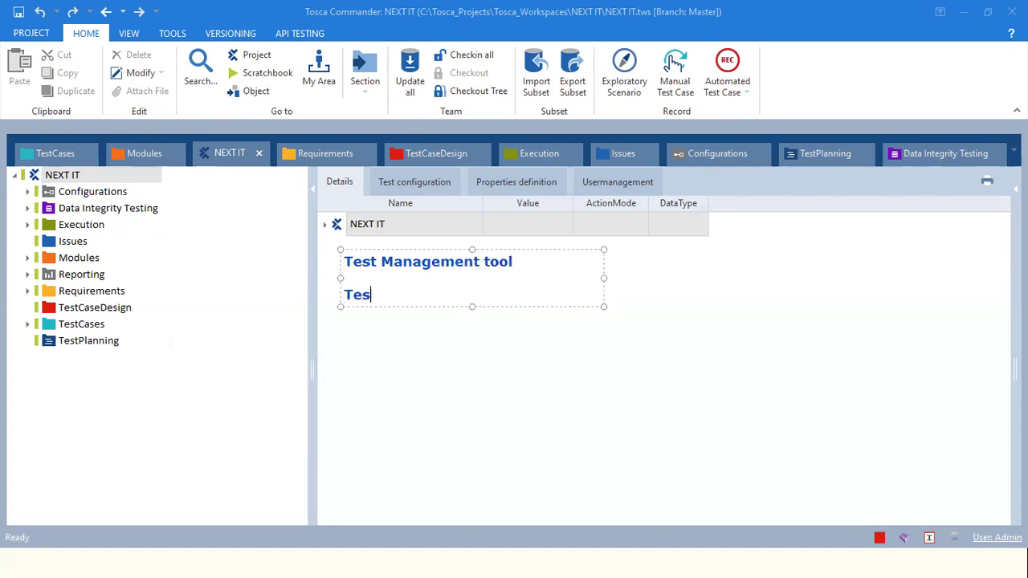
text(t Automation Tool)
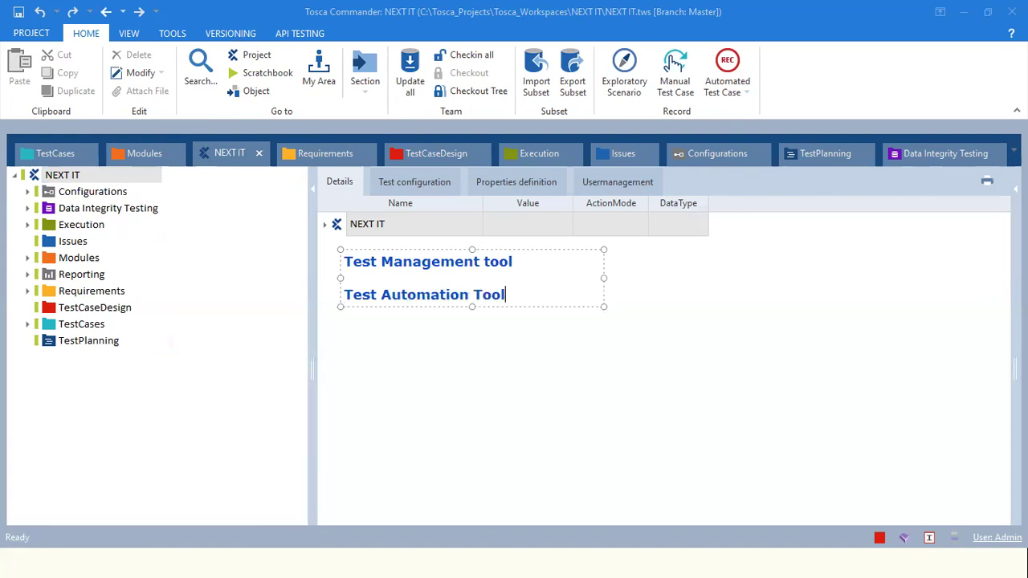
Step: Append "(JIRA/ HP ALM)" to the Test Management tool line and widen the text note so it fits on one line
click(414, 277)
key(Return)
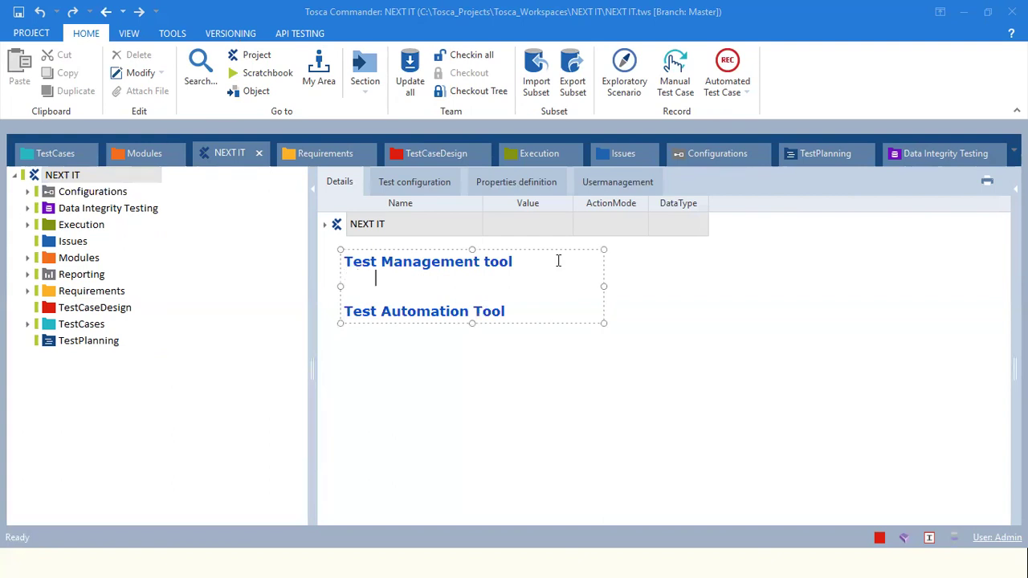
click(534, 257)
text((JIRA/ HP ALM))
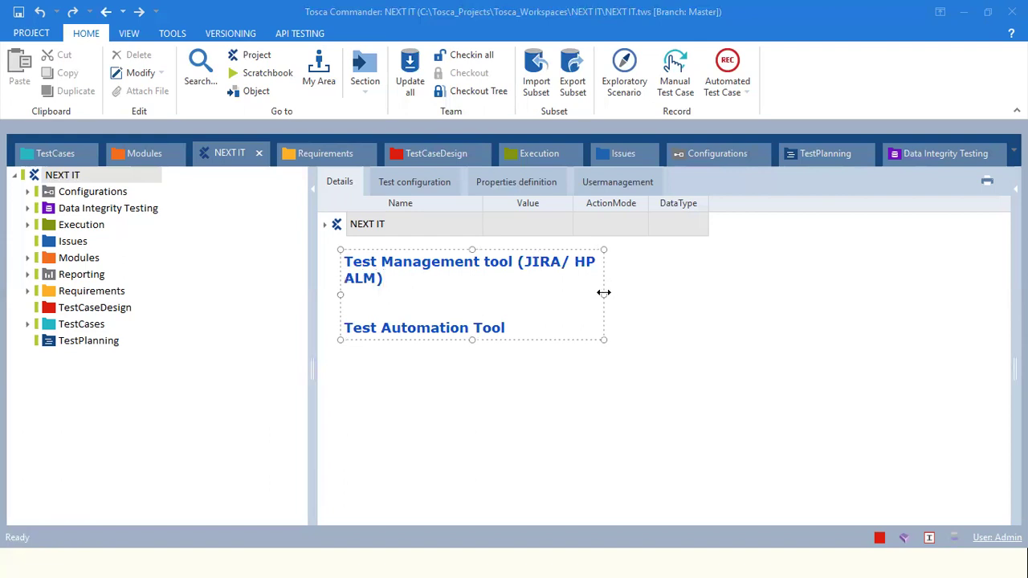
drag(603, 293, 725, 282)
click(438, 282)
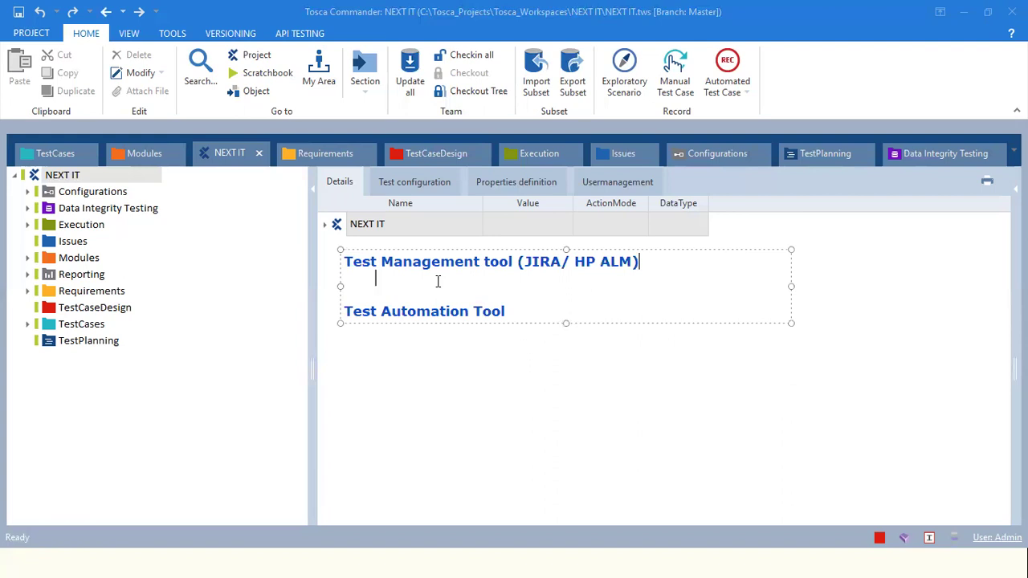
Step: Insert the heading "Tosca project(NEXT IT)" at the start of the note, with a blank line below it
click(345, 261)
text(Tosca pr)
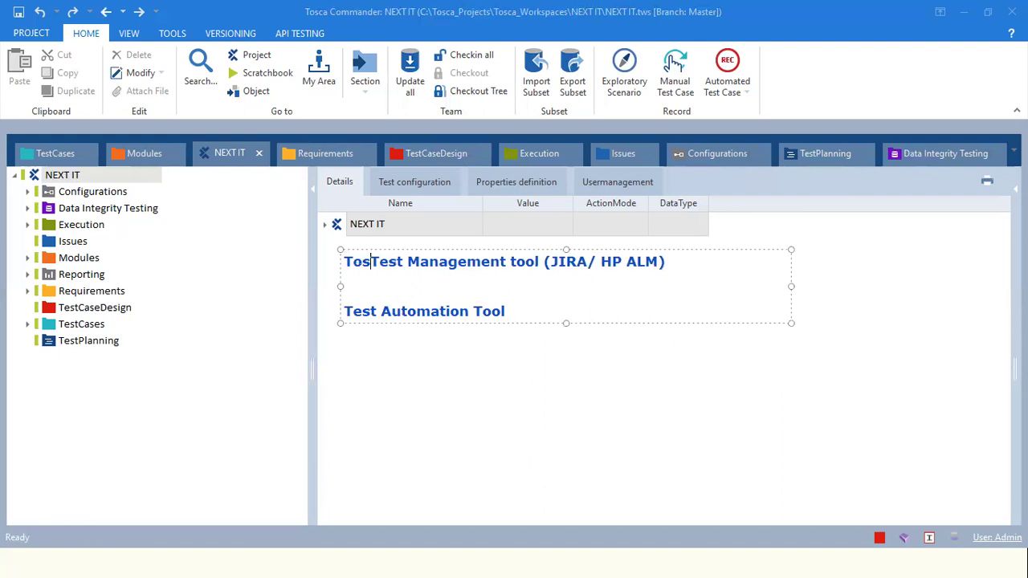
text(oject)
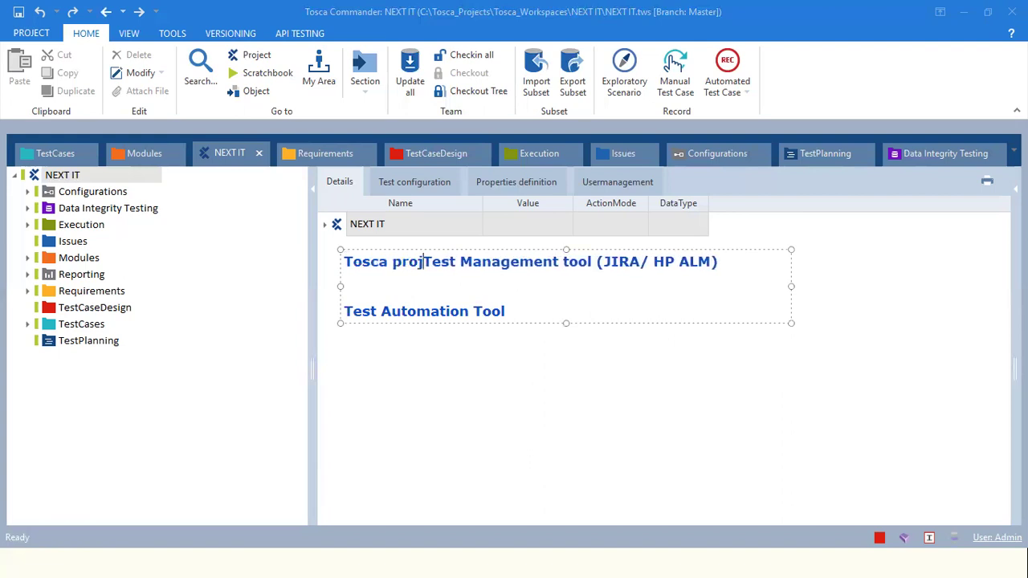
text((NEXT IT)
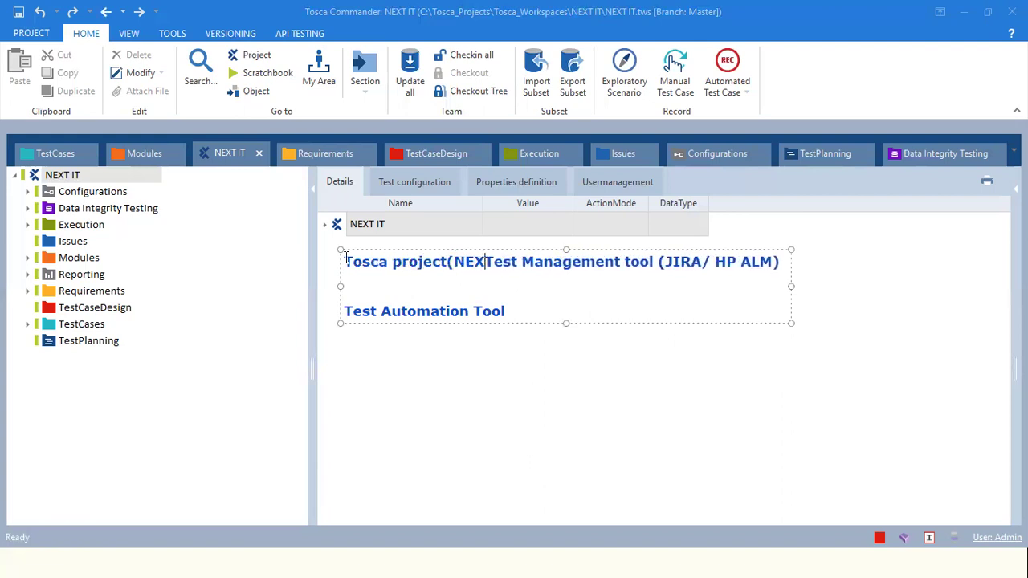
text())
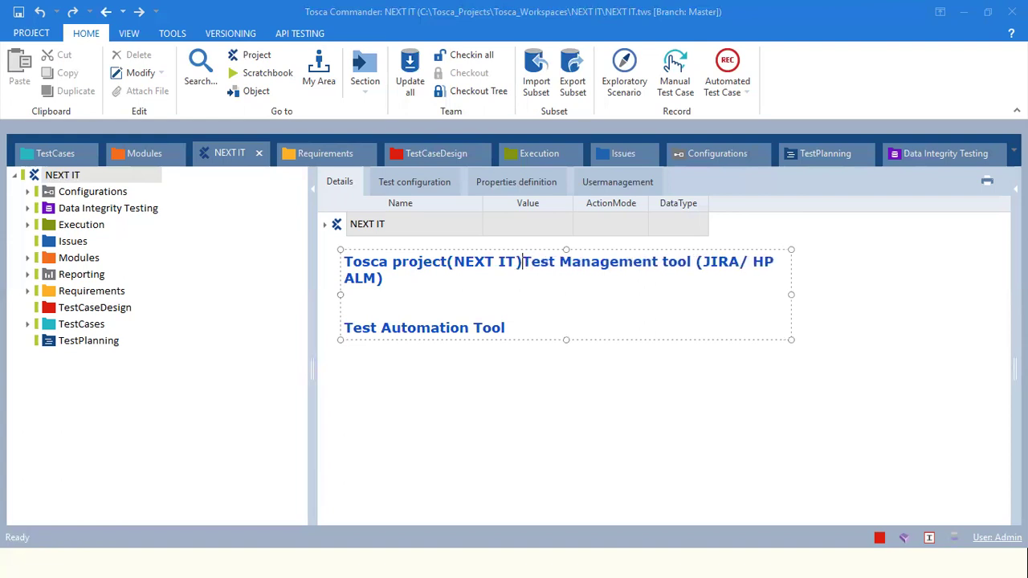
key(Return)
key(Return)
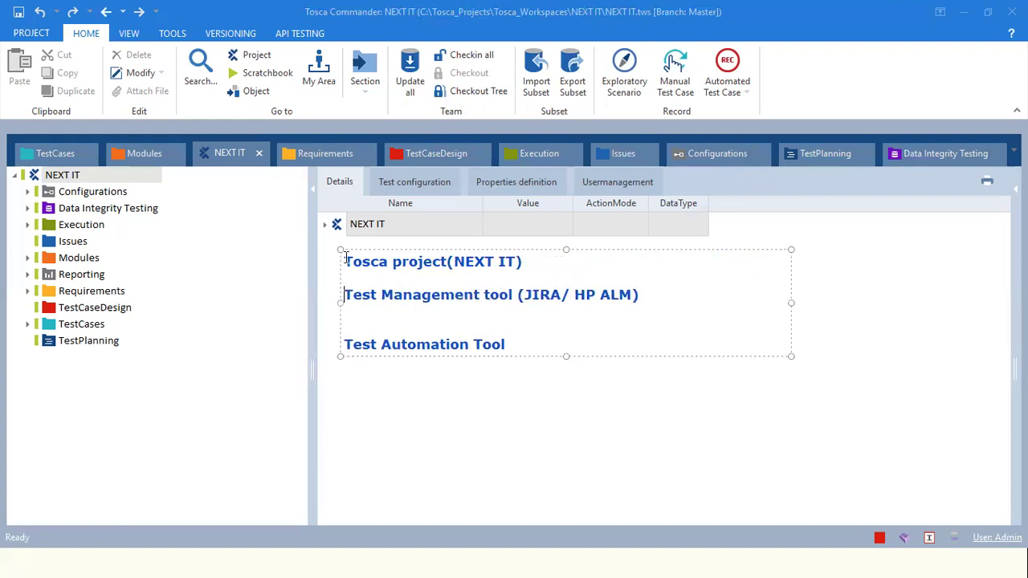
click(501, 299)
click(511, 312)
click(523, 295)
click(633, 296)
drag(633, 295, 532, 295)
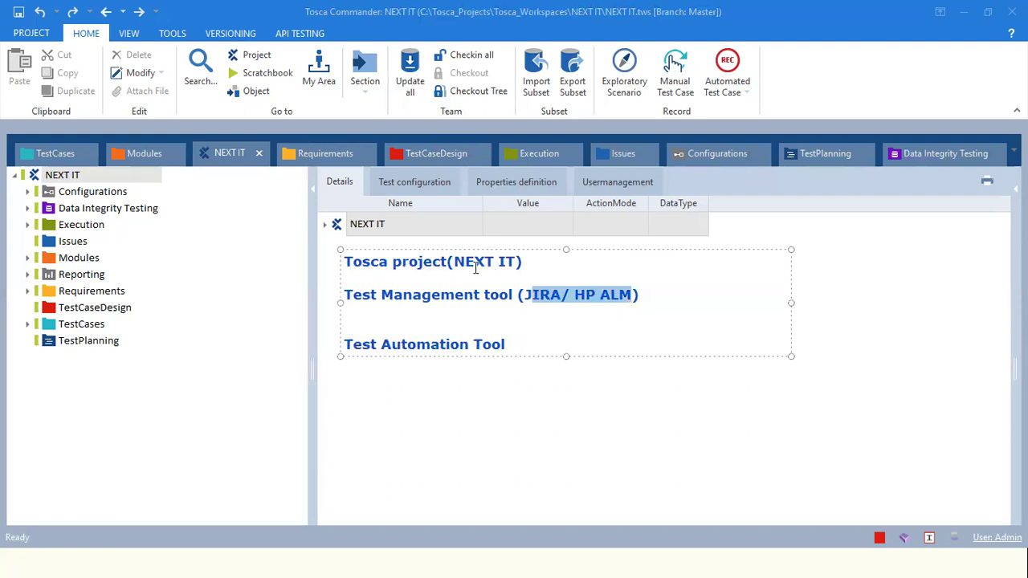
Step: List "Requirement", "Test planning" and "Issues" as indented lines under the Test Management tool heading and finish the note
click(429, 312)
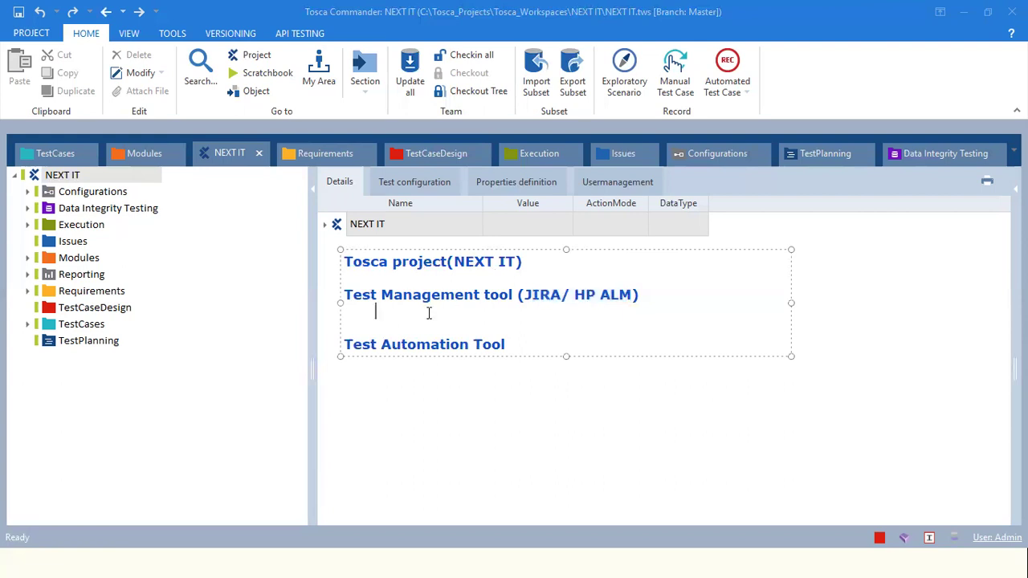
text(Requirement)
key(Return)
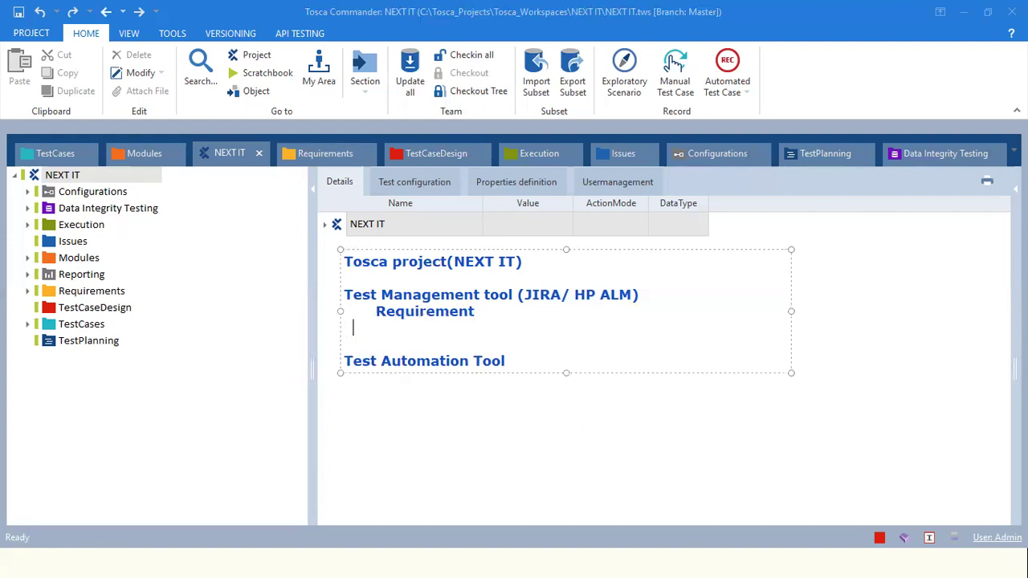
text(Test planning)
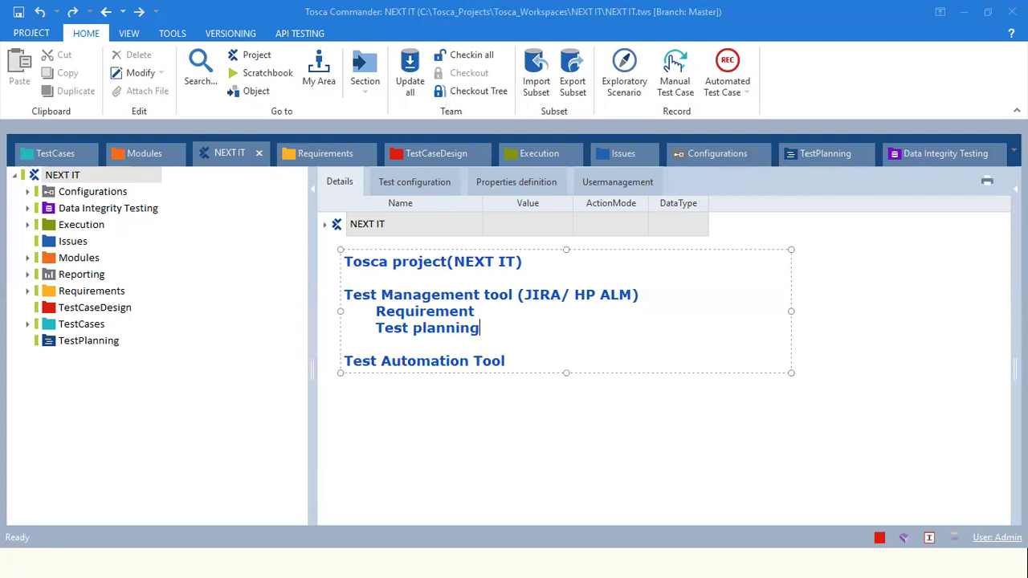
key(Return)
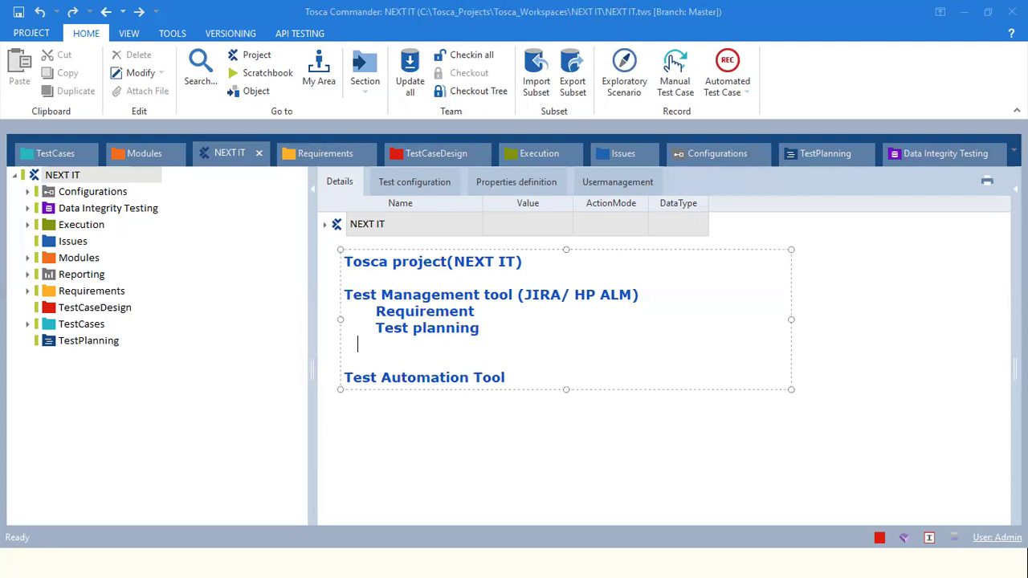
text(Issues)
click(330, 164)
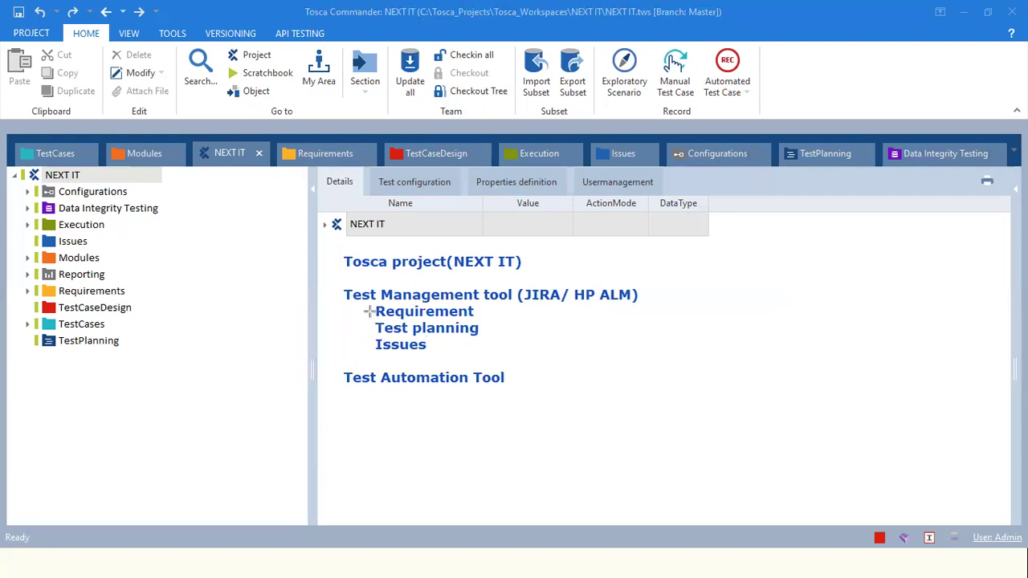
Step: Draw arrows from Requirement, Test planning and Issues to their matching project folders, and underline the Test Management tool heading
mouse_move(372, 311)
mouse_down()
mouse_move(235, 266)
mouse_move(129, 293)
mouse_up()
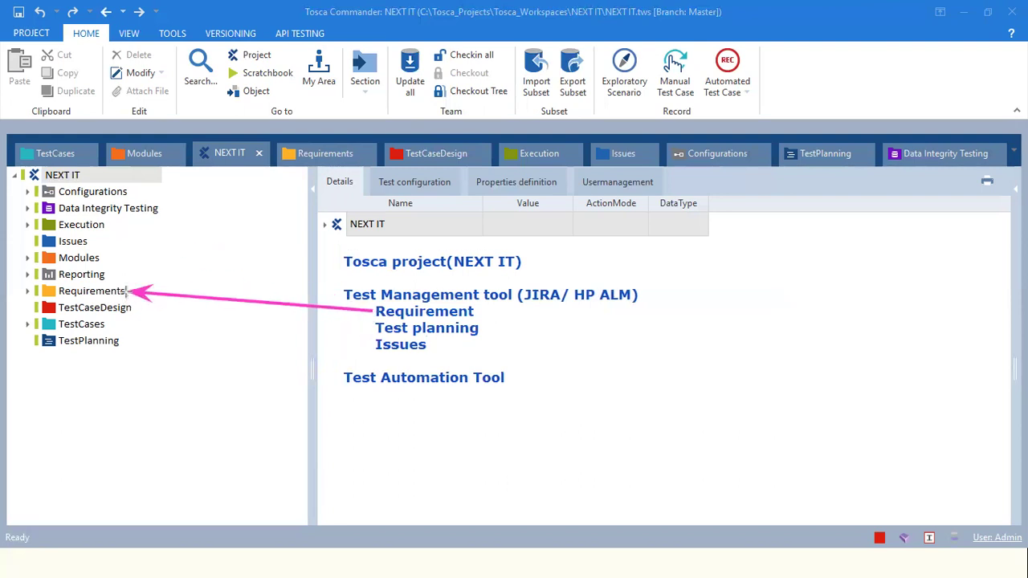
mouse_move(381, 330)
mouse_down()
mouse_move(168, 353)
mouse_move(127, 345)
mouse_up()
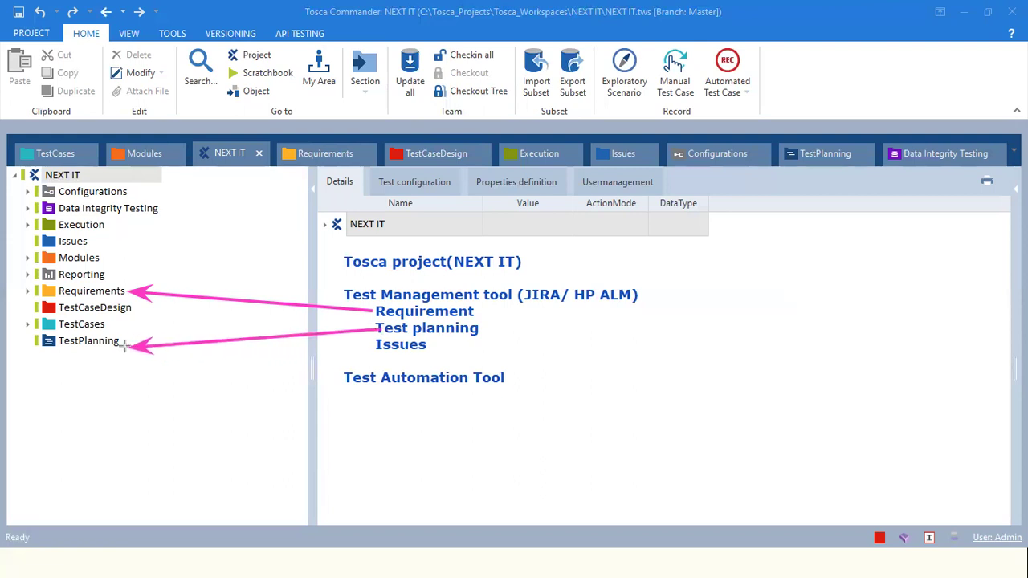
mouse_move(376, 344)
mouse_down()
mouse_move(76, 227)
mouse_move(89, 238)
mouse_up()
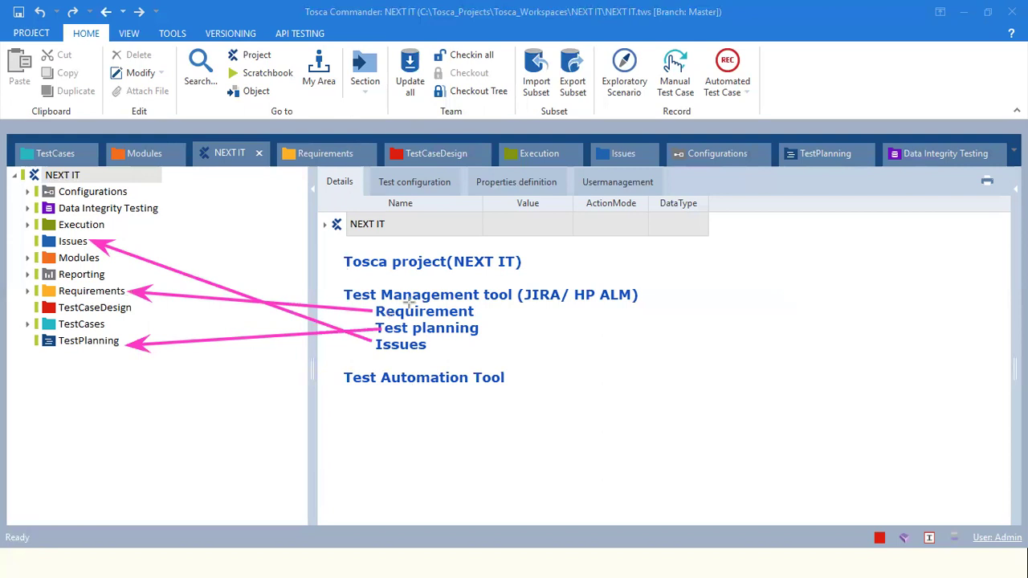
mouse_move(348, 303)
mouse_down()
mouse_move(492, 319)
mouse_move(508, 304)
mouse_up()
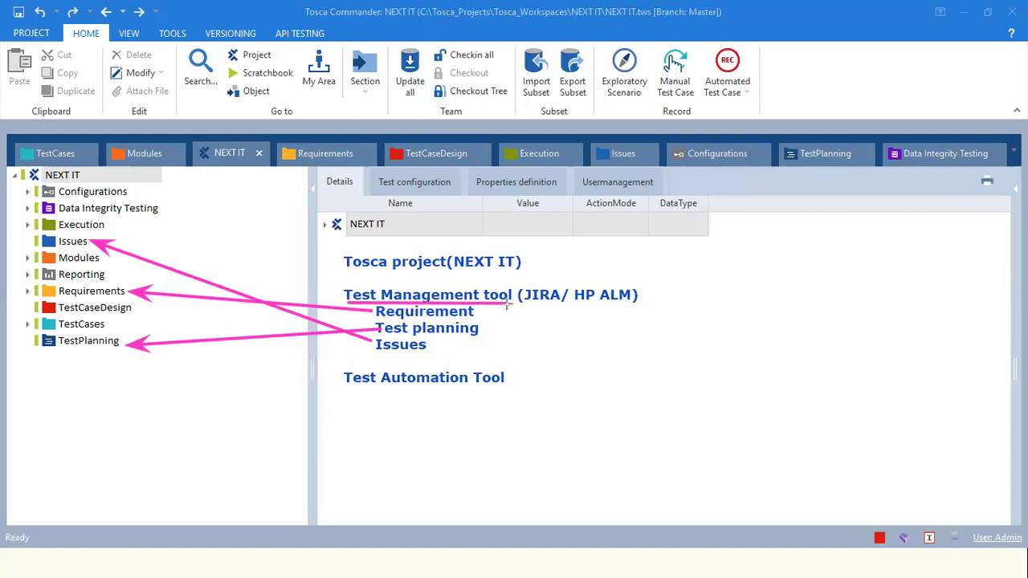
Step: Undo the three arrows and the underline drawn over the note
key(ctrl+z)
key(ctrl+z)
key(ctrl+z)
key(ctrl+z)
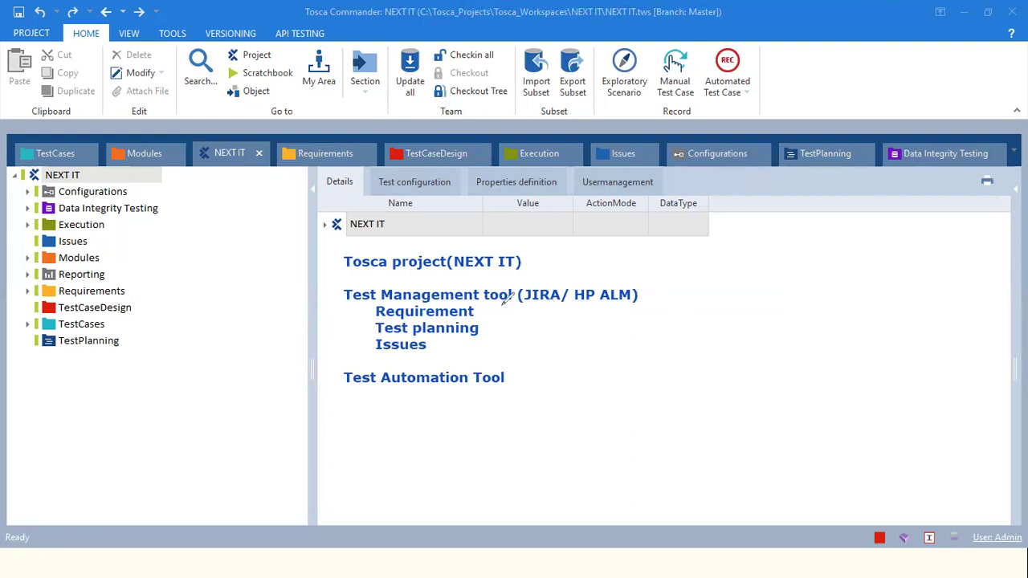
Step: Brace the Requirement, Test planning and Issues lines and label them "No One is working on this sections in realtime"
mouse_move(502, 305)
mouse_down()
mouse_move(515, 328)
mouse_move(510, 352)
mouse_up()
click(517, 319)
text(No)
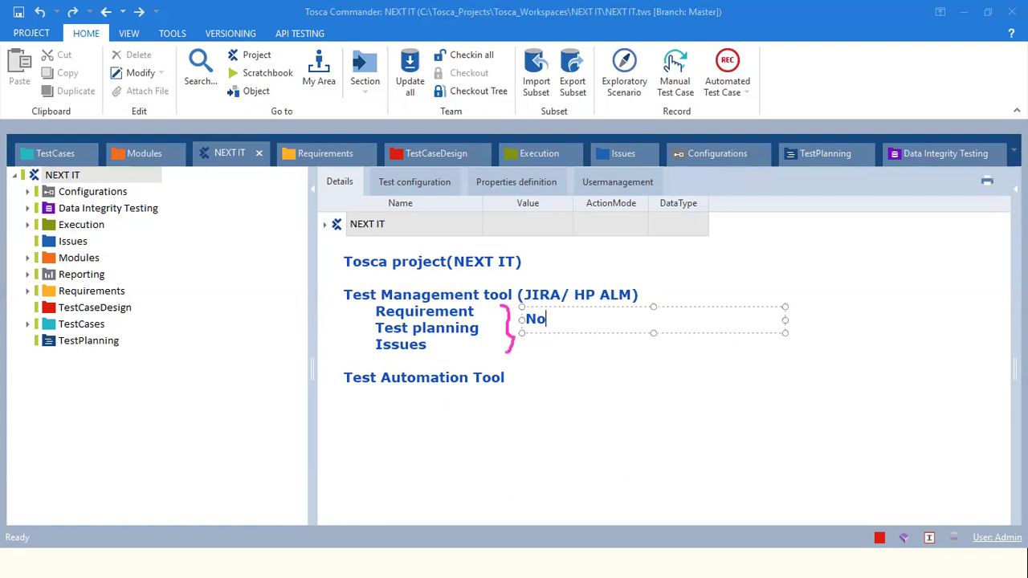
text( One is wo)
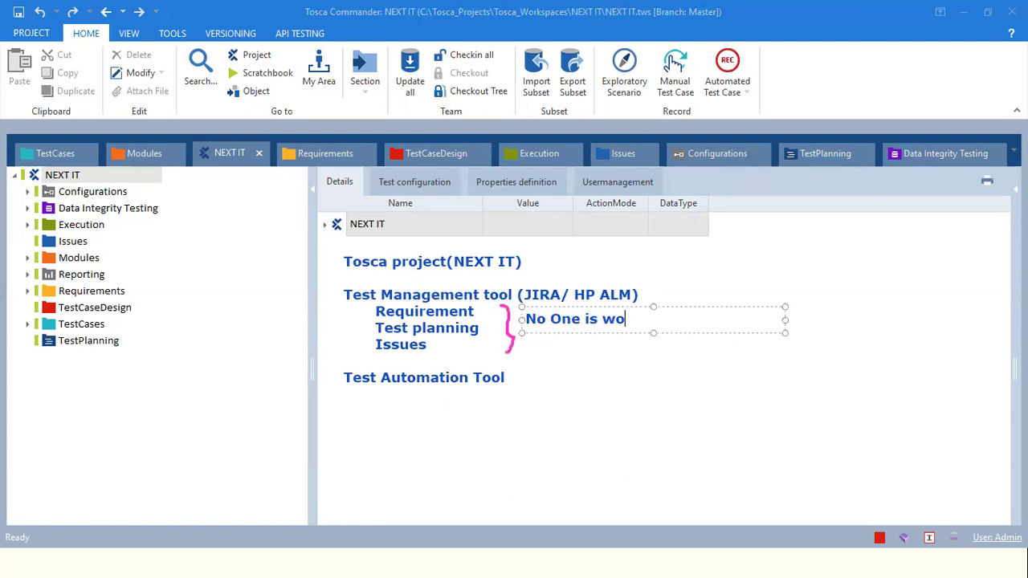
text(rking on this sections)
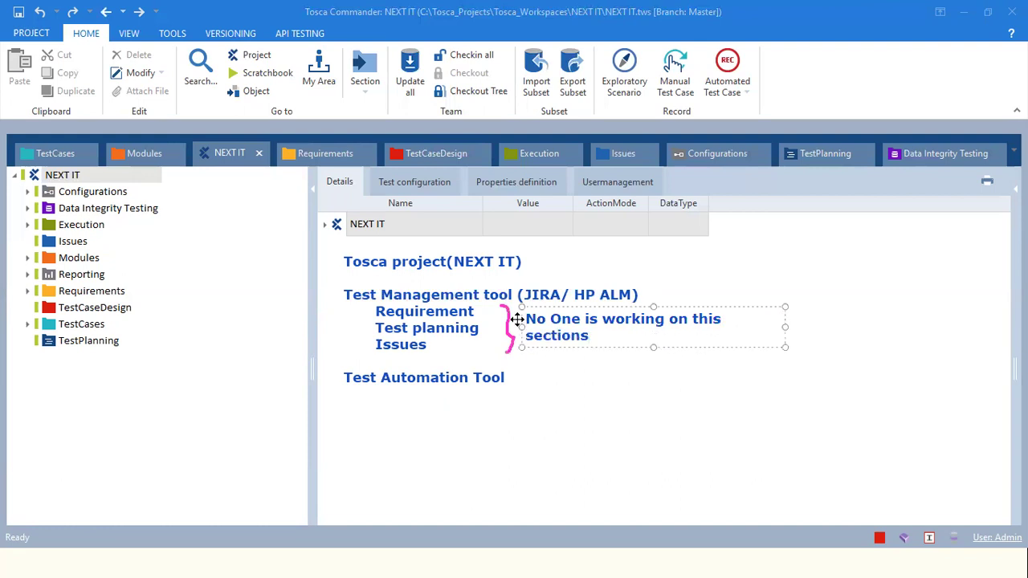
text( in realtime)
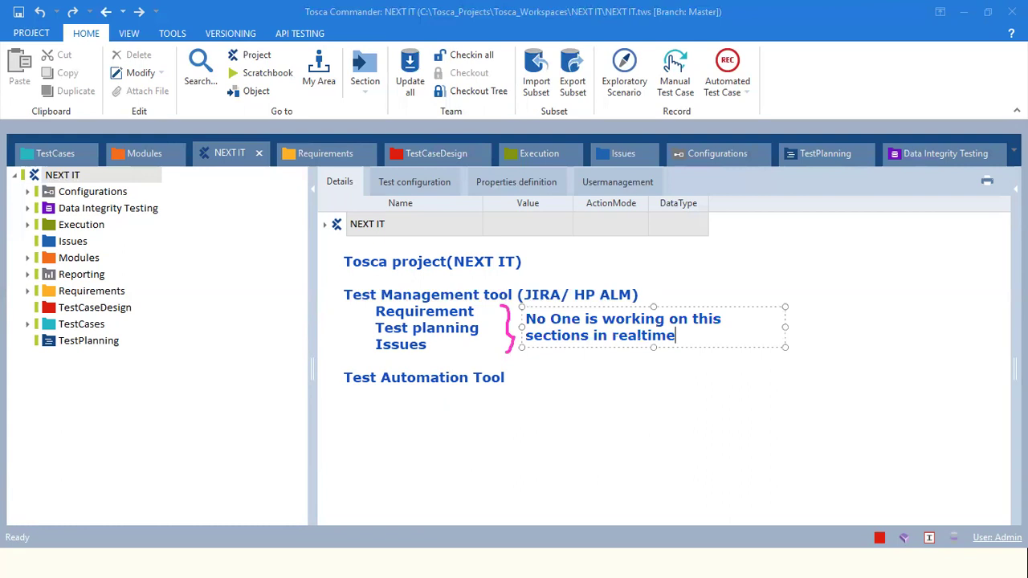
click(639, 412)
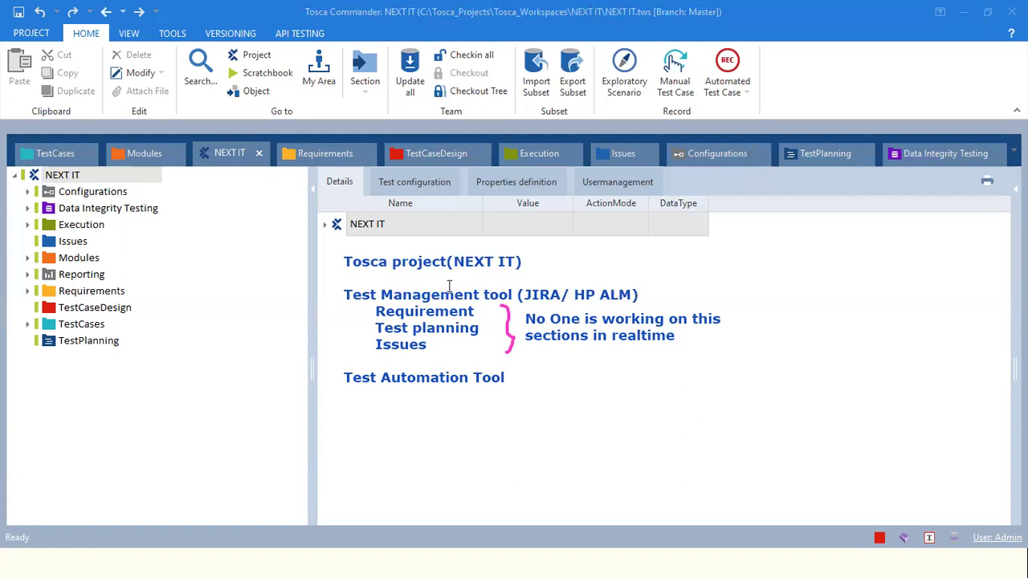
Step: Add an indented list under Test Automation Tool with "Module", "Test case", "Test case design" and "Configuration"
click(372, 396)
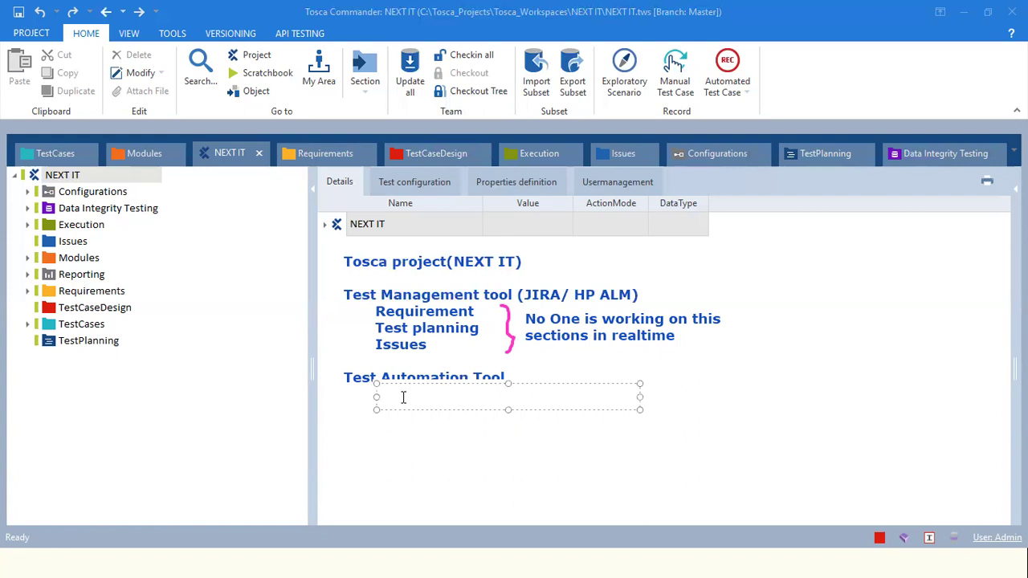
text(Mosul)
key(BackSpace)
key(BackSpace)
key(BackSpace)
text(dule)
key(Return)
text(Test case)
key(Return)
text(Test case design)
key(Return)
text(Configuration)
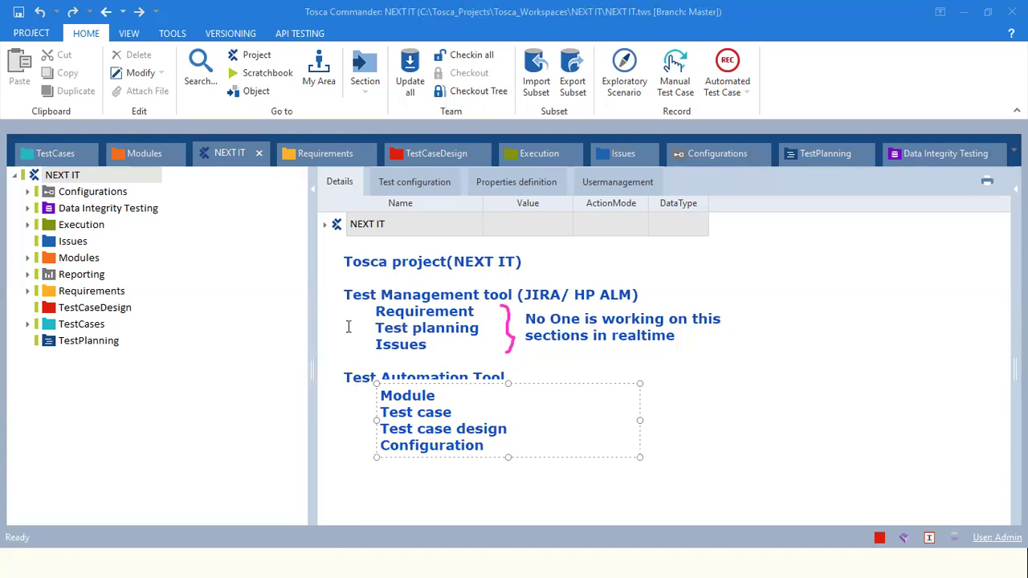
click(374, 334)
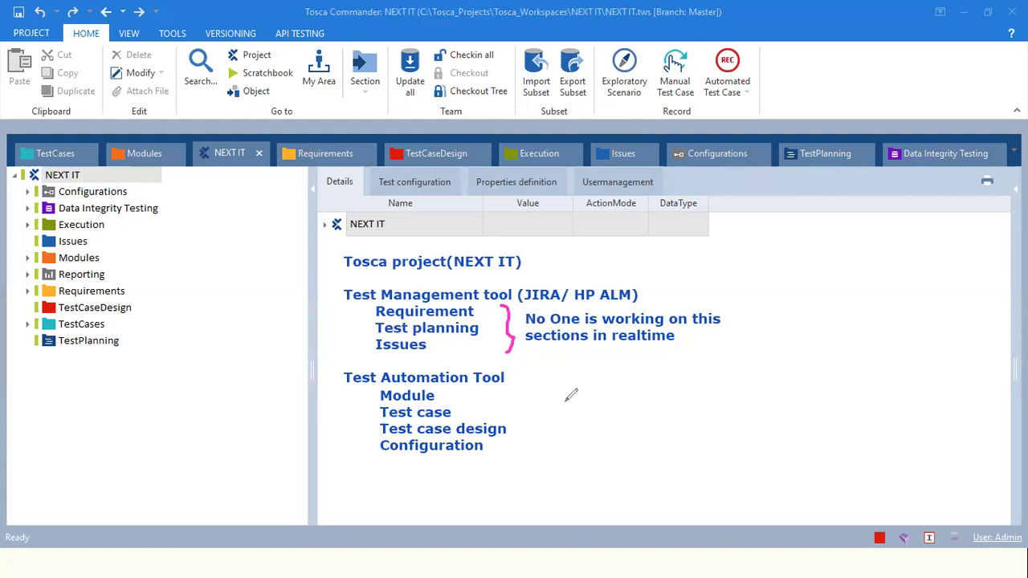
Step: Draw a brace beside the four lines under Test Automation Tool, undoing the extra strokes beside it and in the project tree
drag(513, 384, 515, 447)
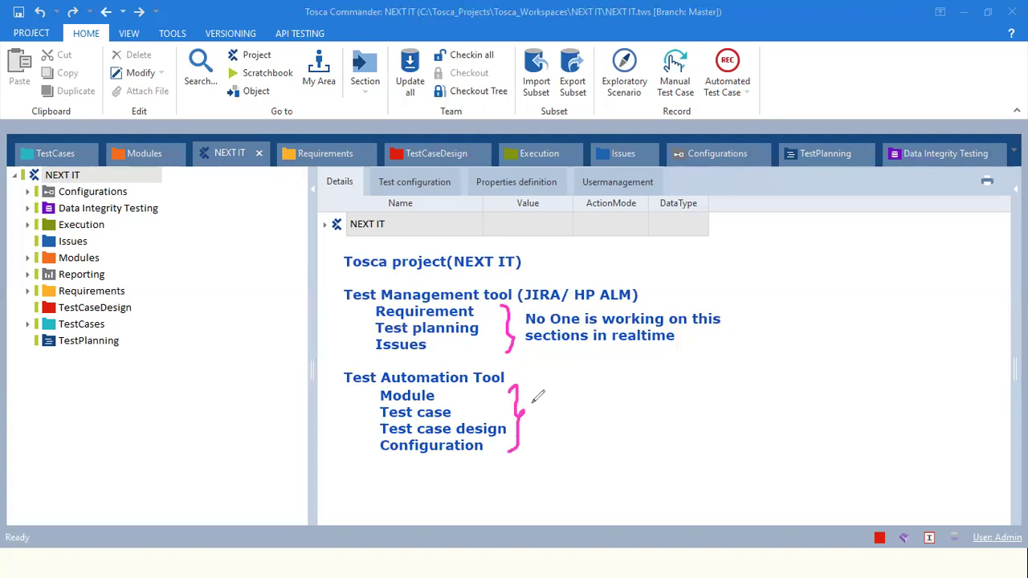
drag(527, 409, 553, 394)
mouse_move(168, 191)
mouse_down()
mouse_move(177, 266)
mouse_move(166, 359)
mouse_up()
key(ctrl+z)
key(ctrl+z)
Step: Draw yellow arrows from Module, Test case, Test case design and Configuration to their matching project folders
drag(379, 394, 102, 257)
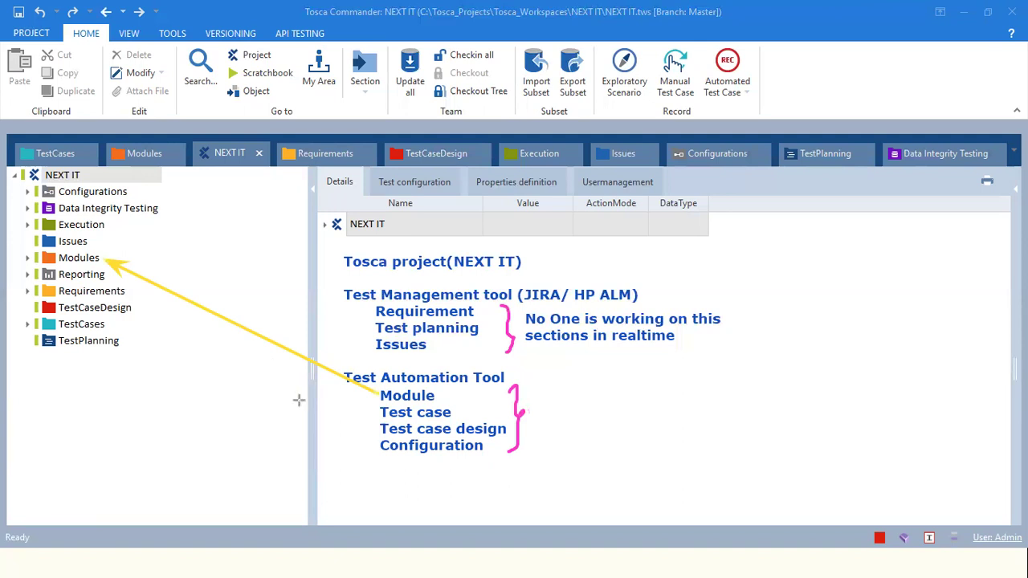
drag(379, 409, 106, 324)
drag(381, 428, 134, 309)
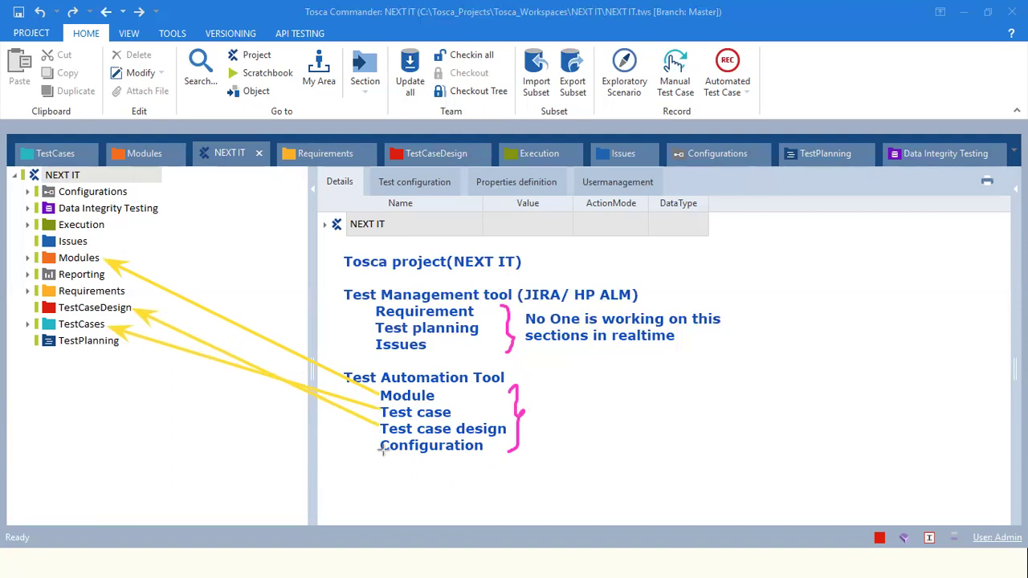
drag(378, 445, 124, 186)
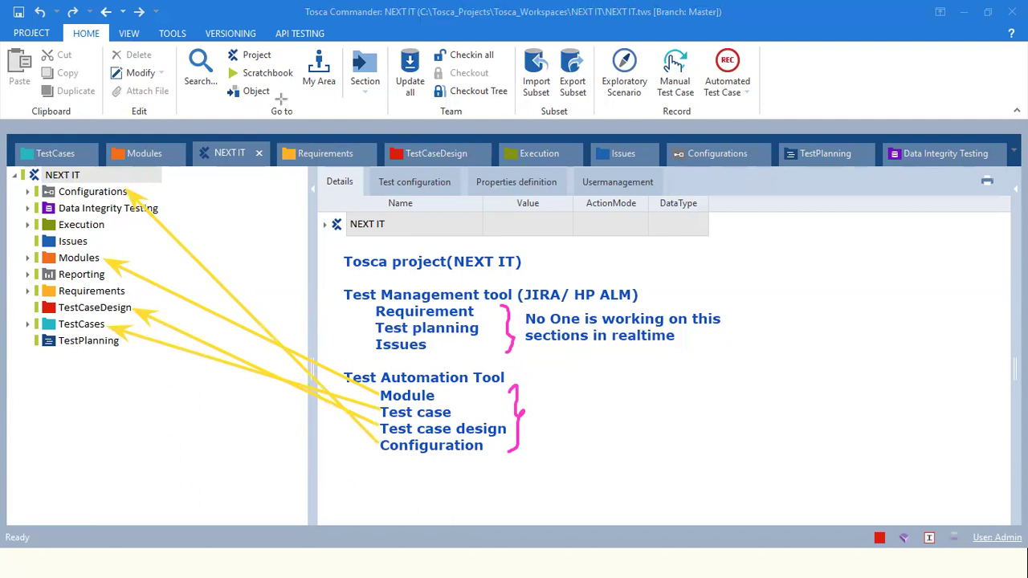
Step: Add "Execution" below Configuration in the note and draw an arrow from it to the Execution folder
click(385, 463)
text(Execution)
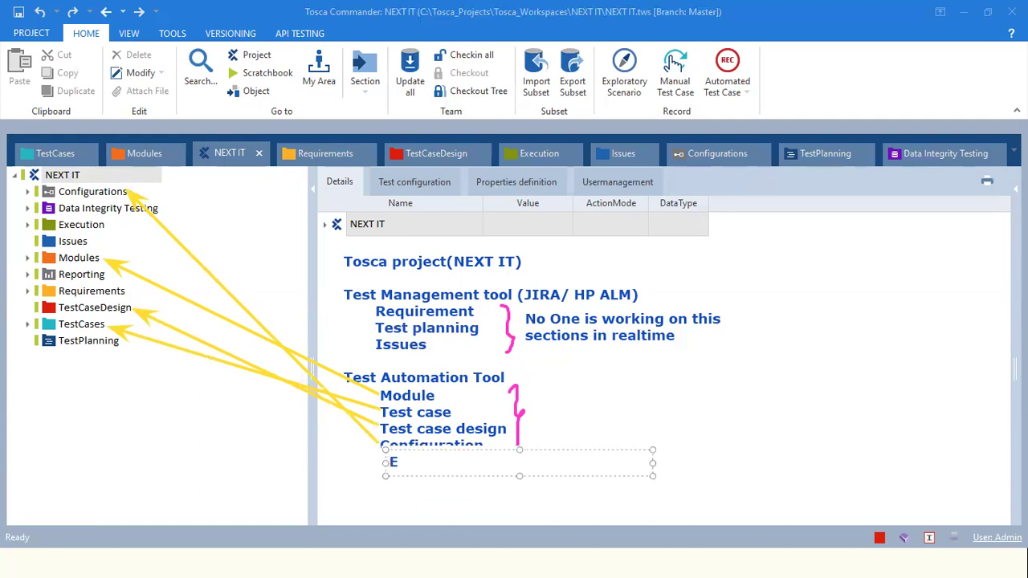
click(363, 466)
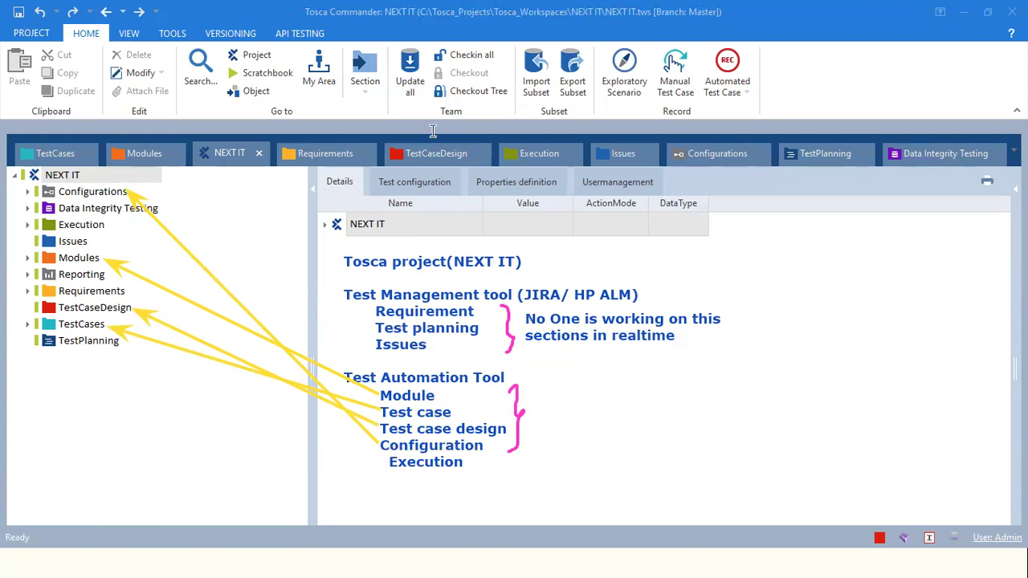
mouse_move(383, 463)
mouse_down()
mouse_move(101, 251)
mouse_move(103, 225)
mouse_up()
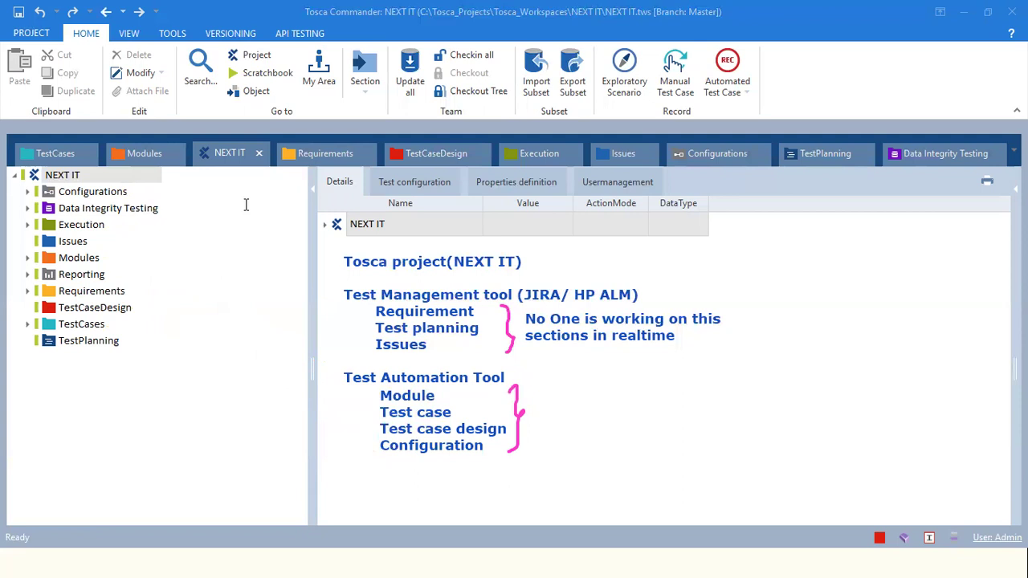
Step: Annotate the Data Integrity Testing section with the text "ETL/ Big data testing/ snowflake"
click(167, 209)
text(ETL/ Da)
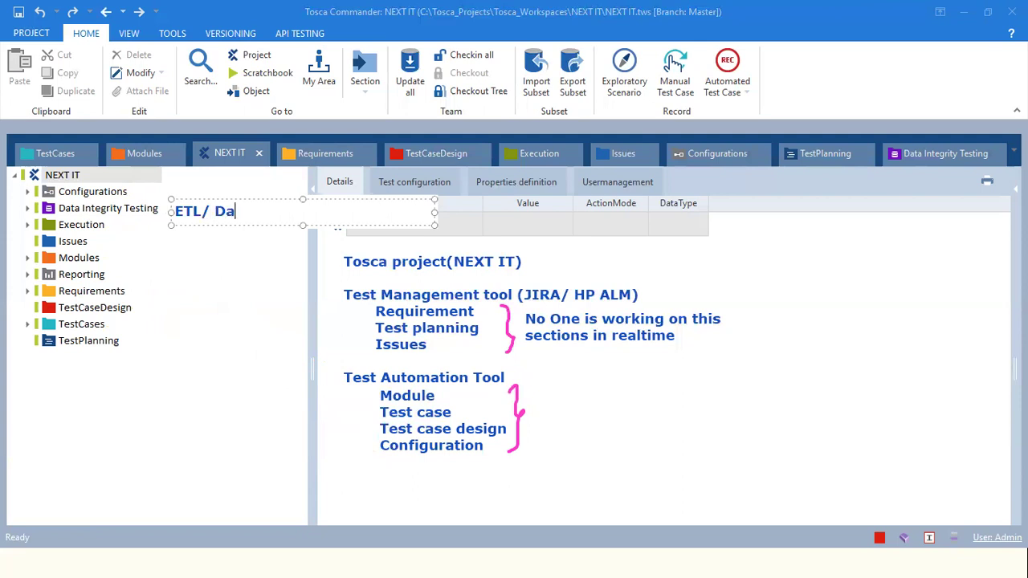
key(BackSpace)
key(BackSpace)
text(Big data test)
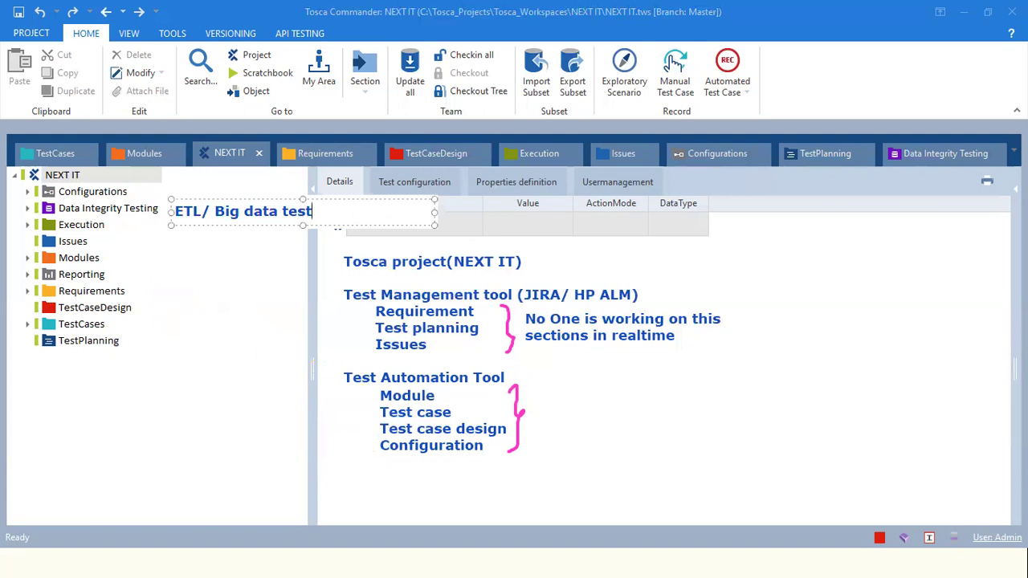
text(ing/ snowfalke)
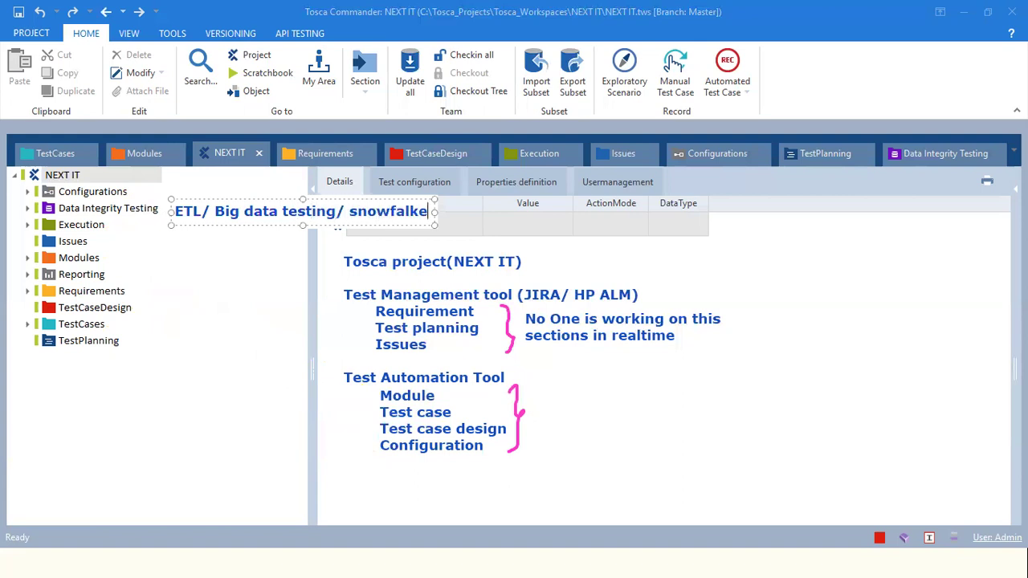
key(BackSpace)
key(BackSpace)
key(BackSpace)
key(BackSpace)
text(lae)
key(BackSpace)
key(BackSpace)
key(BackSpace)
text(lake)
click(94, 216)
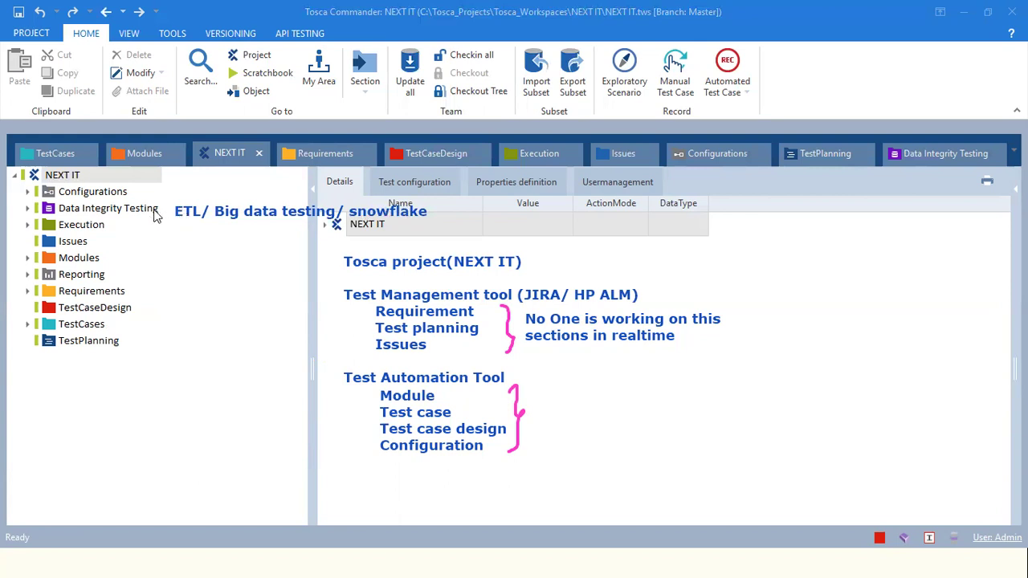
Step: Annotate the Reporting section with the text "Customised reports"
click(112, 276)
text(Customised)
key(BackSpace)
text(d reports)
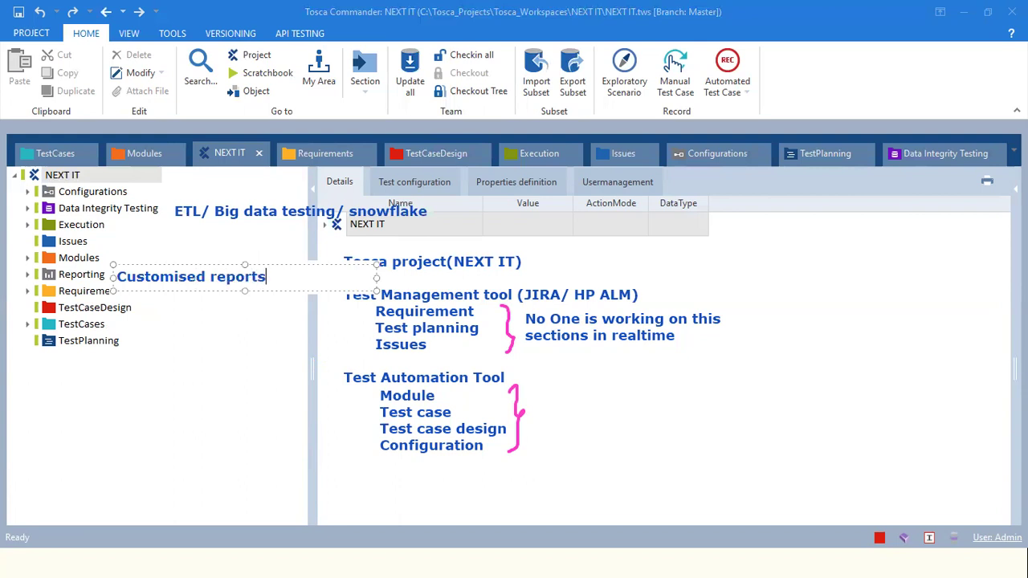
click(164, 382)
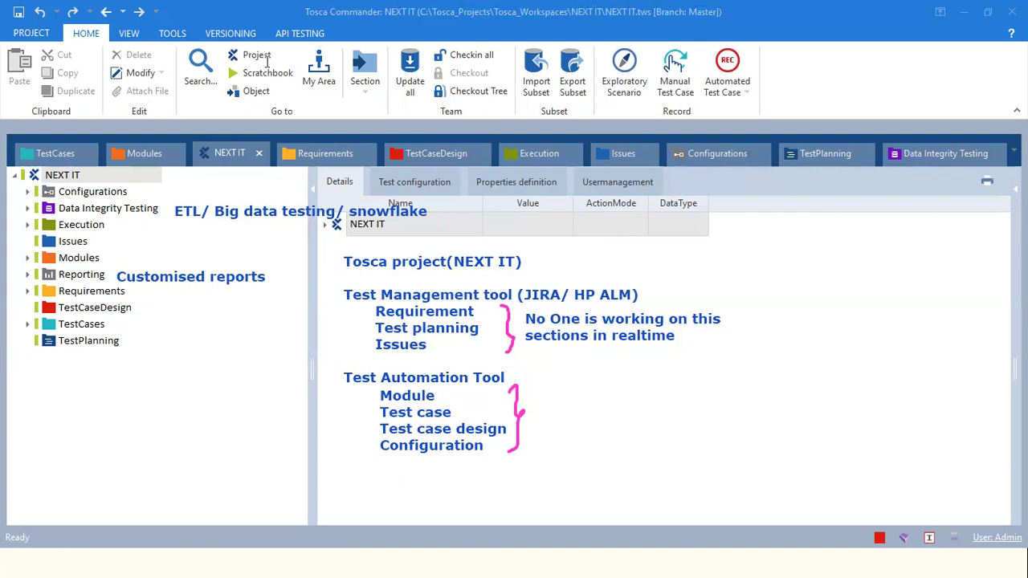
Step: View the TestPlanning folder's details and return to the NEXT IT project node
click(90, 342)
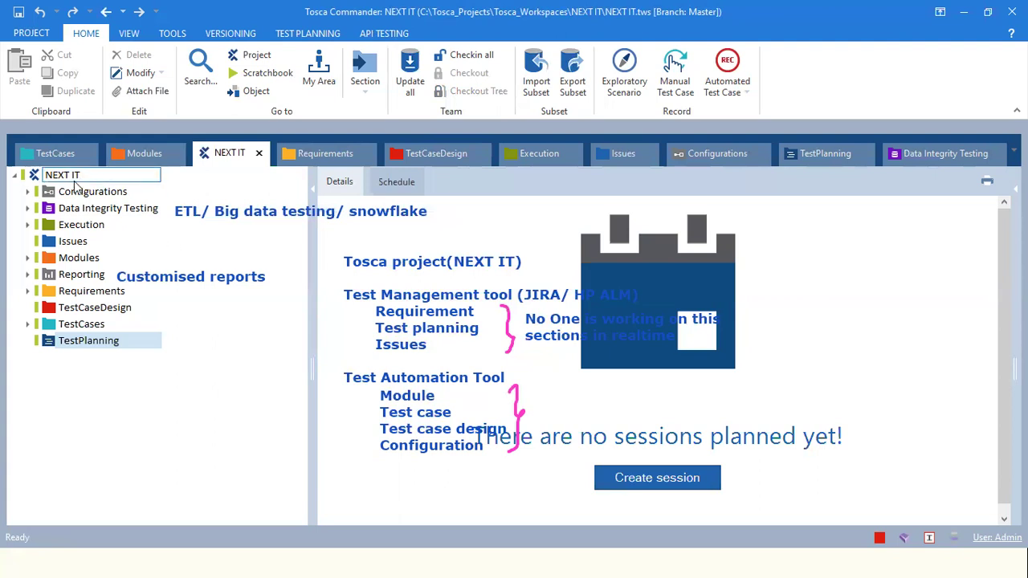
click(74, 182)
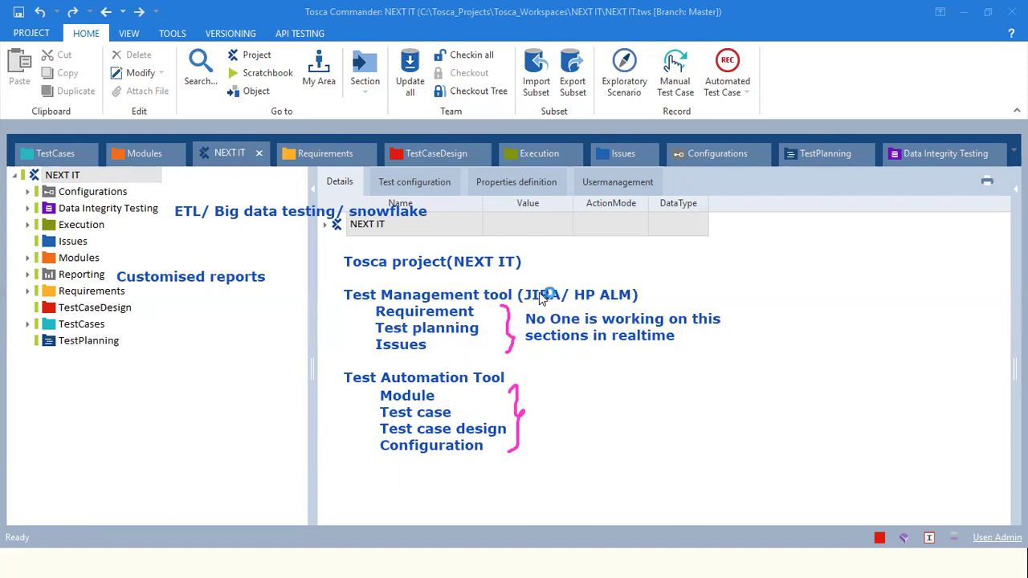
Step: Try check marks beside JIRA and HP ALM in the Test Management tool heading and undo them
click(562, 292)
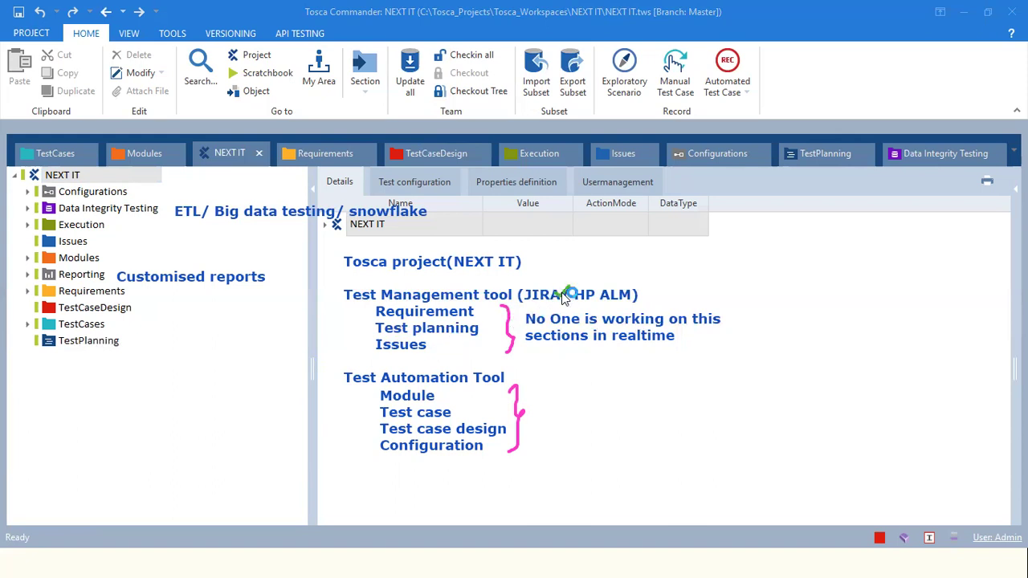
click(641, 295)
key(ctrl+z)
key(ctrl+z)
click(642, 295)
key(ctrl+z)
Step: Collapse the NEXT IT project node and expand it again
click(74, 175)
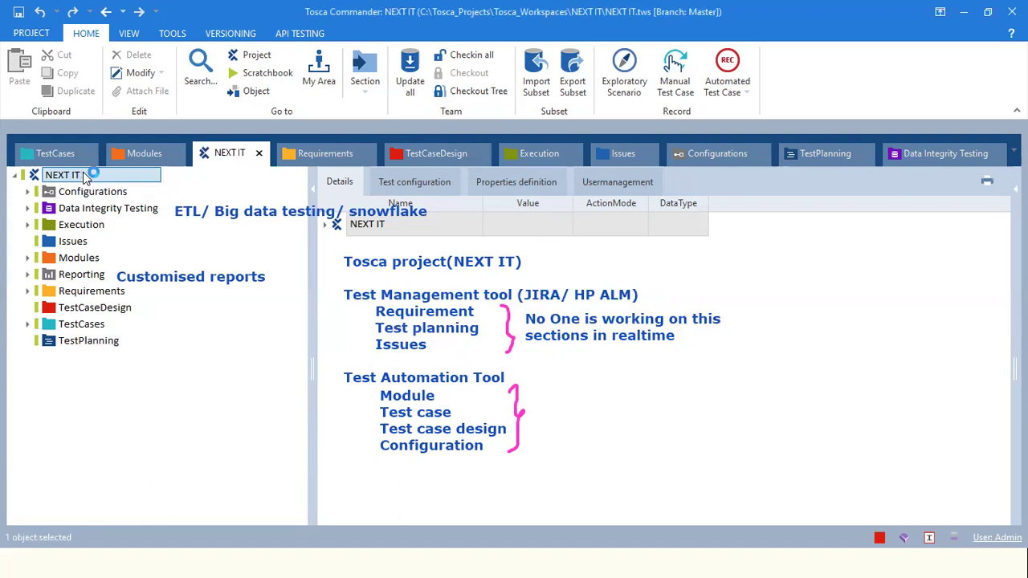
double_click(74, 174)
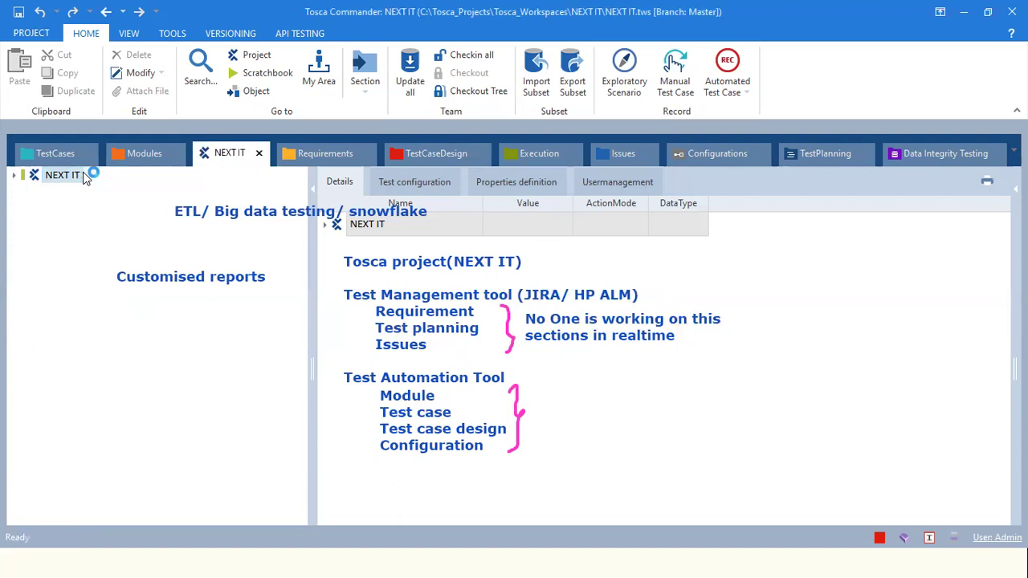
click(14, 177)
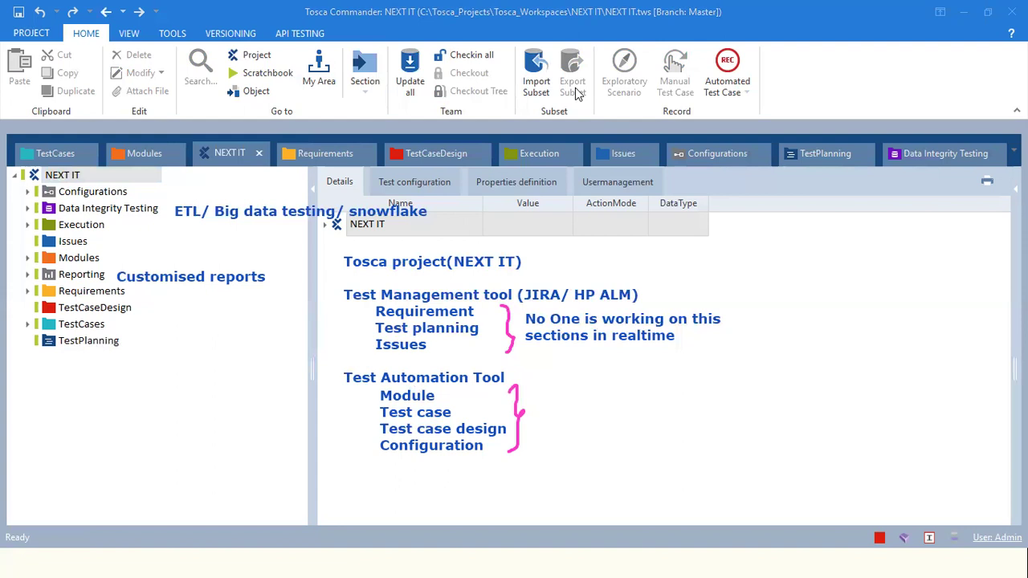
Step: Add the line "Execution" below Configuration in the Test Automation Tool list
click(381, 464)
text(Executi)
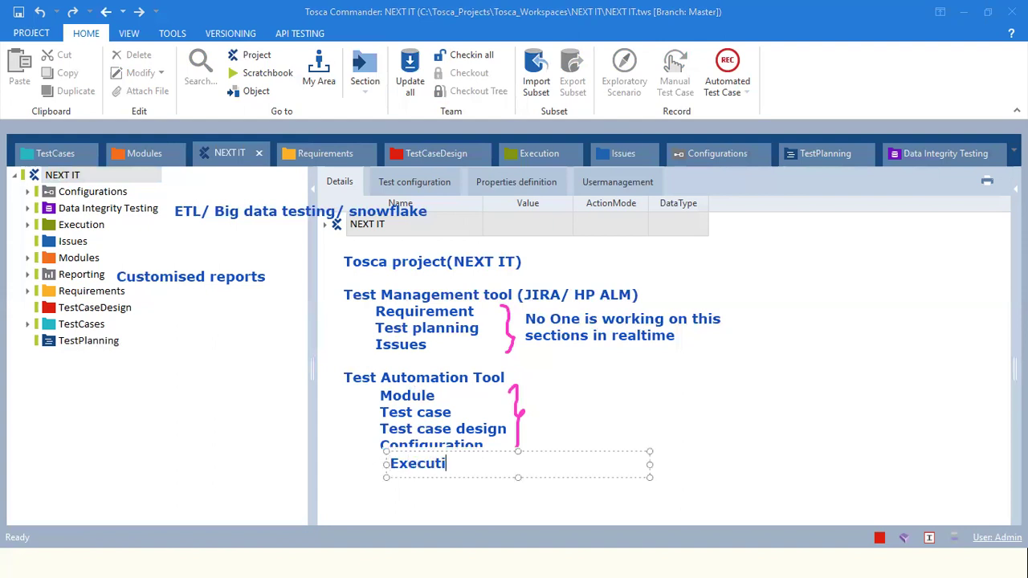
text(on)
click(614, 232)
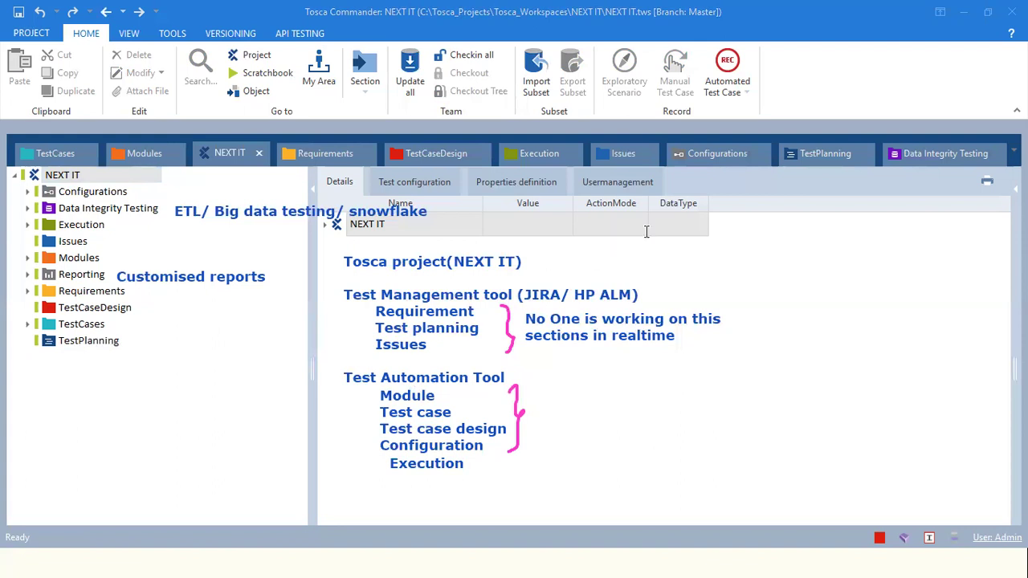
click(901, 103)
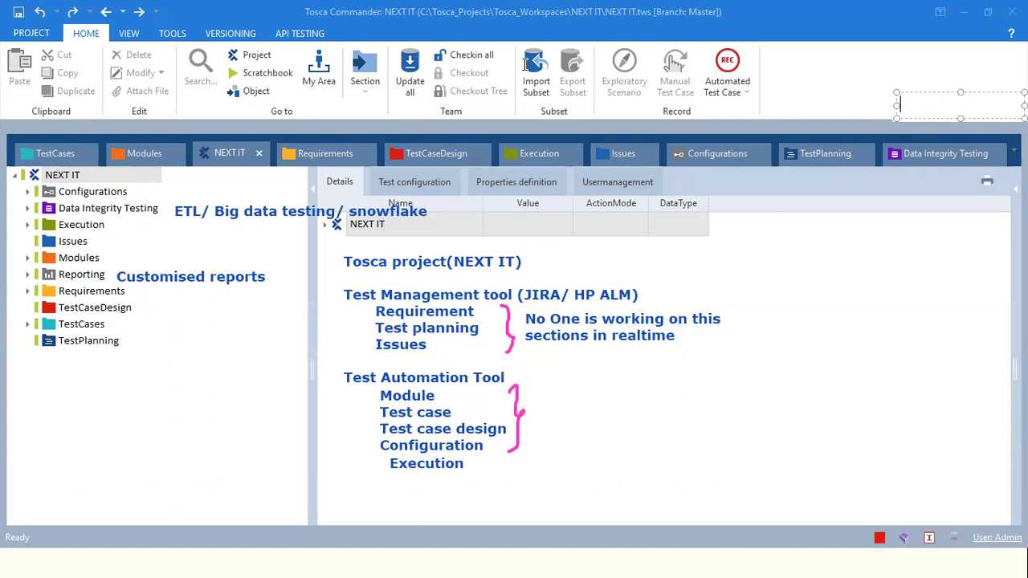
click(280, 55)
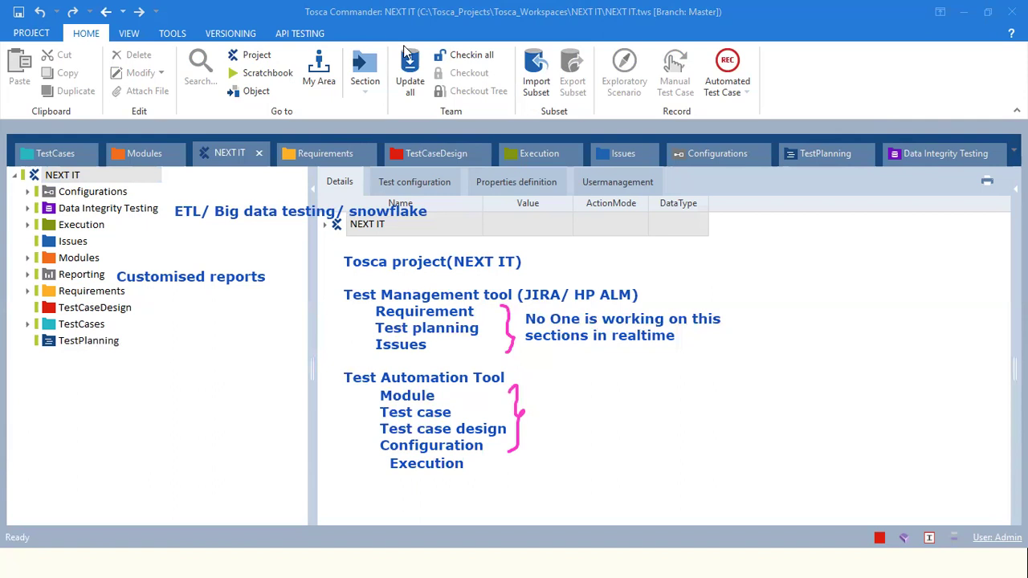
Step: Mark all five Test Automation Tool lines with green check marks and the Test Management group with a red cross
mouse_move(438, 394)
mouse_down()
mouse_move(453, 389)
mouse_move(518, 425)
mouse_move(494, 440)
mouse_up()
drag(450, 466, 465, 462)
click(493, 319)
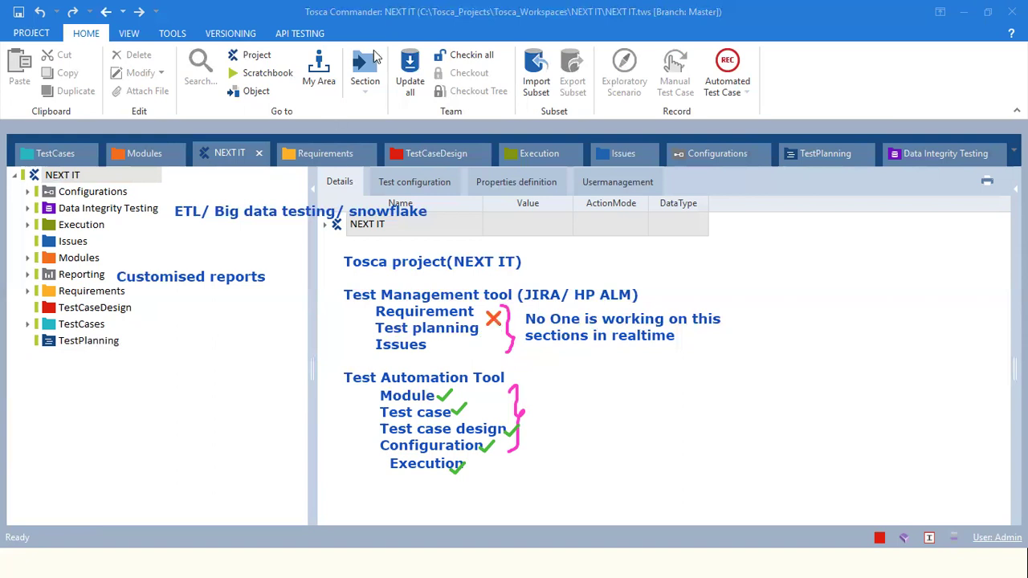
Step: Clear the annotations from the project window and narrow the project tree pane
click(270, 283)
key(ctrl+z)
drag(167, 195, 183, 190)
click(826, 92)
click(306, 275)
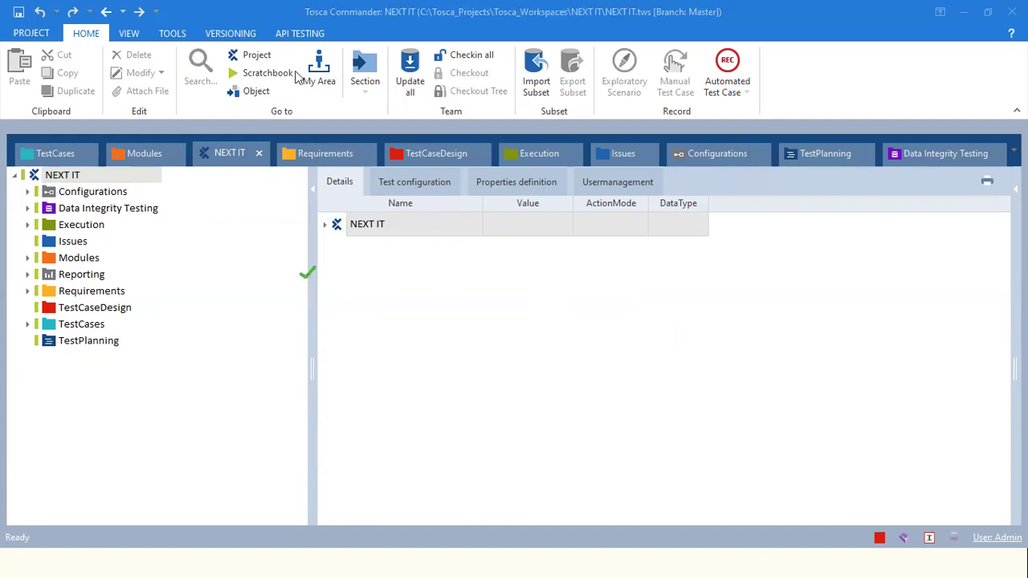
drag(311, 295, 201, 253)
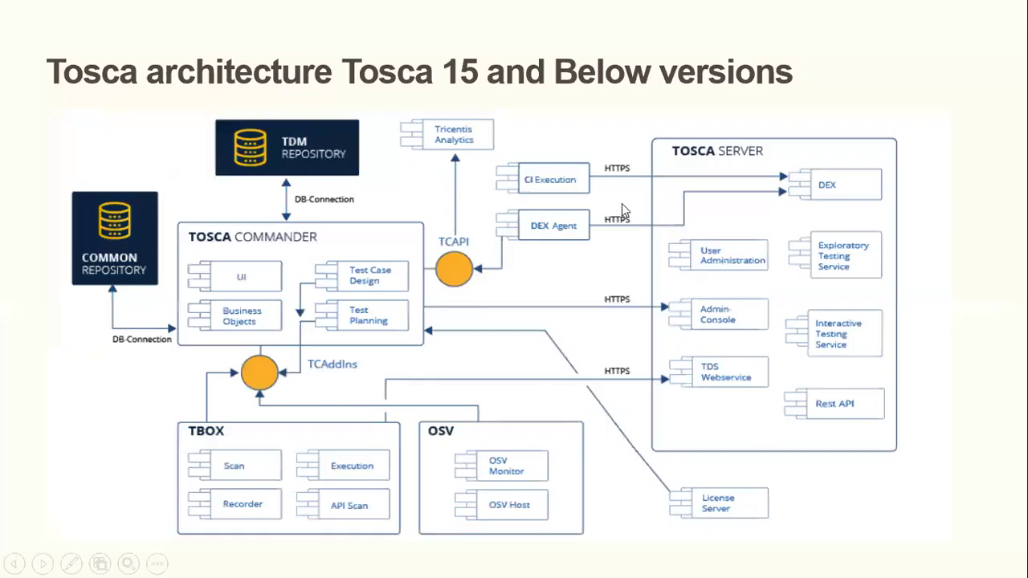
Step: Advance from the Tosca 15 to the Tosca 16 architecture slide, end the slide show and return to Tosca Commander
click(622, 204)
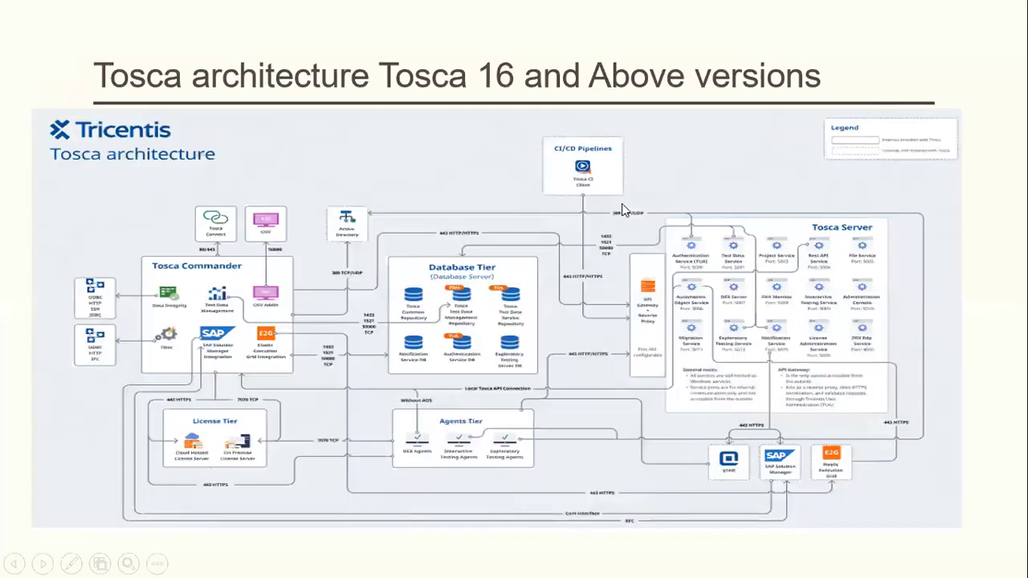
key(Escape)
click(975, 8)
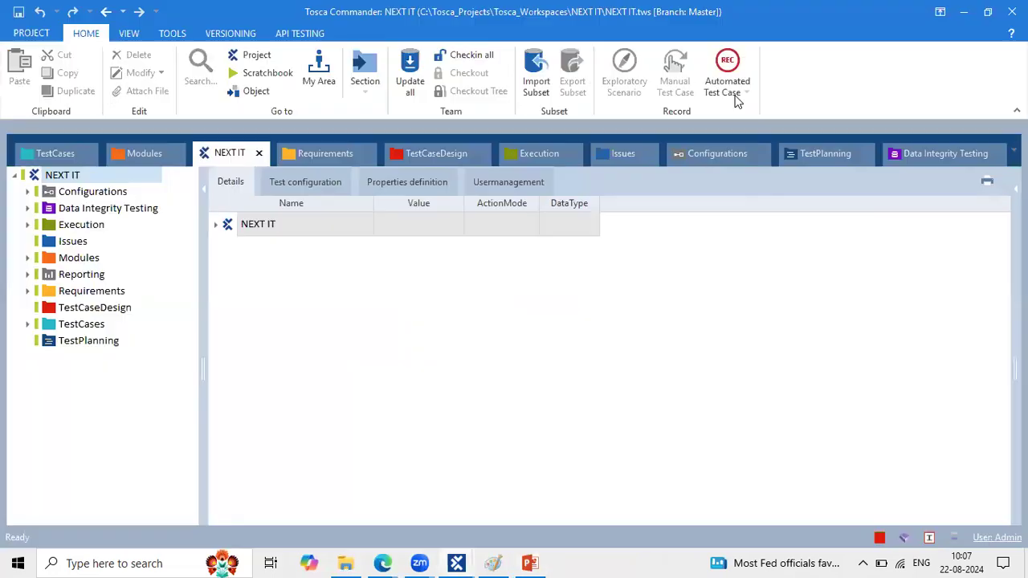
Step: Switch to the browser window with the Tosca class notes, open myntra.com in a new tab and view its category menus
mouse_move(393, 562)
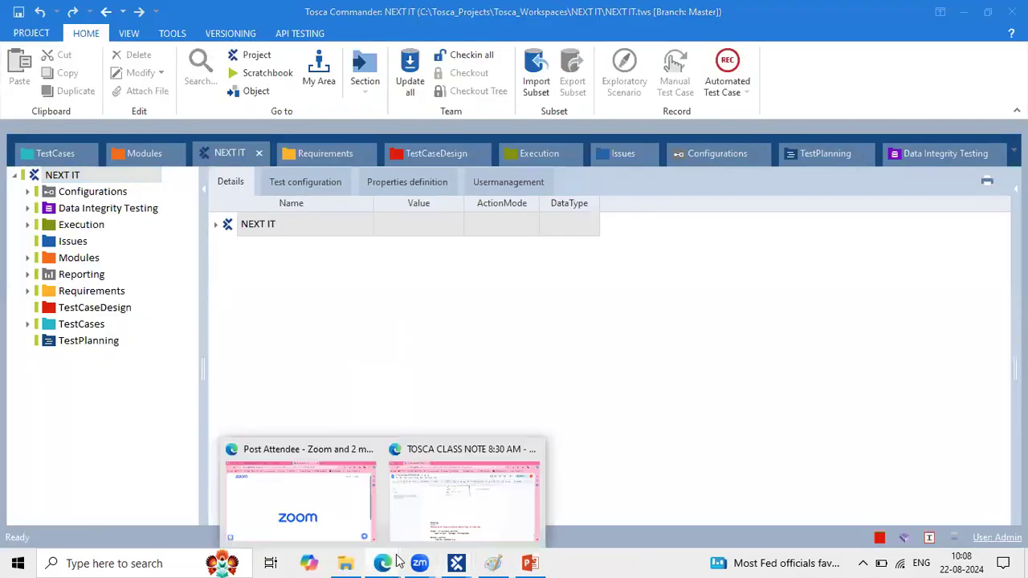
click(464, 521)
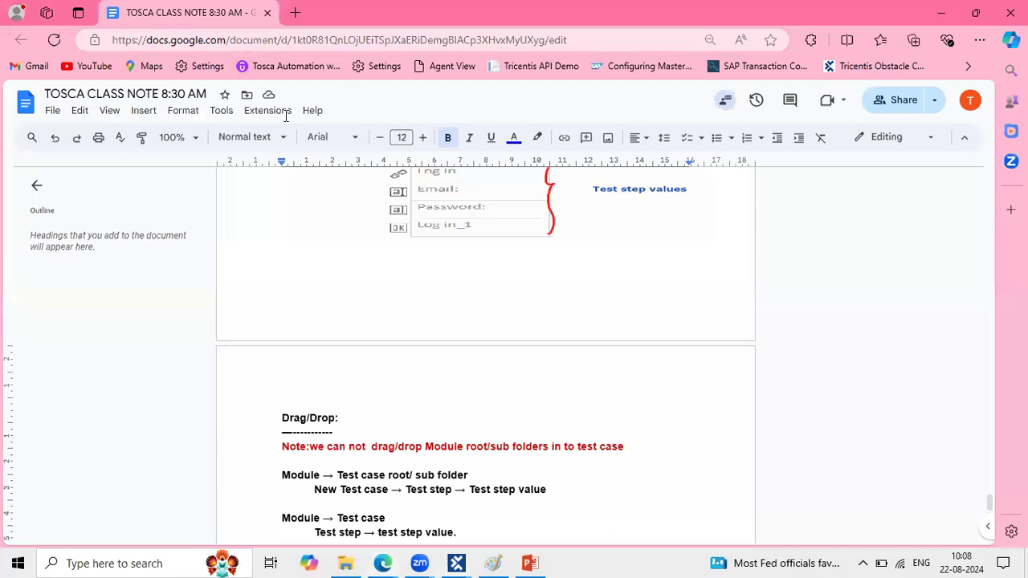
click(295, 12)
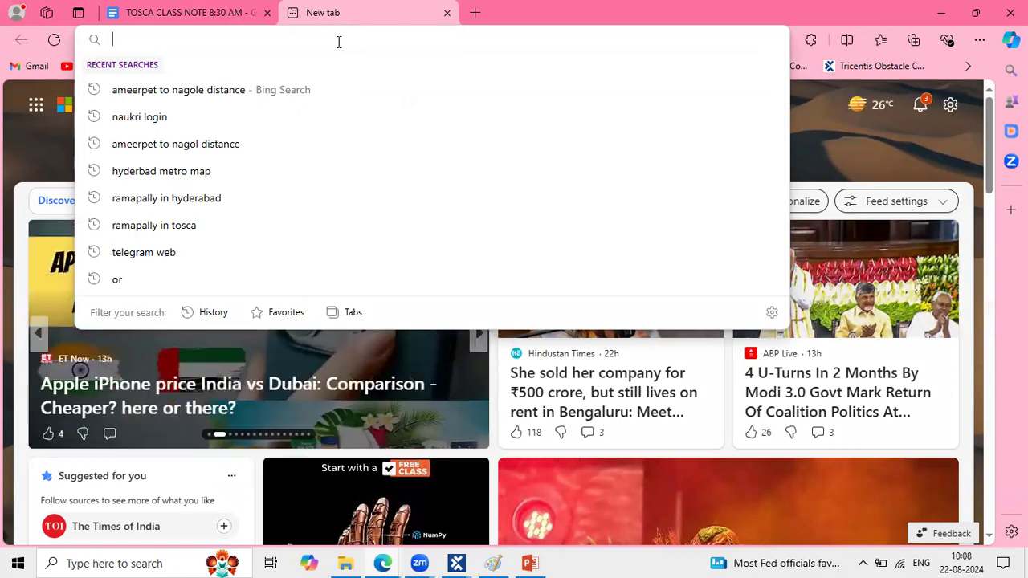
text(M)
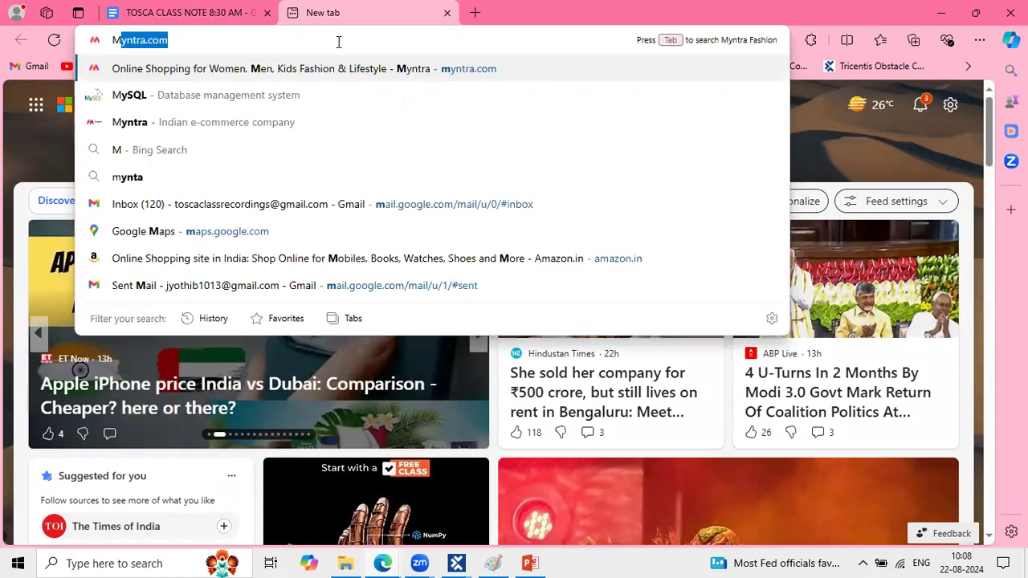
key(Return)
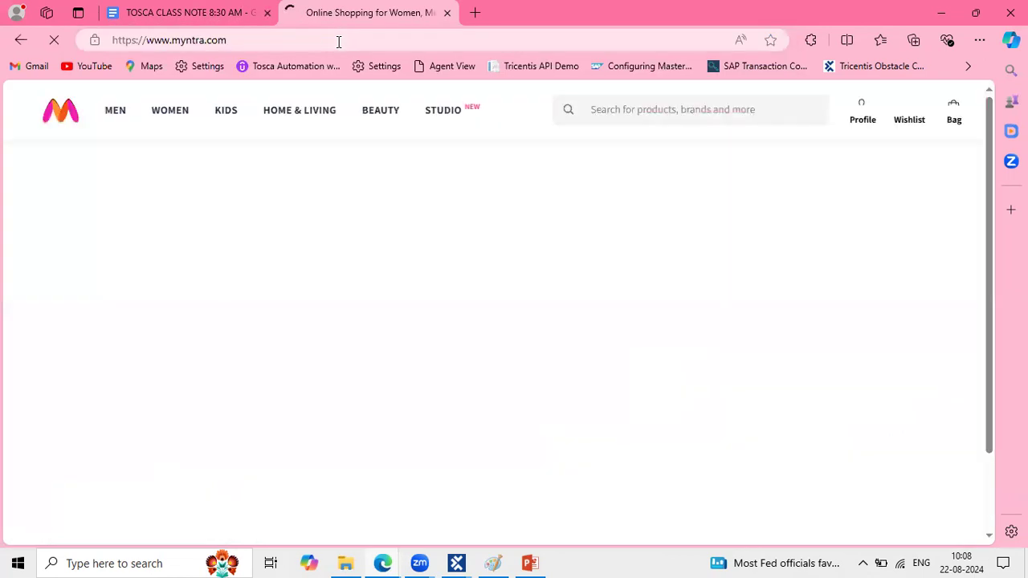
mouse_move(346, 117)
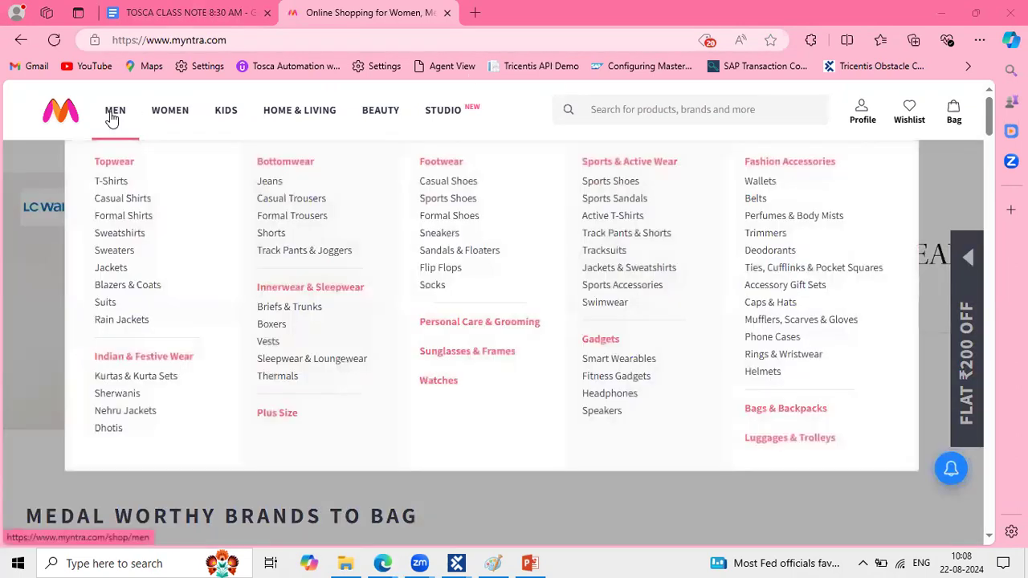
mouse_move(167, 118)
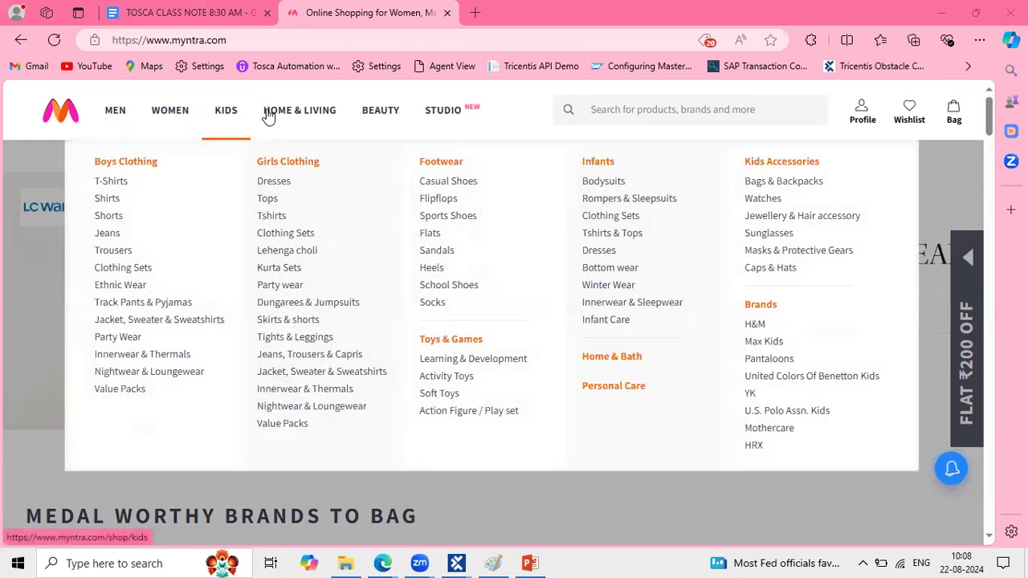
Step: Frame the Myntra category menu from MEN to STUDIO with a yellow rectangle and switch to the blank Paint window
mouse_move(466, 110)
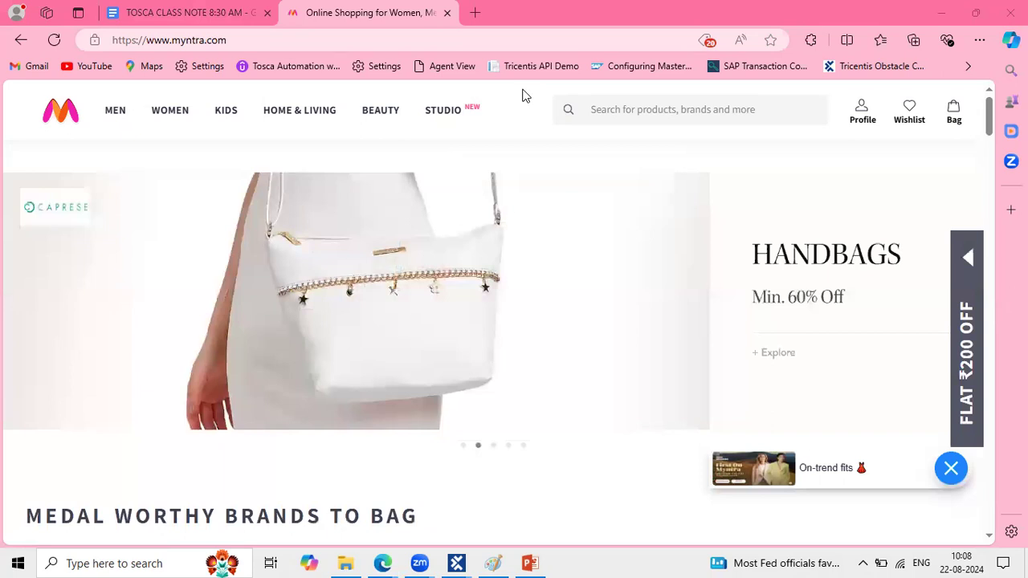
drag(97, 96, 495, 124)
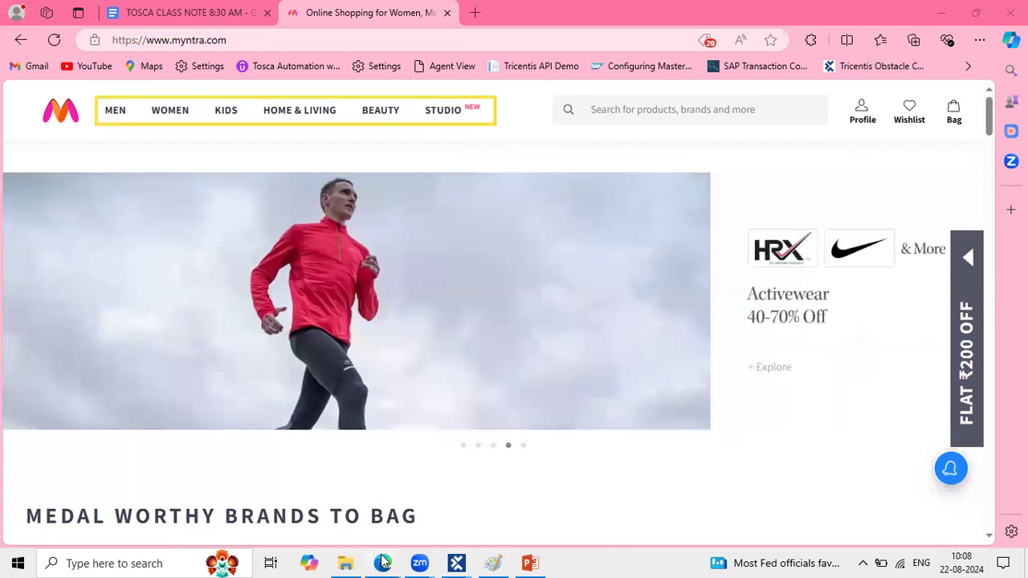
click(489, 563)
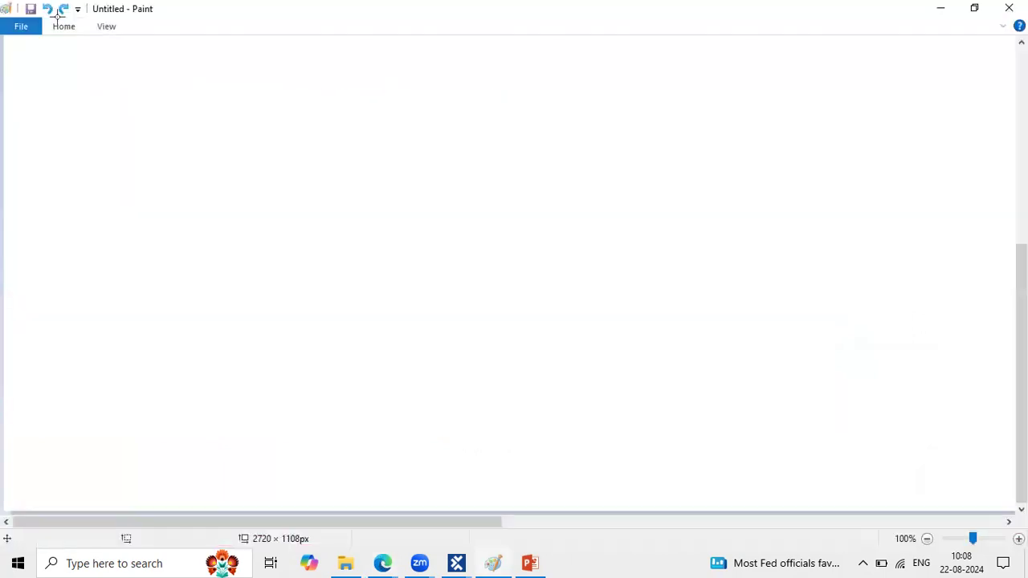
Step: Start a text box near the canvas's upper edge with transparent background, Arial Rounded MT Bold font and size 22
double_click(62, 25)
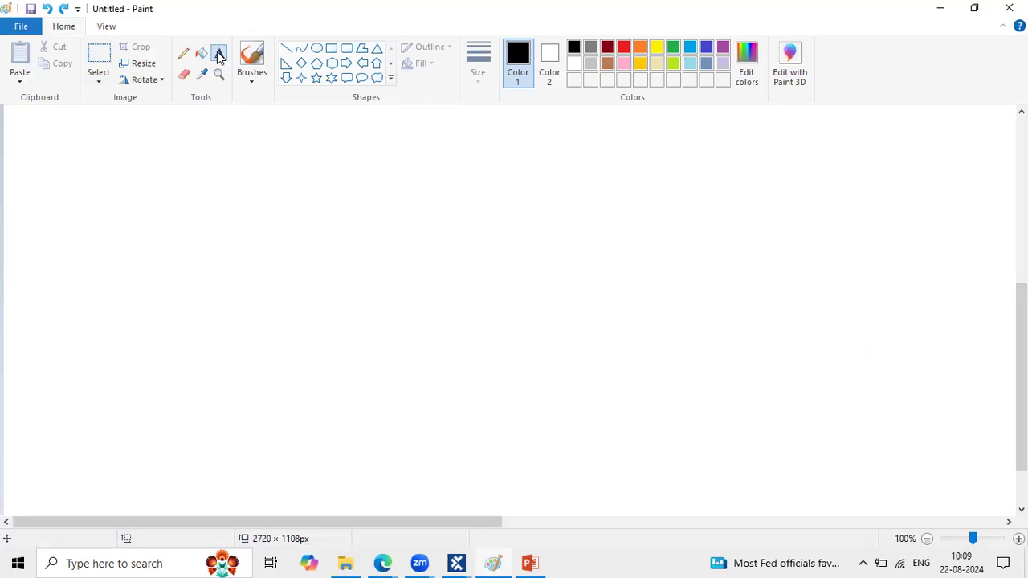
click(218, 55)
click(108, 128)
click(238, 62)
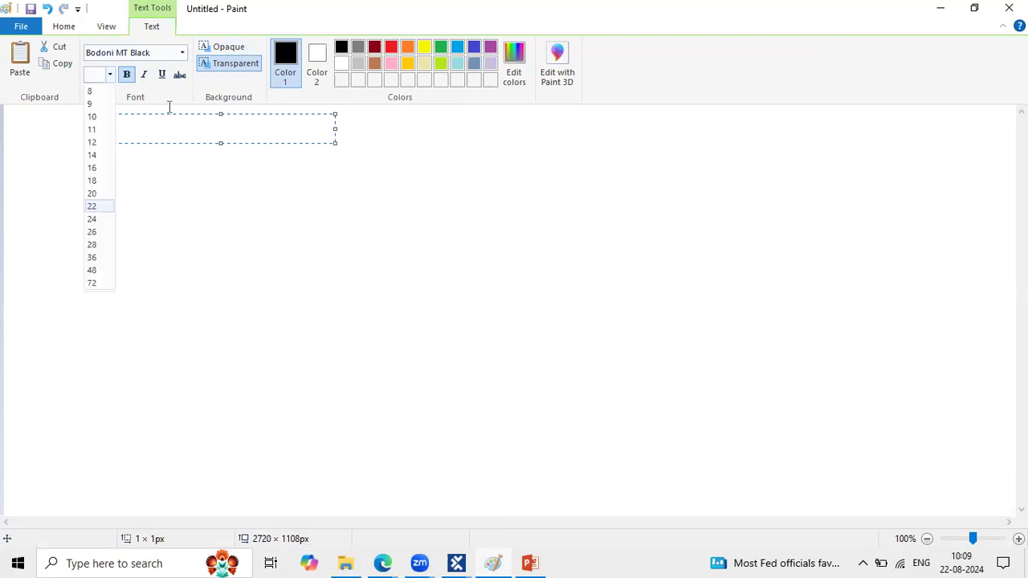
click(181, 53)
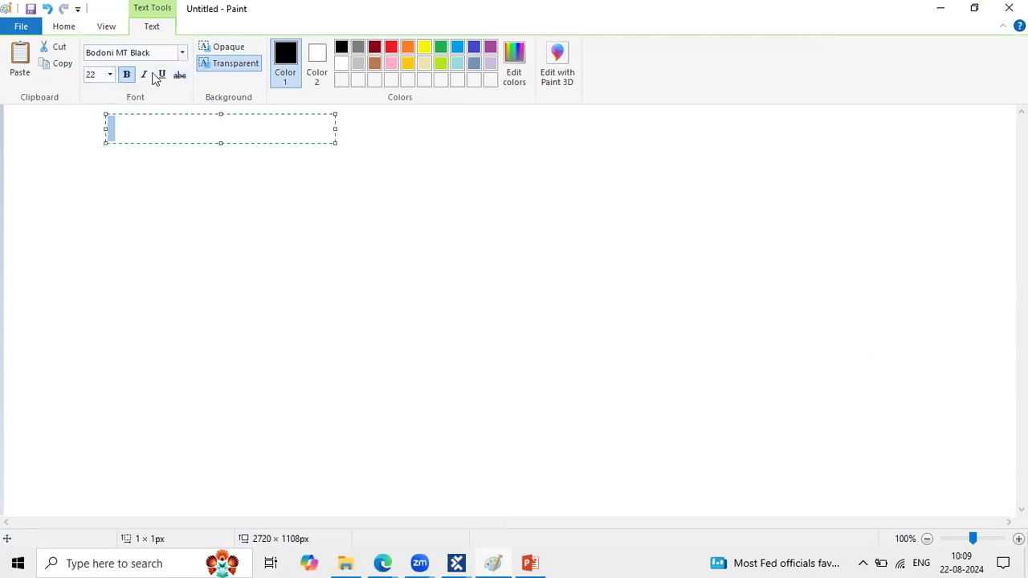
click(182, 53)
click(153, 73)
key(BackSpace)
Step: Write "1. Open Url (Myntra application)" and widen the text box so the line fits on one row
text(1. Open )
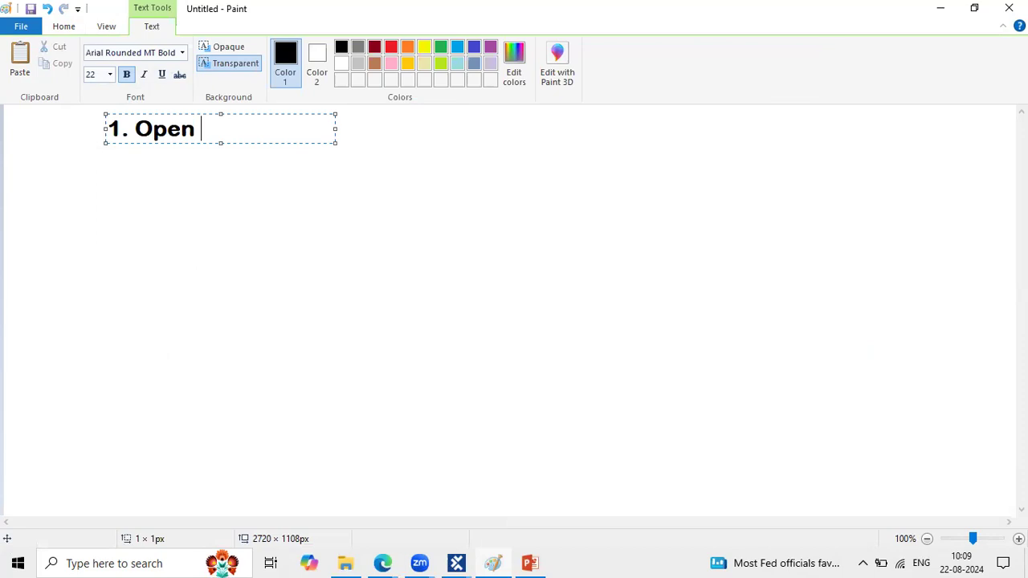
text(Url (Myntra aapp)
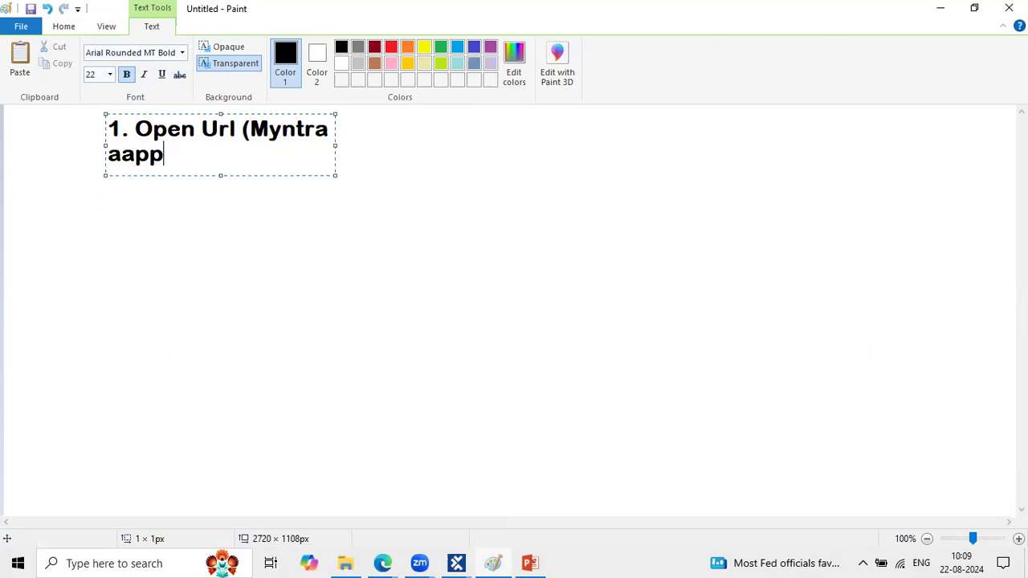
text(lication))
click(134, 154)
key(BackSpace)
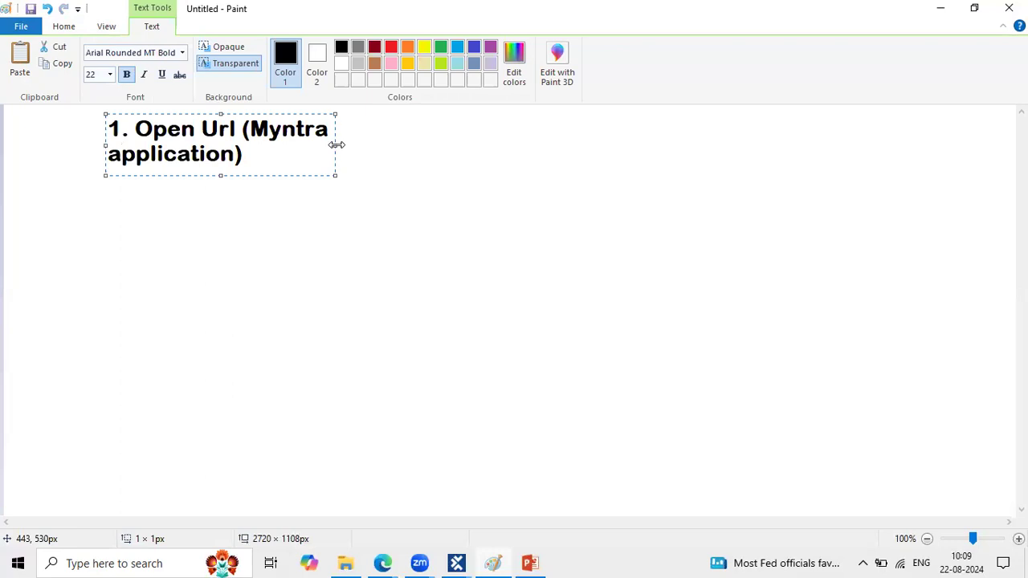
drag(337, 145, 573, 145)
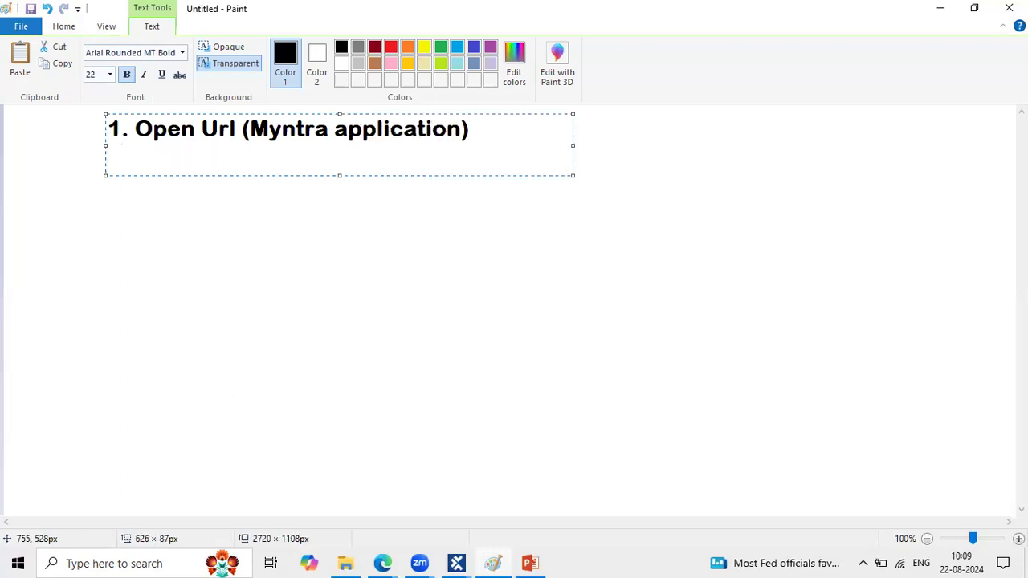
Step: Add the second line "2. verify Myntra home pages"
text(2. verify Myntra ho)
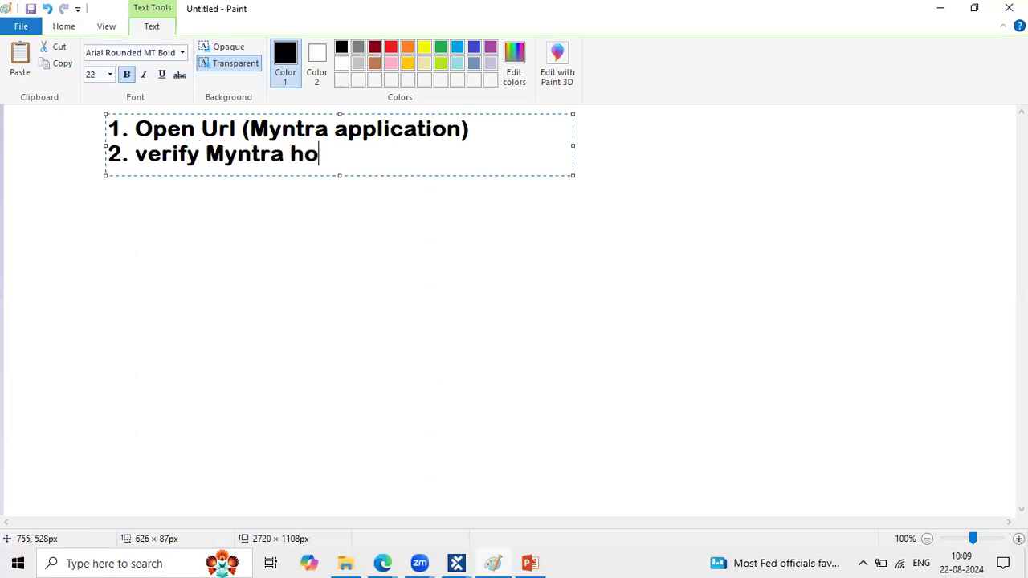
text(me pages)
key(Return)
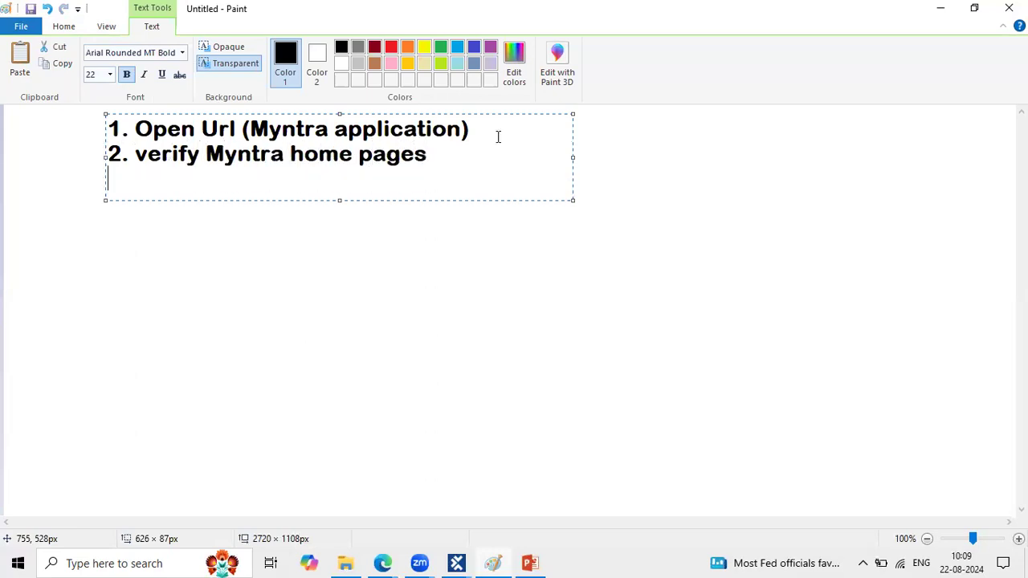
Step: List the menu names "MEN. WEMEN, KIDS, HOME & LIVING," indented under the second line, checking them against the Myntra page
text(ME)
text(N)
key(BackSpace)
text(EN)
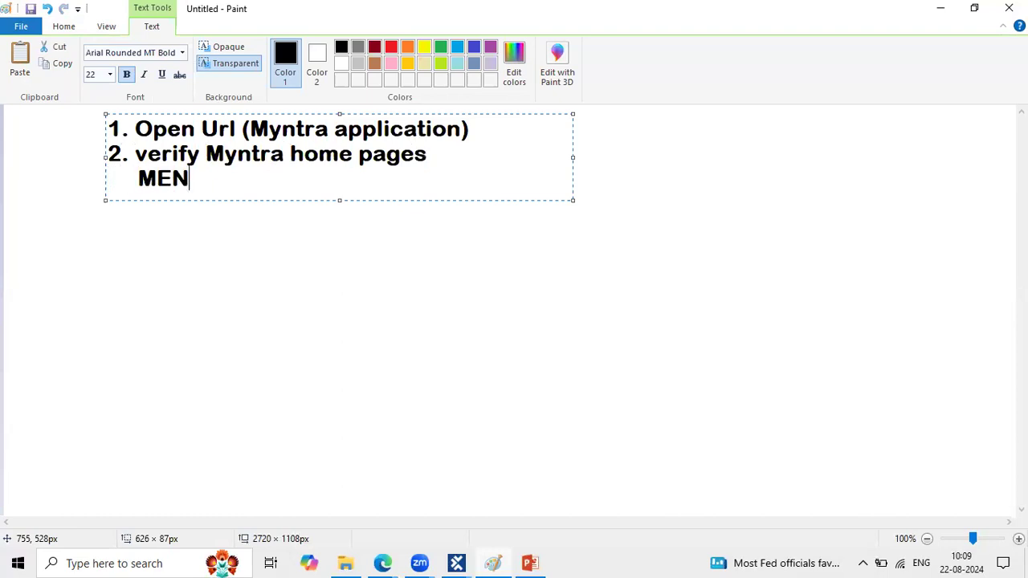
text(. WEMEN,)
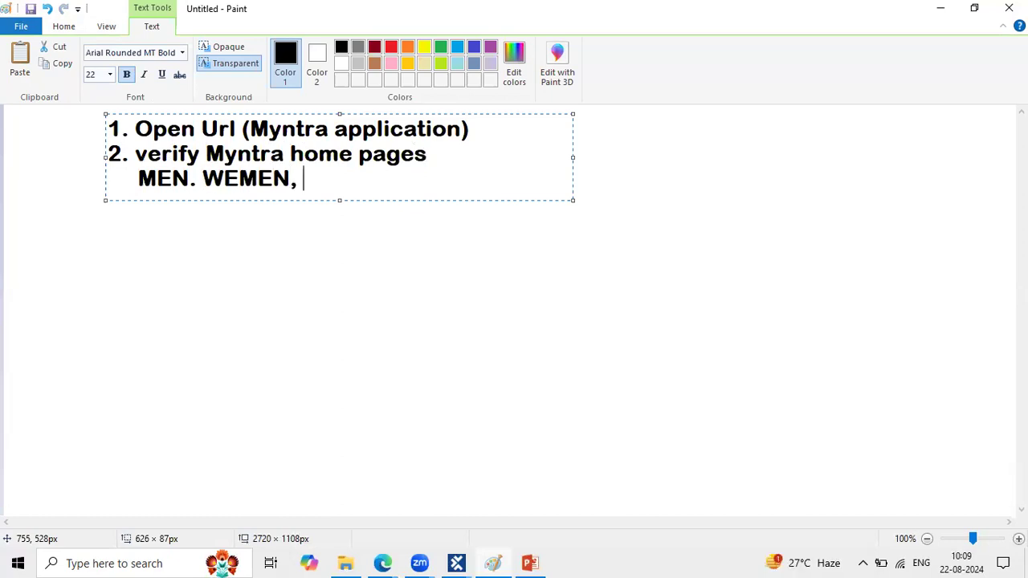
text(KIDS<)
key(BackSpace)
text(,)
key(alt+Tab)
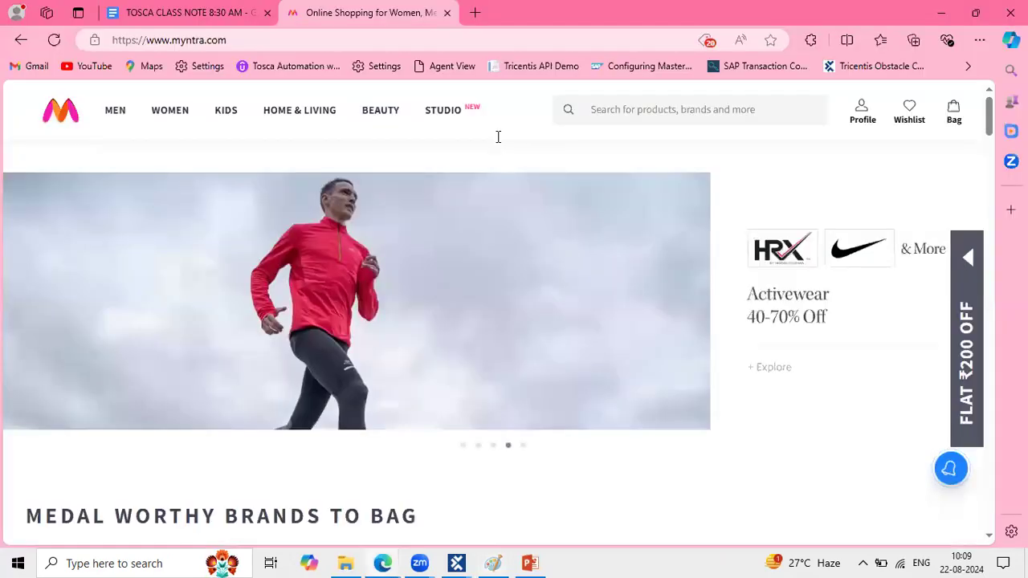
key(alt+Tab)
text(HOEM)
key(BackSpace)
key(BackSpace)
text(ME & LIVING,)
Step: Check the remaining Myntra menu names and continue the list with "BEAUTY & STSUDIO" on a new line
key(alt+Tab)
key(alt+Tab)
key(Return)
text(BE)
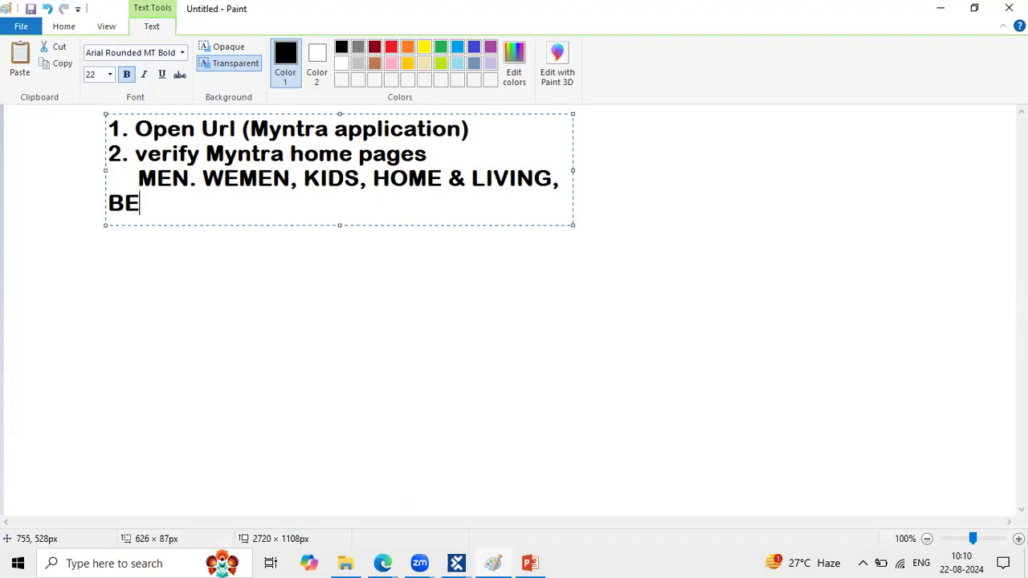
text(AUTY & STSUD)
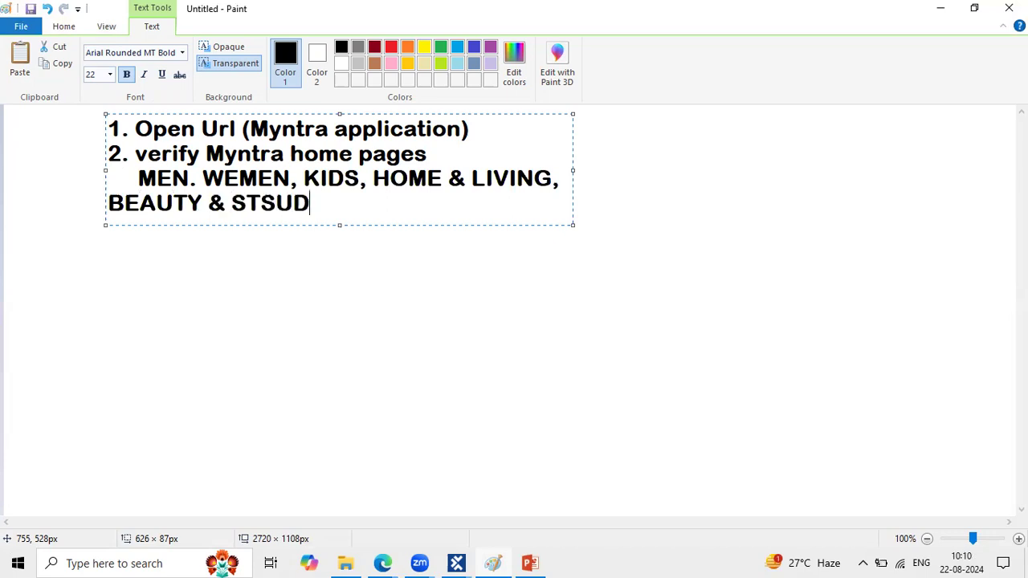
text(IO)
Step: Add "3. Close the Browser" as the final line and commit the text to the canvas
key(Return)
key(Return)
key(BackSpace)
text(.)
key(BackSpace)
text(3. Close the Browser)
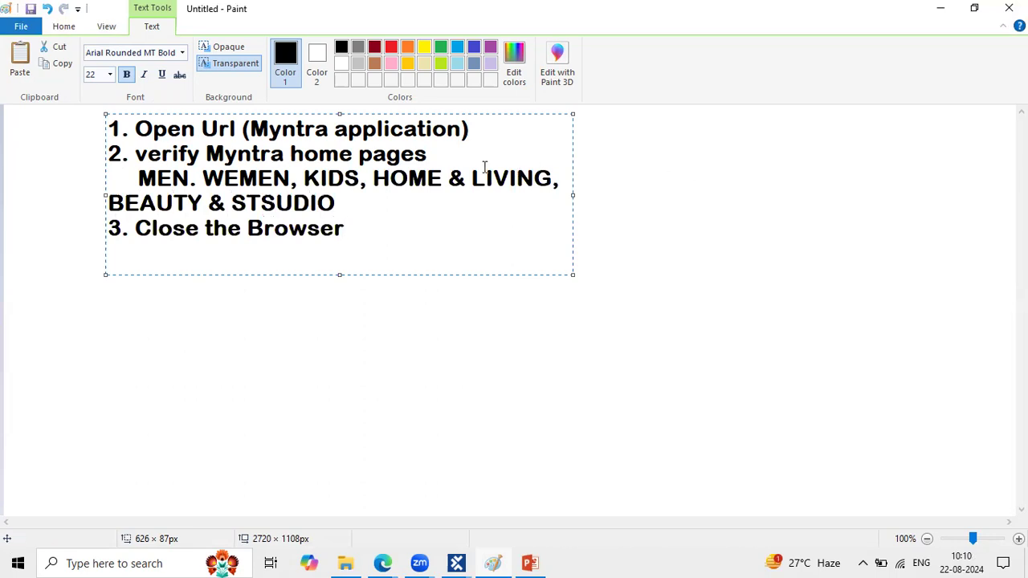
click(505, 269)
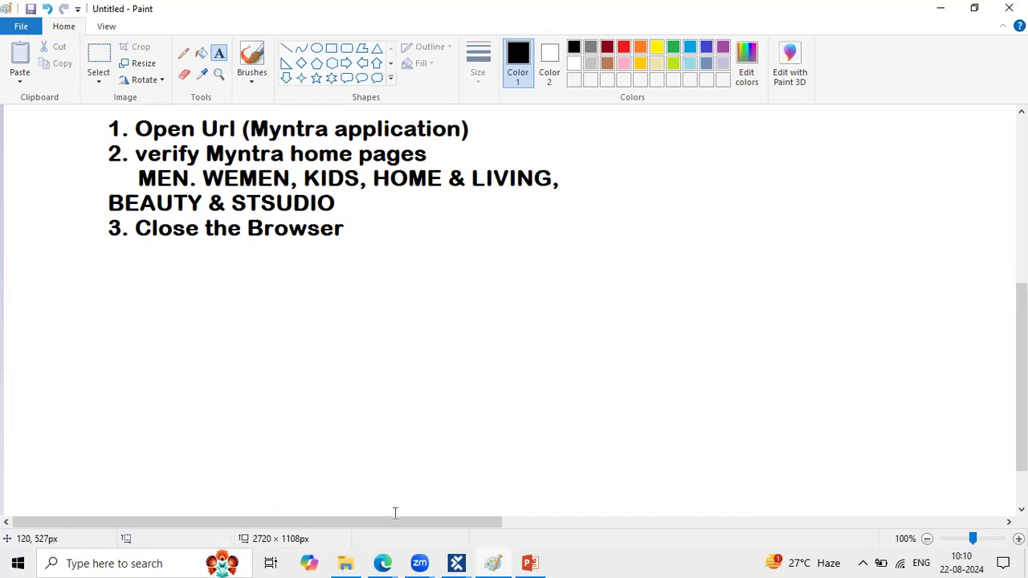
Step: Try to close the SqliteMulti workspace window and switch to the NEXT IT workspace in Tosca Commander
click(457, 564)
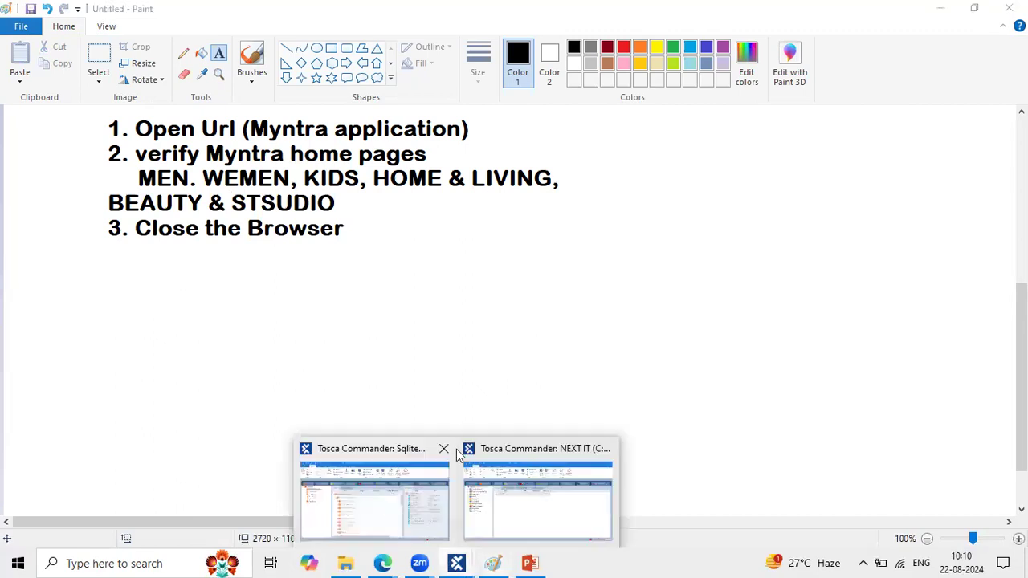
click(443, 448)
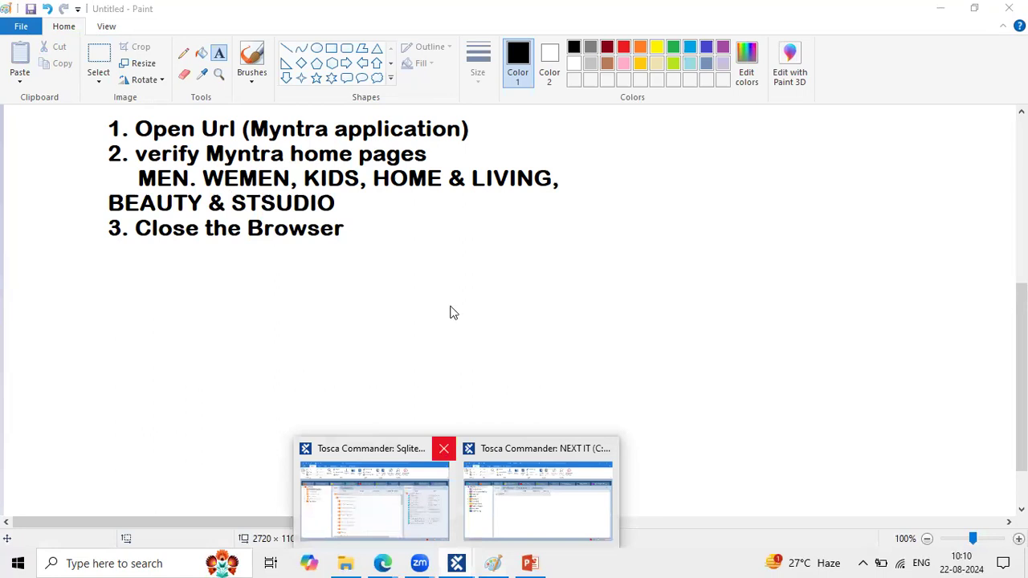
click(452, 316)
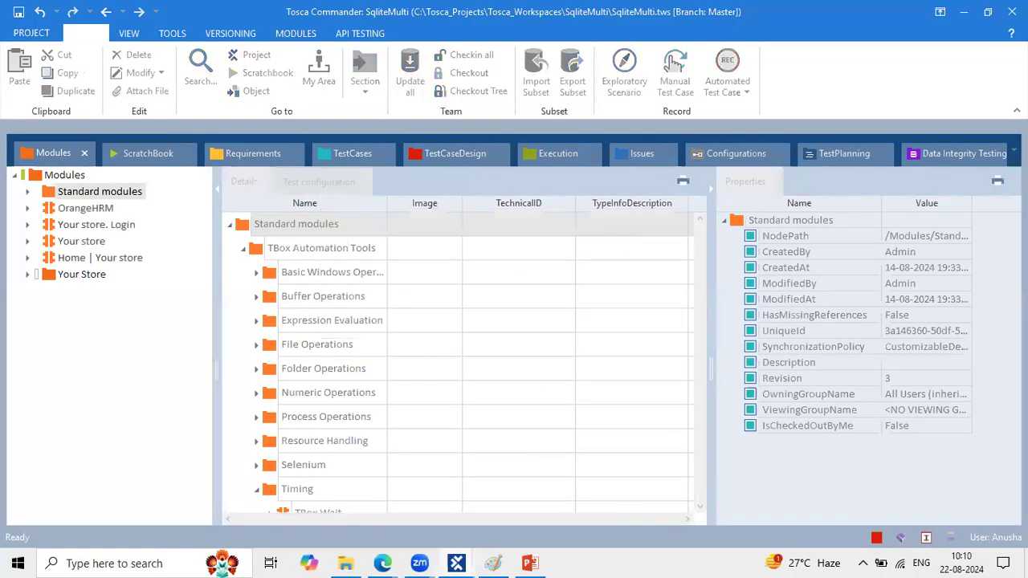
mouse_move(452, 554)
click(532, 476)
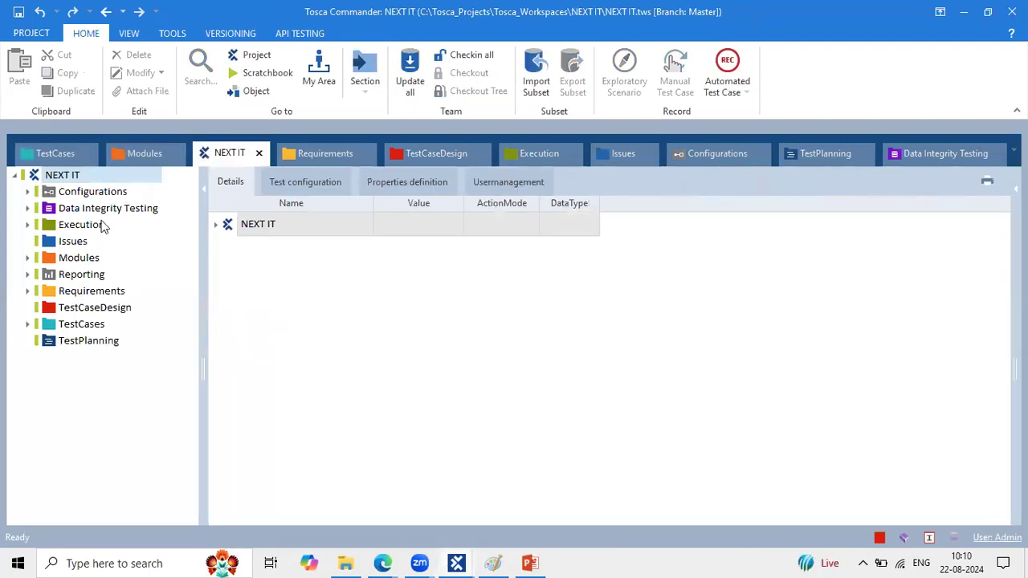
Step: Create a test case named Myntra Home Pages in the TestCases folder and narrow the tree pane
click(126, 157)
click(55, 153)
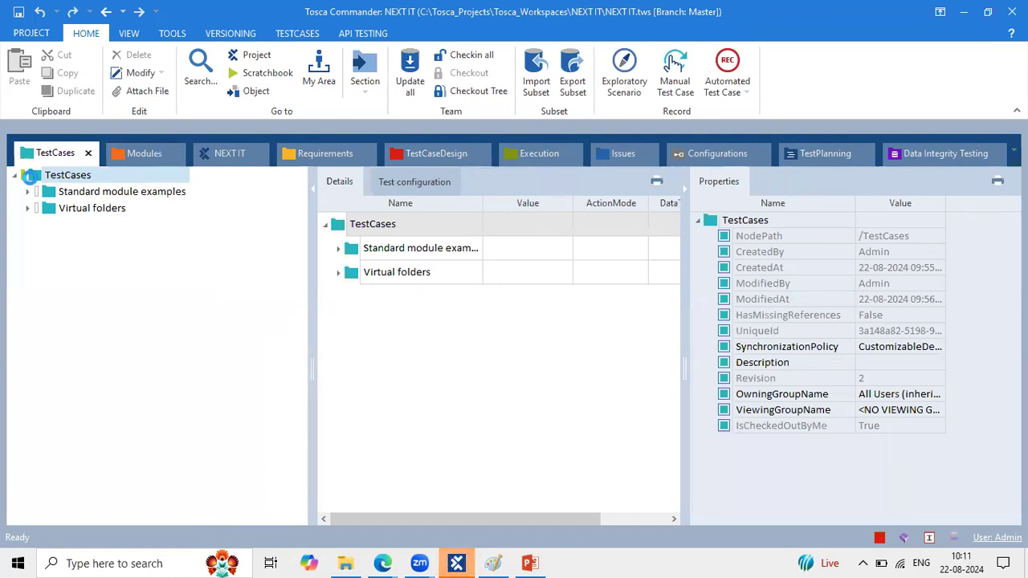
right_click(28, 174)
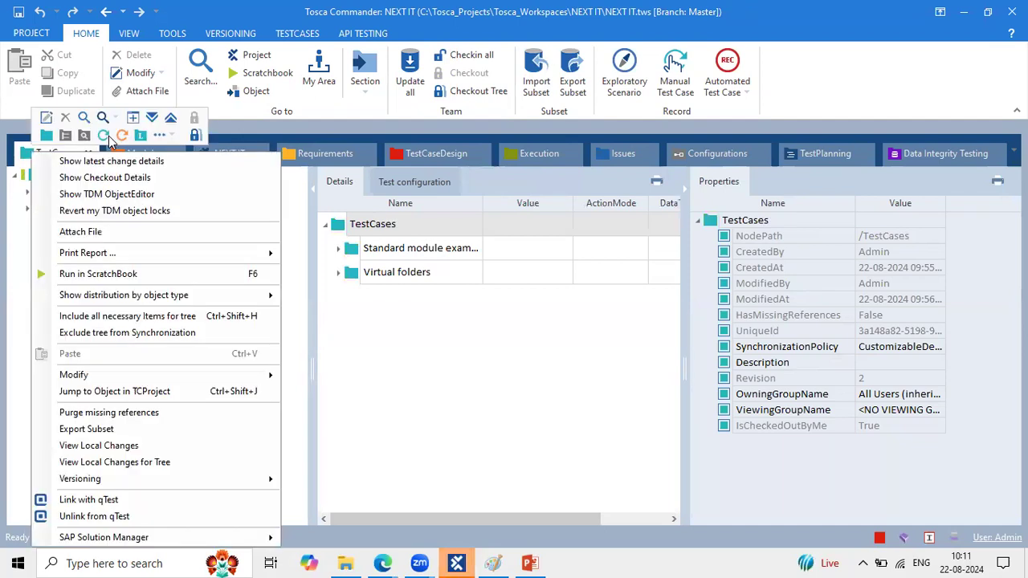
click(106, 136)
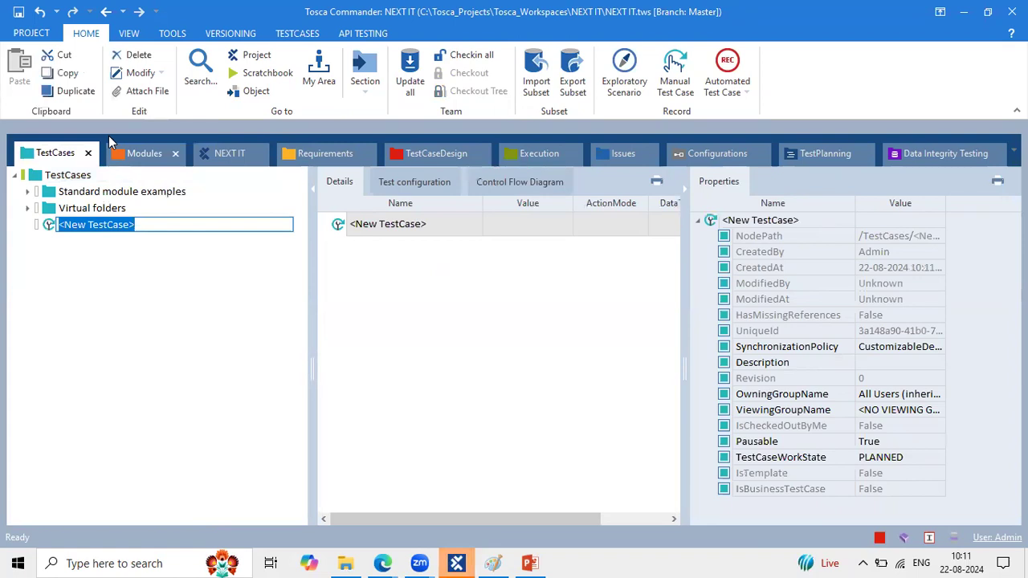
text(Myntra Home Pages)
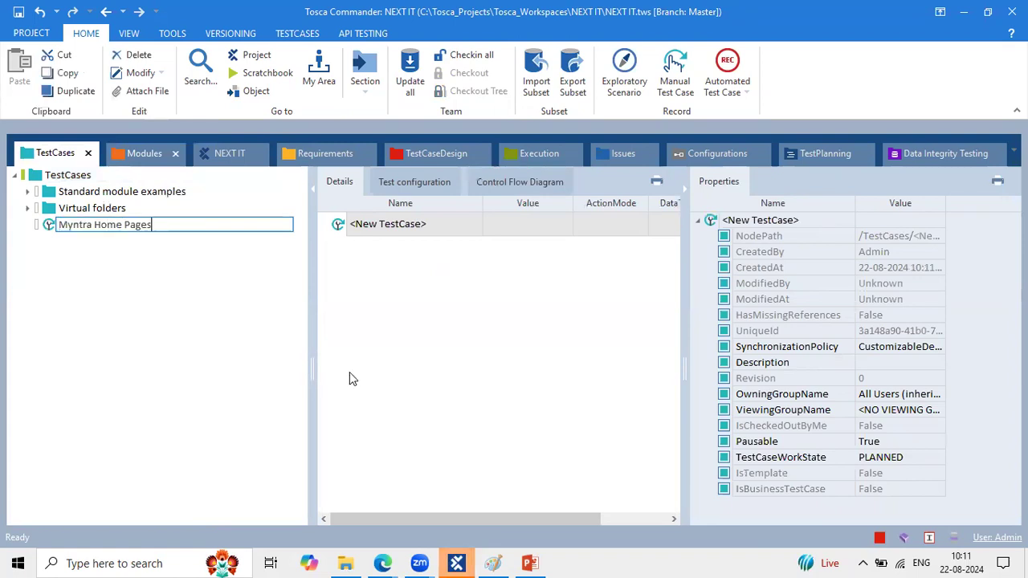
key(Return)
drag(313, 299, 242, 294)
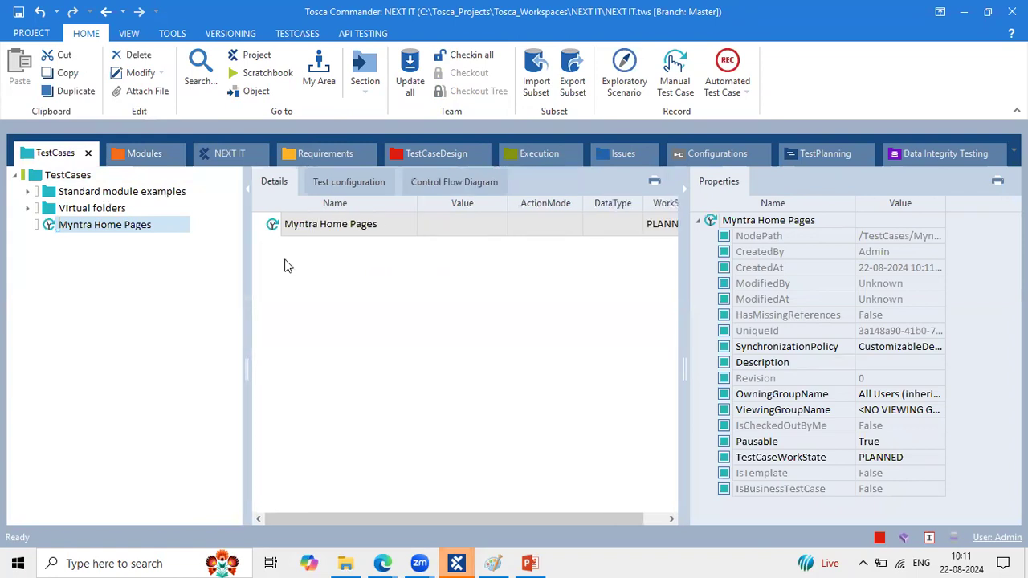
click(273, 235)
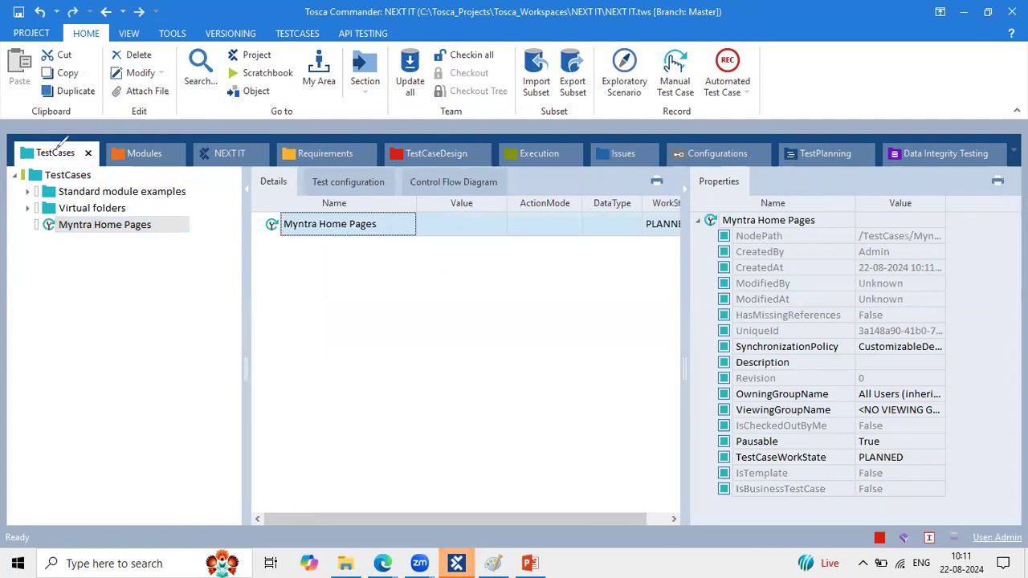
Step: Draw a curved yellow arrow from TestCases to Modules and open the Modules section
mouse_move(57, 151)
mouse_down()
mouse_move(128, 144)
mouse_move(132, 134)
mouse_up()
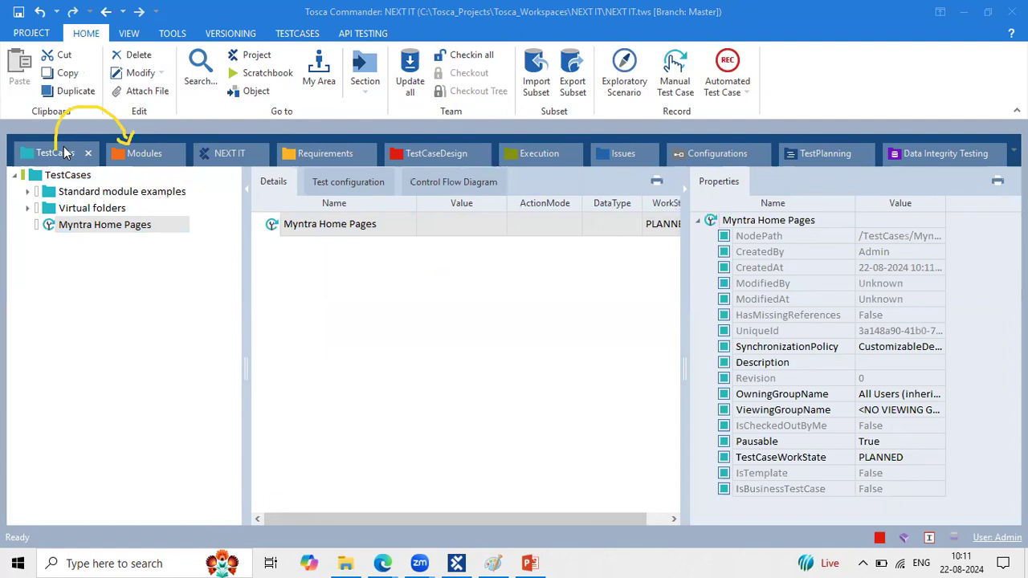
click(118, 157)
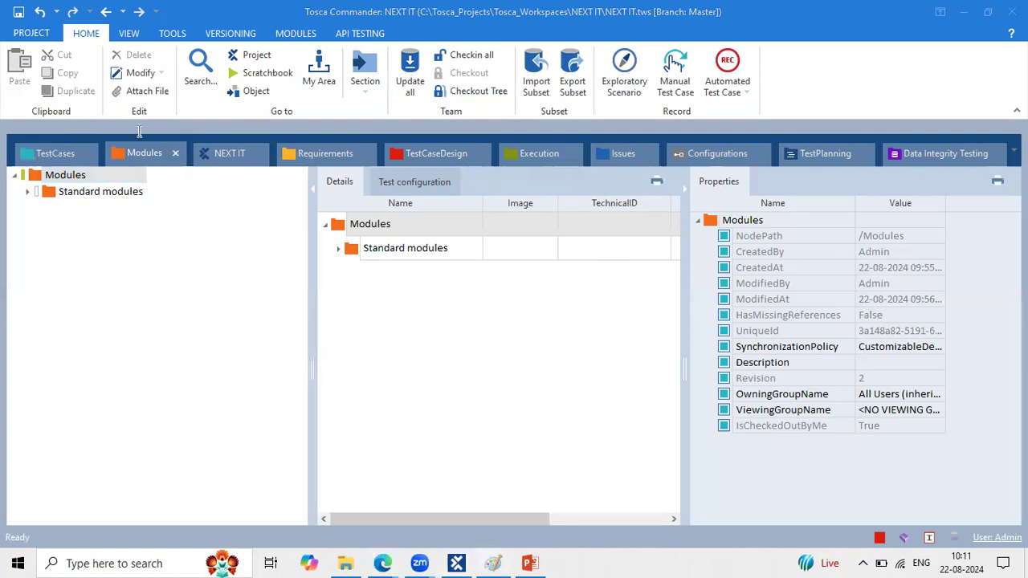
Step: Switch to Paint and review the written Myntra test steps
click(492, 563)
click(217, 138)
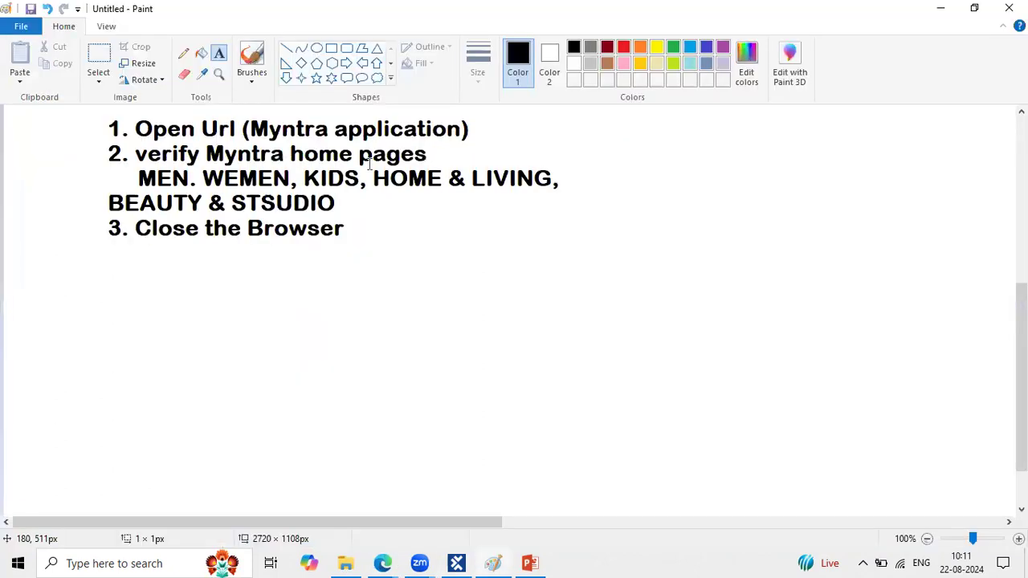
click(498, 159)
Step: Return to Tosca Commander, narrow the Modules tree pane and select the Standard modules folder in the details list
click(469, 562)
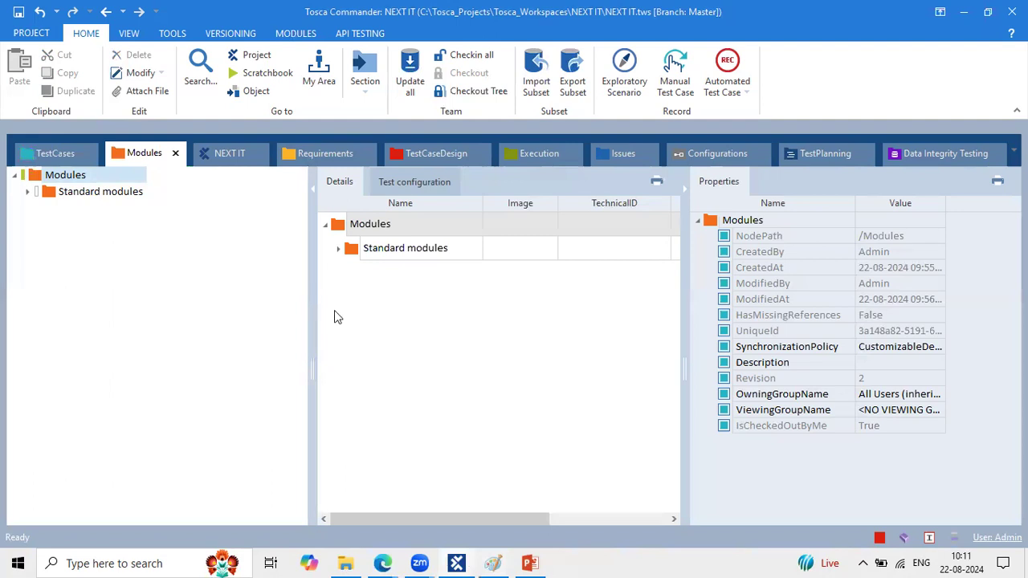
drag(312, 307, 187, 307)
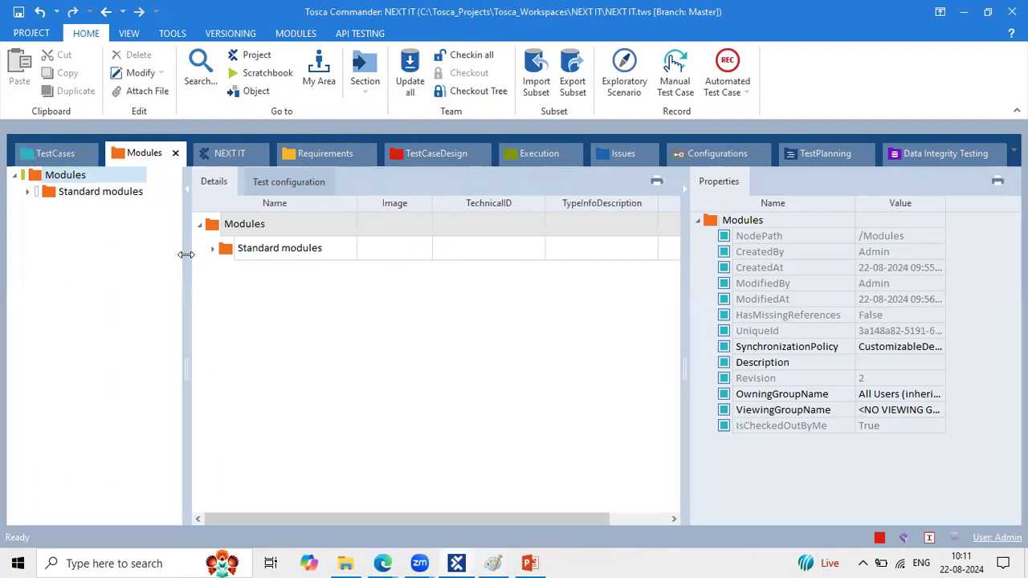
click(333, 251)
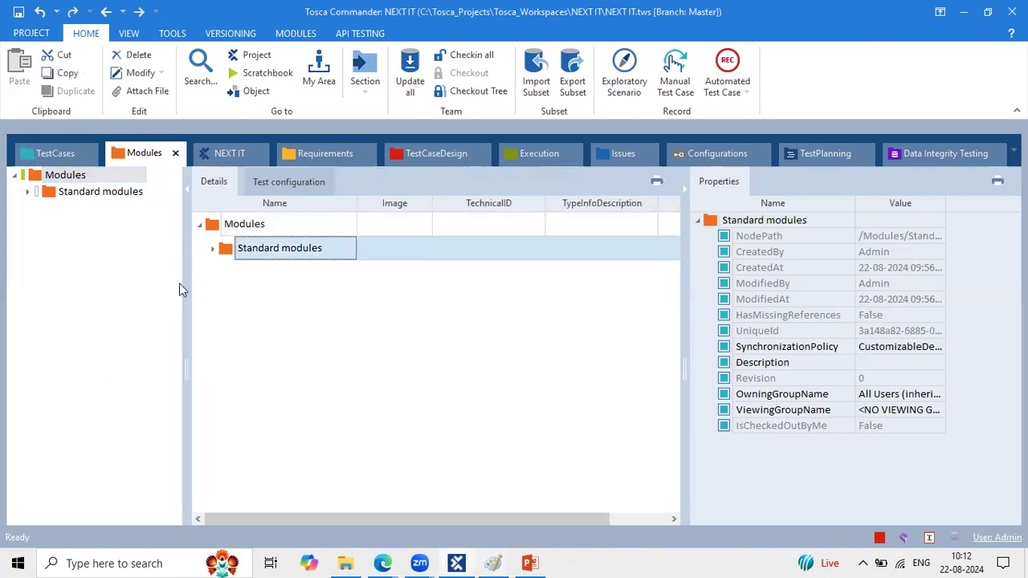
Step: Widen the Modules tree pane and select the OpenUrl module in the Html folder under Standard modules, TBox XEngines
drag(186, 283, 202, 284)
click(105, 195)
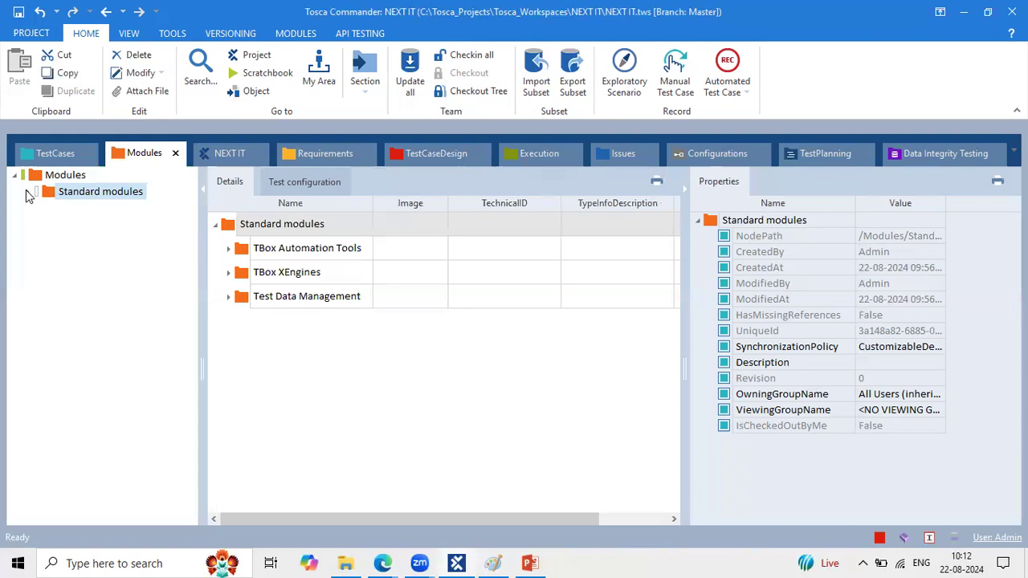
click(27, 192)
click(42, 225)
click(86, 225)
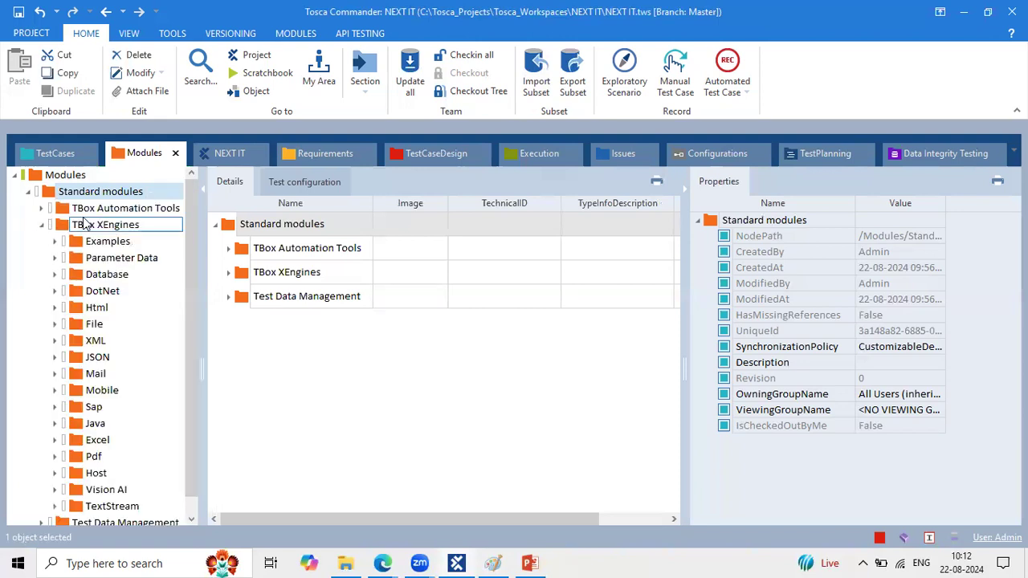
click(102, 311)
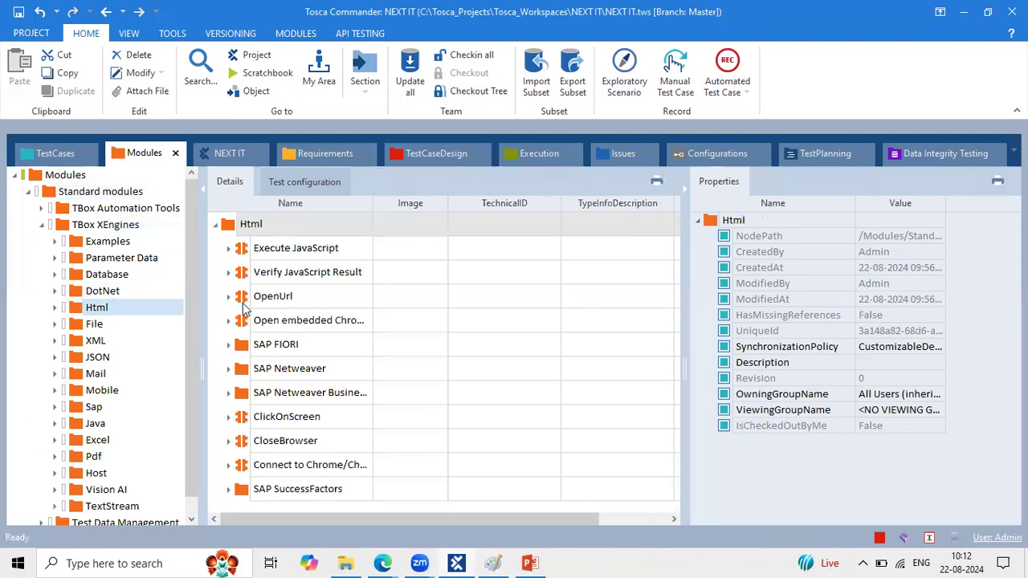
click(242, 299)
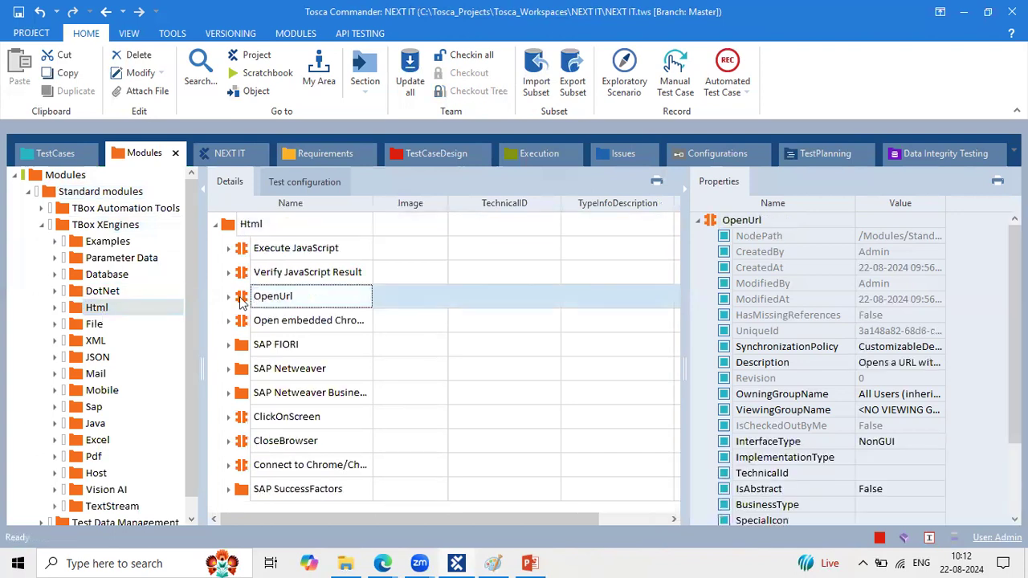
Step: Retrace the path from Standard modules to the Html folder and add its OpenUrl module to the Myntra Home Pages test case
click(85, 192)
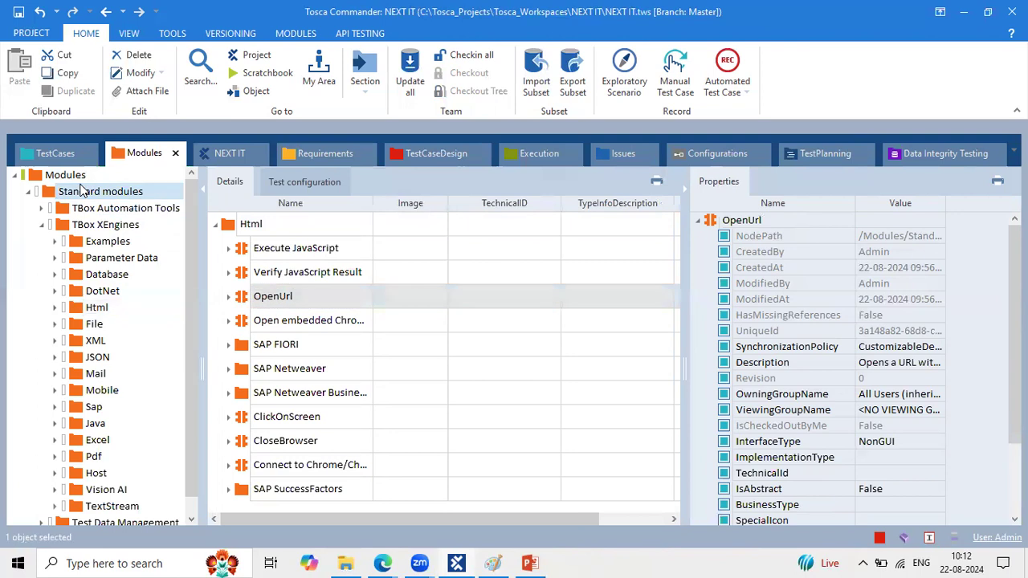
click(103, 225)
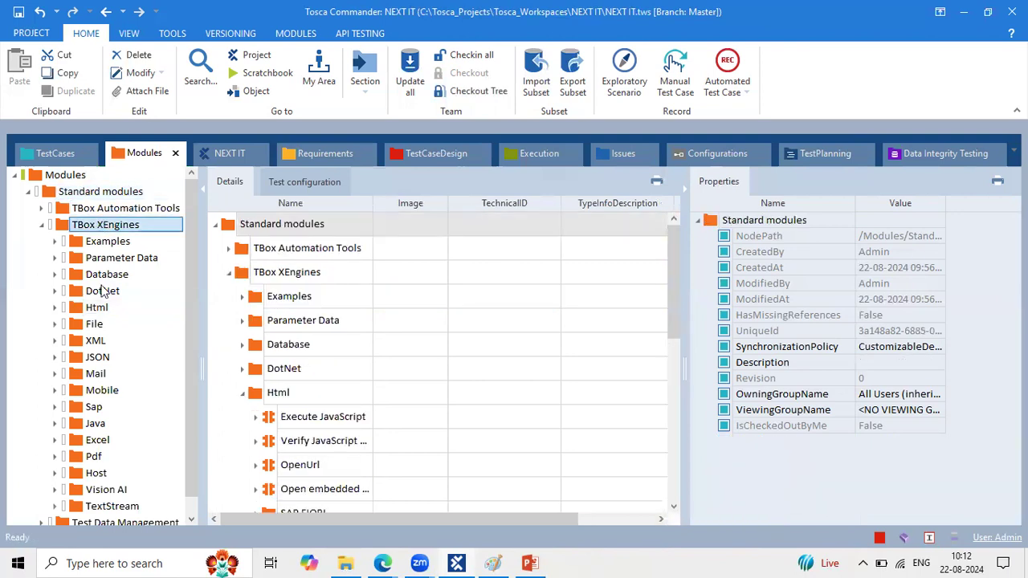
click(95, 308)
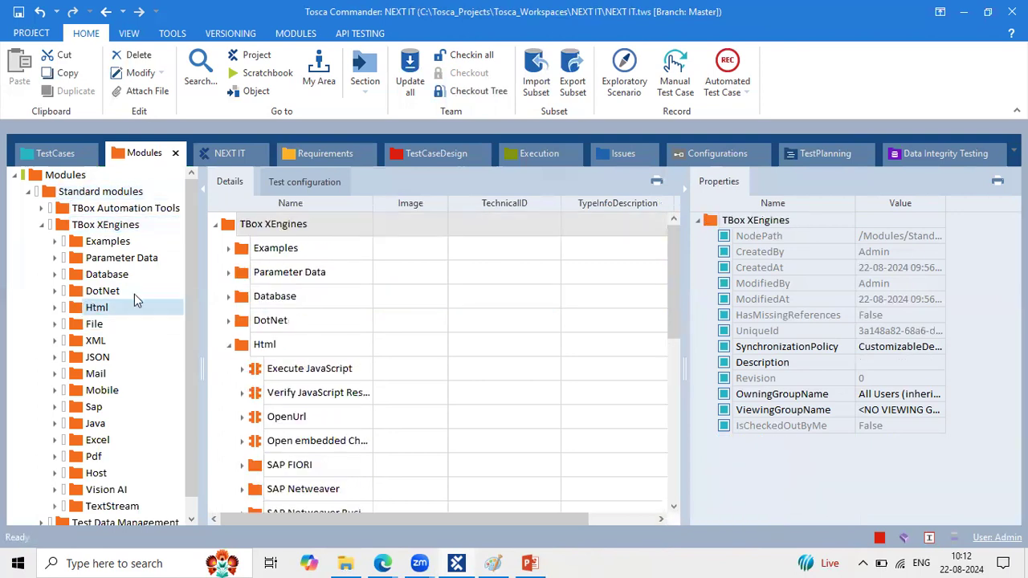
click(242, 297)
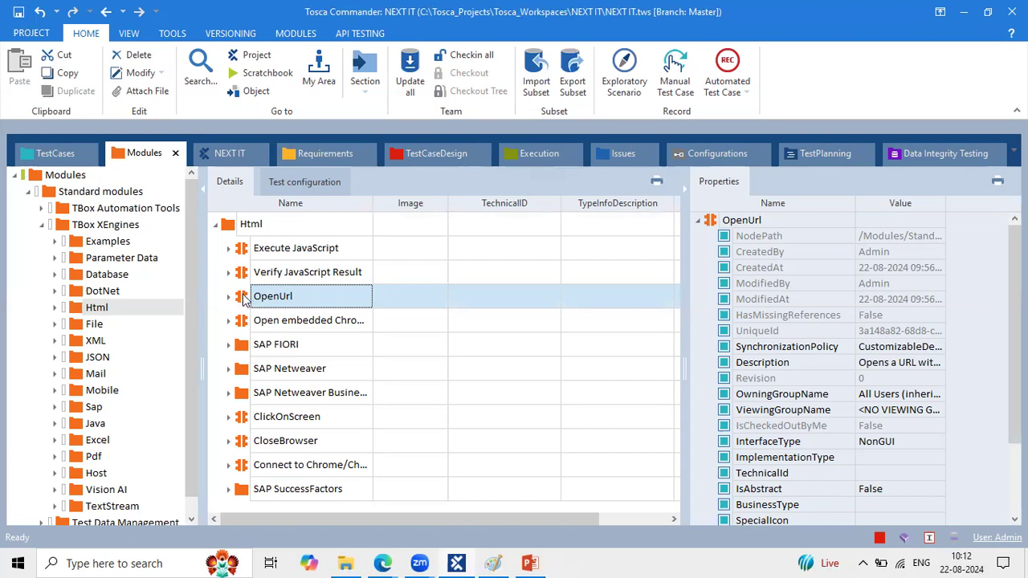
drag(245, 299, 232, 236)
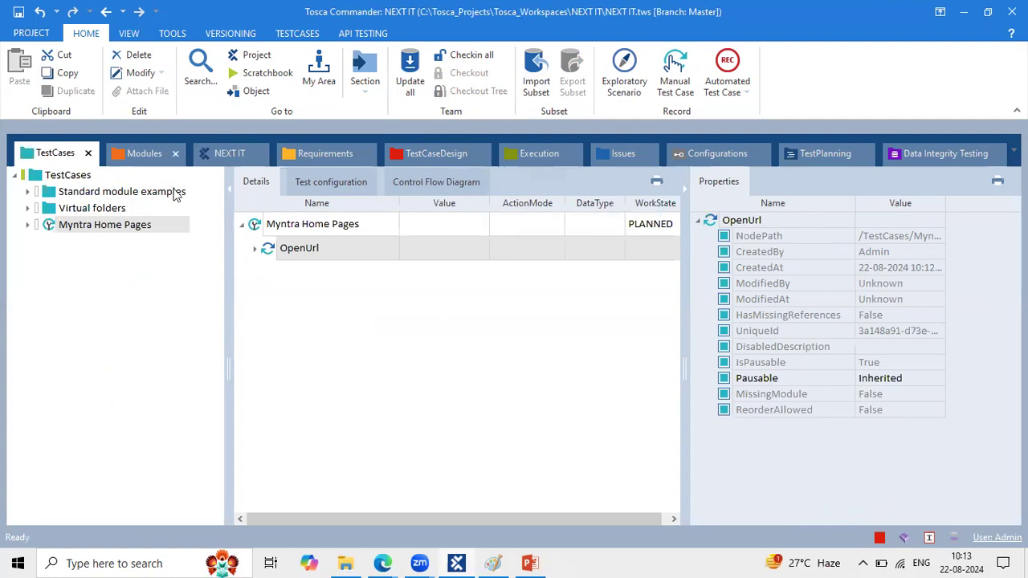
Step: Add the OpenUrl module to Myntra Home Pages a second time and delete the duplicate test step
key(ctrl+shift+g)
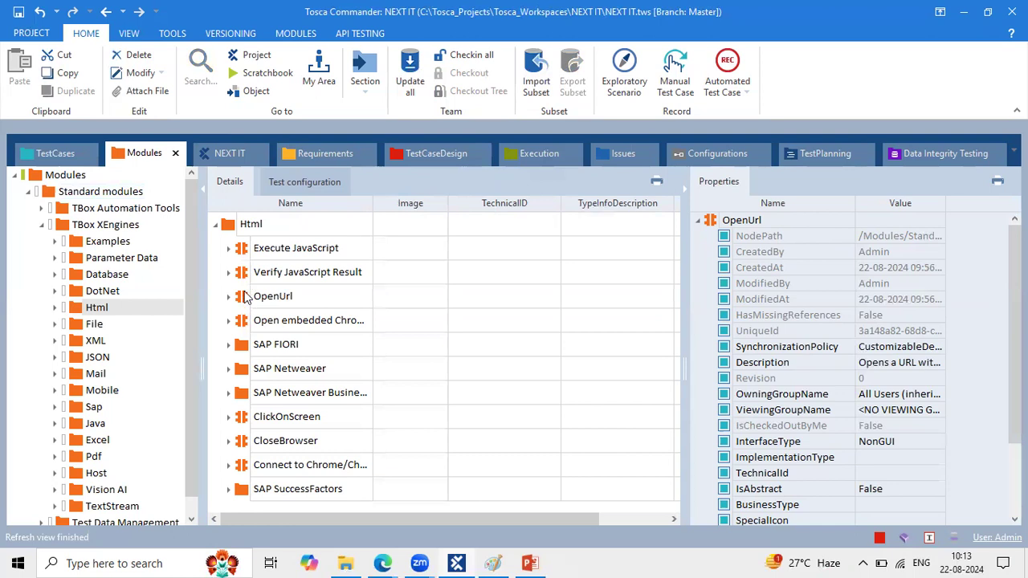
click(245, 297)
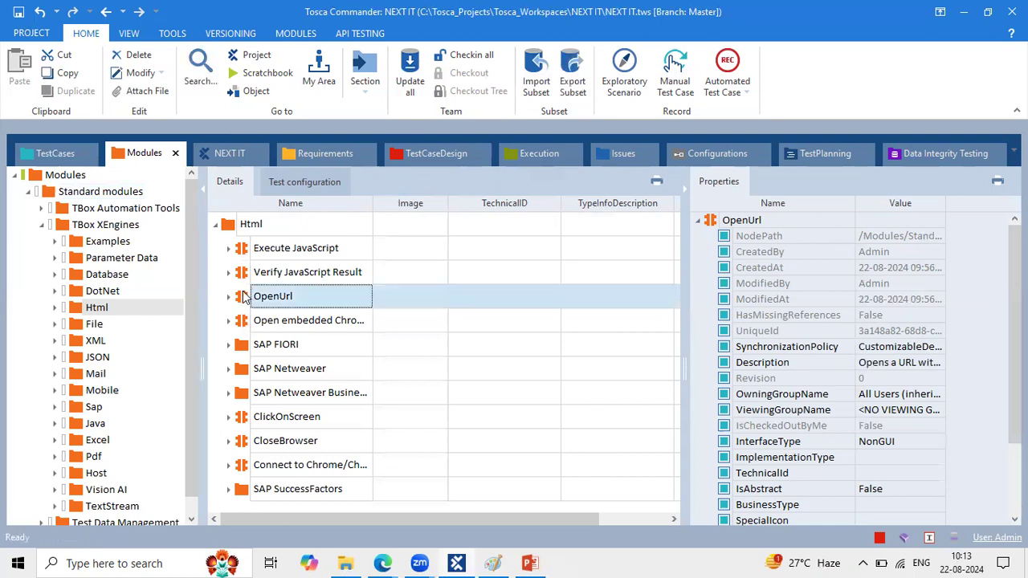
drag(243, 298, 285, 277)
drag(288, 277, 274, 231)
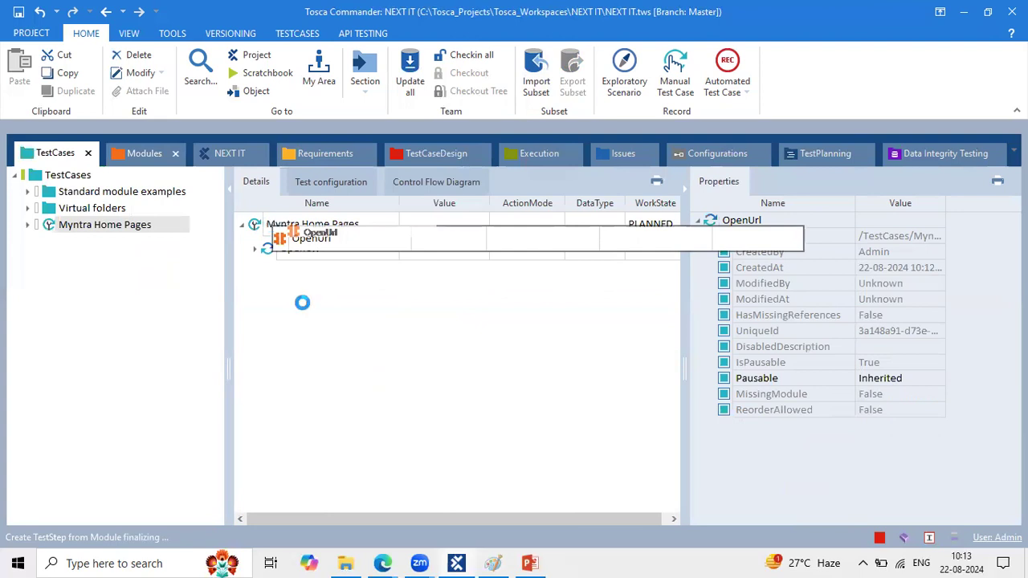
click(265, 276)
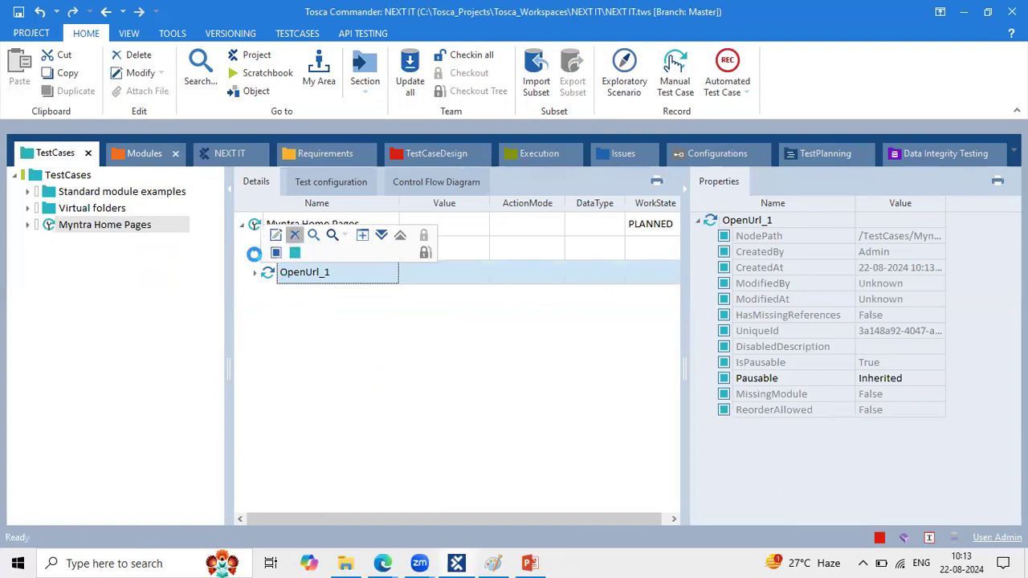
click(256, 250)
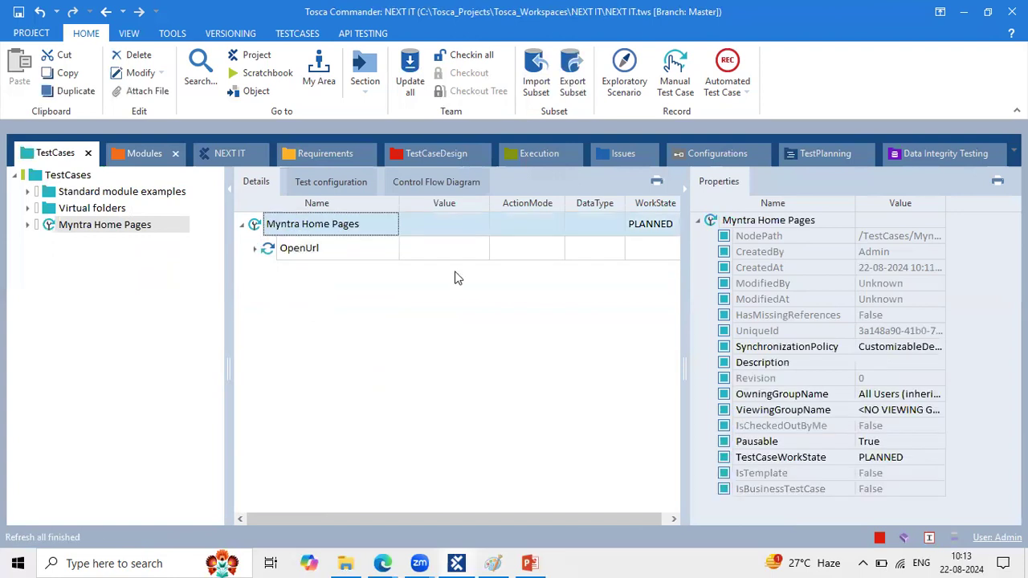
Step: Expand the OpenUrl test step, widen the Value column and mark that column with a yellow rectangle
click(455, 277)
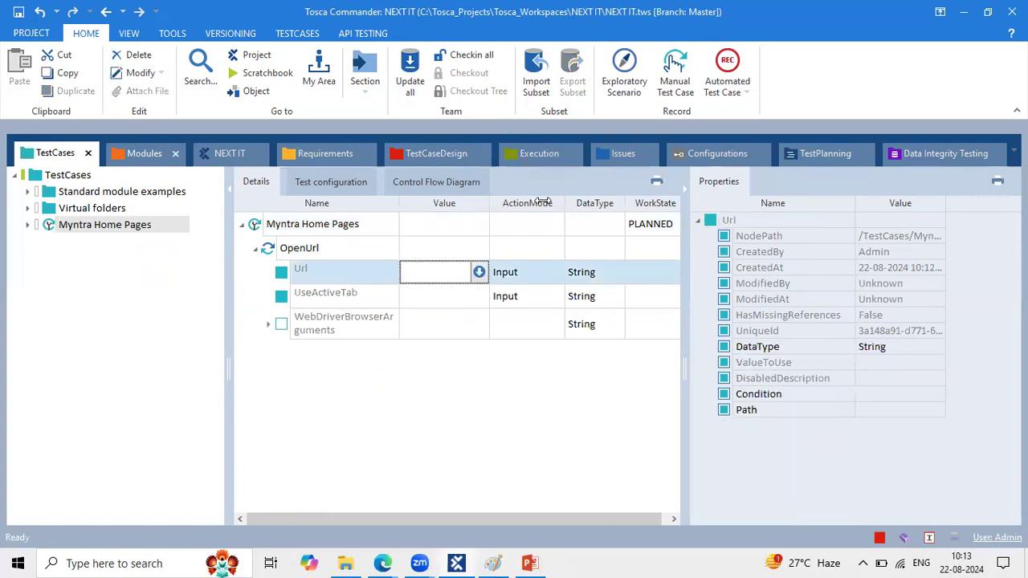
drag(487, 200, 543, 200)
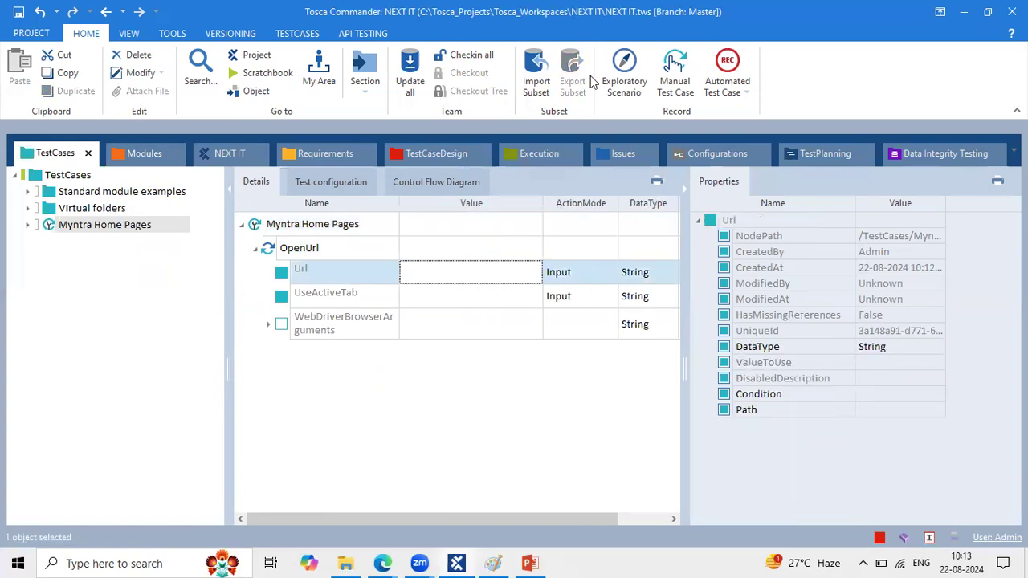
mouse_move(397, 197)
mouse_down()
mouse_move(575, 282)
mouse_move(546, 347)
mouse_up()
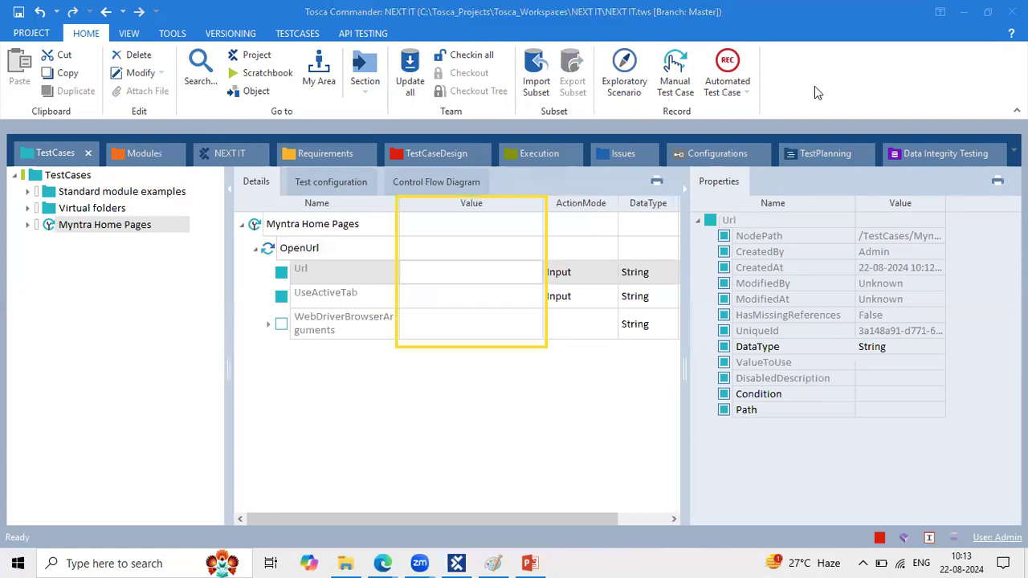
click(462, 275)
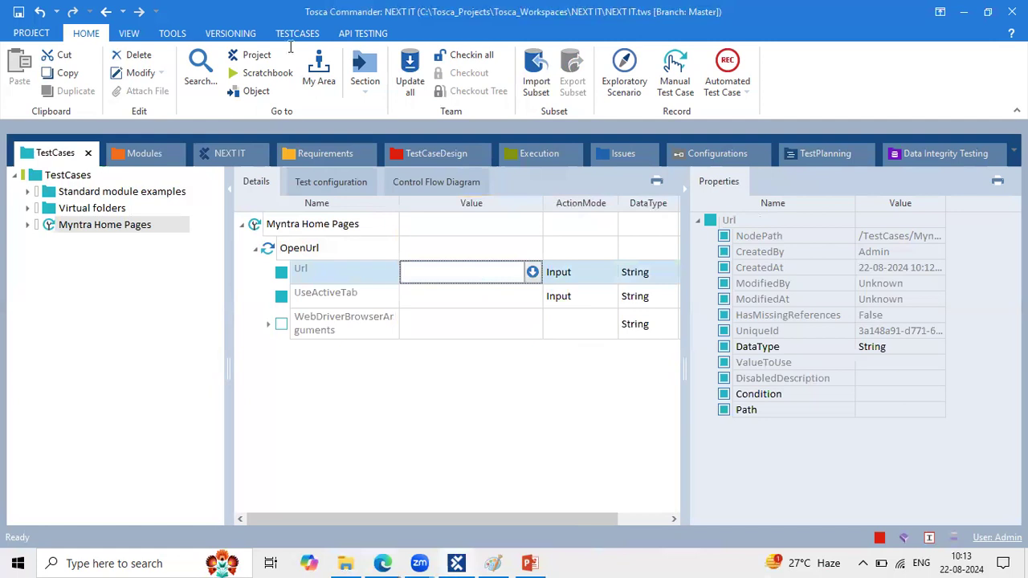
key(alt+Tab)
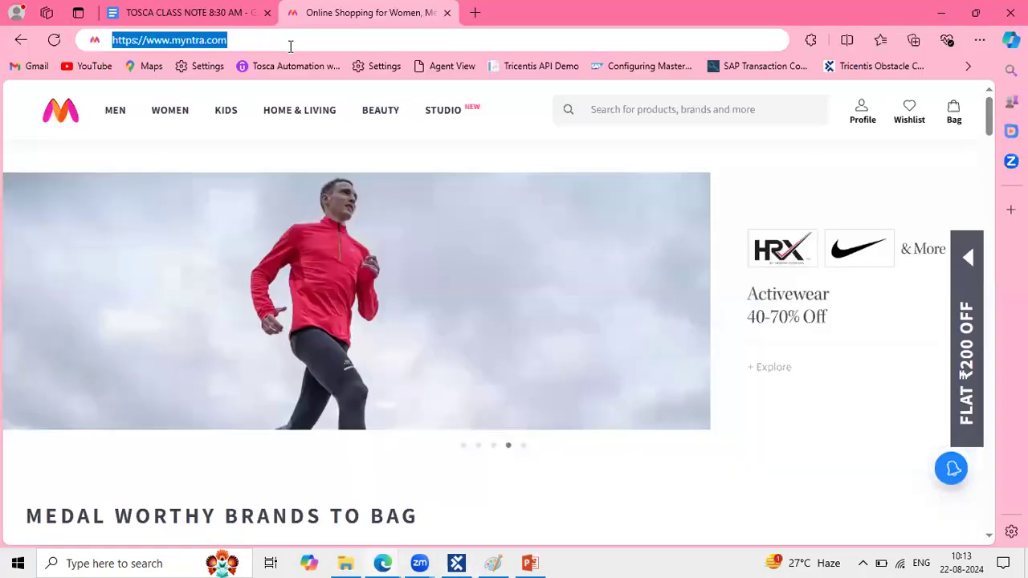
click(291, 45)
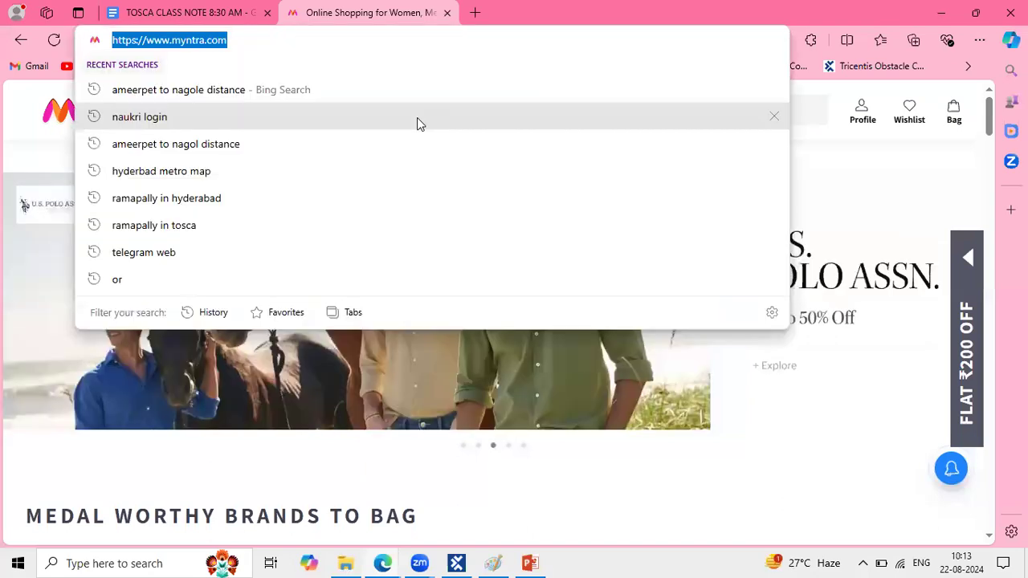
key(alt+Tab)
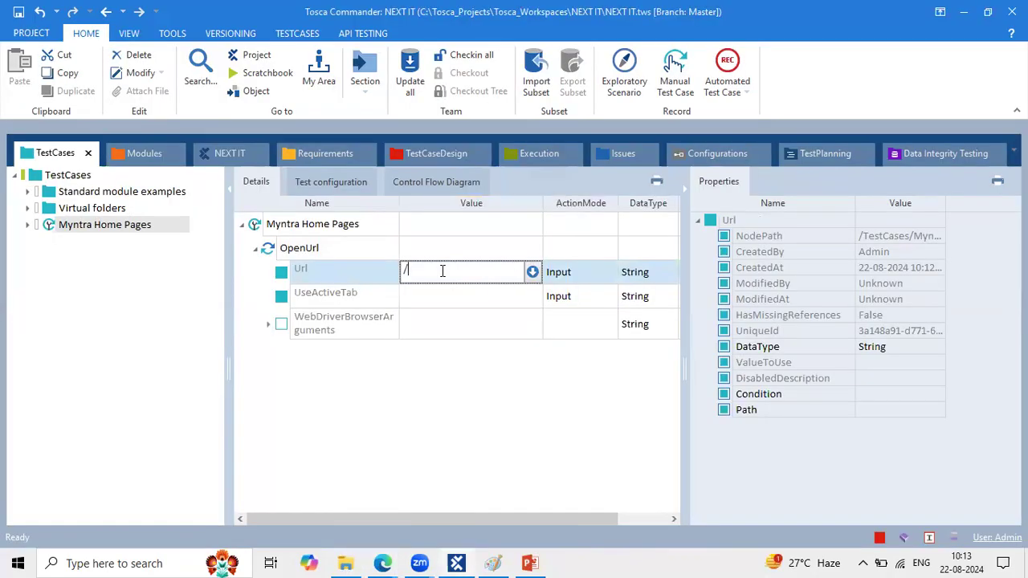
click(450, 323)
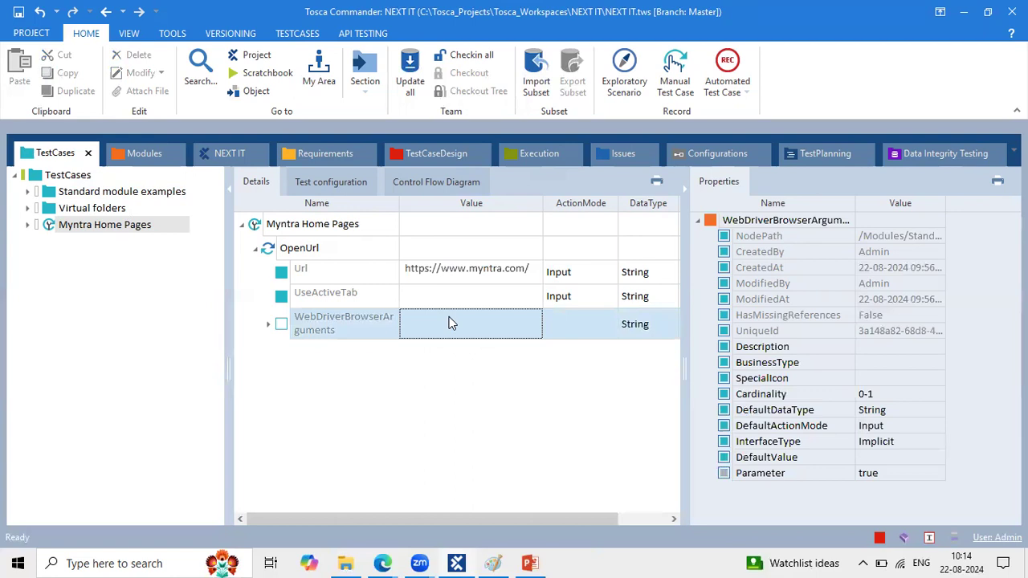
Step: Open the Modules section, review the category menus on the Myntra home page in the browser and return to Tosca Commander
click(144, 165)
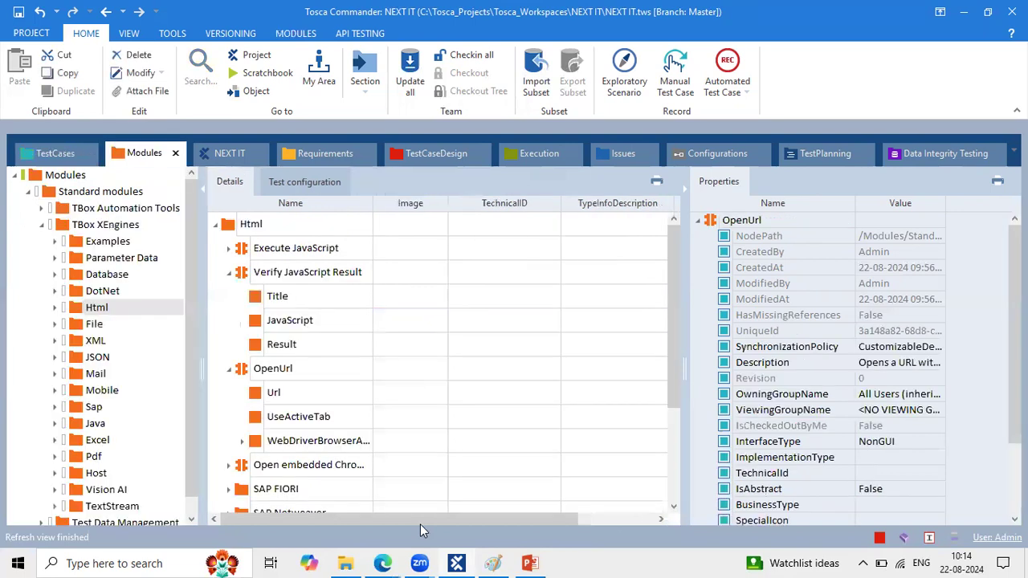
key(alt+Tab)
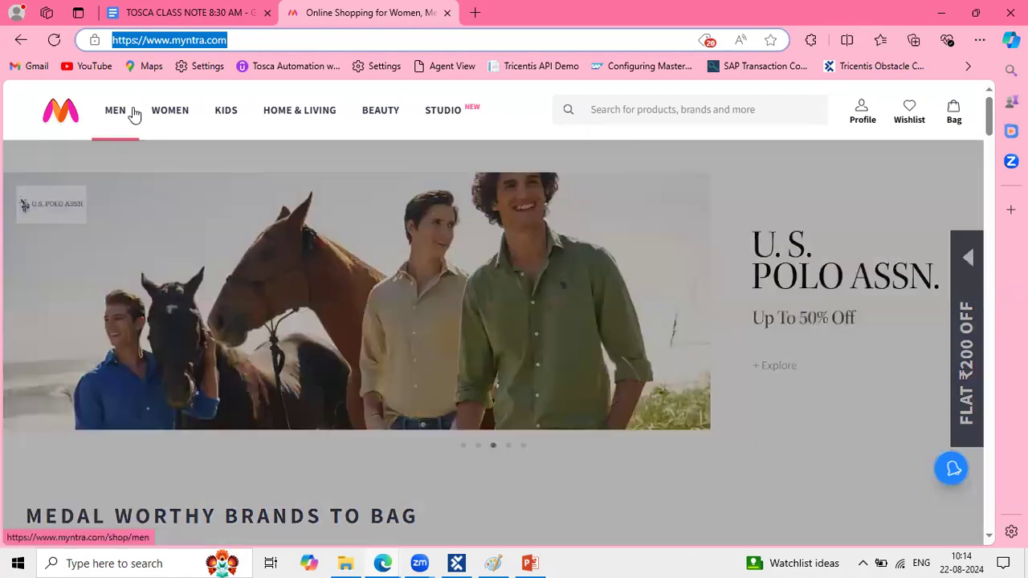
mouse_move(134, 115)
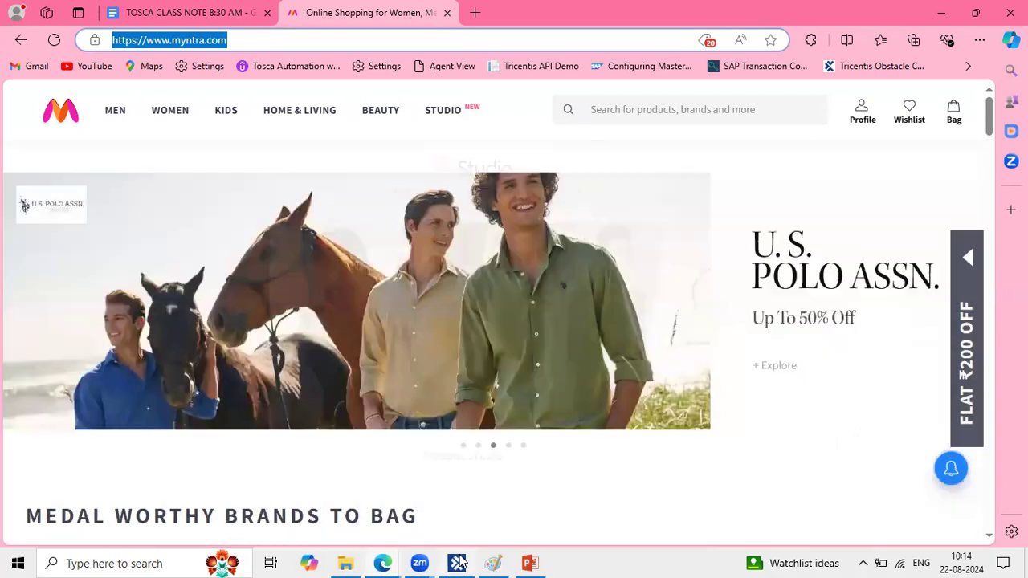
click(457, 563)
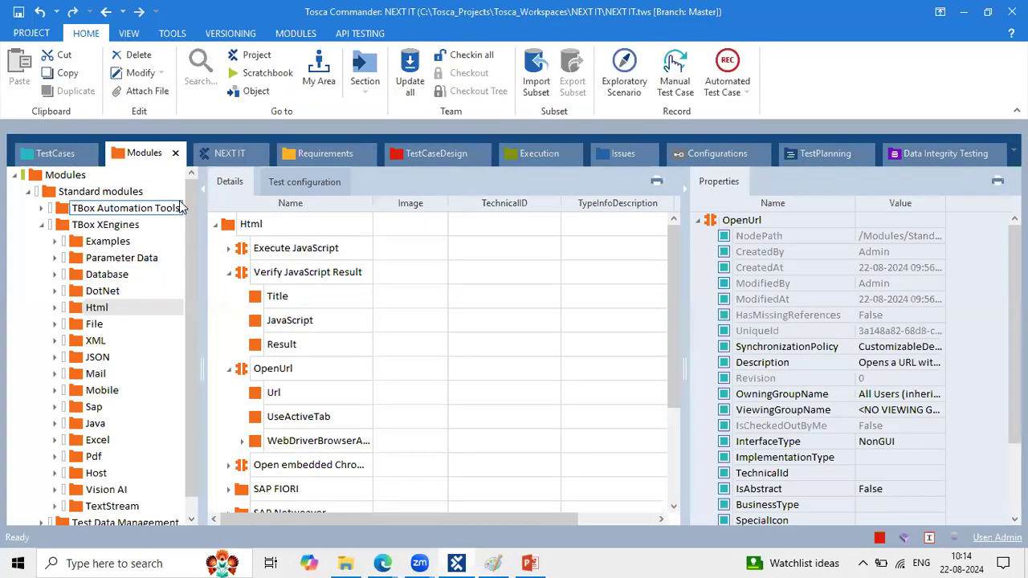
Step: Collapse Standard modules and start an application scan from the Modules folder on the Myntra browser window
click(29, 192)
click(37, 180)
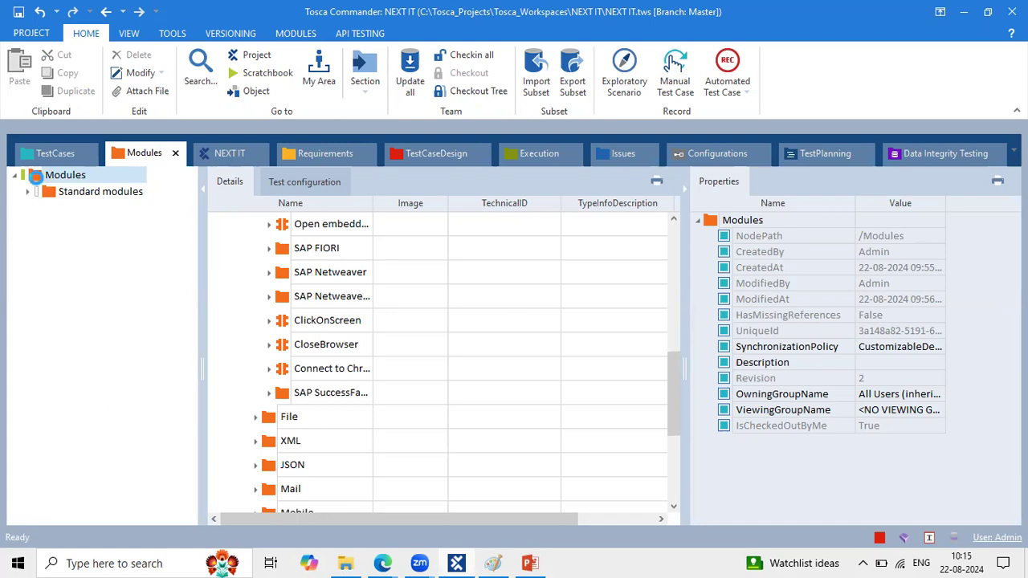
right_click(36, 183)
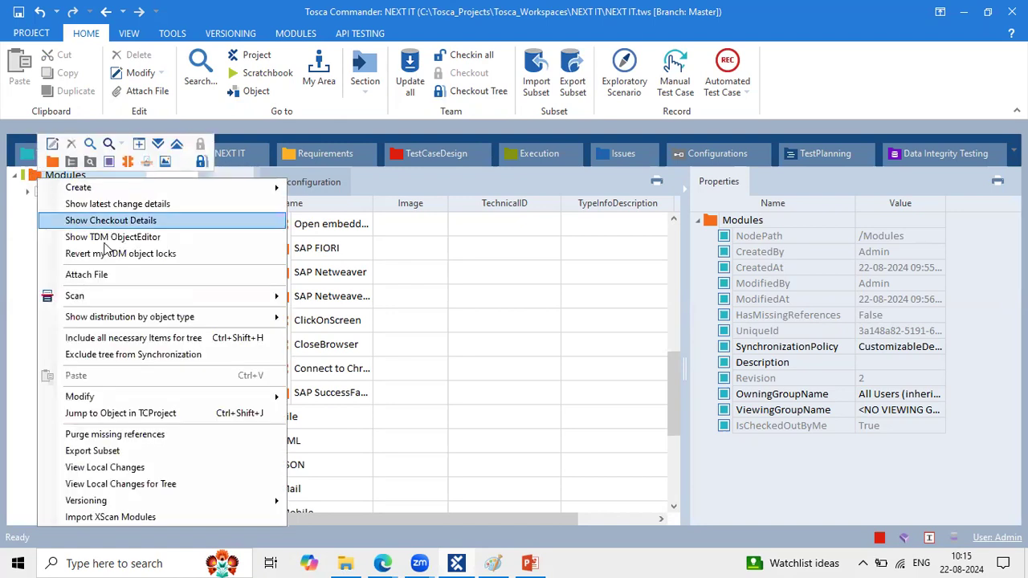
mouse_move(164, 297)
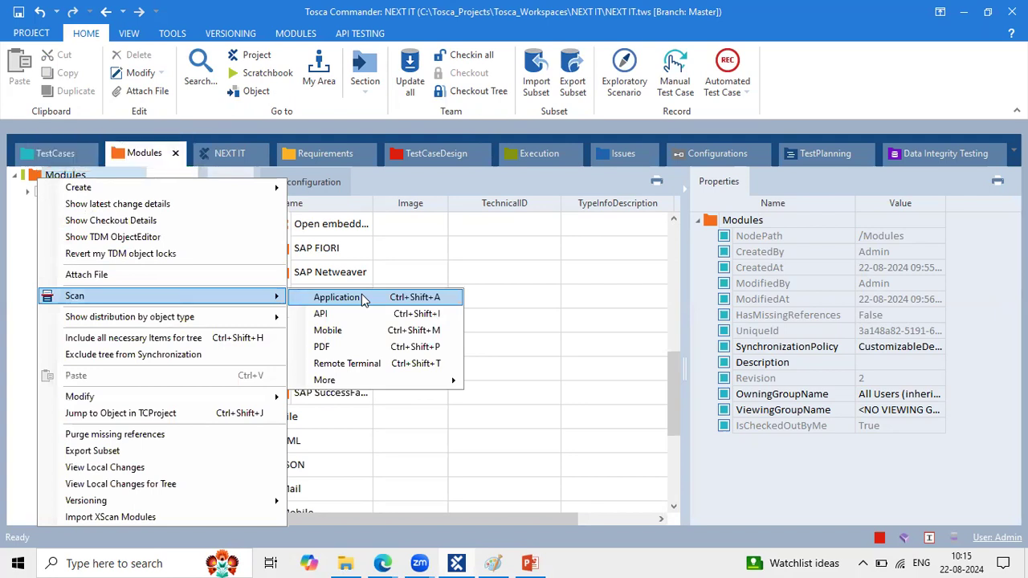
click(361, 296)
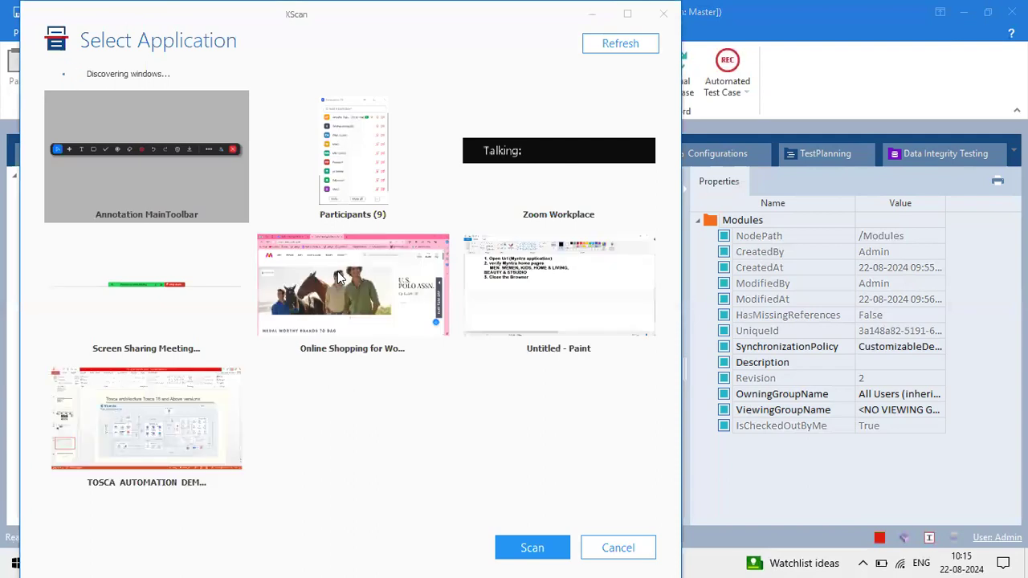
click(350, 279)
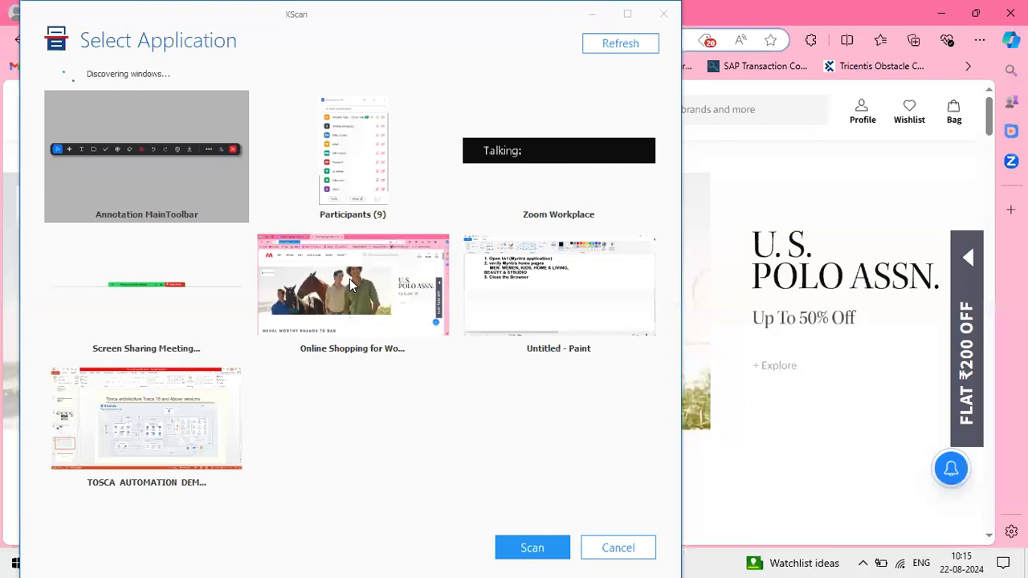
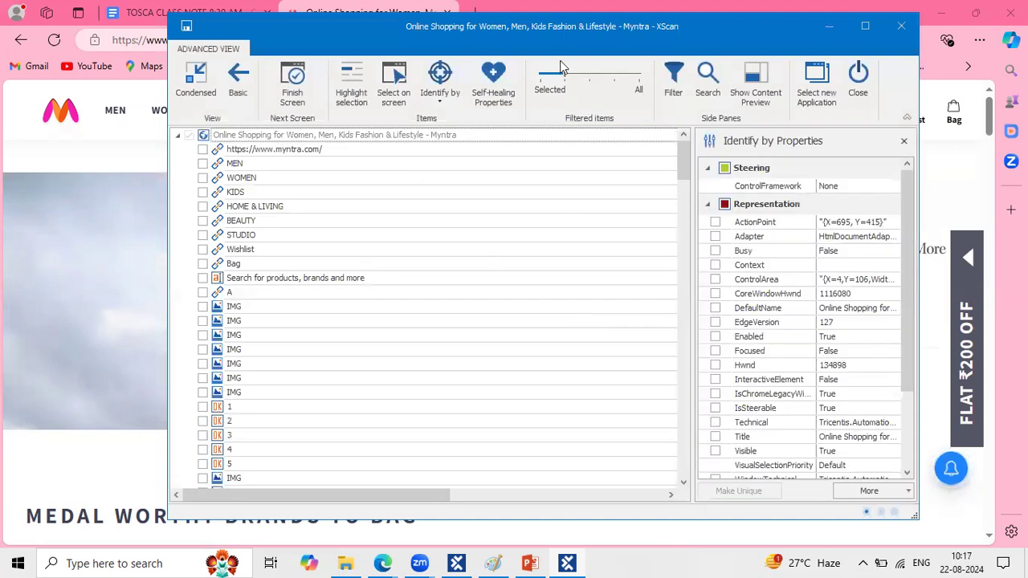
Step: Maximize the XScan window and look through the scanned controls of the Myntra page down to the end of the list
double_click(604, 32)
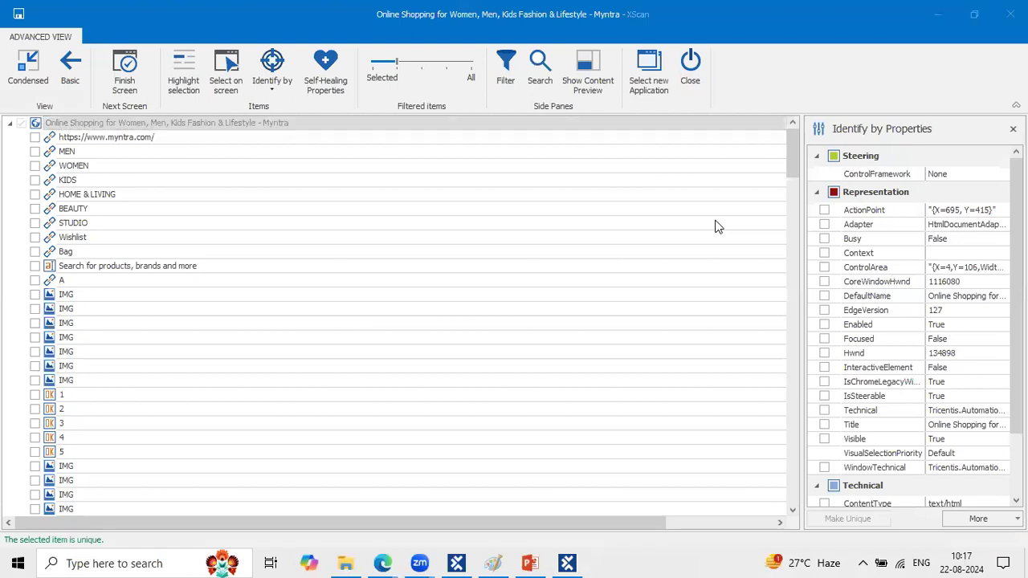
scroll(801, 266, down, 7)
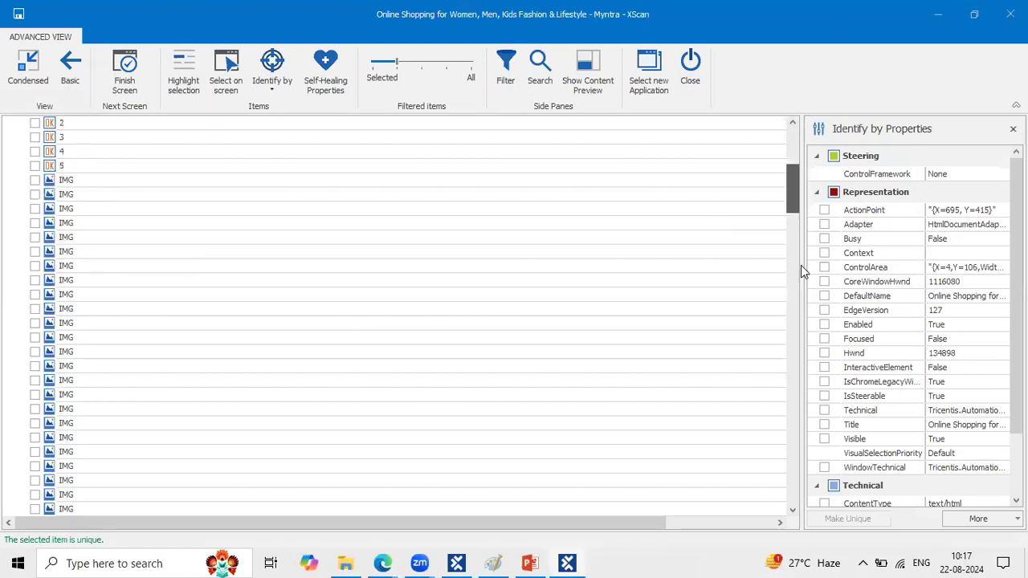
scroll(805, 305, down, 10)
drag(804, 347, 787, 406)
drag(788, 452, 787, 480)
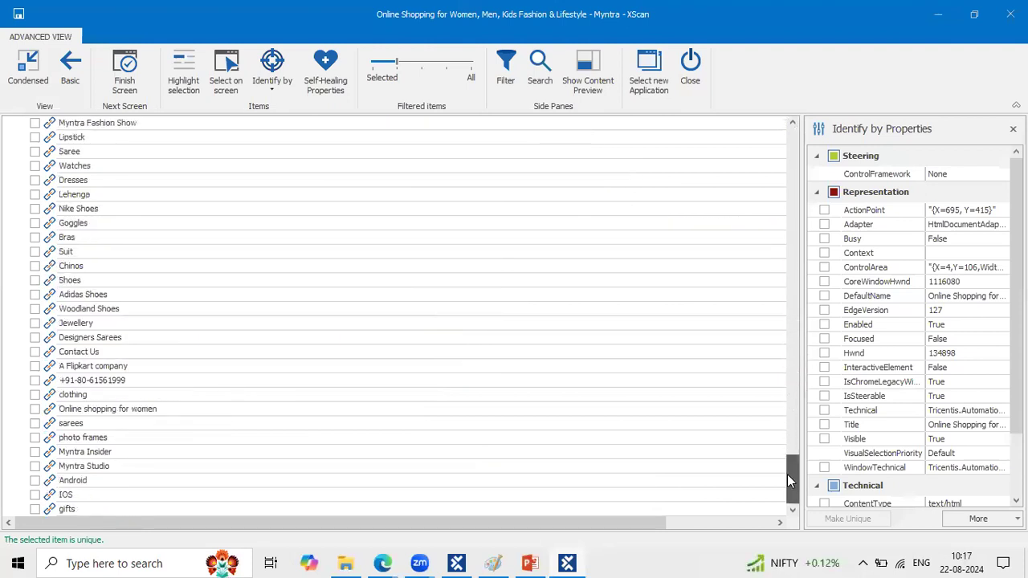
Step: Go back to the start of the scanned controls, review the planned test steps noted in Paint and return to XScan
drag(792, 356, 702, 138)
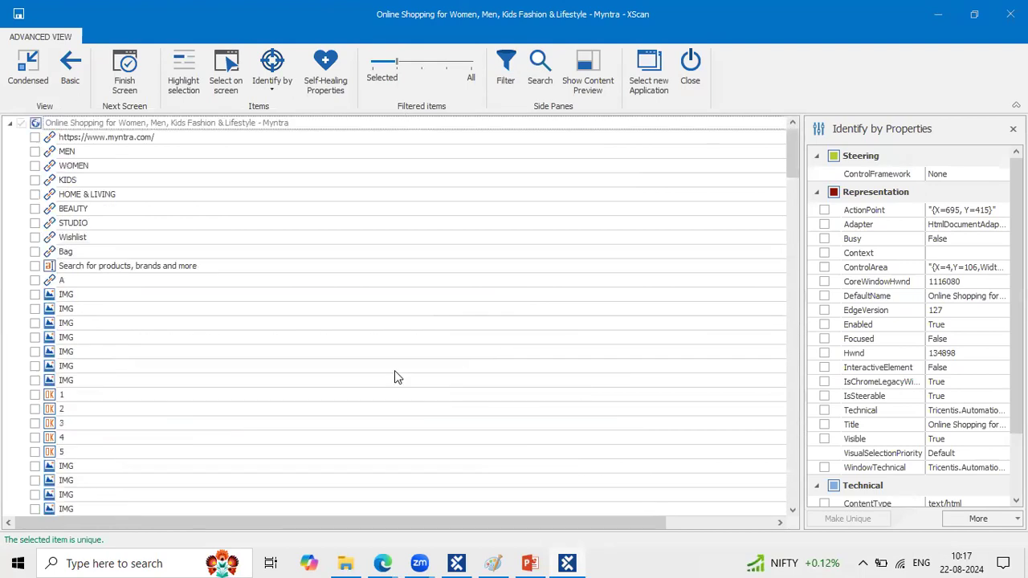
click(494, 563)
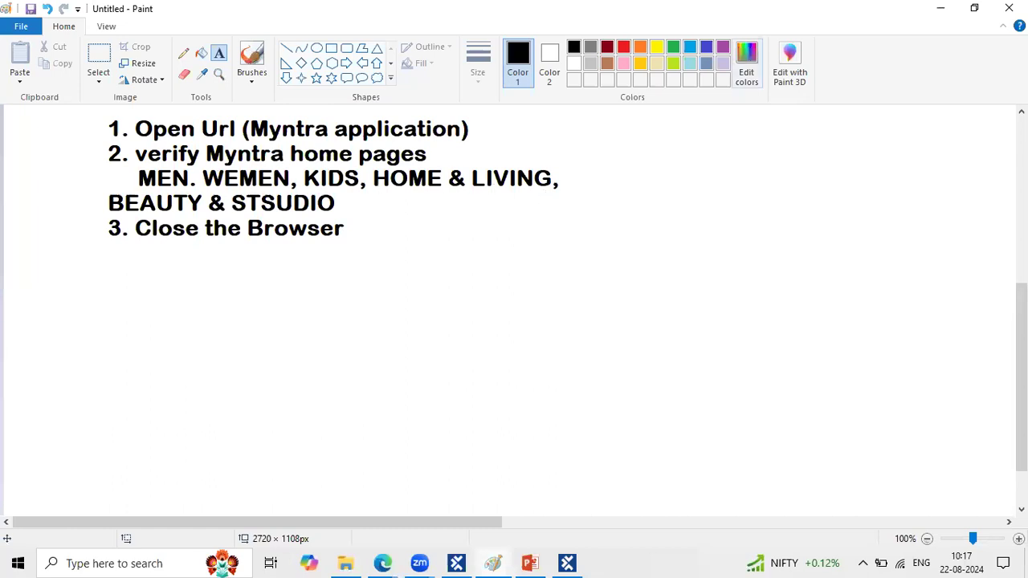
click(955, 5)
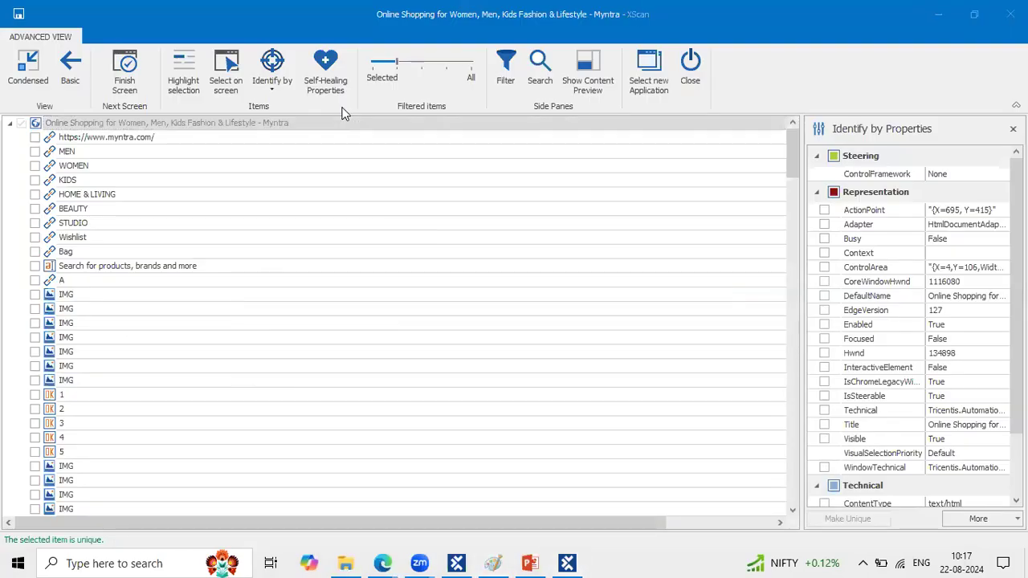
Step: Select the MEN, WOMEN, KIDS, HOME & LIVING, BEAUTY and STUDIO links among the scanned Myntra controls
drag(22, 142, 169, 232)
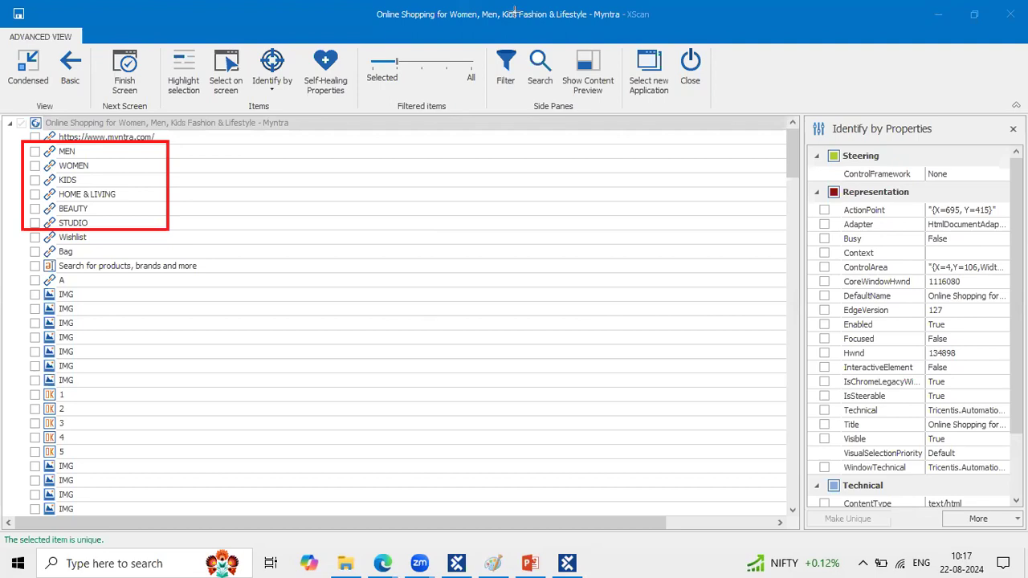
click(35, 152)
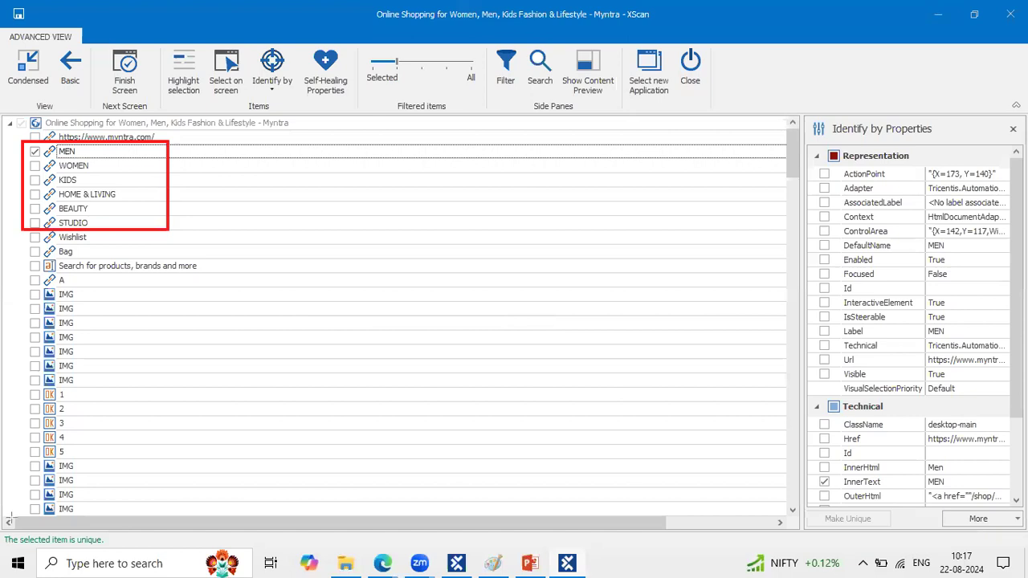
drag(2, 523, 162, 551)
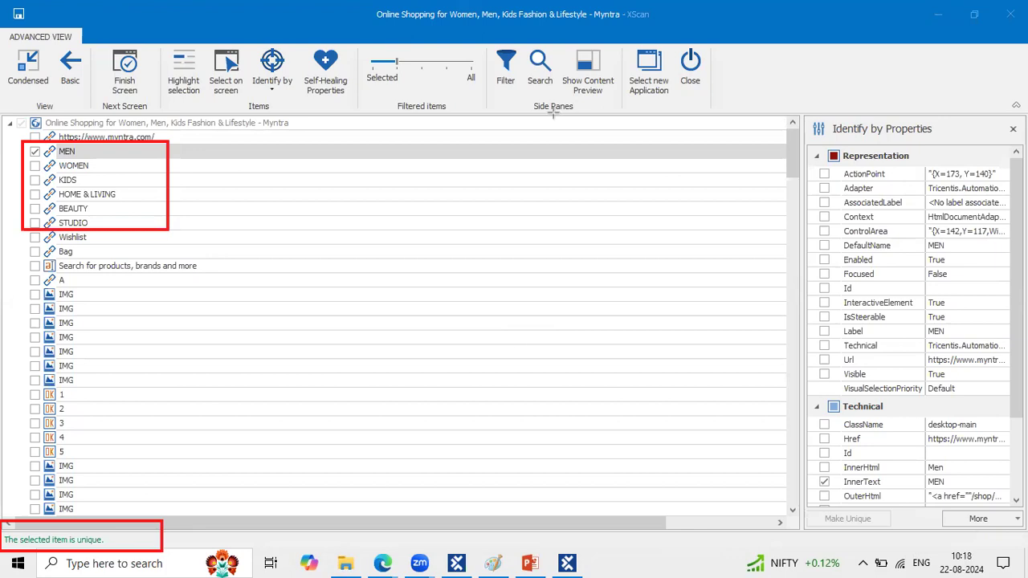
click(32, 163)
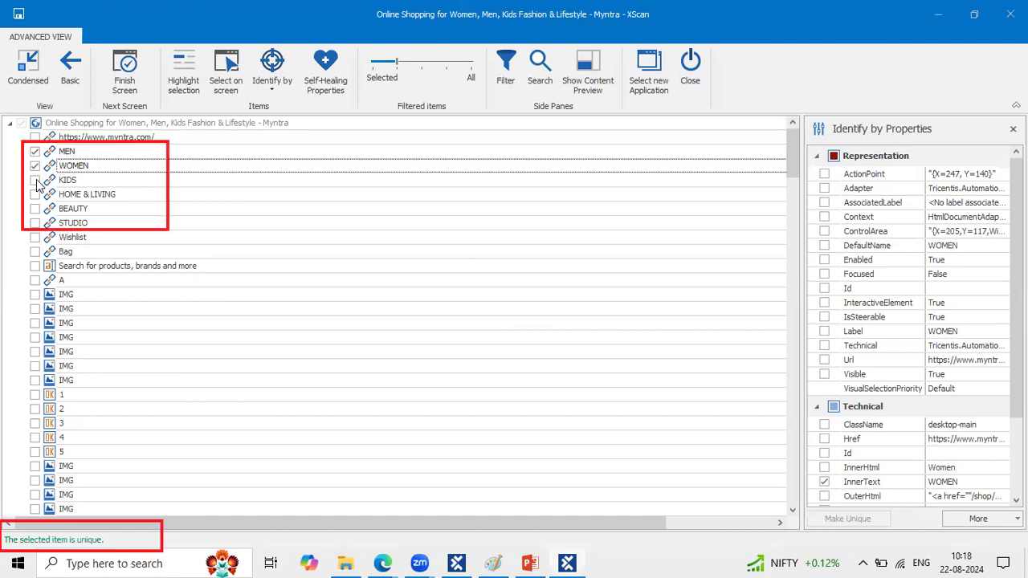
click(35, 180)
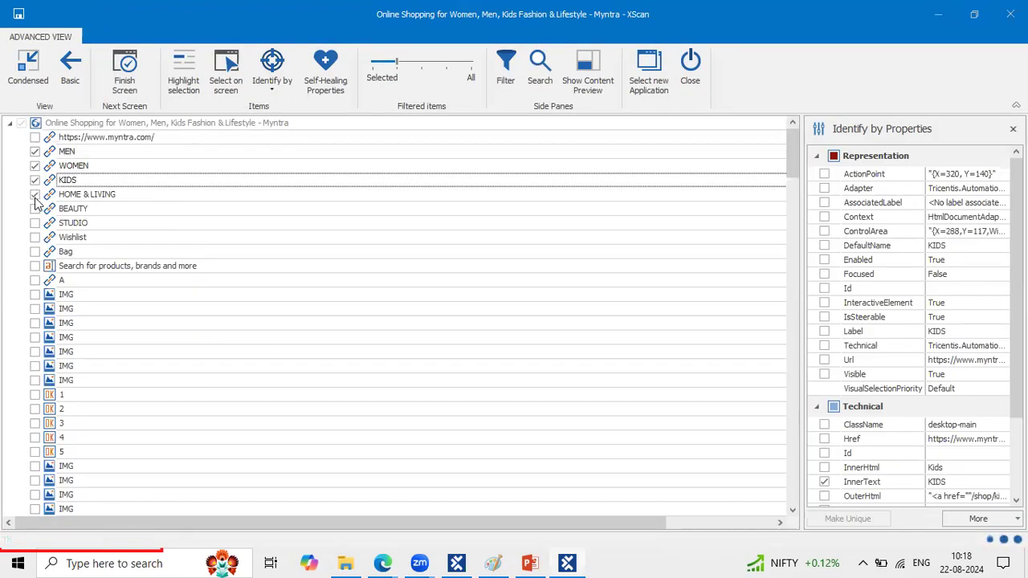
click(34, 195)
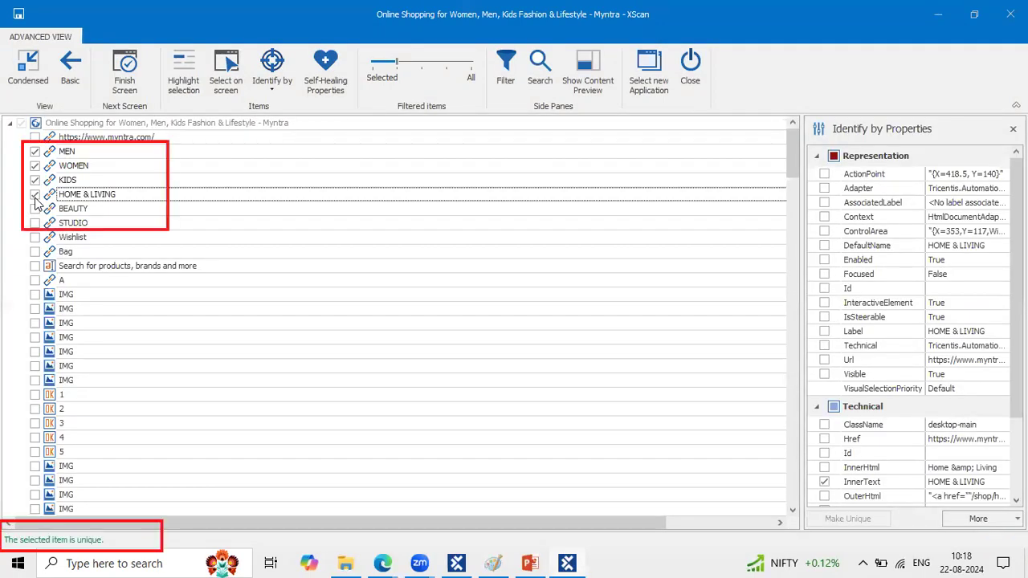
click(35, 209)
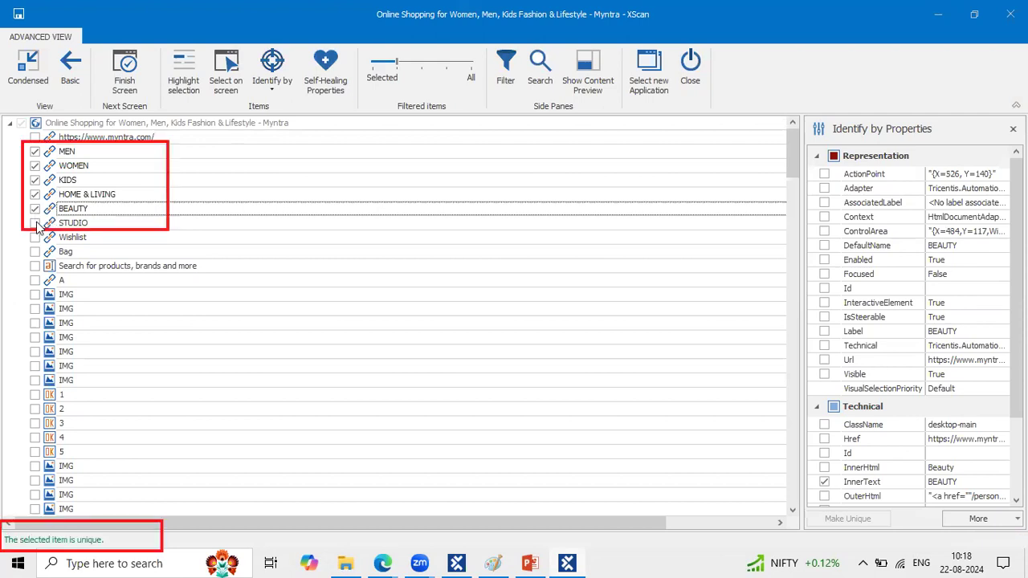
click(35, 223)
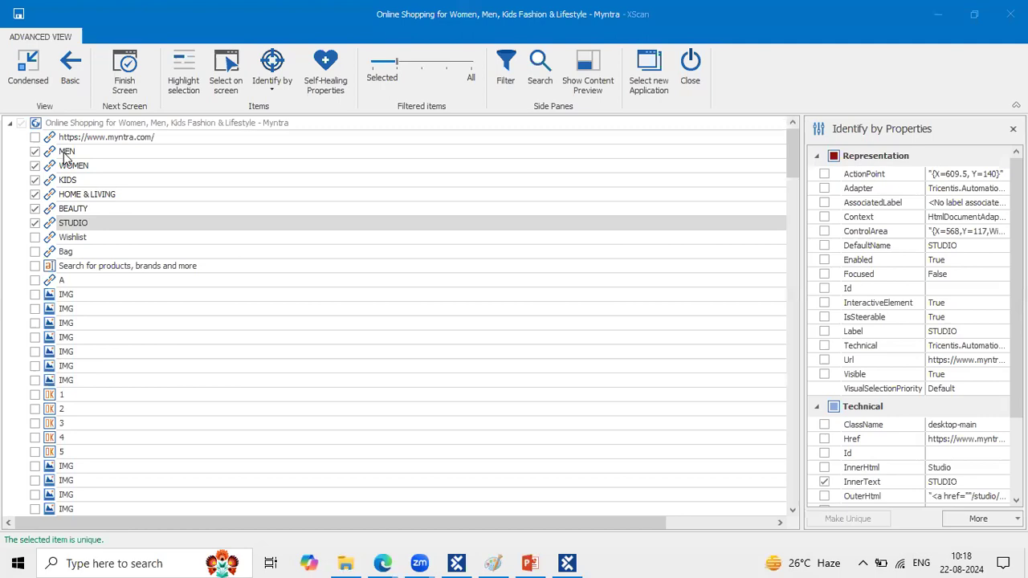
Step: Save the selected controls as a module and close XScan to return to Tosca Commander
double_click(19, 14)
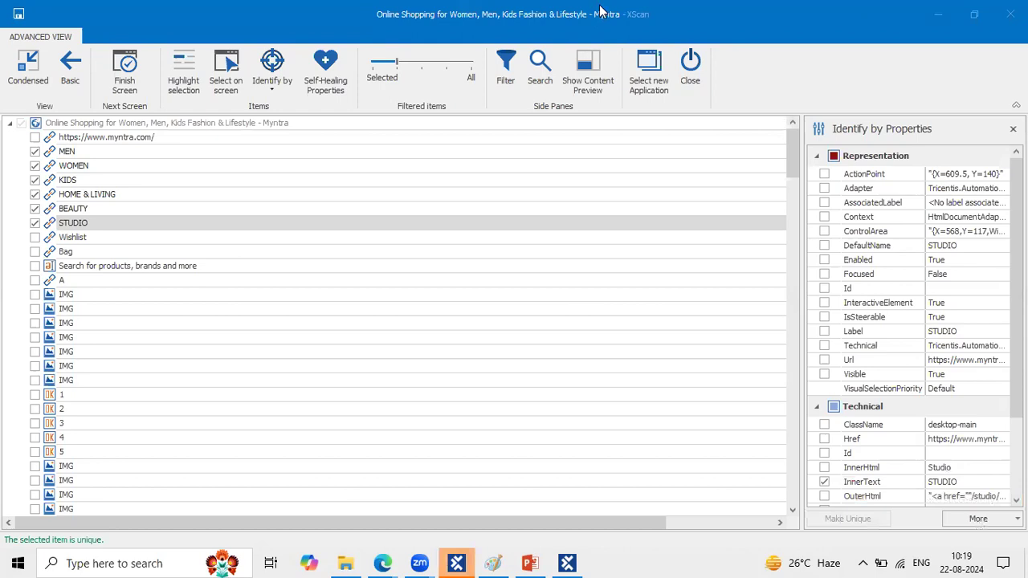
click(692, 62)
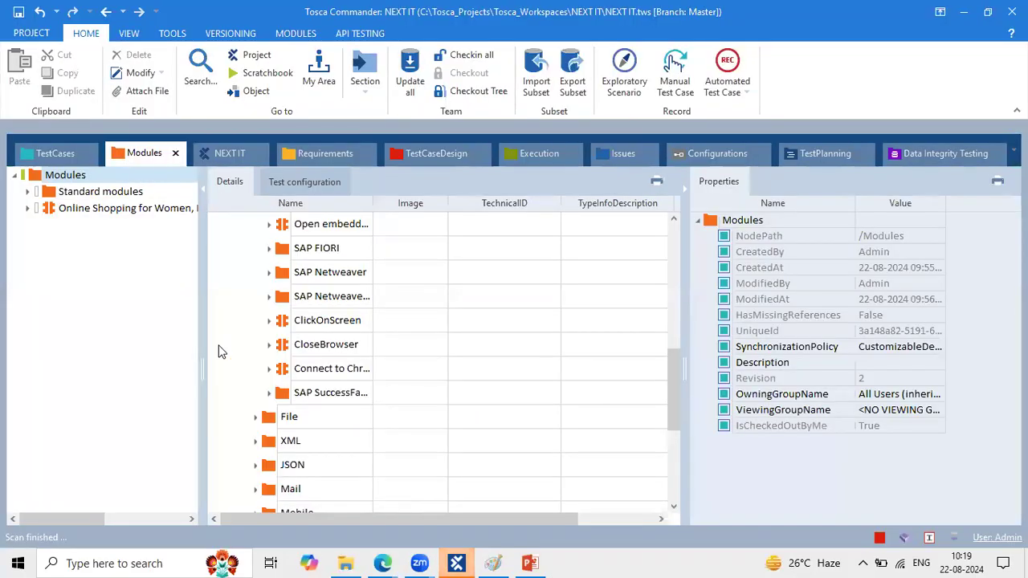
Step: Open the newly scanned Online Shopping module and review its menu link attributes from MEN to STUDIO
click(107, 208)
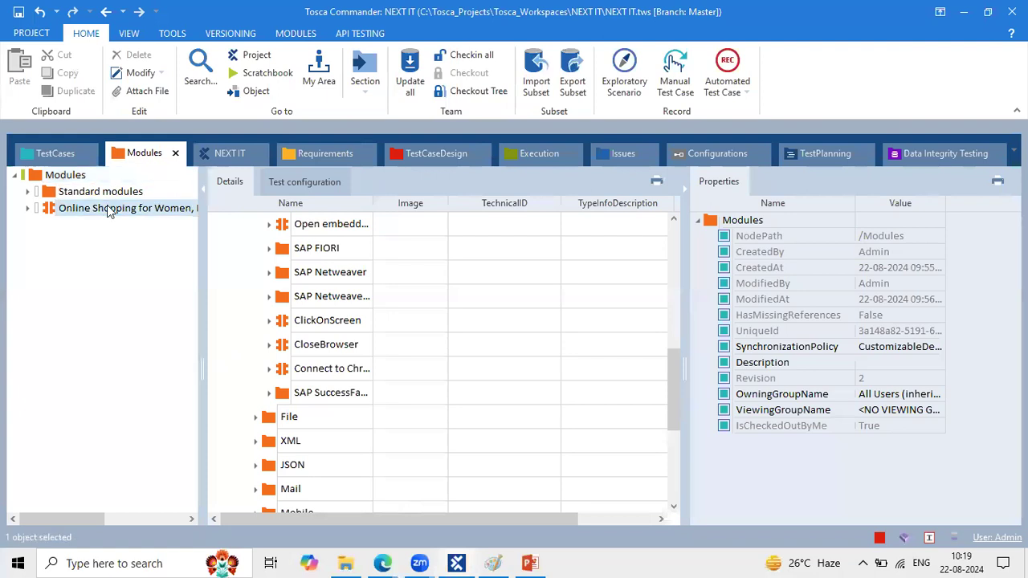
double_click(270, 232)
key(ctrl+a)
click(273, 263)
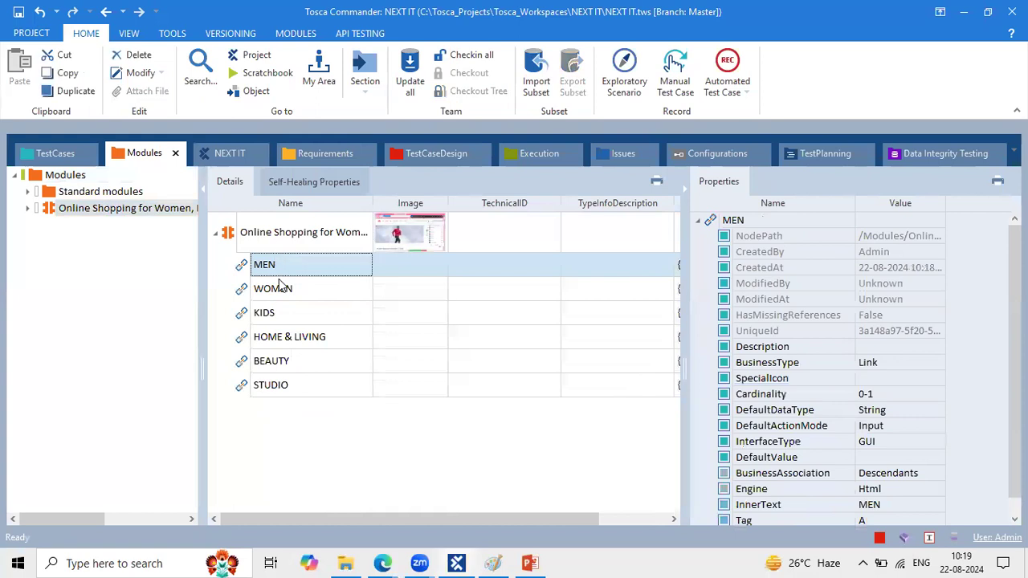
click(279, 285)
click(282, 294)
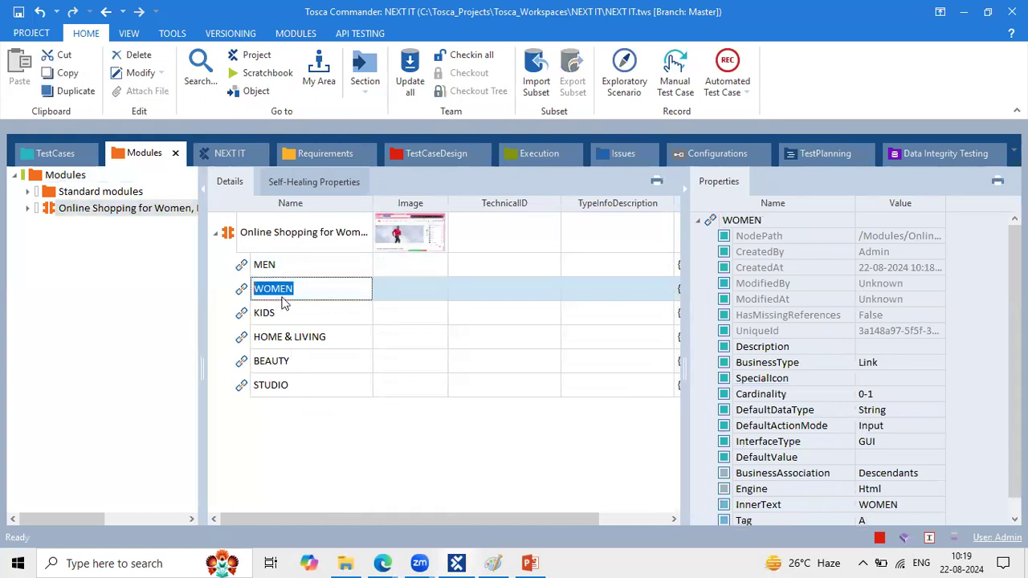
click(296, 341)
click(298, 369)
click(302, 391)
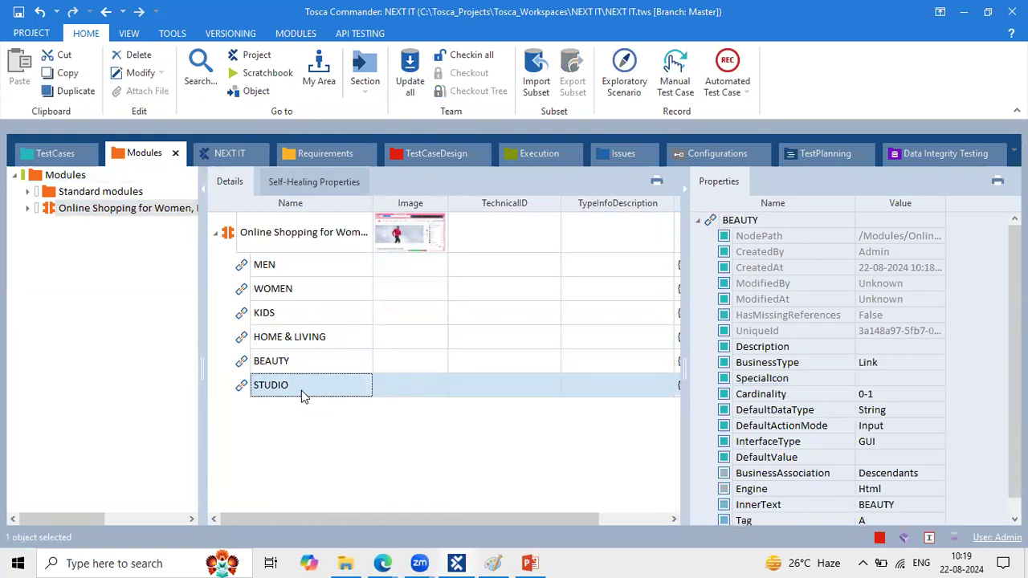
Step: Add the Online Shopping module to the Myntra Home Pages test case as a test step after OpenUrl
click(270, 233)
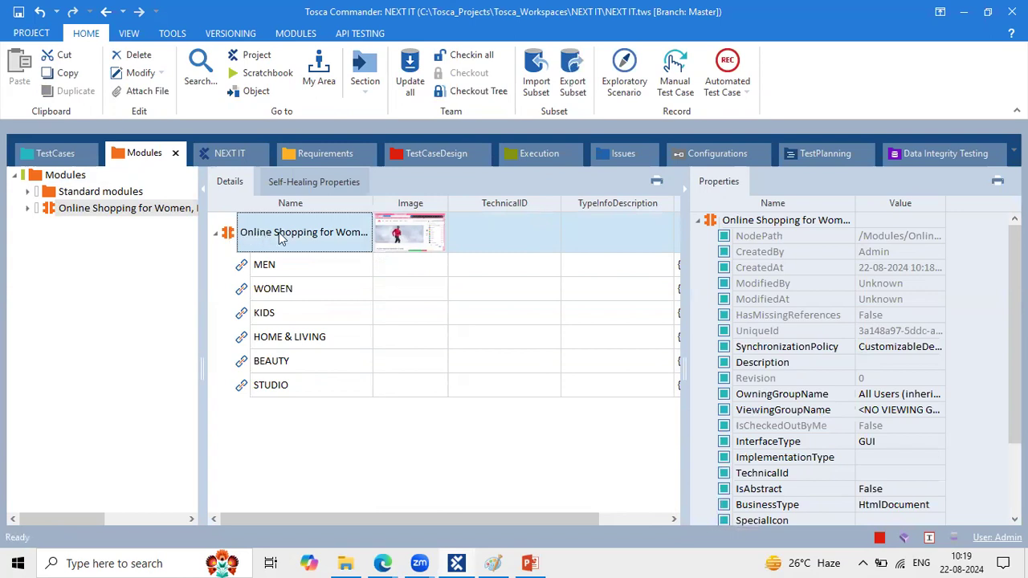
mouse_move(282, 231)
mouse_down()
mouse_move(283, 165)
mouse_move(205, 144)
mouse_move(64, 150)
mouse_move(273, 256)
mouse_move(273, 231)
mouse_up()
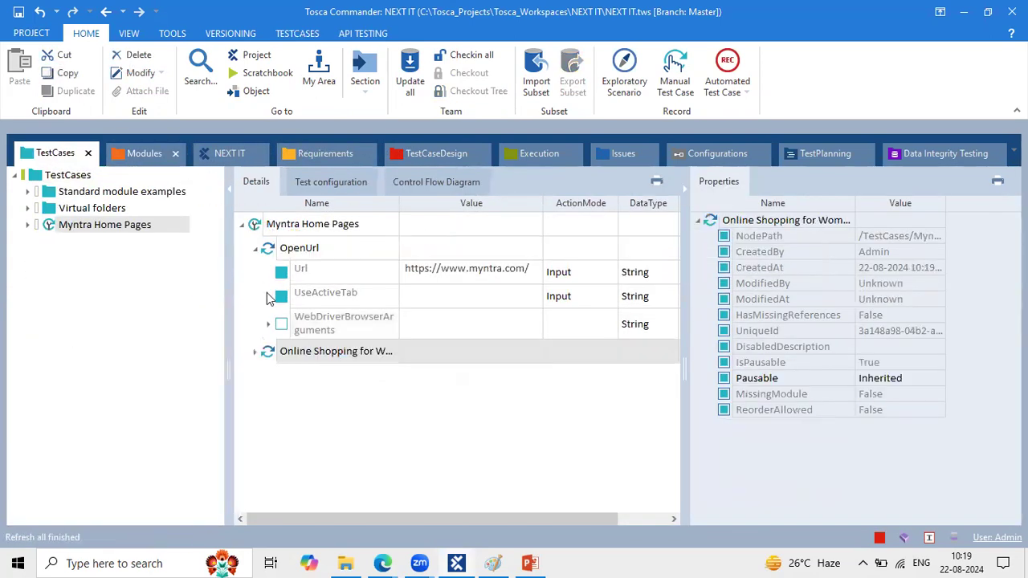
Step: Expand the Online Shopping test step's attributes and review the planned Myntra home page verification steps noted in Paint
click(256, 351)
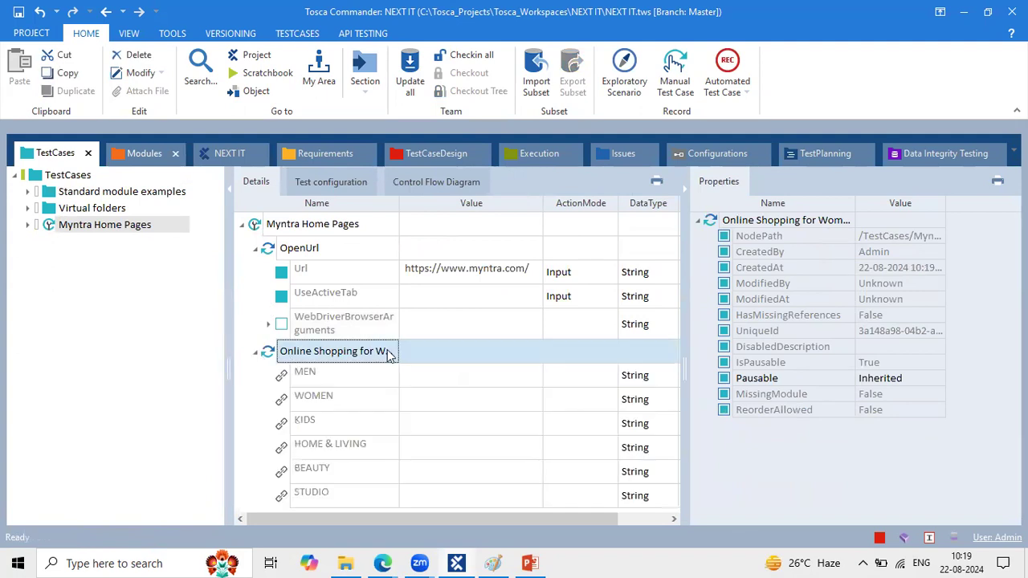
click(431, 384)
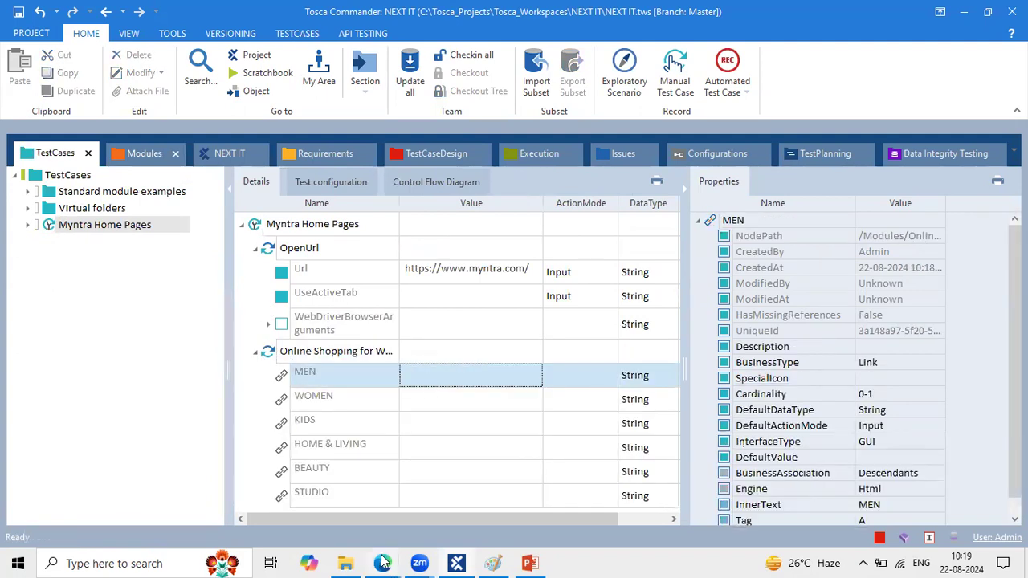
click(492, 563)
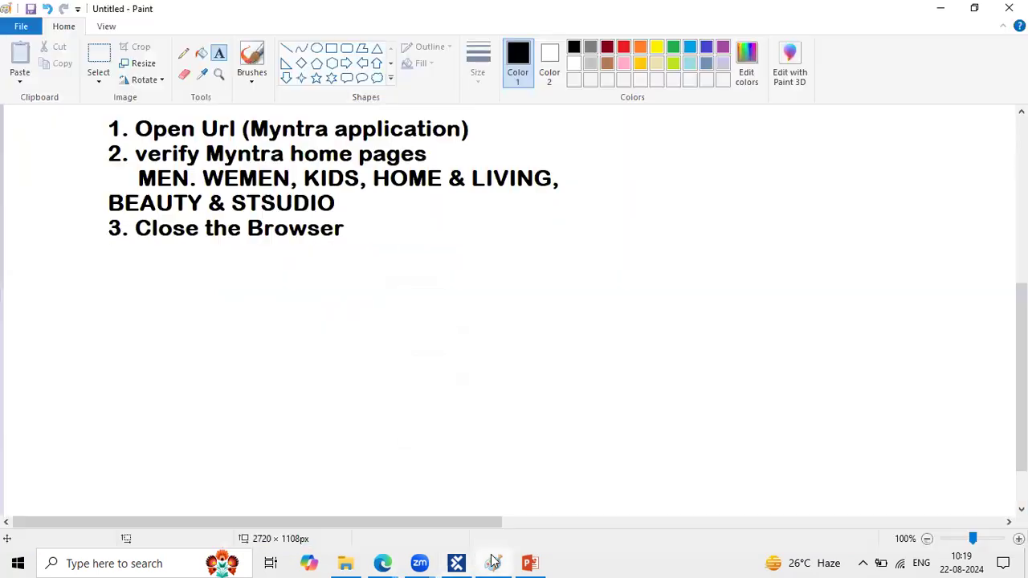
drag(136, 148, 354, 170)
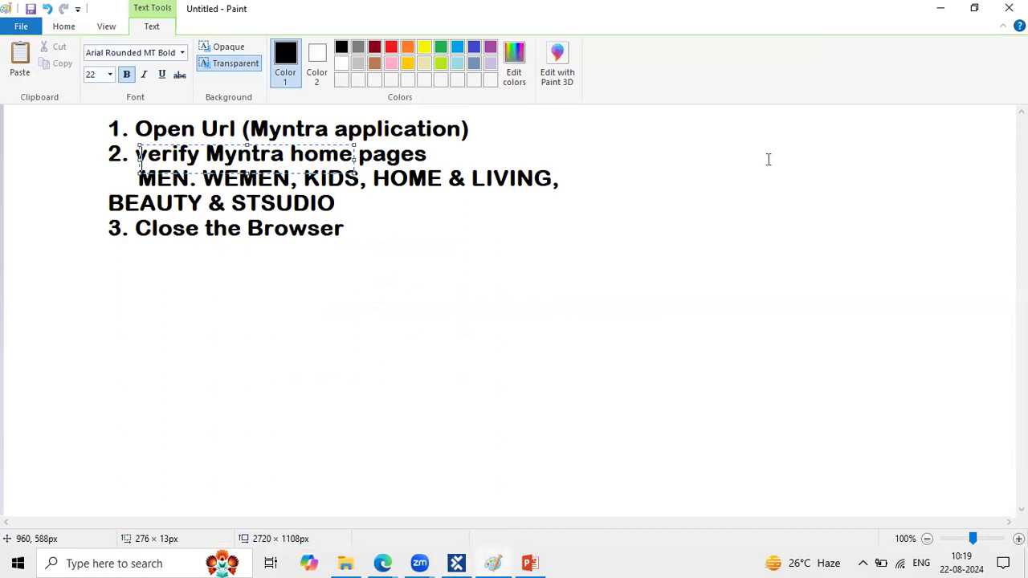
key(alt+Tab)
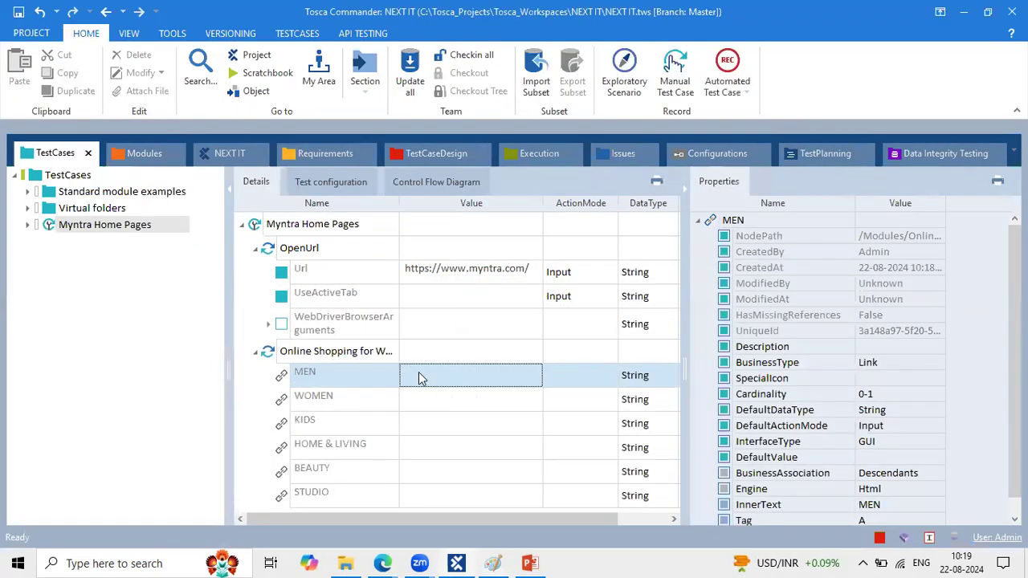
Step: Choose InnerText as the property to check for the MEN link in the Online Shopping test step
click(418, 372)
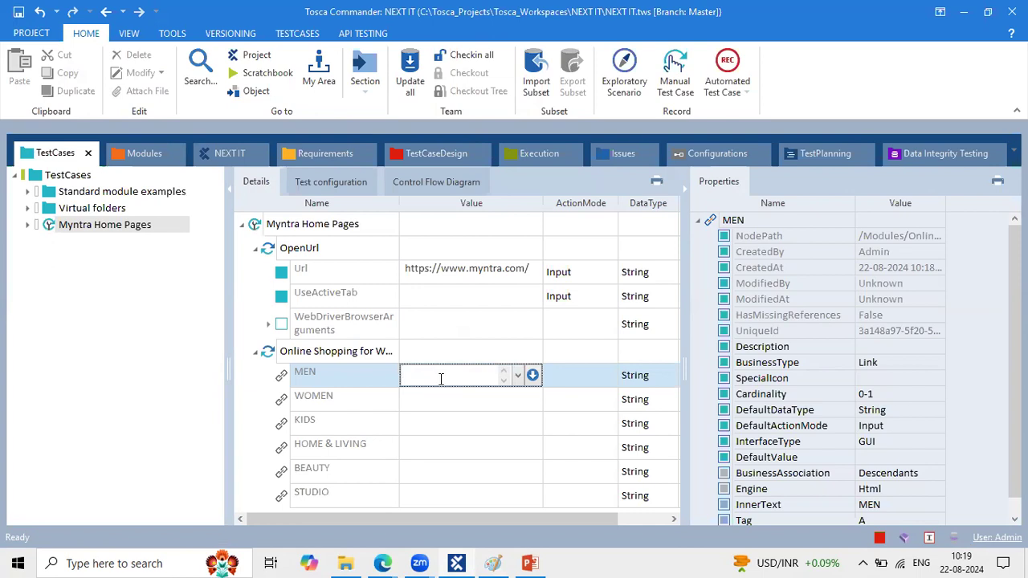
click(533, 376)
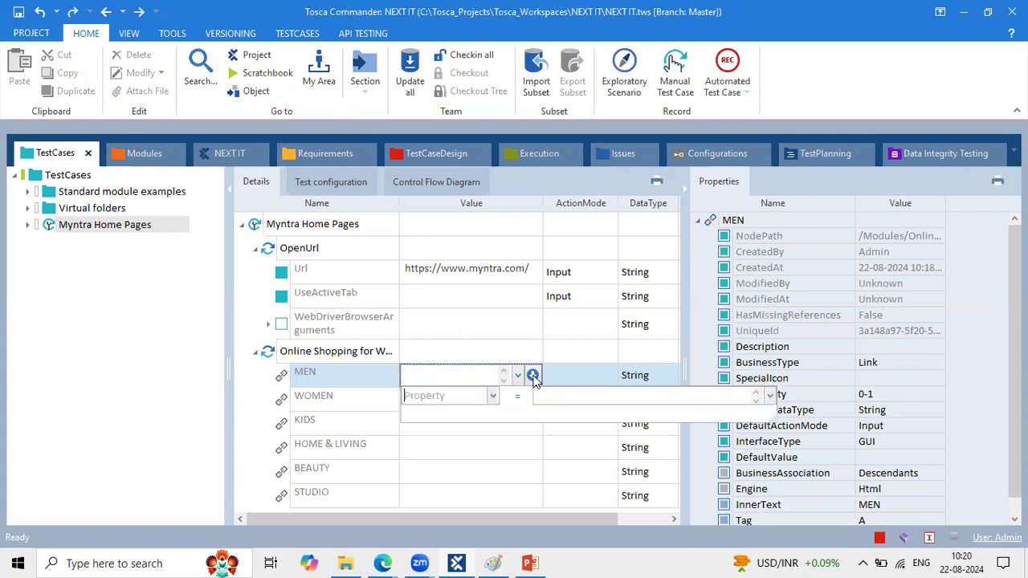
click(491, 396)
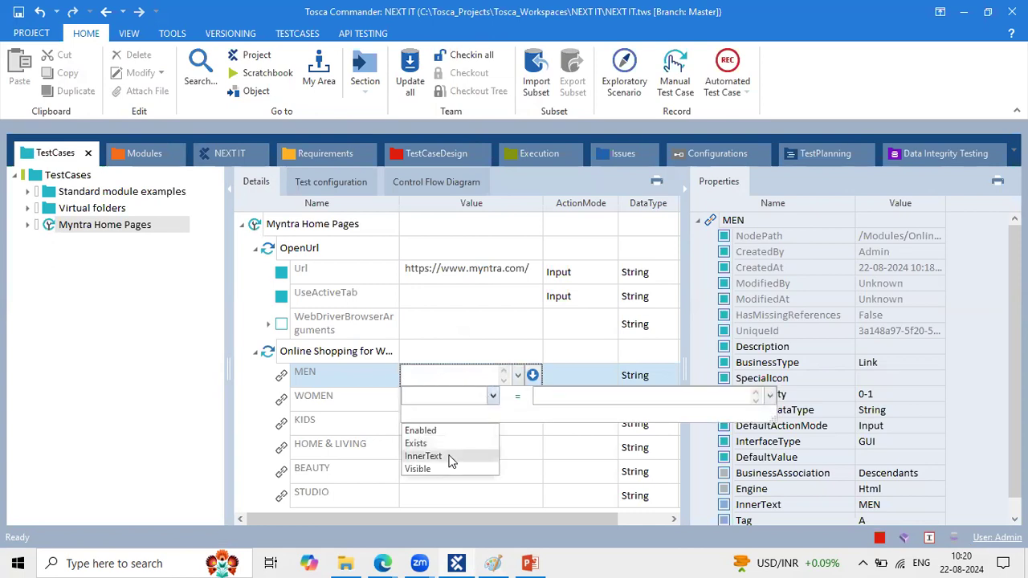
click(447, 455)
click(492, 396)
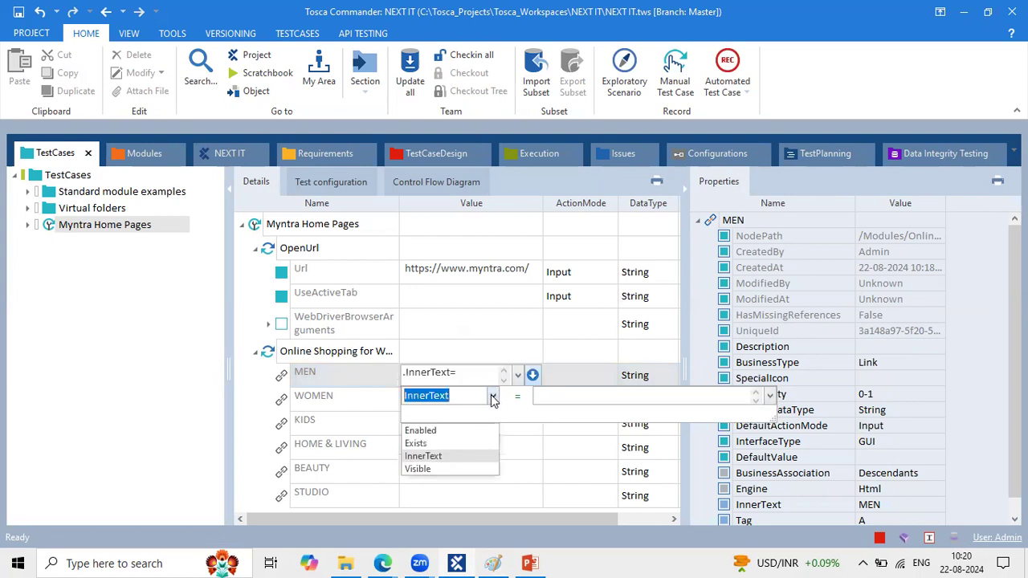
click(448, 458)
click(451, 396)
drag(450, 397, 403, 397)
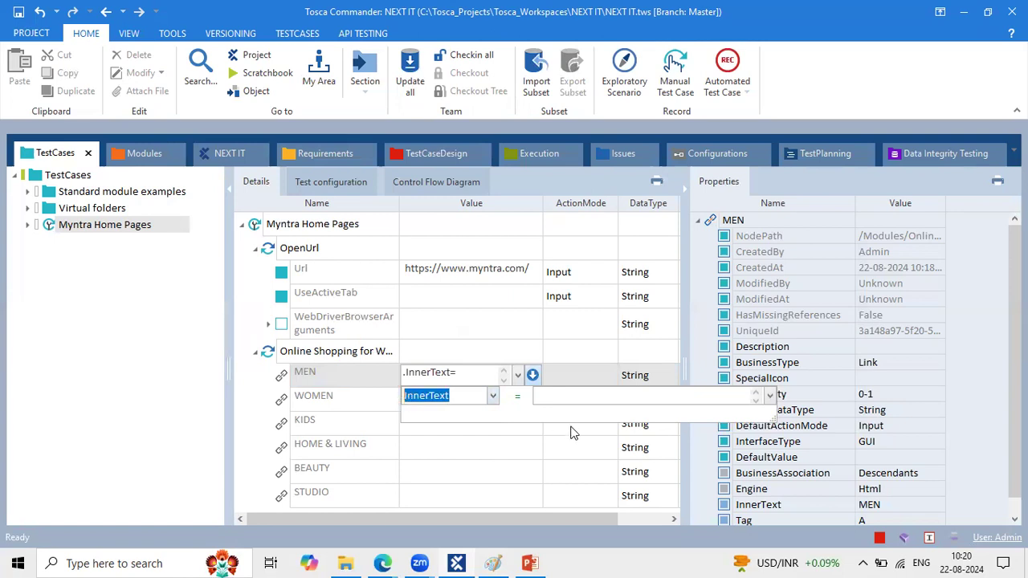
Step: Set the MEN link's InnerText value to MEN and its action mode to Verify
click(564, 396)
text(MEN)
key(Escape)
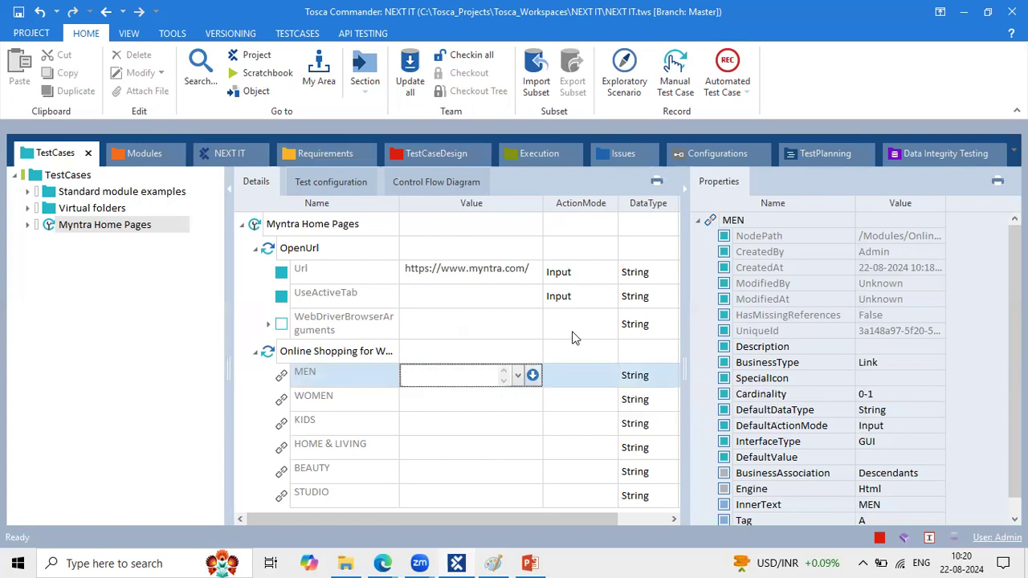
click(573, 338)
click(464, 380)
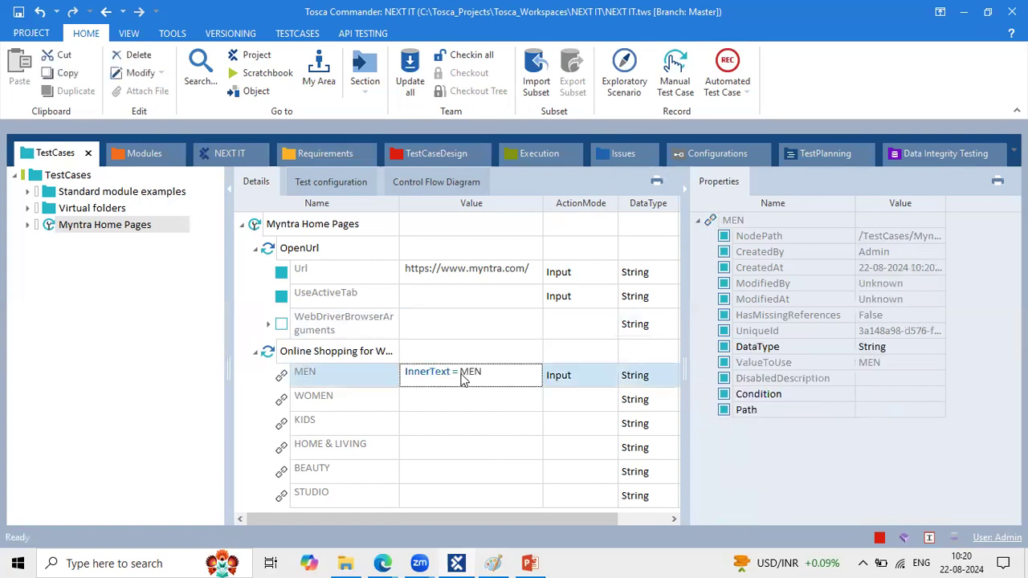
click(585, 378)
text(Verify)
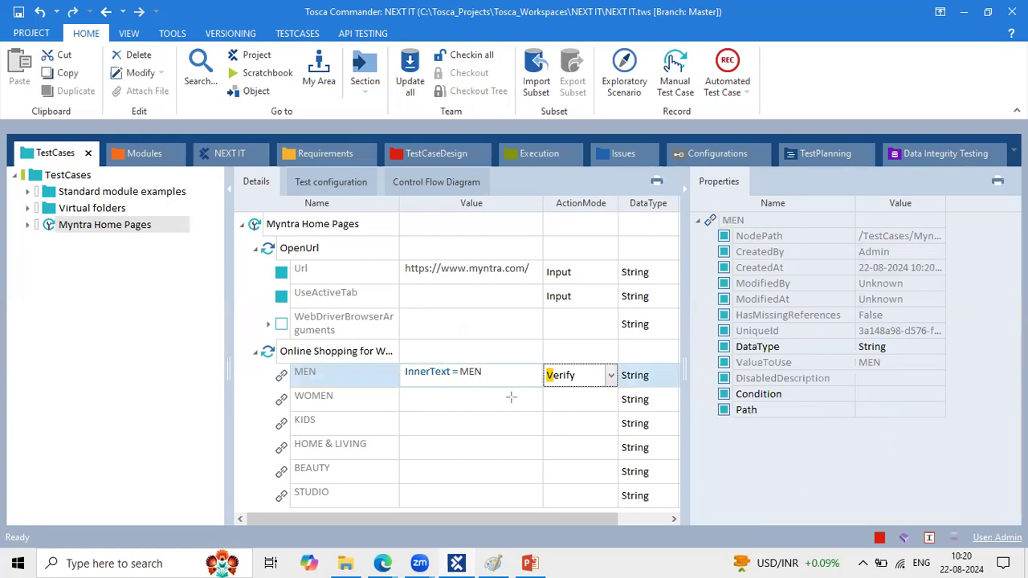
drag(397, 364, 509, 383)
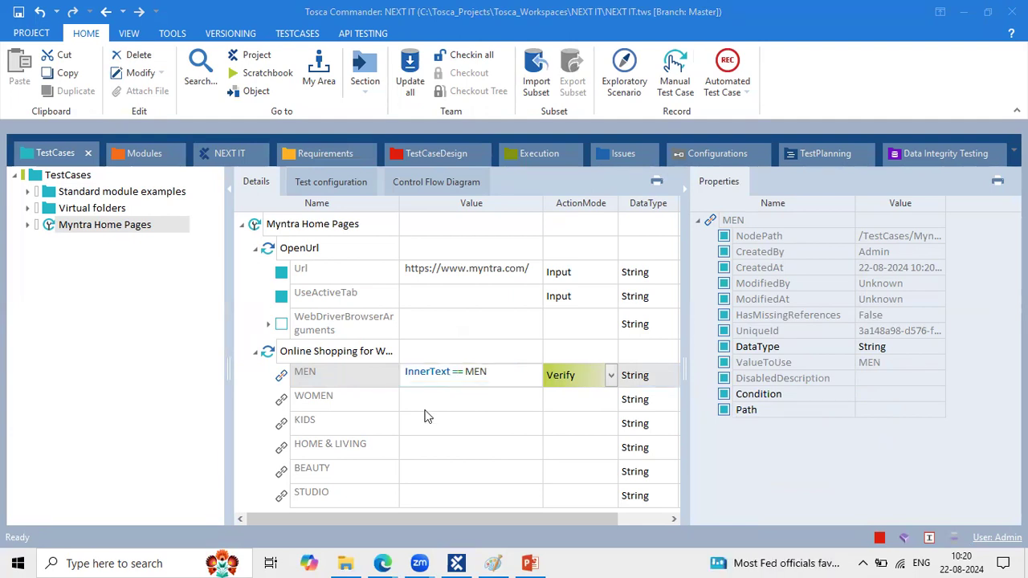
Step: Set the WOMEN link to check InnerText against WOMEN, with the action mode Verify
click(462, 405)
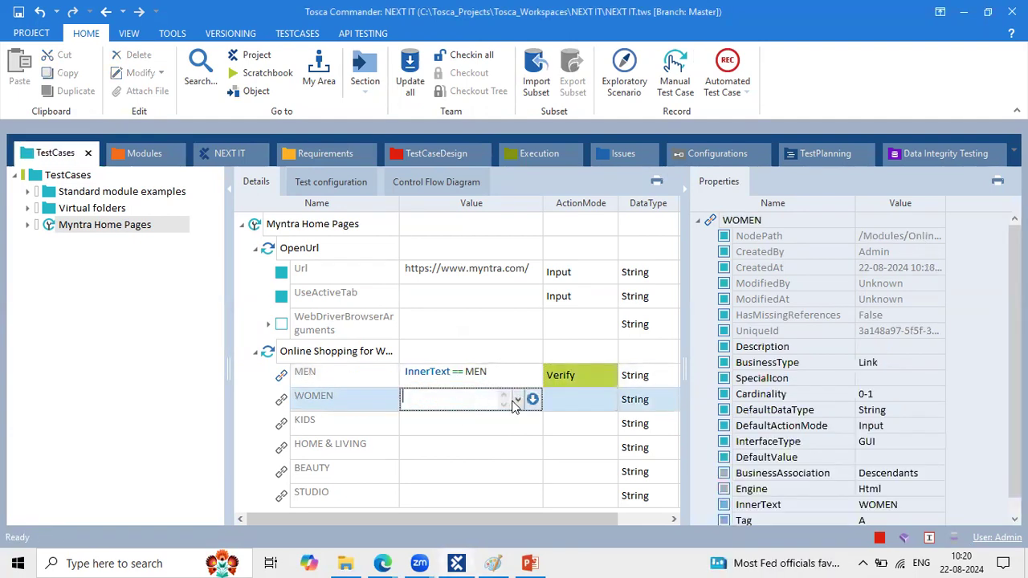
click(516, 401)
click(492, 421)
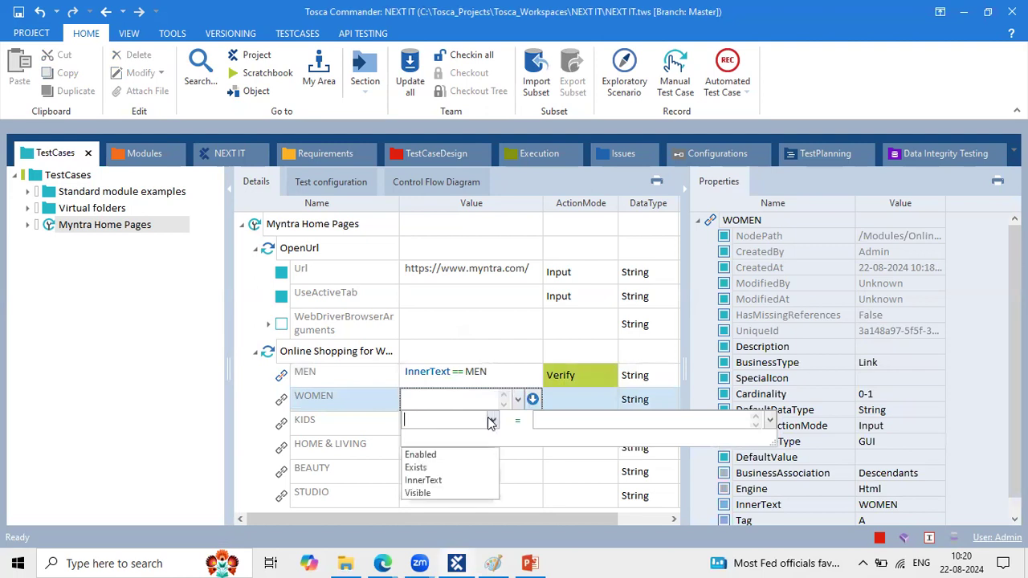
click(438, 481)
click(566, 413)
text(WON)
key(BackSpace)
text(MEN)
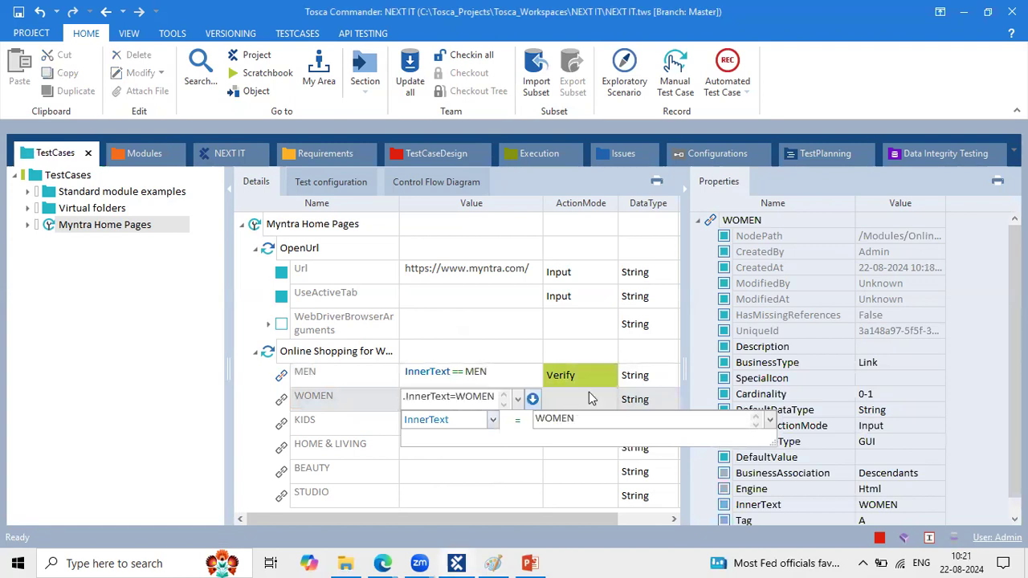
click(589, 394)
click(611, 399)
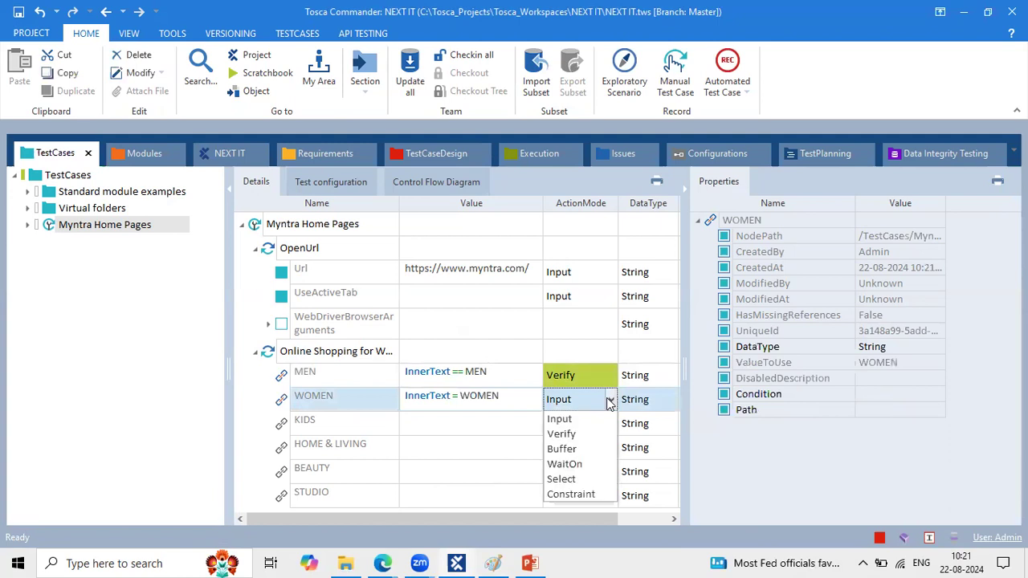
click(561, 434)
Step: Set the KIDS link to check InnerText against KIDS, with the action mode Verify
click(507, 418)
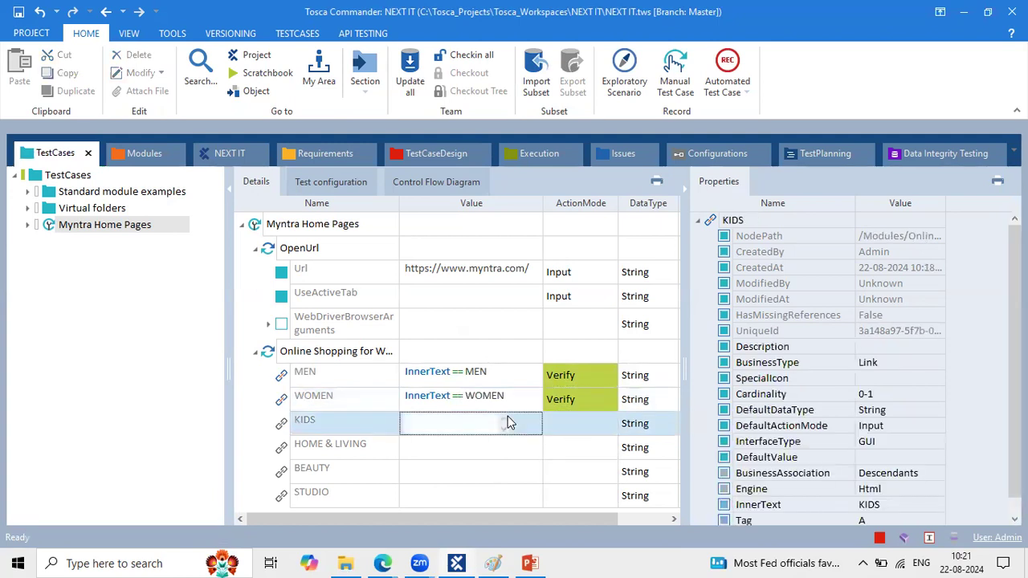
click(534, 423)
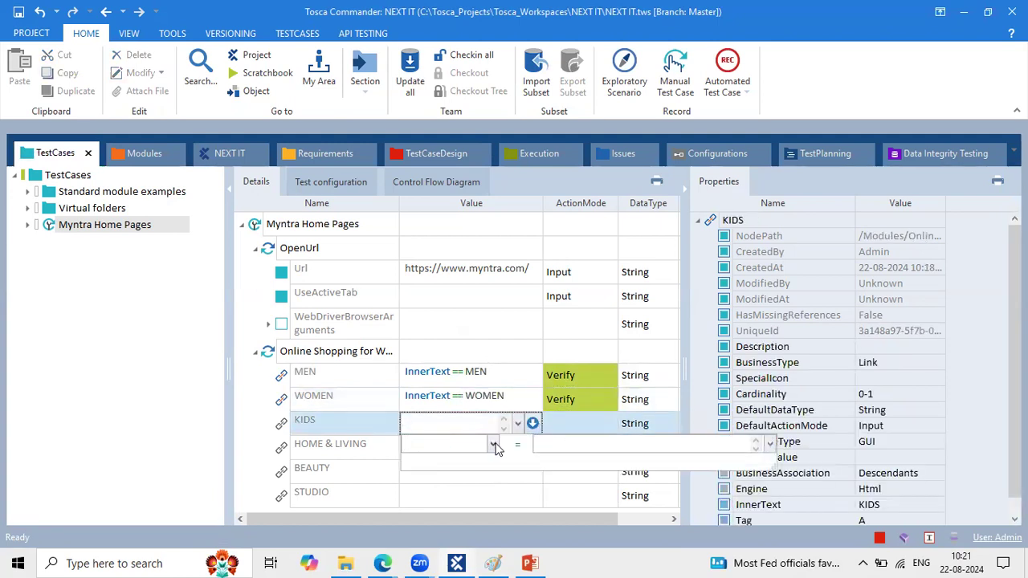
click(497, 445)
click(429, 506)
click(563, 444)
text(KIDS)
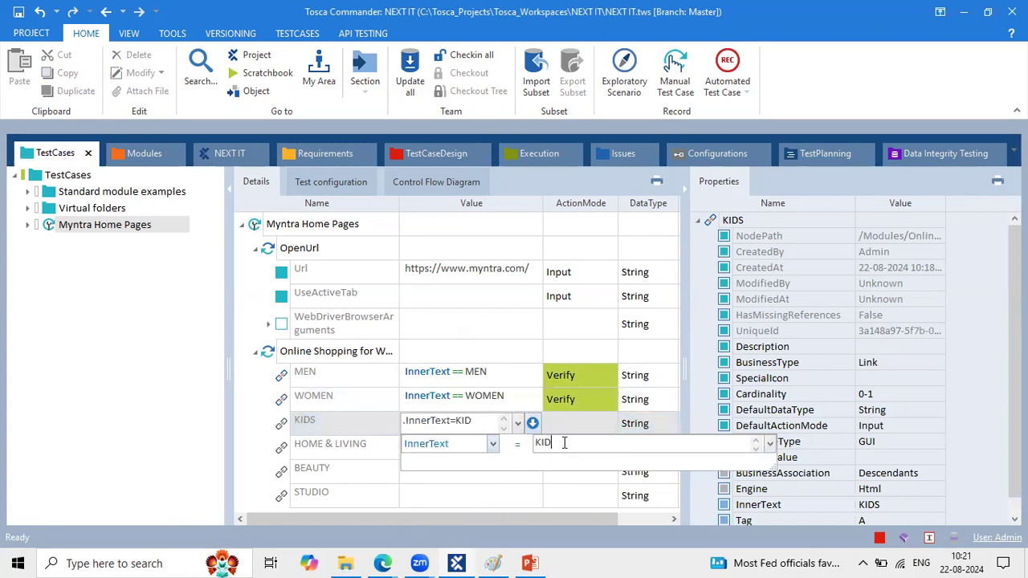
click(595, 424)
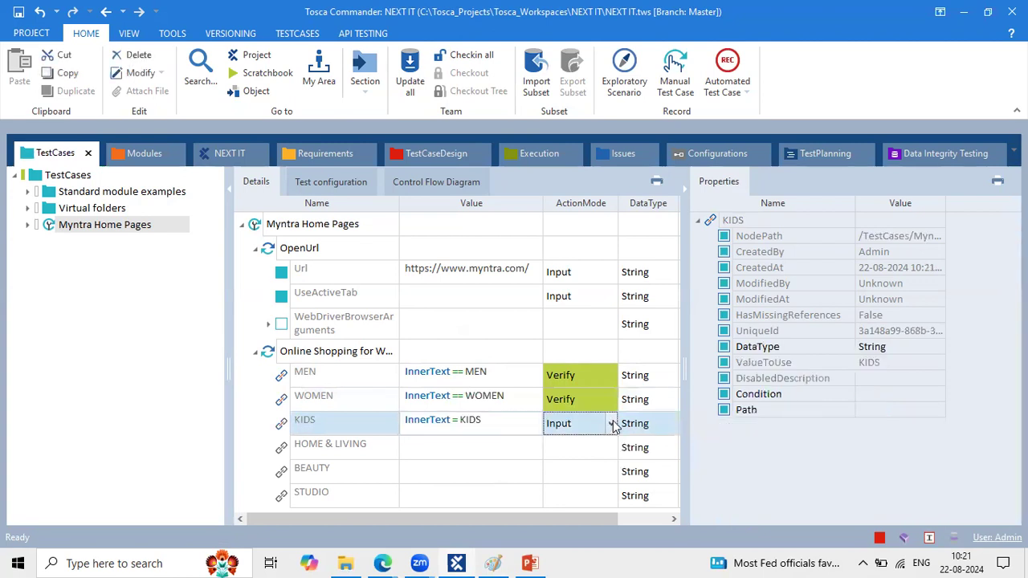
click(611, 423)
click(575, 455)
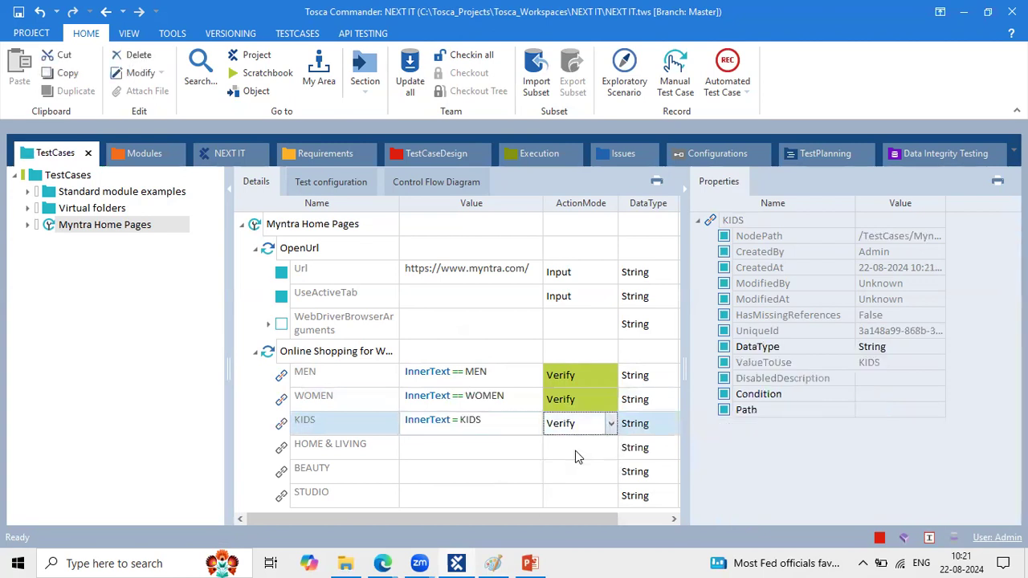
Step: Set the HOME & LIVING link to check InnerText against HOME & LIVING, with the action mode Verify
click(515, 452)
click(515, 455)
click(533, 448)
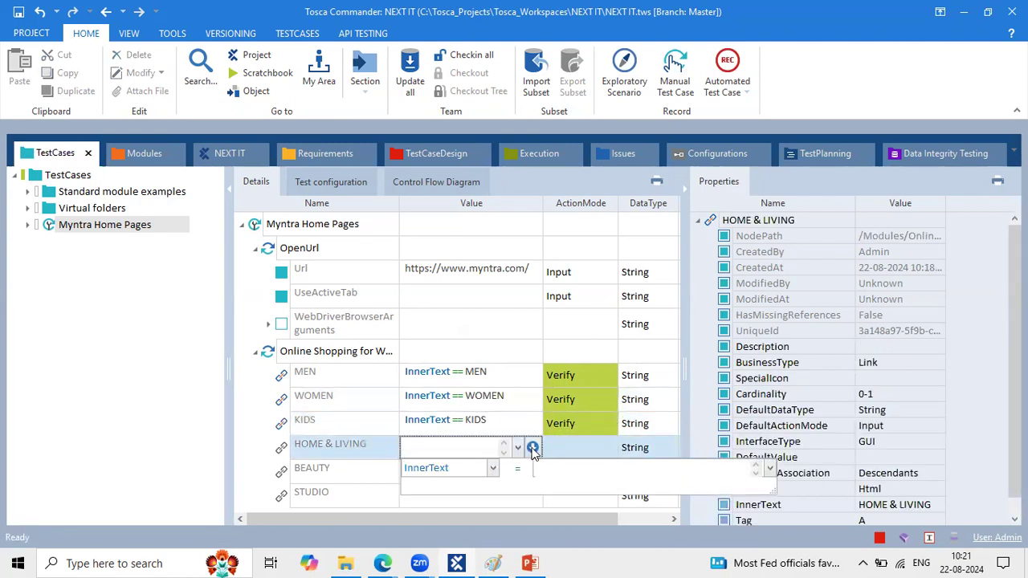
click(492, 471)
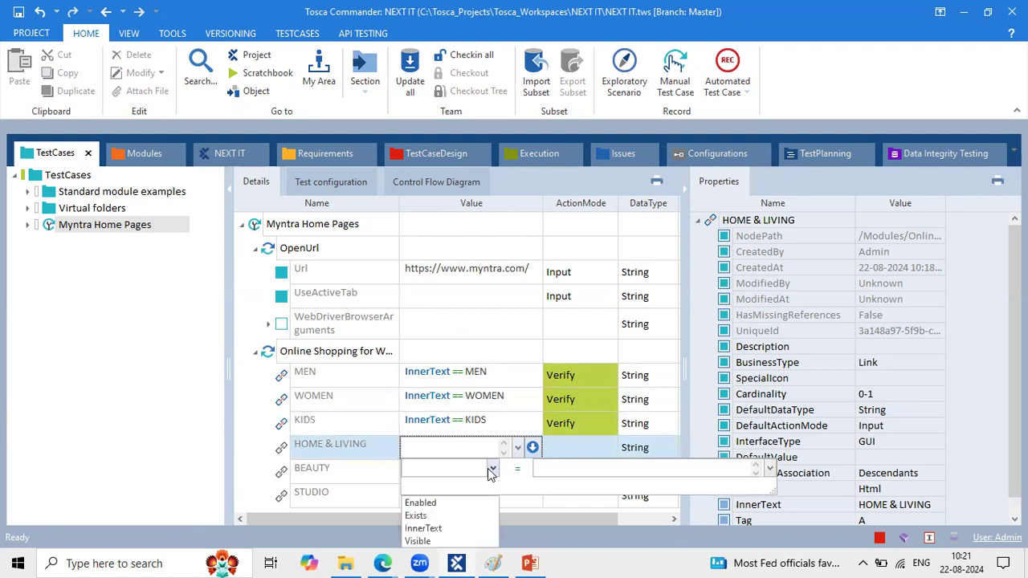
click(423, 528)
click(553, 464)
text(HOME & )
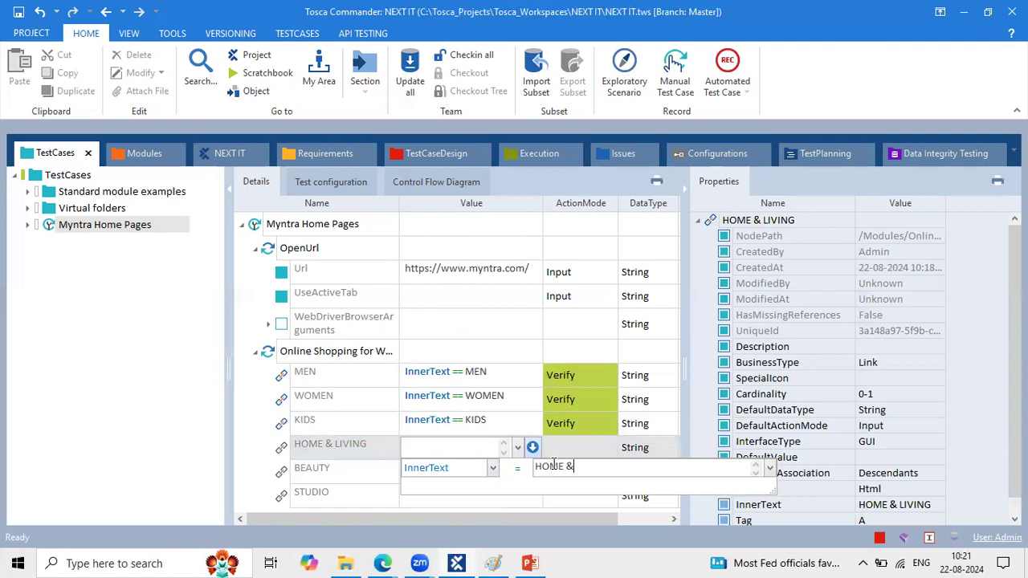
text(LIVING)
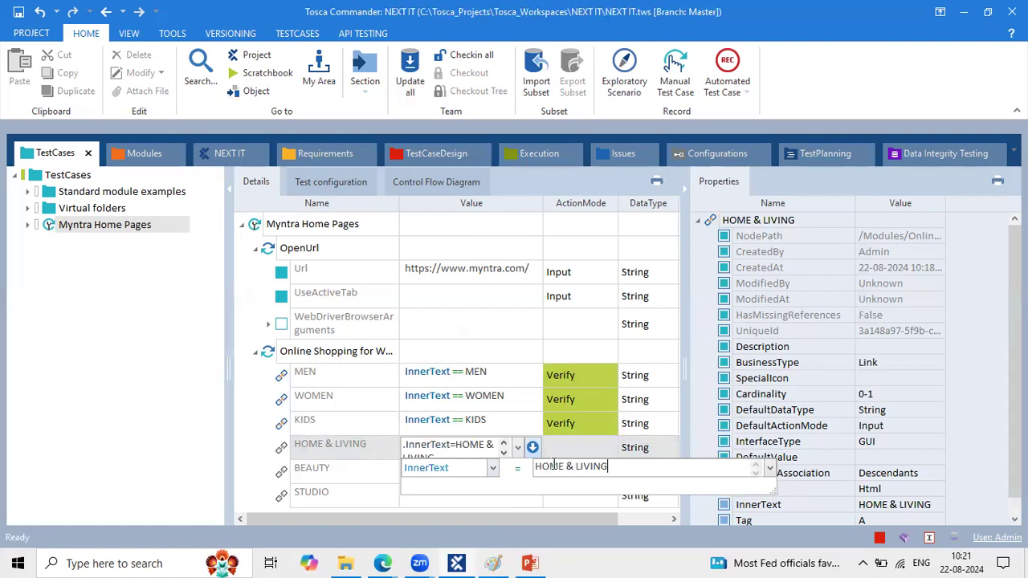
click(600, 434)
click(583, 457)
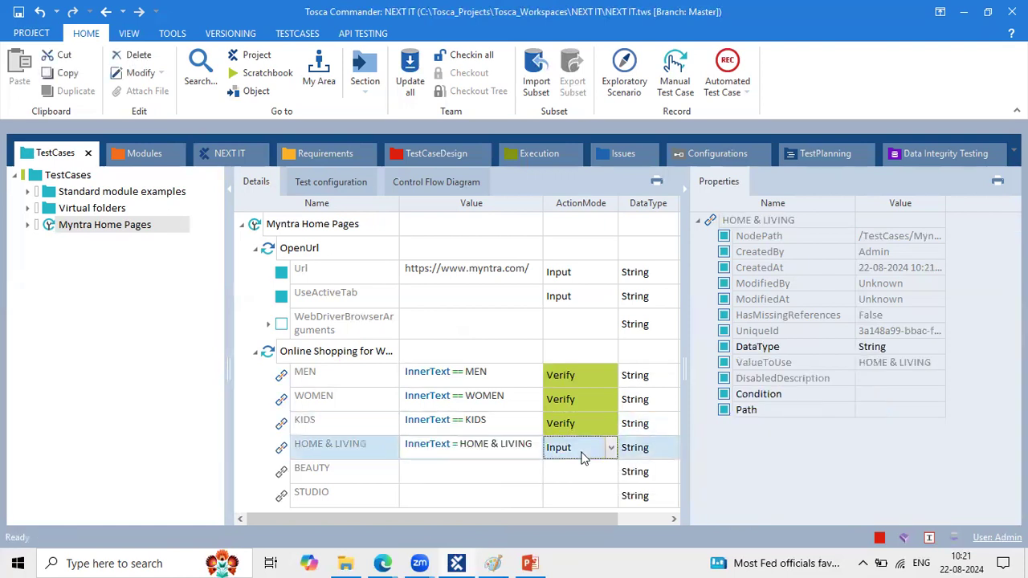
click(611, 450)
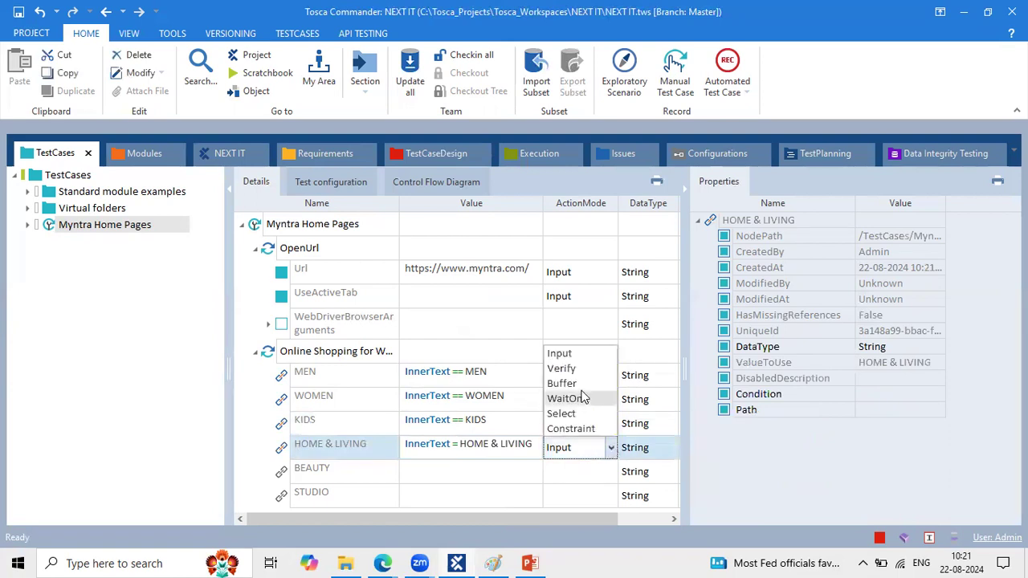
click(571, 369)
click(480, 407)
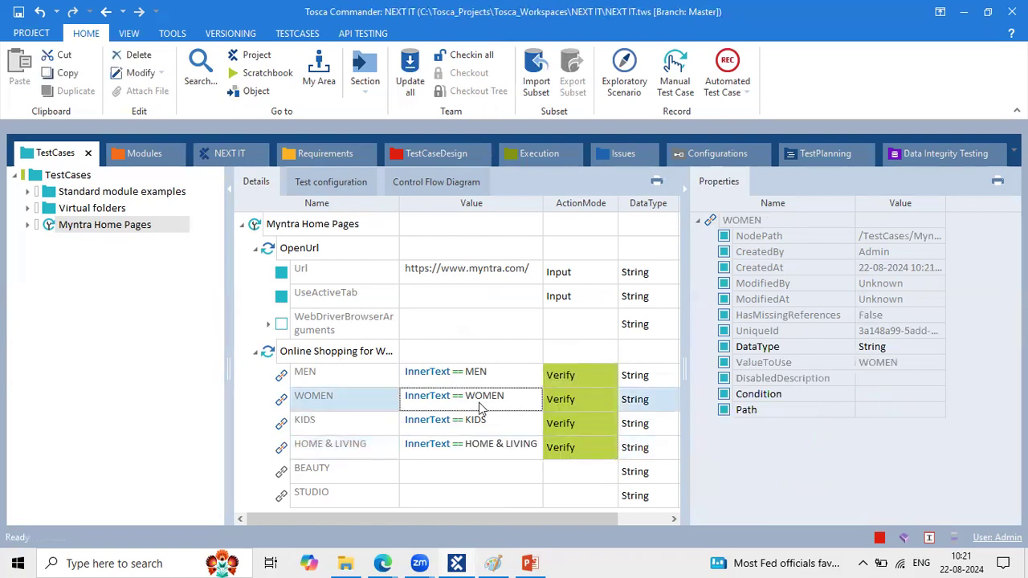
Step: Set the BEAUTY link to check InnerText against BEAUTY, with the action mode Verify
click(425, 475)
click(425, 476)
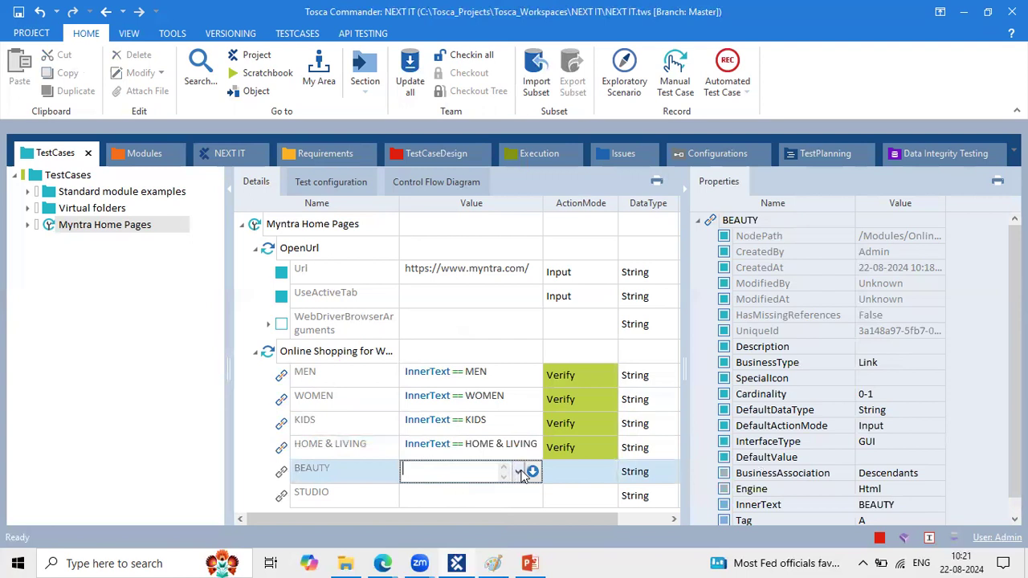
click(532, 473)
click(493, 494)
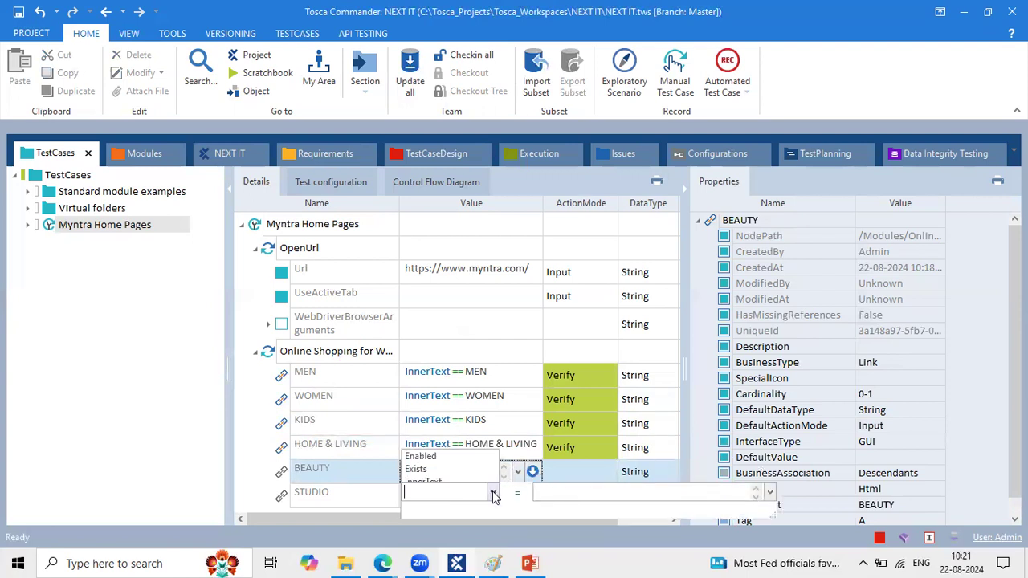
click(460, 482)
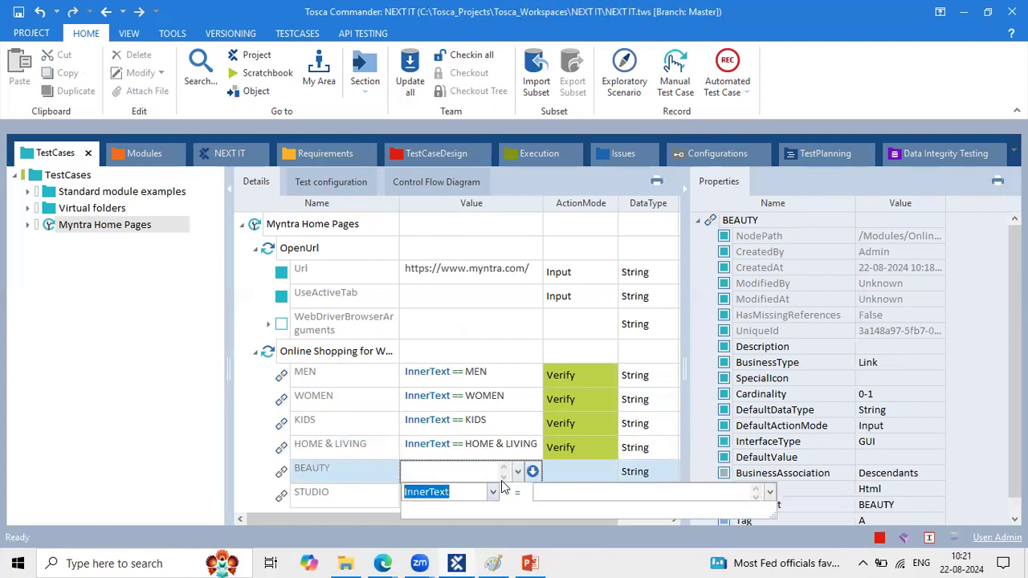
click(558, 495)
text(BEA)
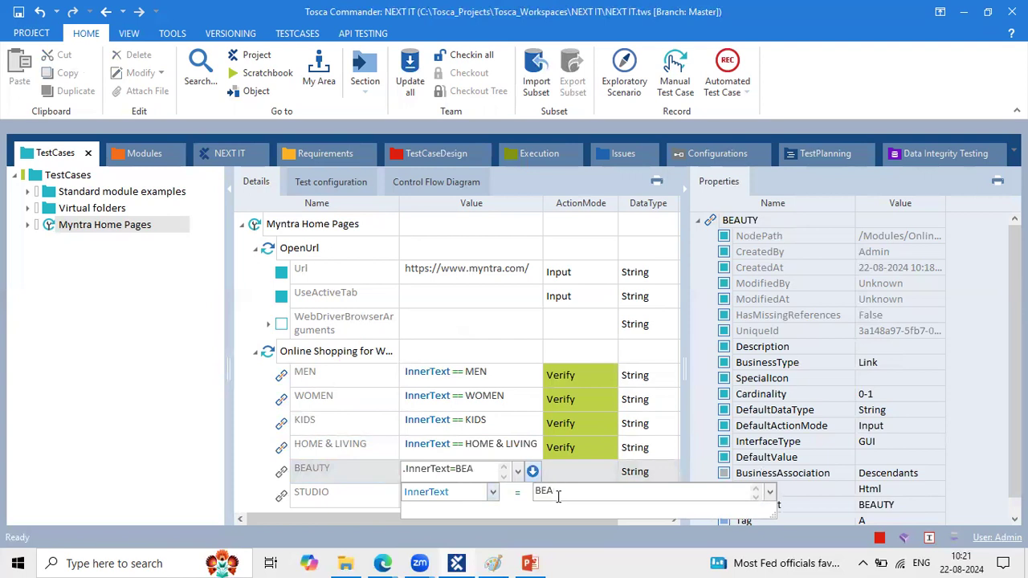
text(UTY)
click(572, 466)
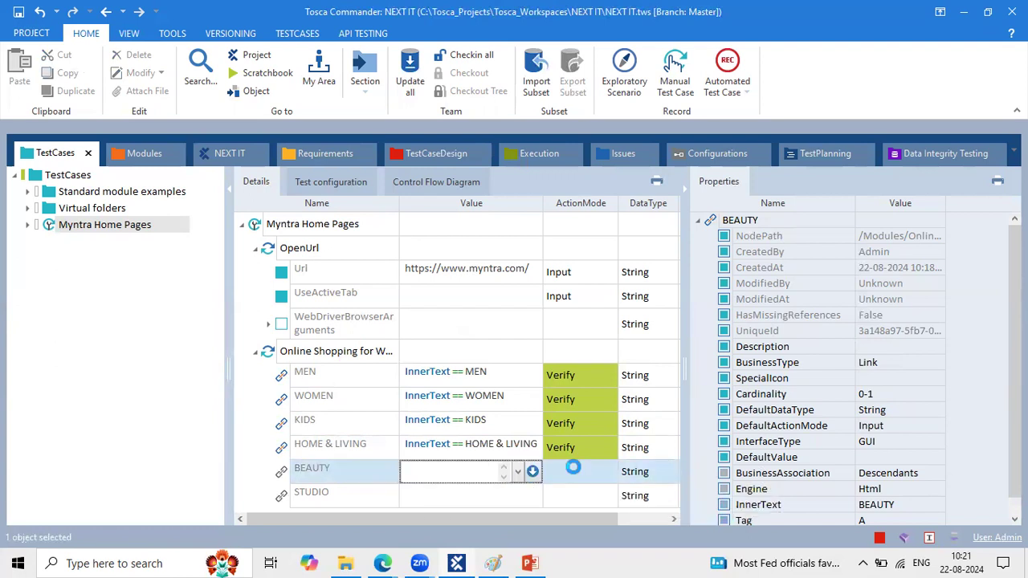
click(574, 474)
click(611, 471)
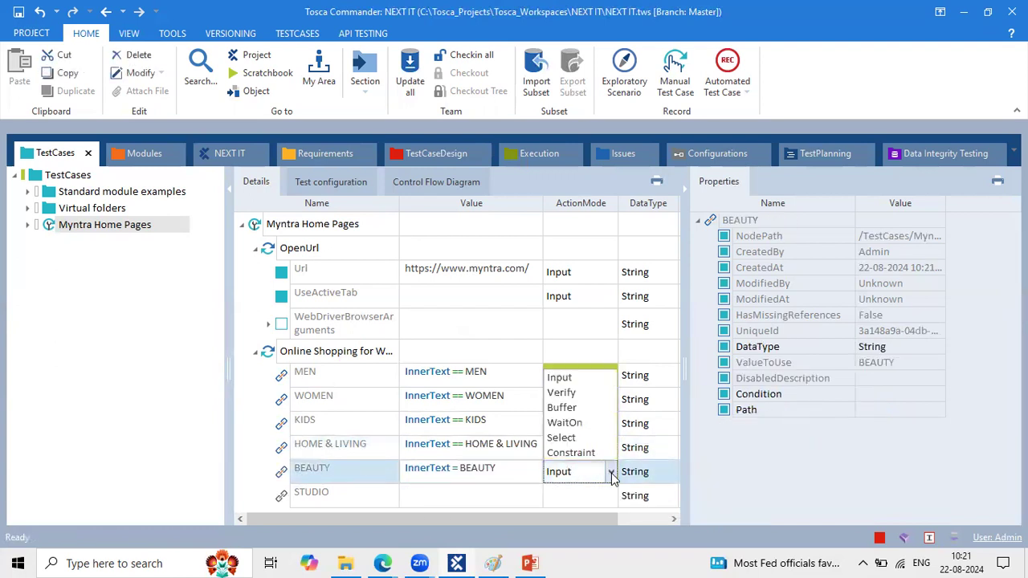
click(578, 395)
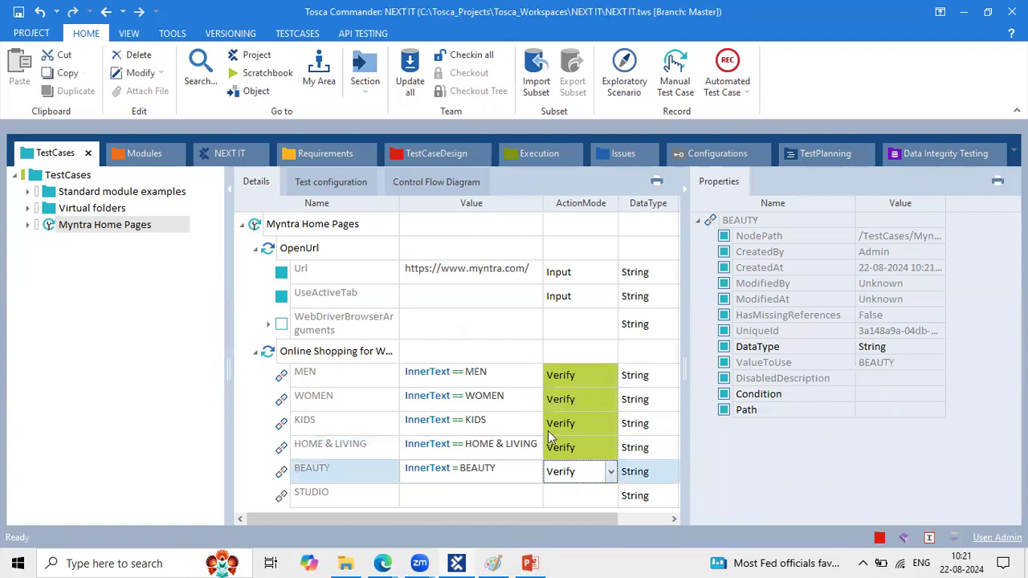
click(465, 478)
click(465, 478)
click(466, 471)
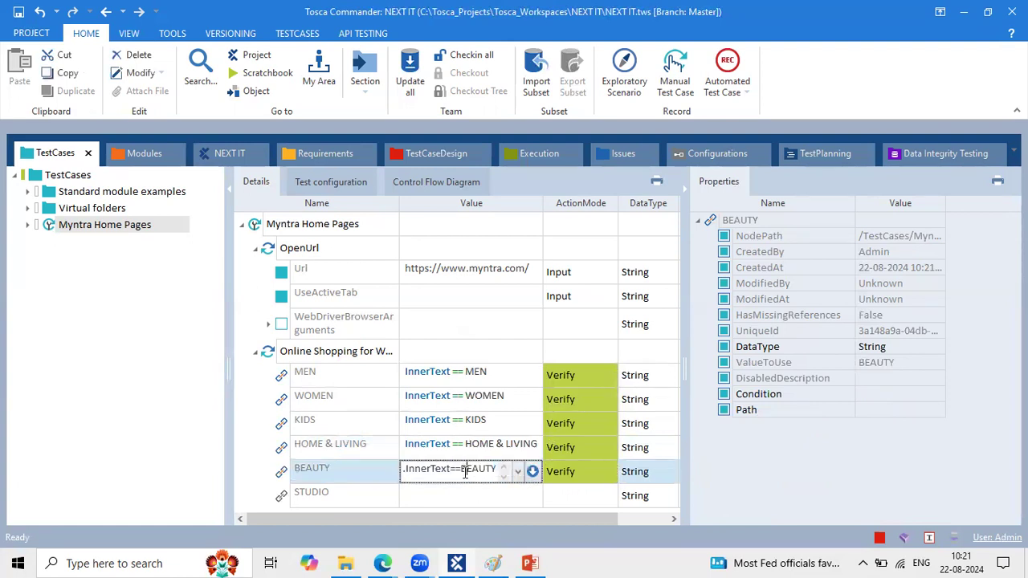
key(ctrl+a)
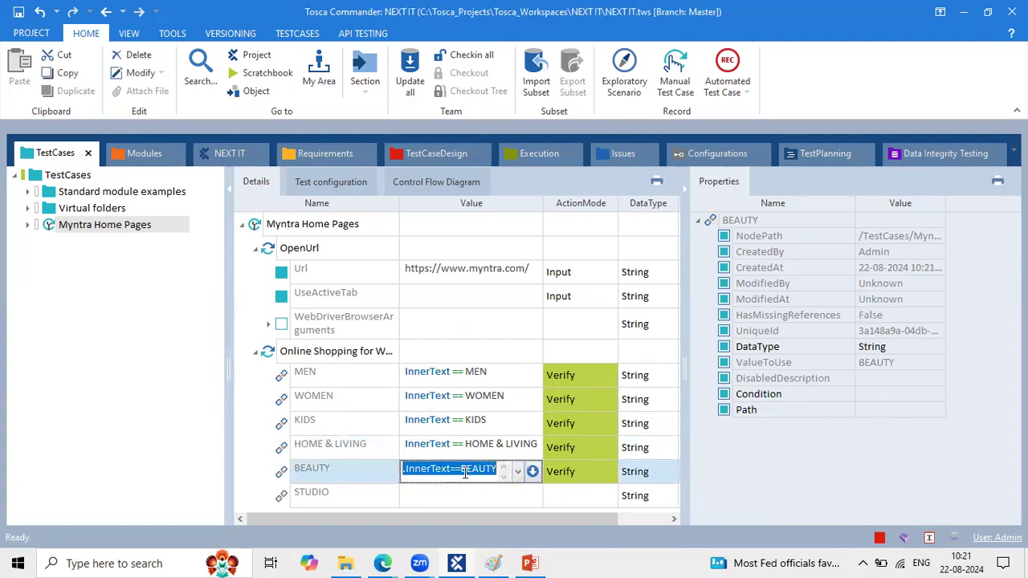
click(471, 397)
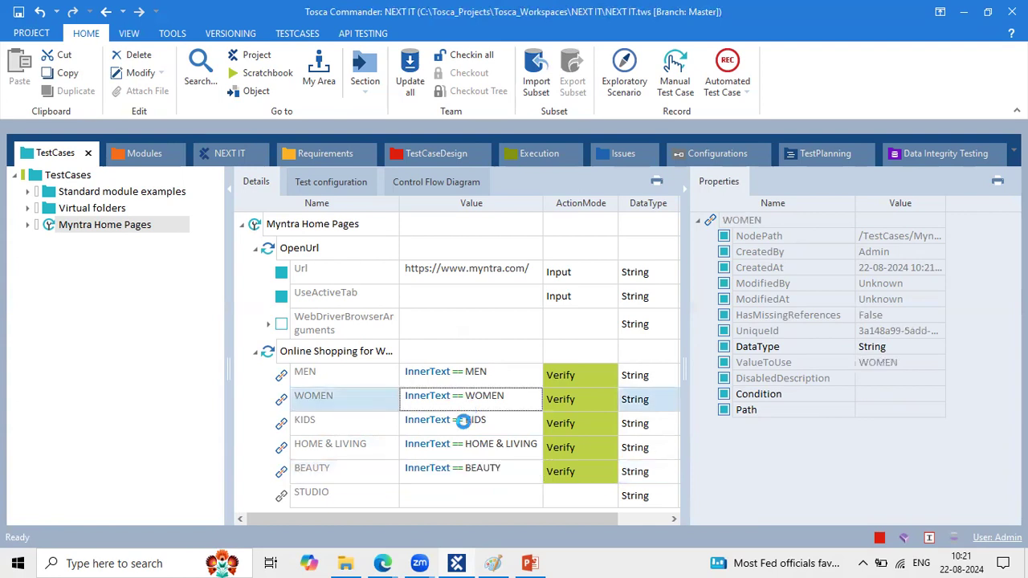
Step: Set the STUDIO link to use the InnerText property with the value STUDIOQQ
click(404, 495)
click(403, 495)
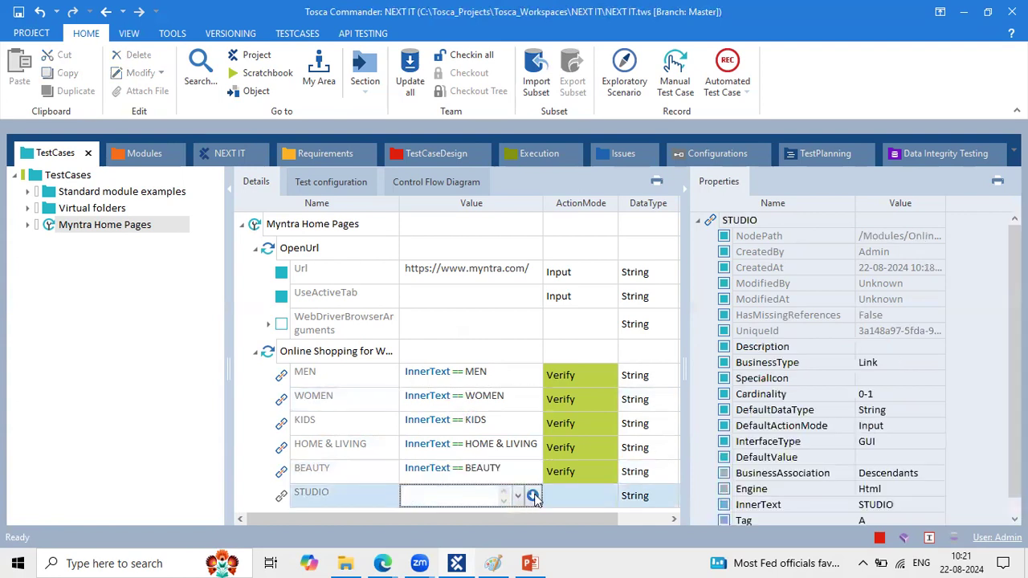
click(534, 496)
click(492, 517)
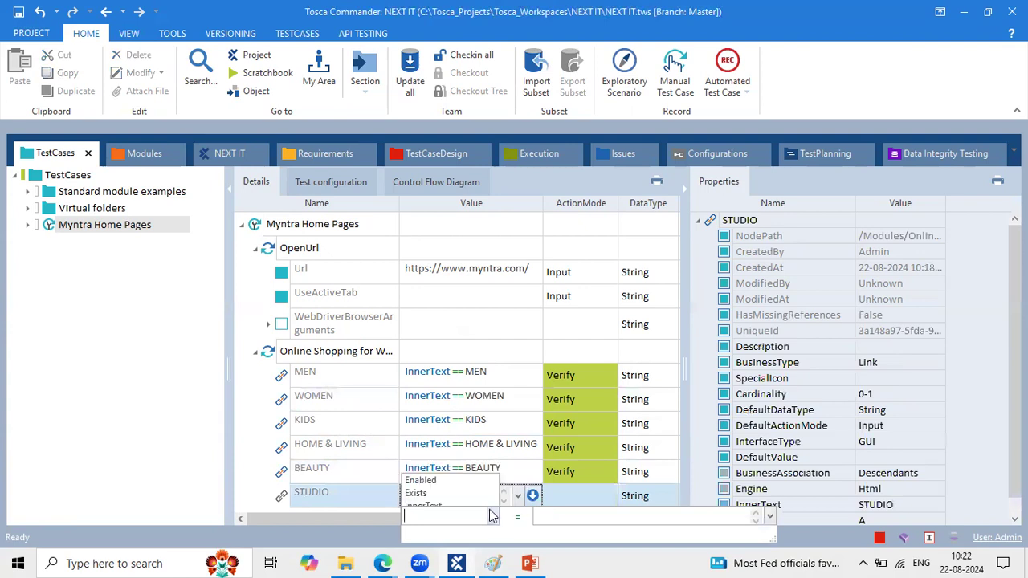
click(473, 504)
click(575, 514)
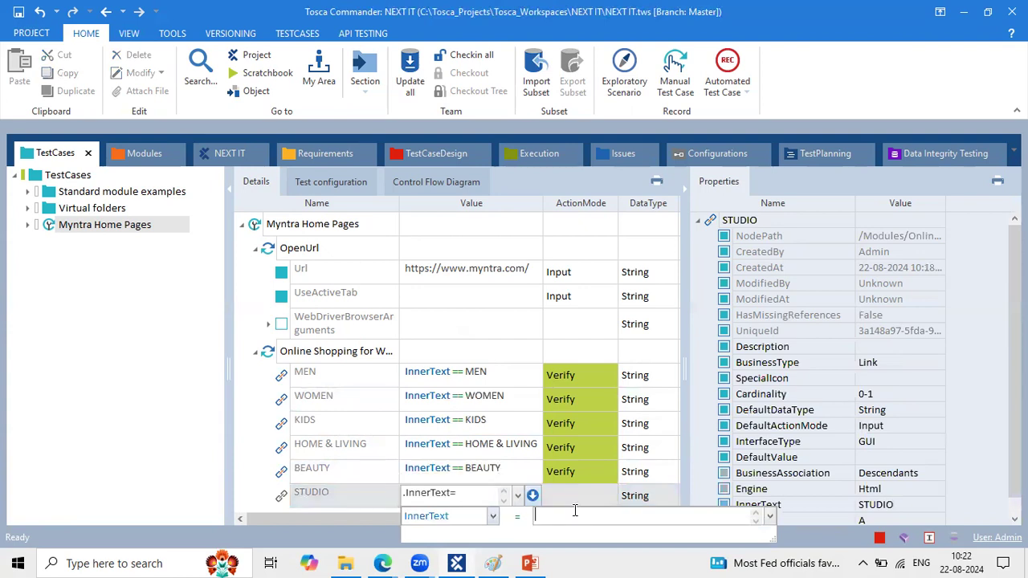
text(STUDIOQQ)
click(533, 496)
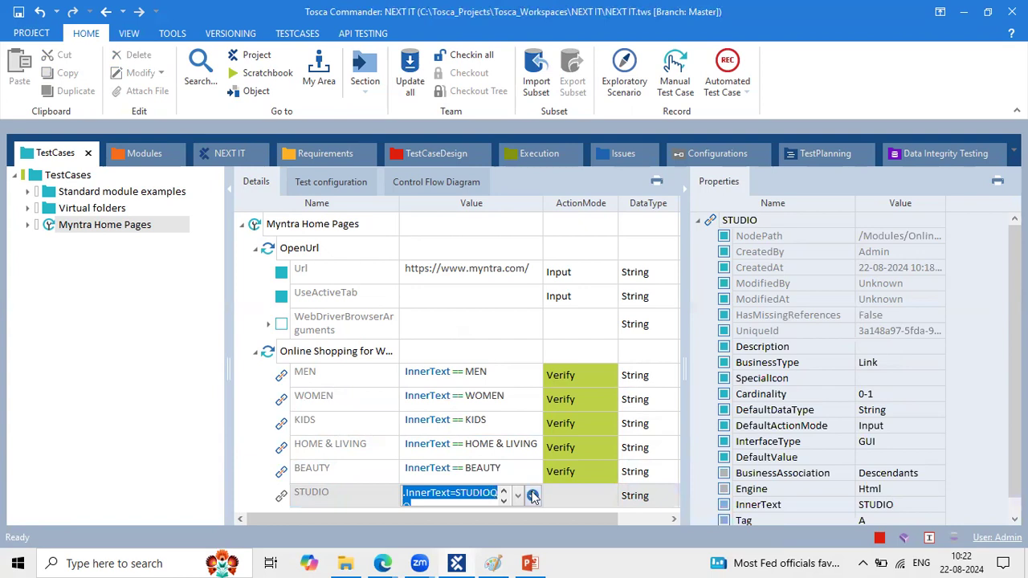
Step: Widen the Value column and set the STUDIO link's action mode to Verify
drag(543, 203, 582, 199)
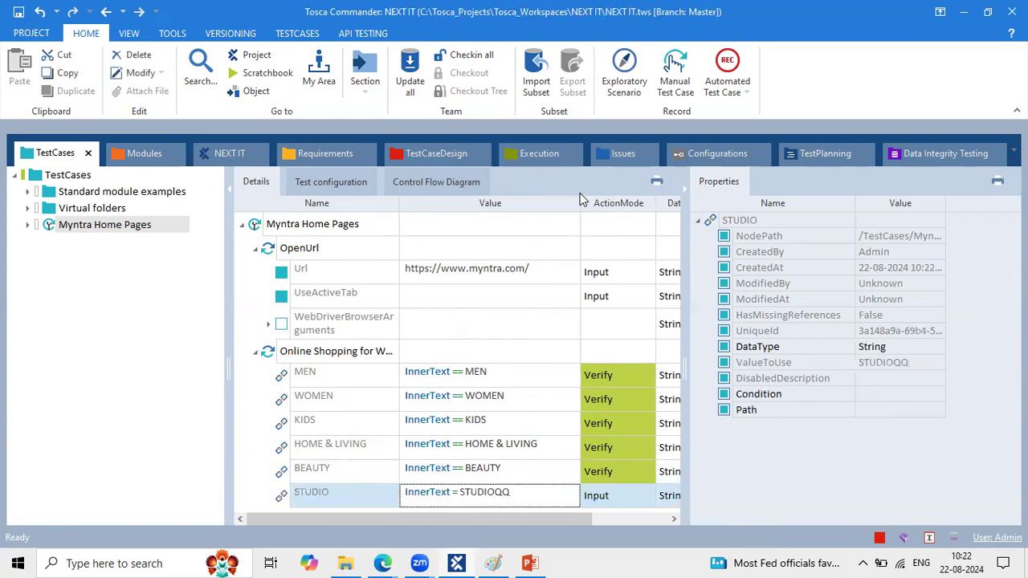
click(527, 354)
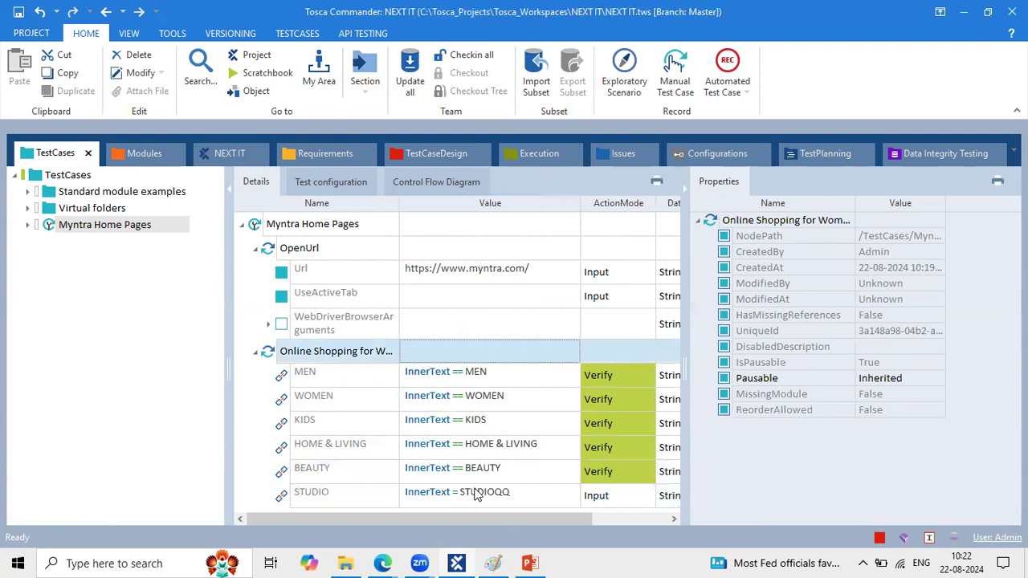
click(649, 496)
click(649, 496)
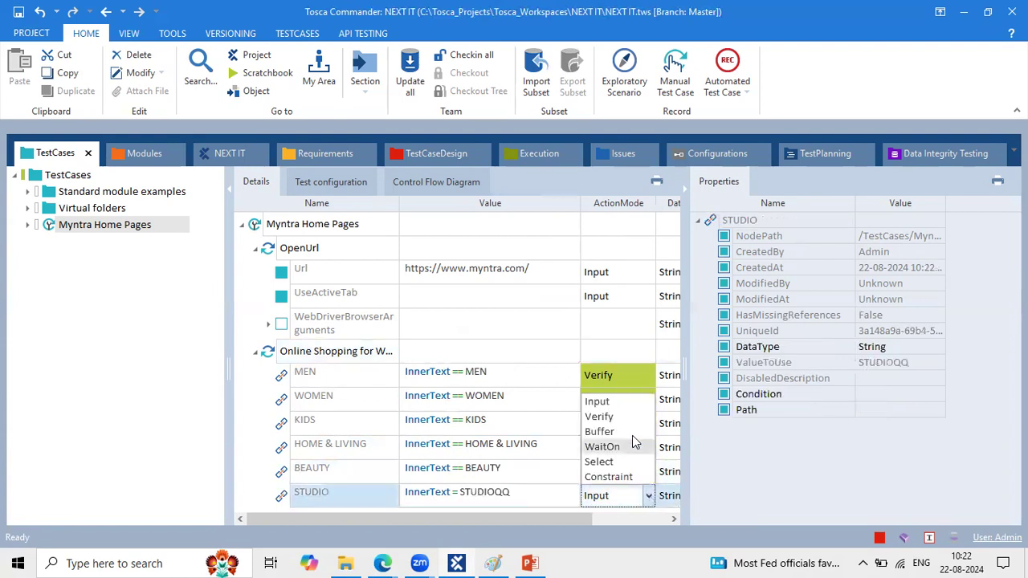
click(623, 419)
click(530, 444)
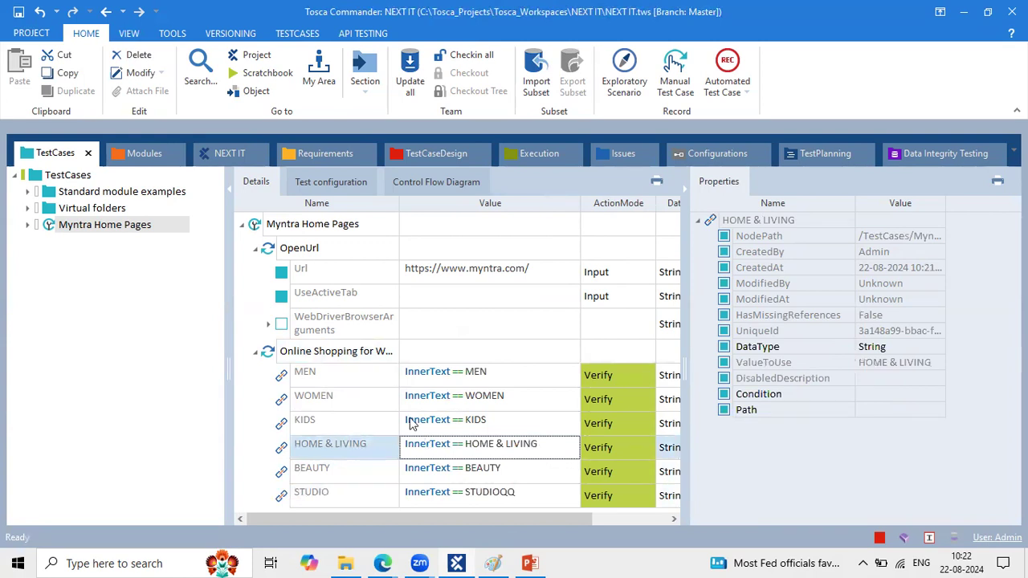
Step: Collapse the OpenUrl step of the Myntra Home Pages test case
click(255, 249)
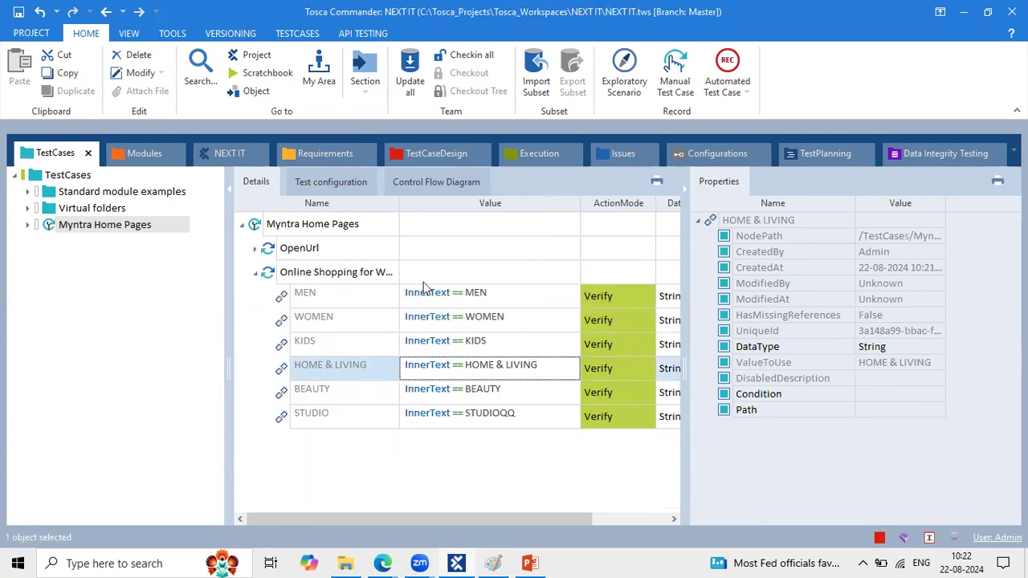
click(491, 562)
click(491, 562)
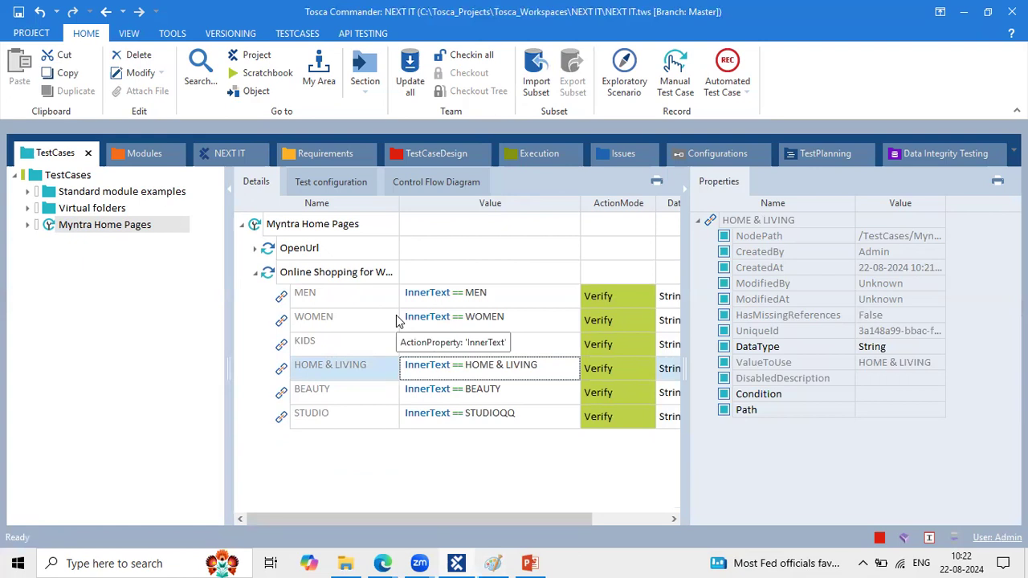
Step: Open the Html folder of the TBox XEngines standard modules
click(137, 154)
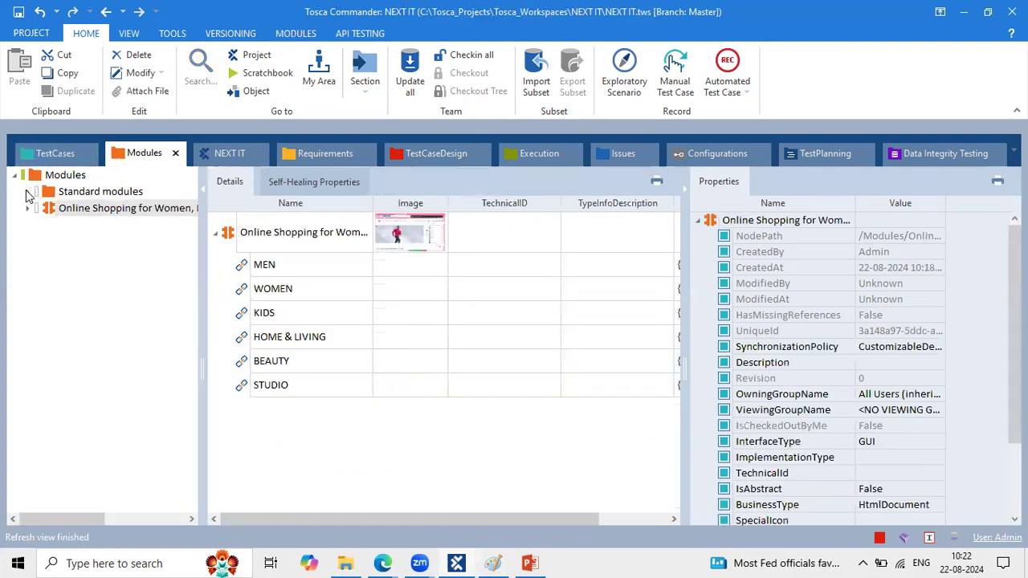
click(28, 192)
click(88, 193)
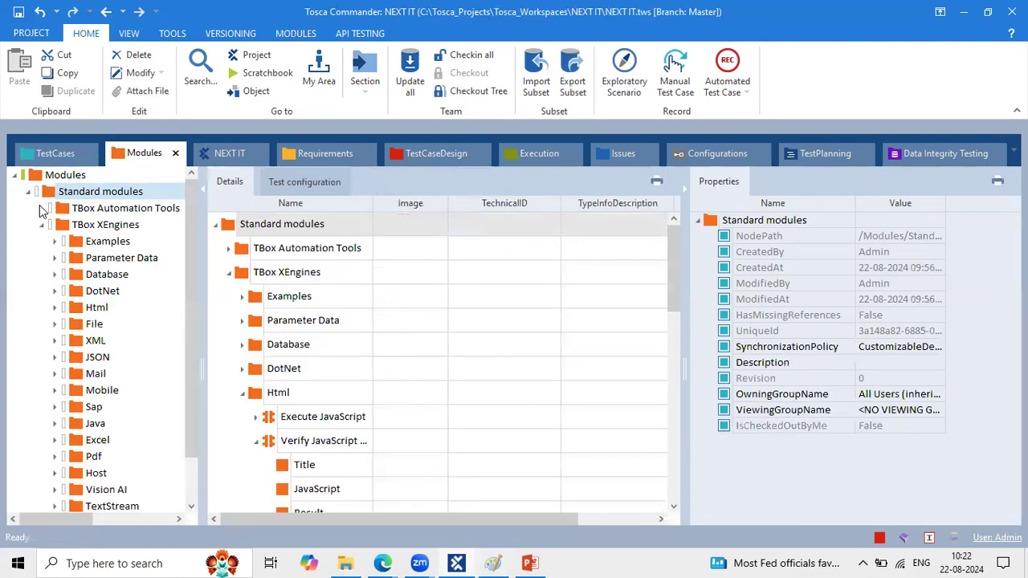
click(41, 208)
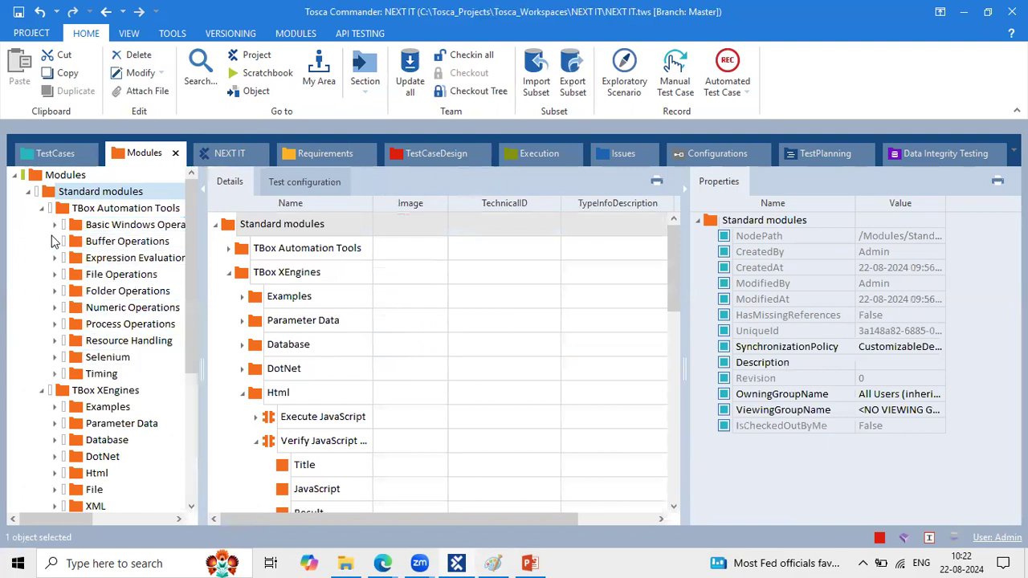
click(38, 208)
click(95, 308)
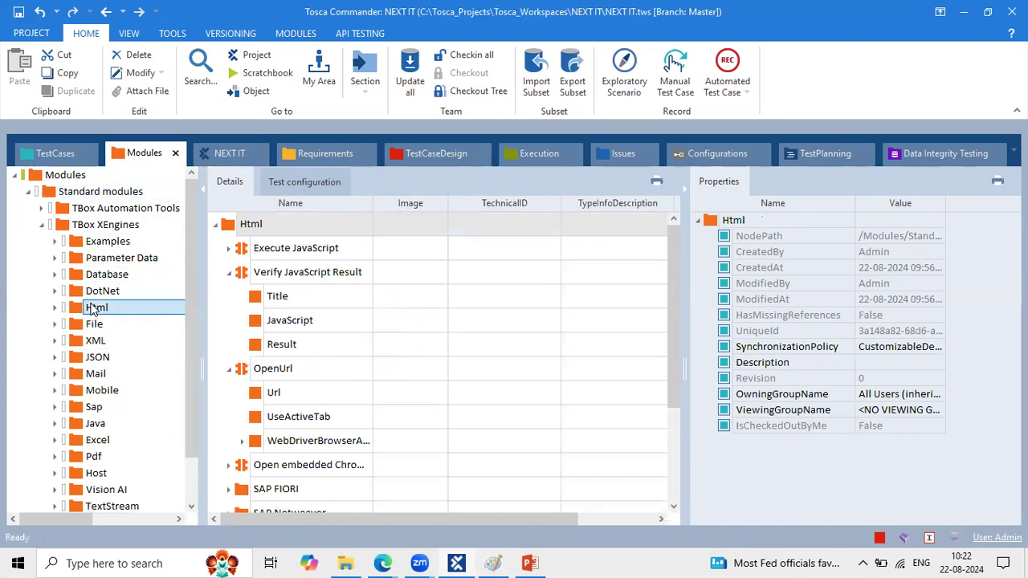
Step: Add the CloseBrowser module as the last step of the Myntra Home Pages test case and expand it to its Title value
click(229, 272)
click(231, 296)
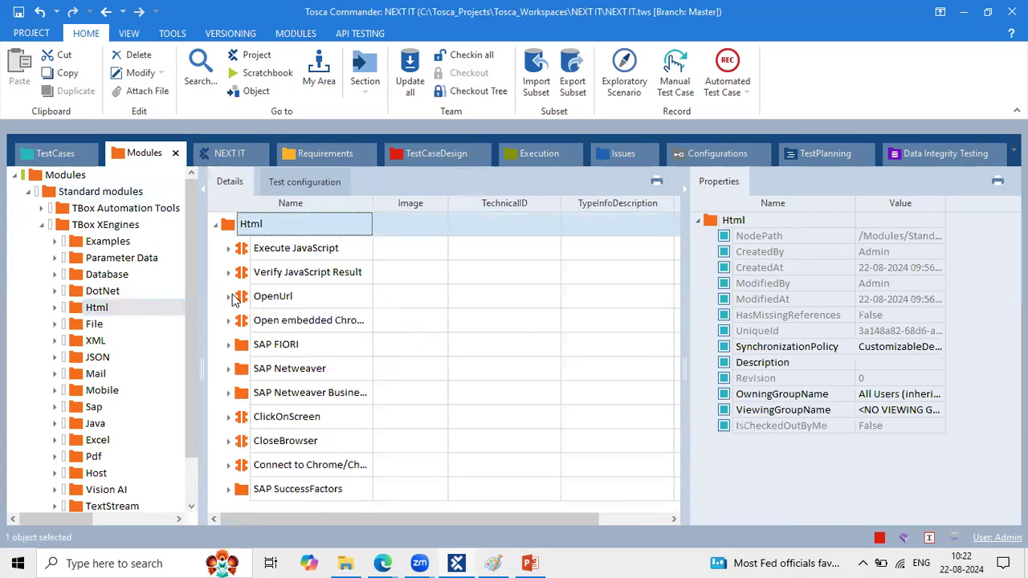
click(260, 442)
click(259, 444)
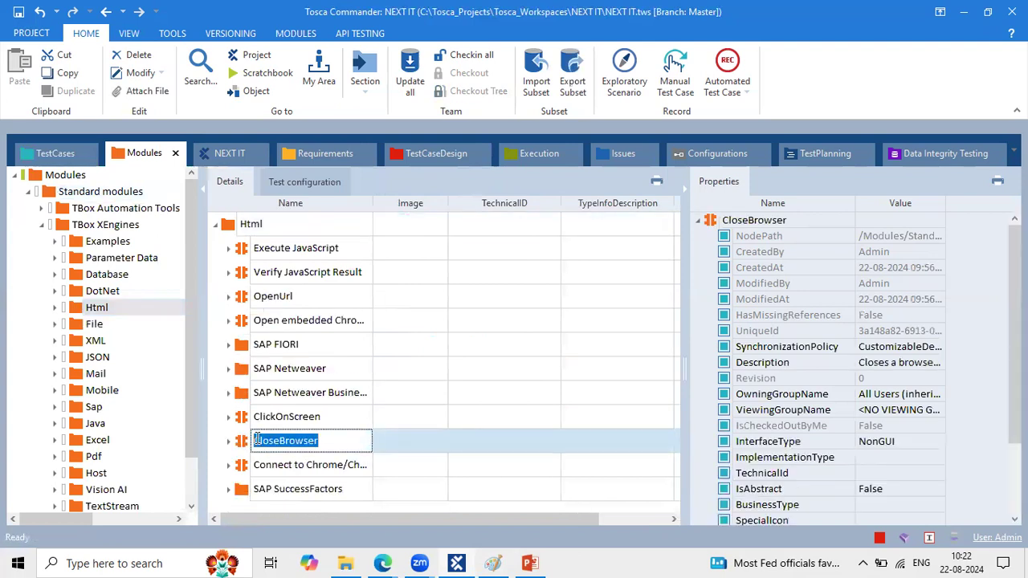
drag(323, 445, 266, 229)
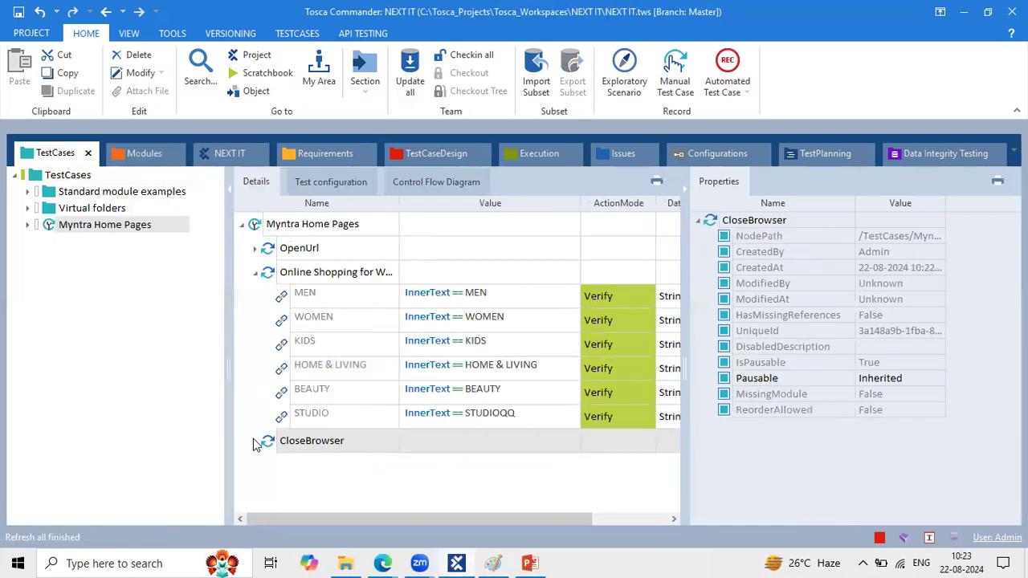
click(256, 441)
click(442, 474)
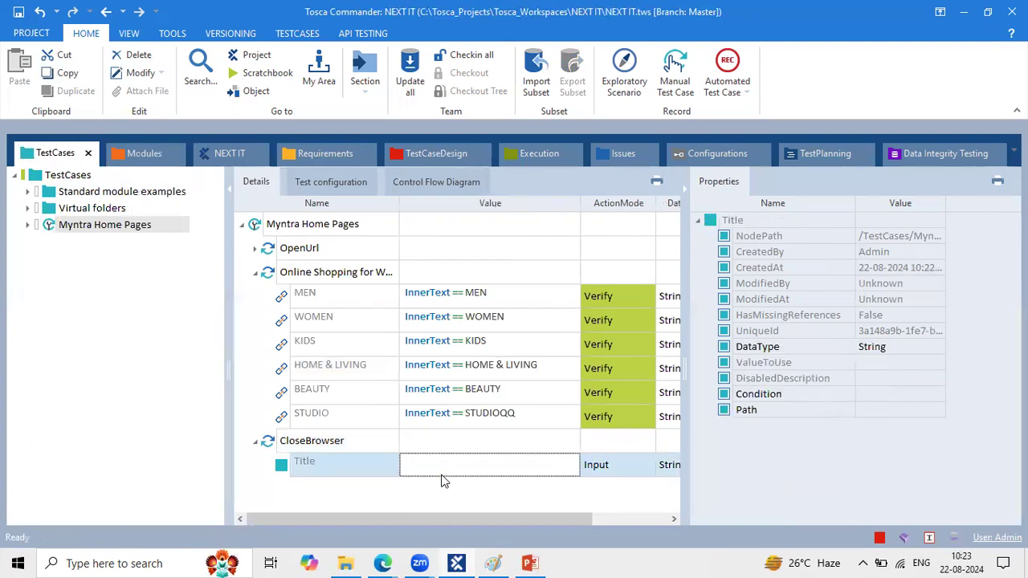
Step: Switch to the Edge browser and examine the tab title of the Myntra home page
mouse_move(391, 558)
click(409, 506)
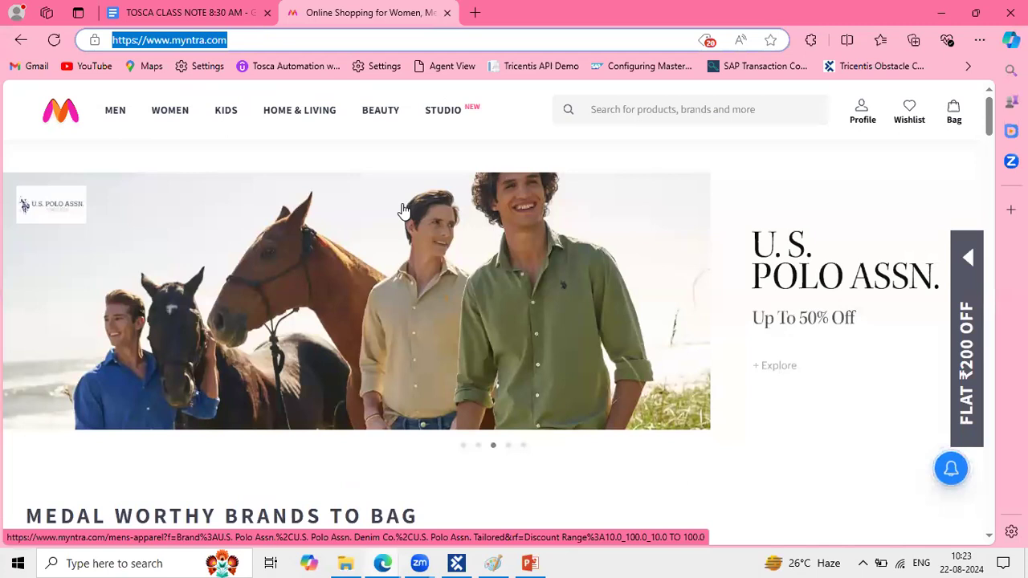
click(410, 67)
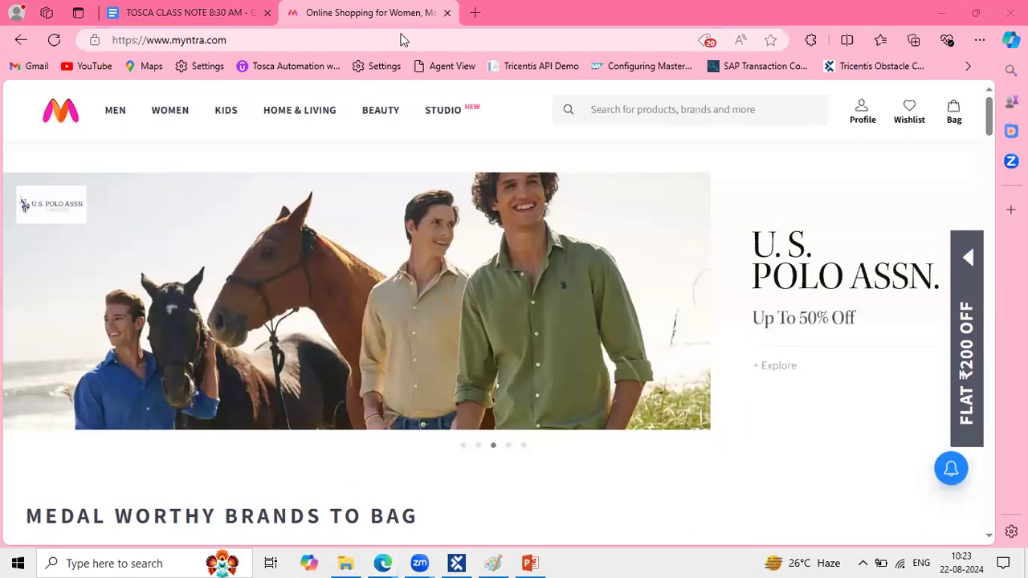
mouse_move(286, 6)
mouse_down()
mouse_move(460, 28)
mouse_move(457, 88)
mouse_move(457, 28)
mouse_up()
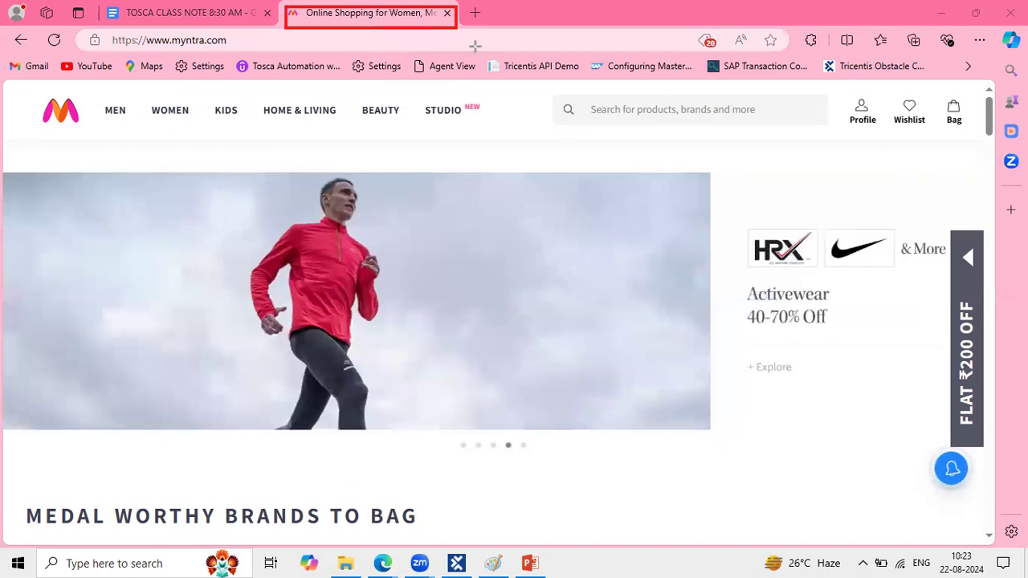
key(Escape)
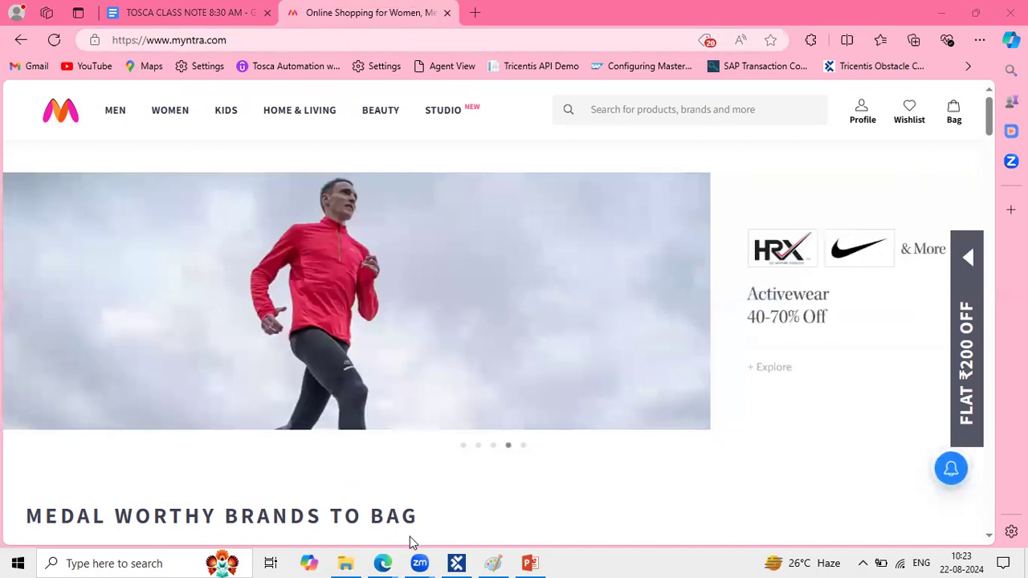
Step: Switch back to Tosca Commander and set the CloseBrowser step's Title value to Online*
click(457, 563)
click(432, 464)
text(Online*)
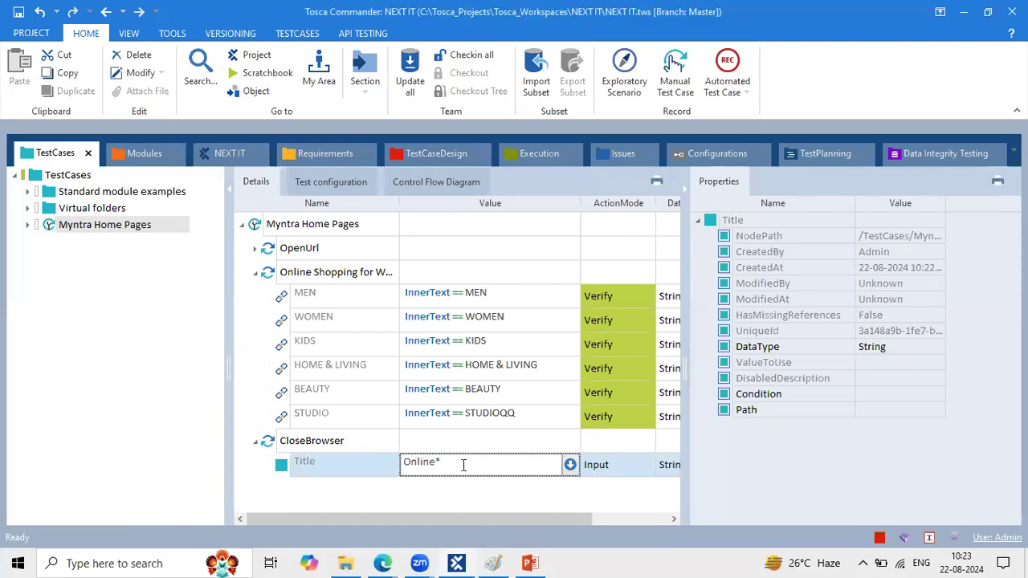
click(450, 438)
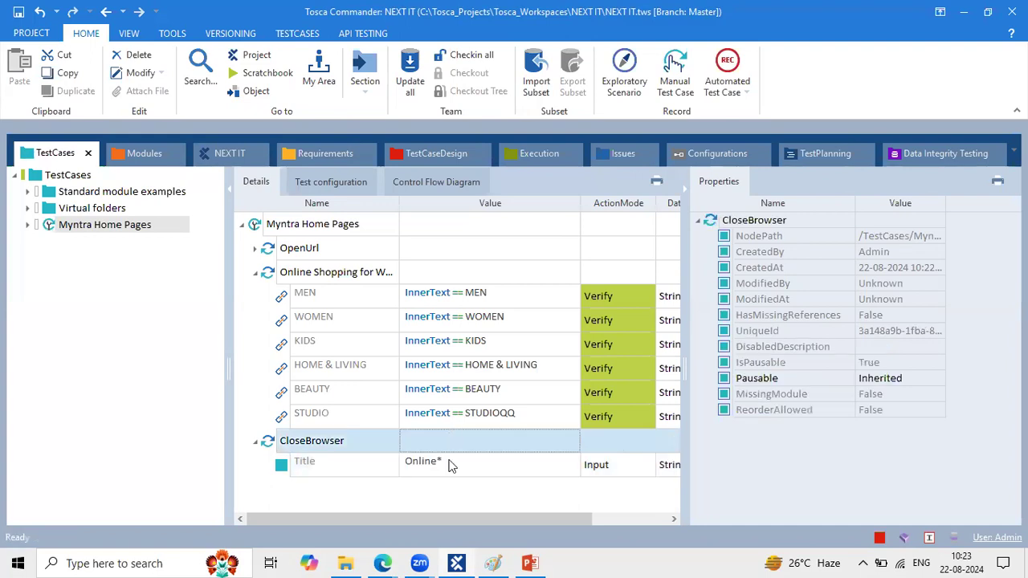
click(452, 466)
click(450, 463)
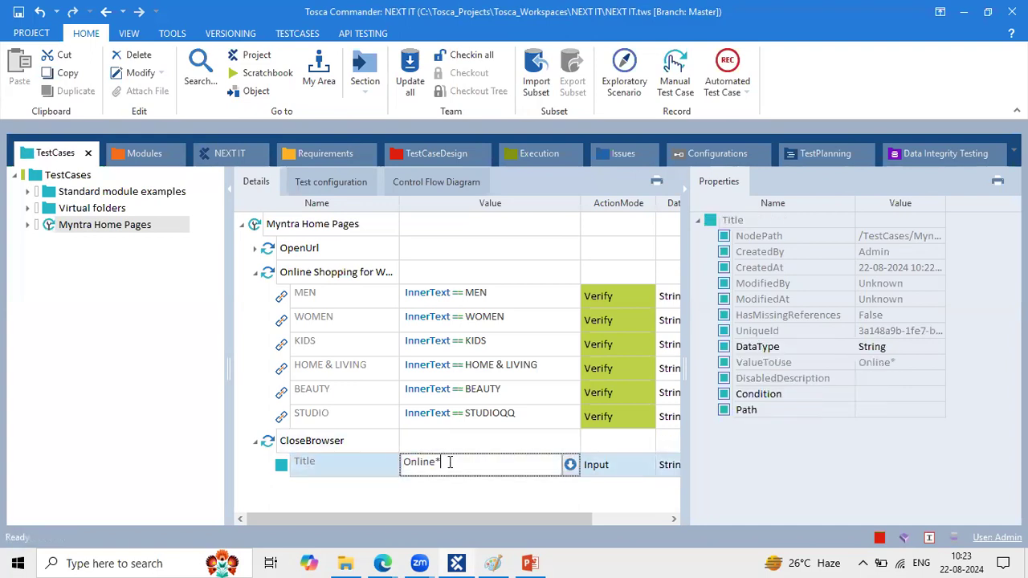
Step: Switch to the Edge browser, close the Myntra home page tab and return to Tosca Commander
click(338, 444)
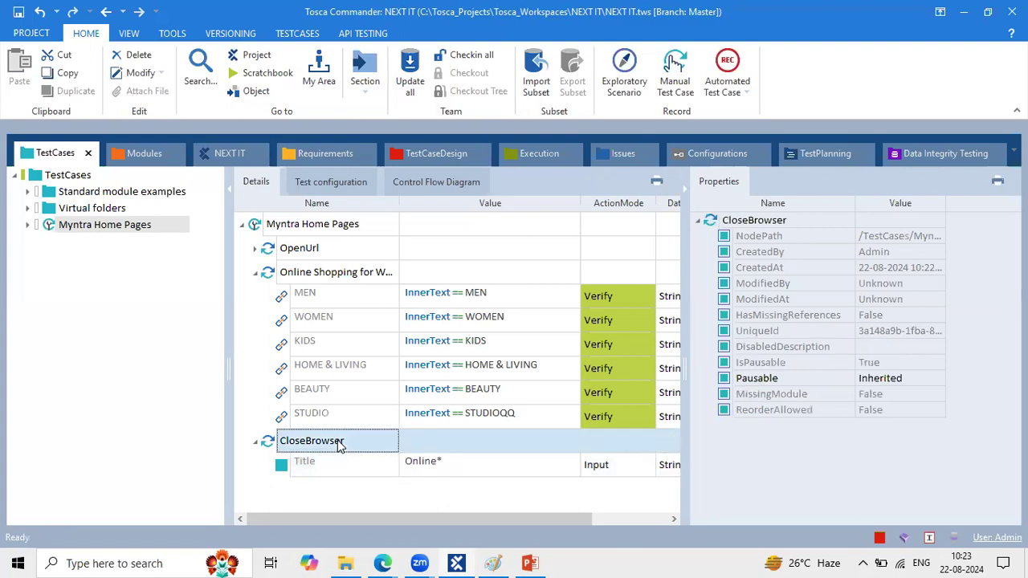
click(383, 564)
click(441, 484)
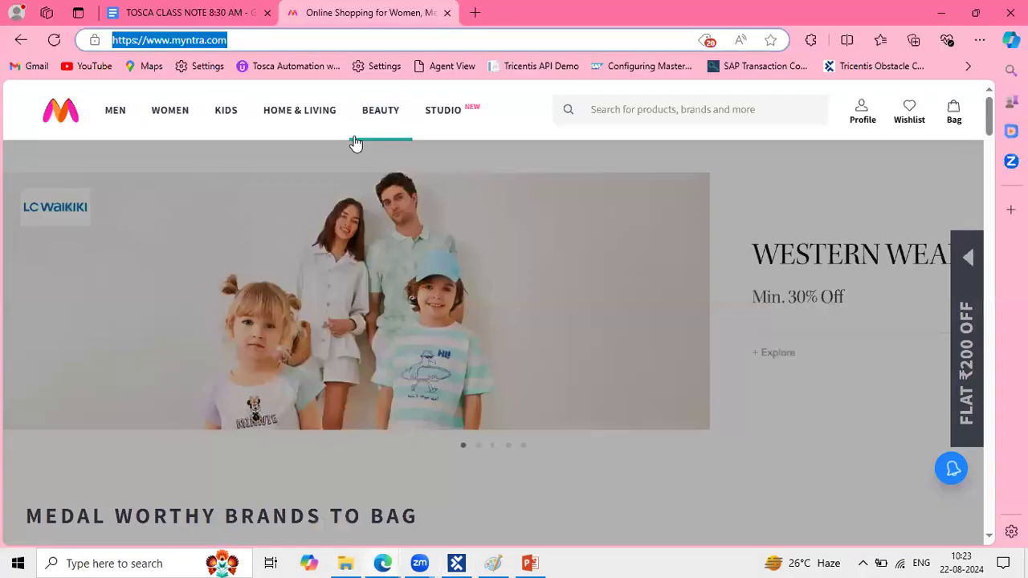
click(441, 23)
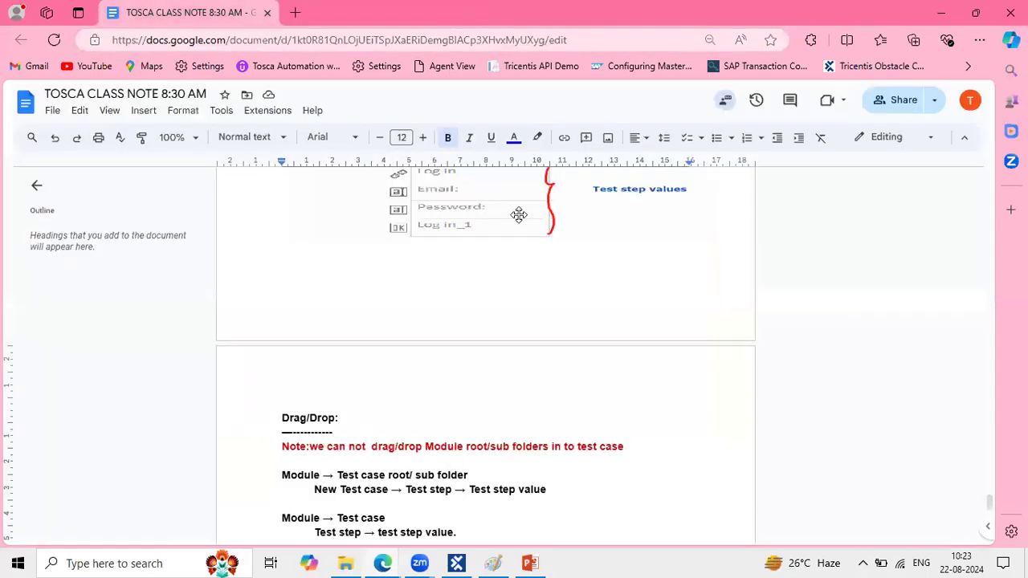
key(alt+Tab)
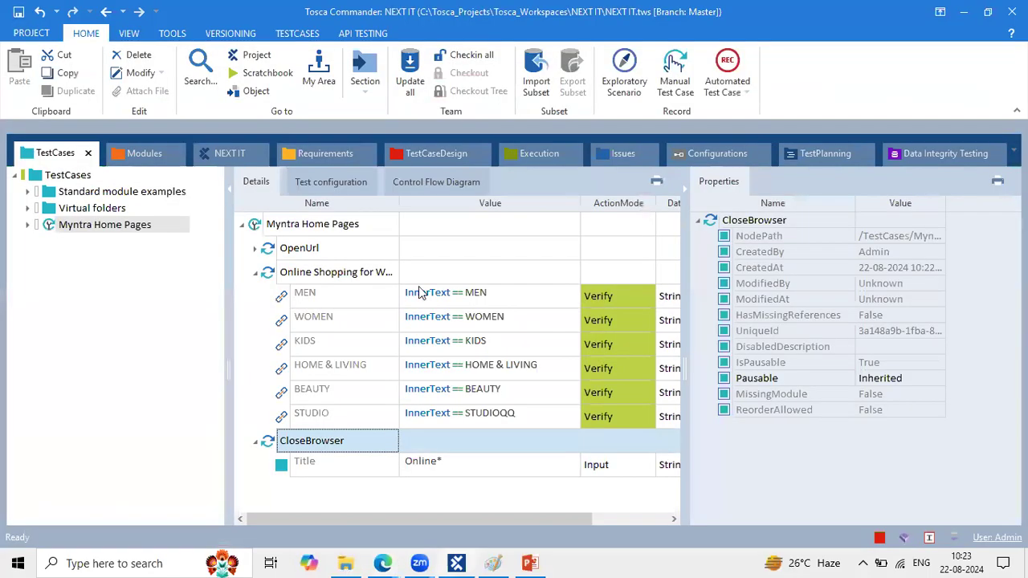
Step: Expand the OpenUrl step and review the steps of the Myntra Home Pages test case down to CloseBrowser
click(356, 275)
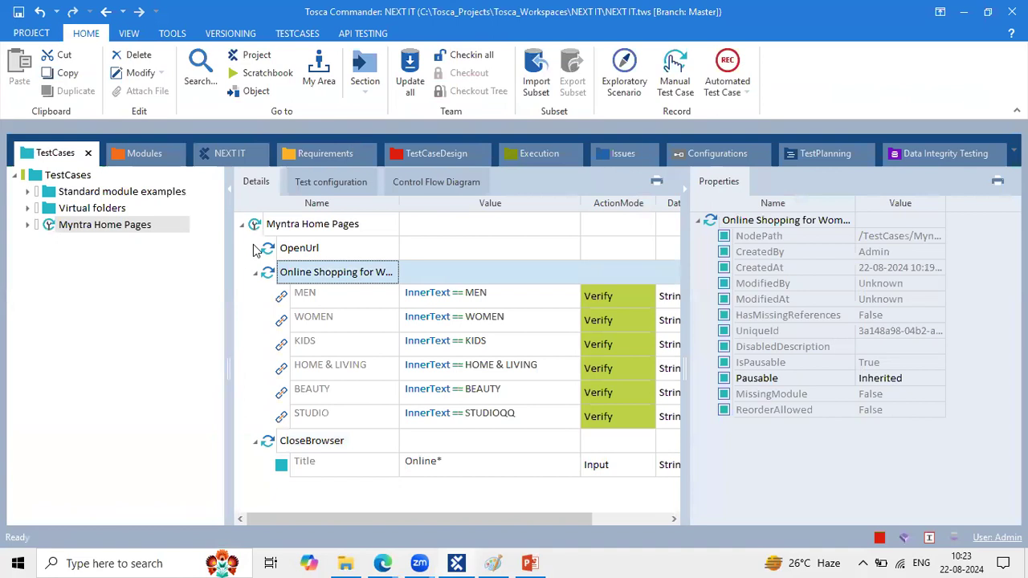
click(254, 248)
click(335, 254)
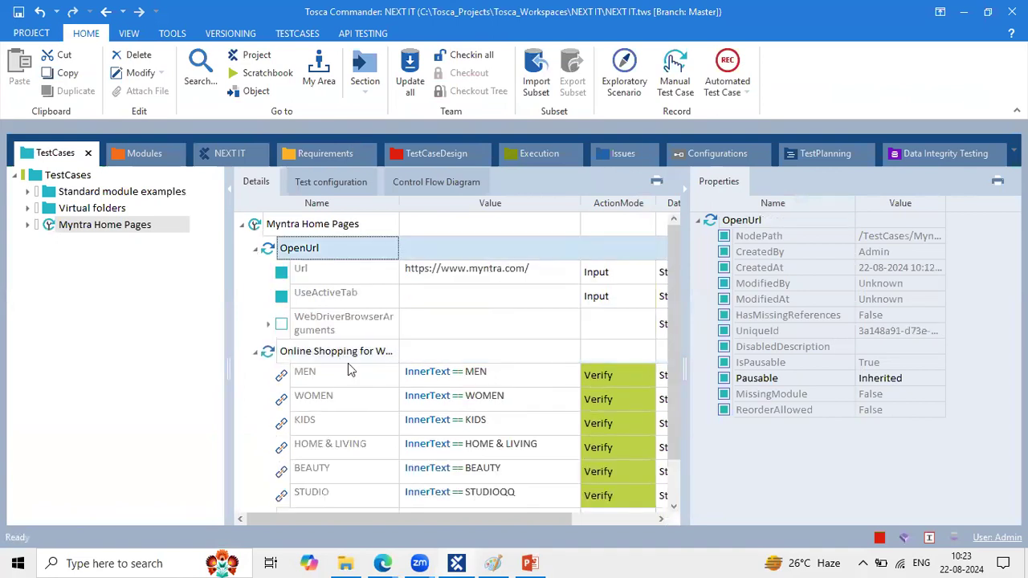
click(343, 336)
scroll(342, 341, down, 1)
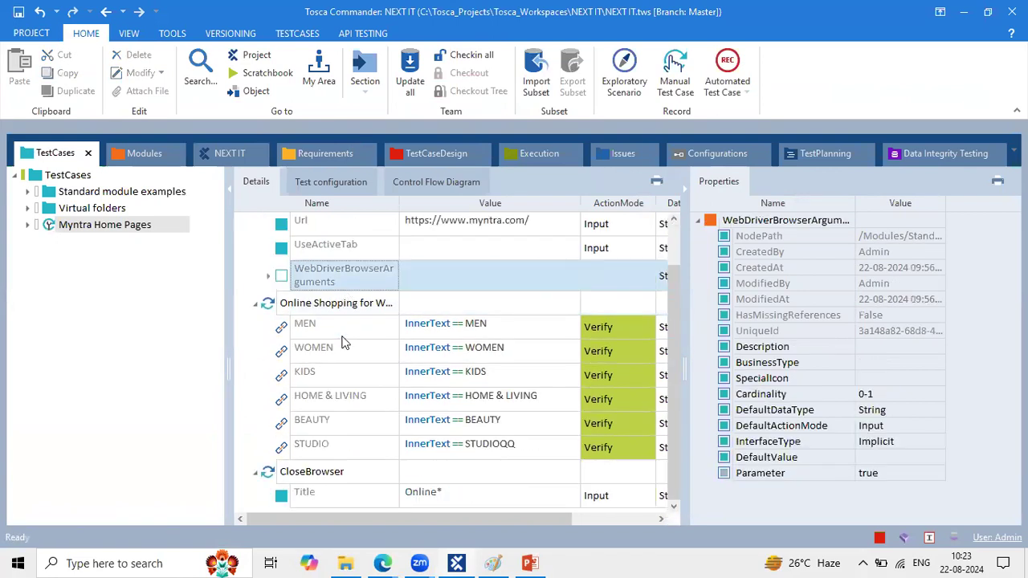
click(384, 300)
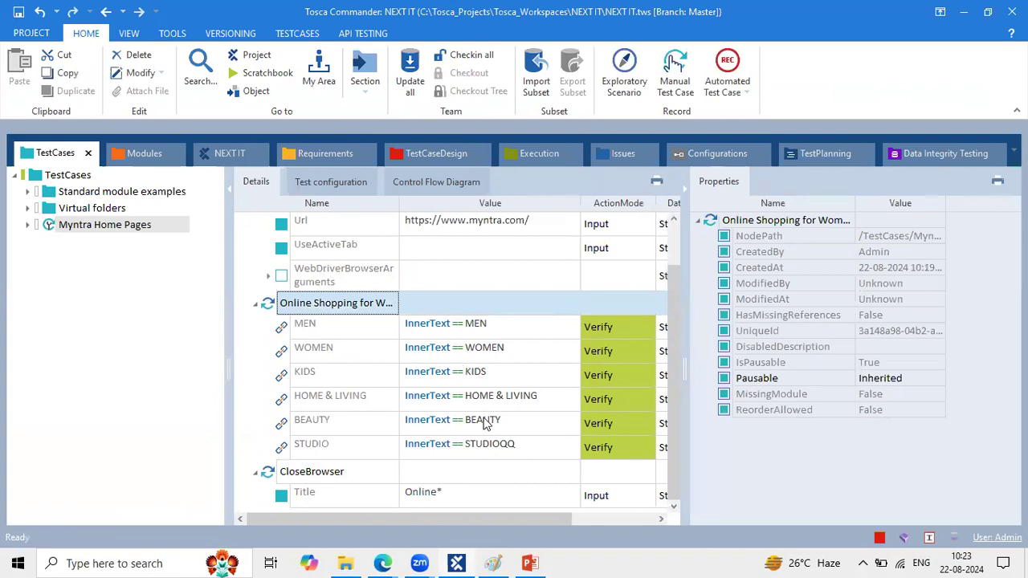
click(358, 482)
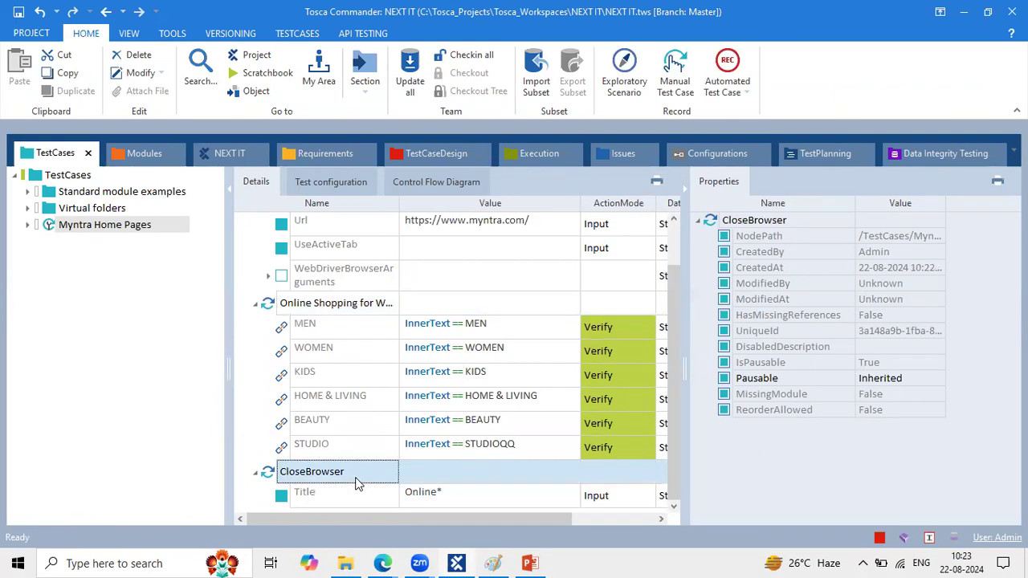
Step: Collapse the Properties pane and look over the full-width details of the Myntra Home Pages test case
click(686, 191)
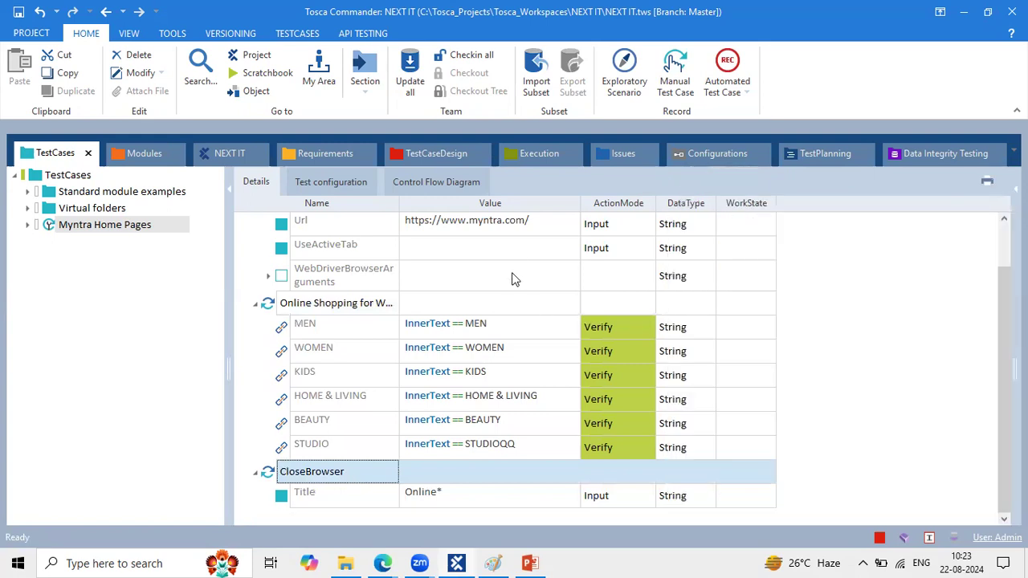
scroll(514, 255, up, 1)
scroll(513, 255, down, 1)
scroll(513, 255, up, 1)
scroll(513, 254, down, 1)
scroll(513, 254, up, 1)
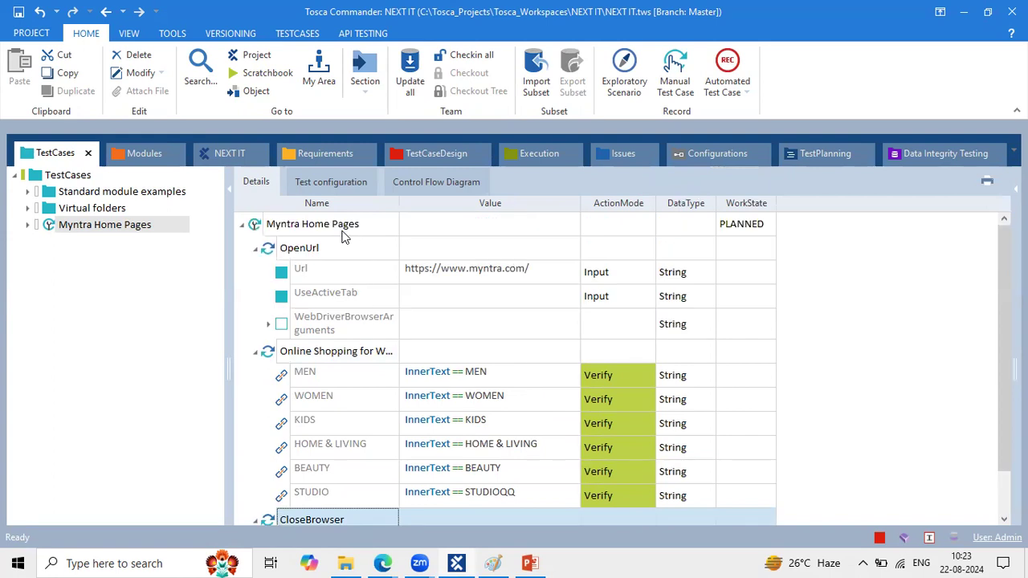
Step: Run the Myntra Home Pages test case in ScratchBook
click(337, 229)
right_click(337, 229)
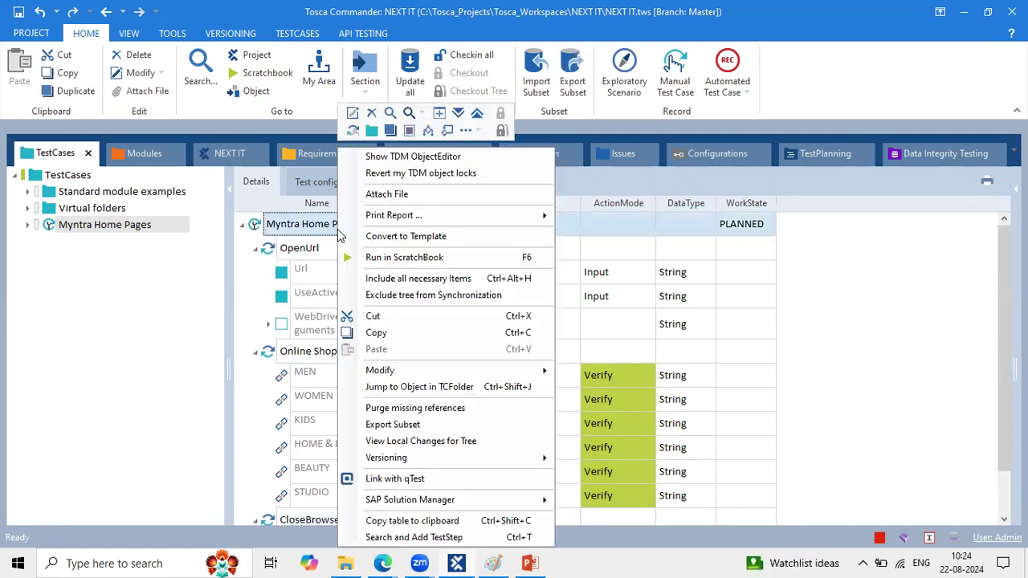
click(380, 257)
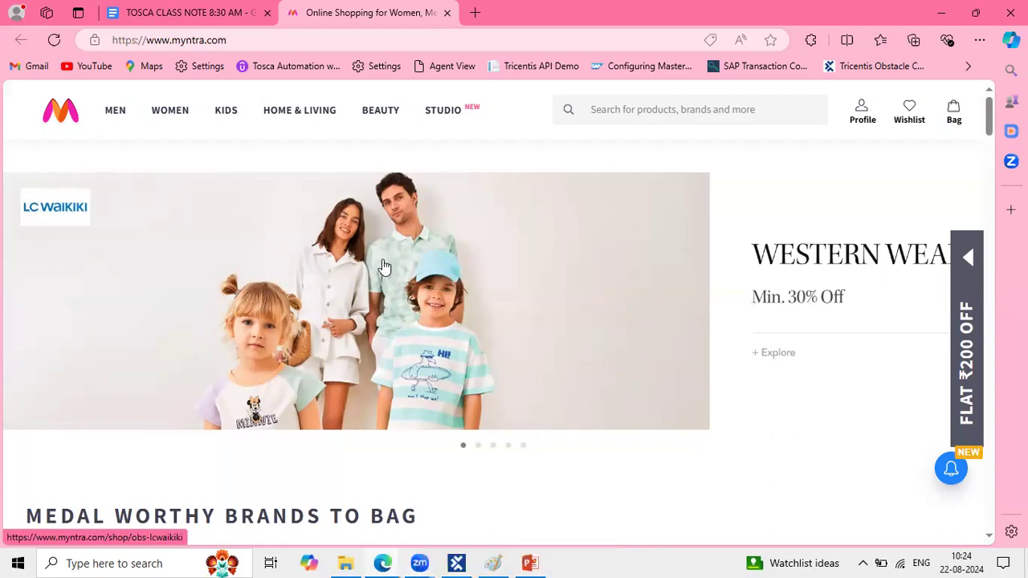
Step: Switch back to Tosca Commander, maximize the ScratchBook window and examine the result of each test step
click(456, 563)
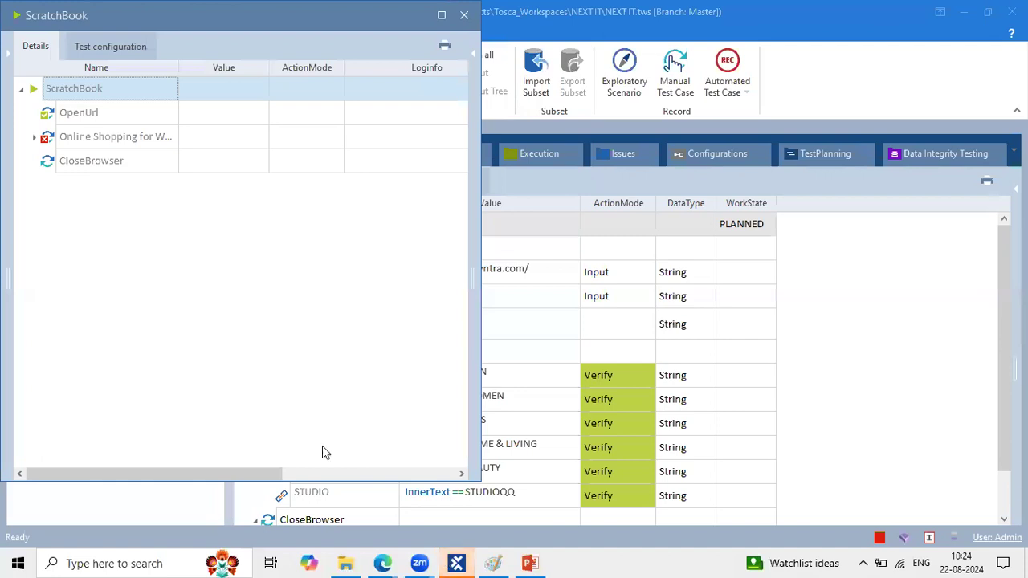
double_click(274, 28)
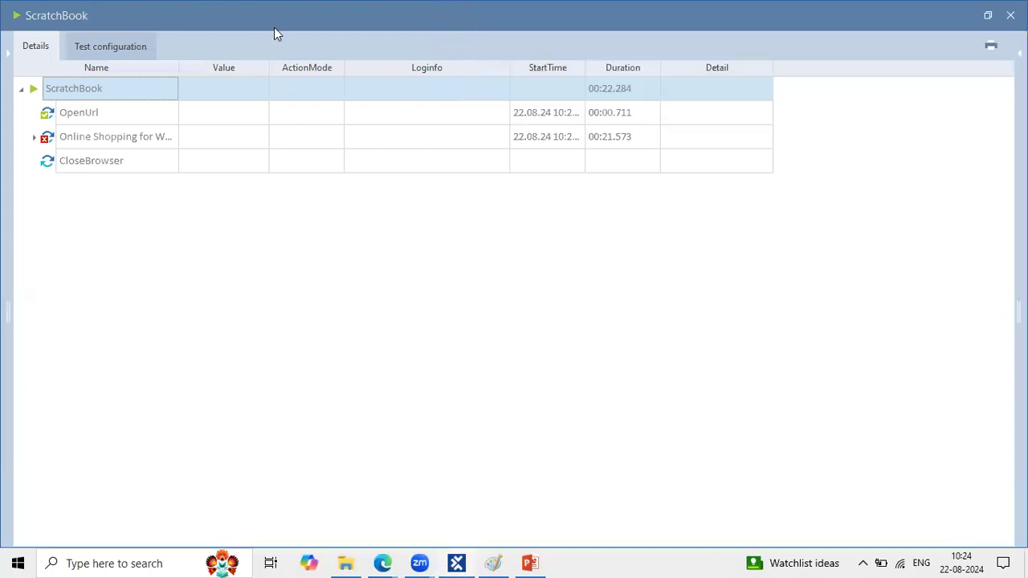
click(67, 112)
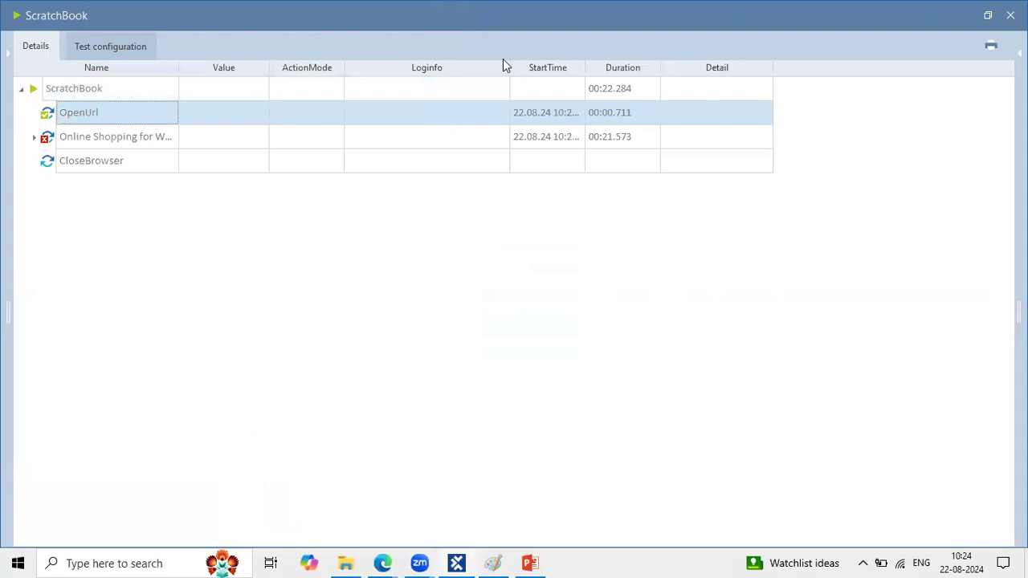
drag(34, 106, 67, 119)
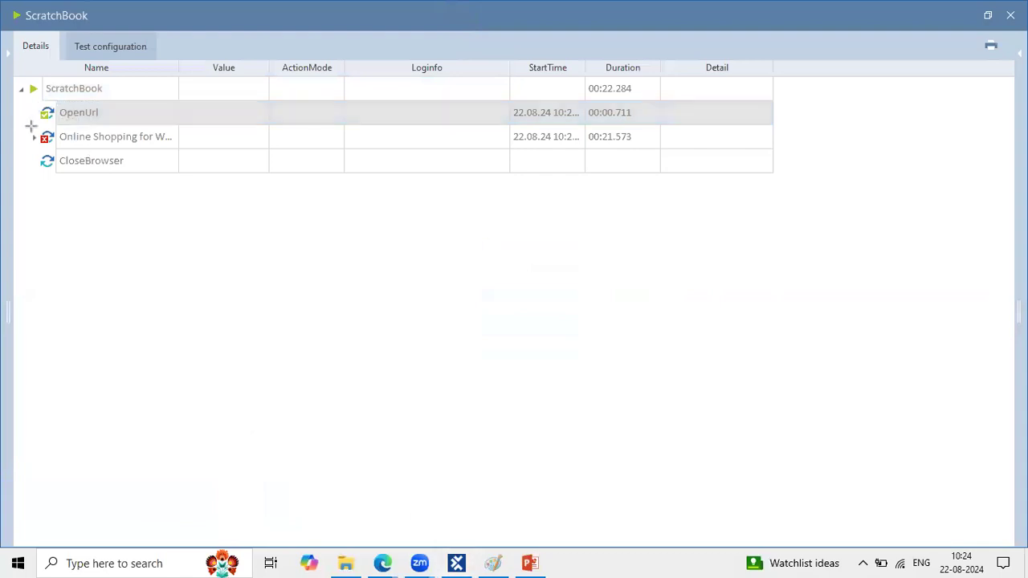
drag(25, 128, 95, 148)
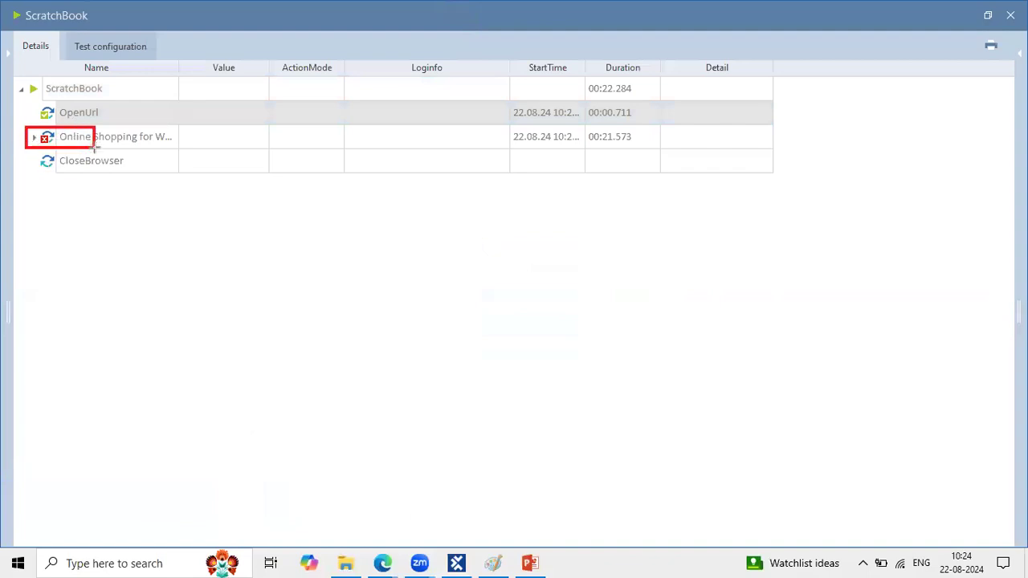
key(ctrl+z)
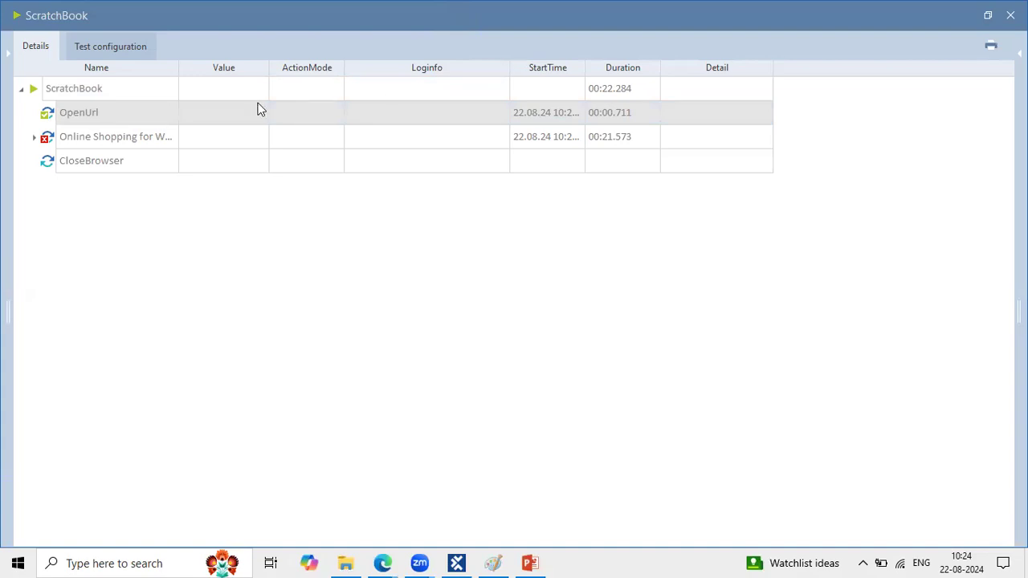
Step: Expand the Online Shopping step's results and compare the expected and actual values in STUDIO's log info
click(35, 137)
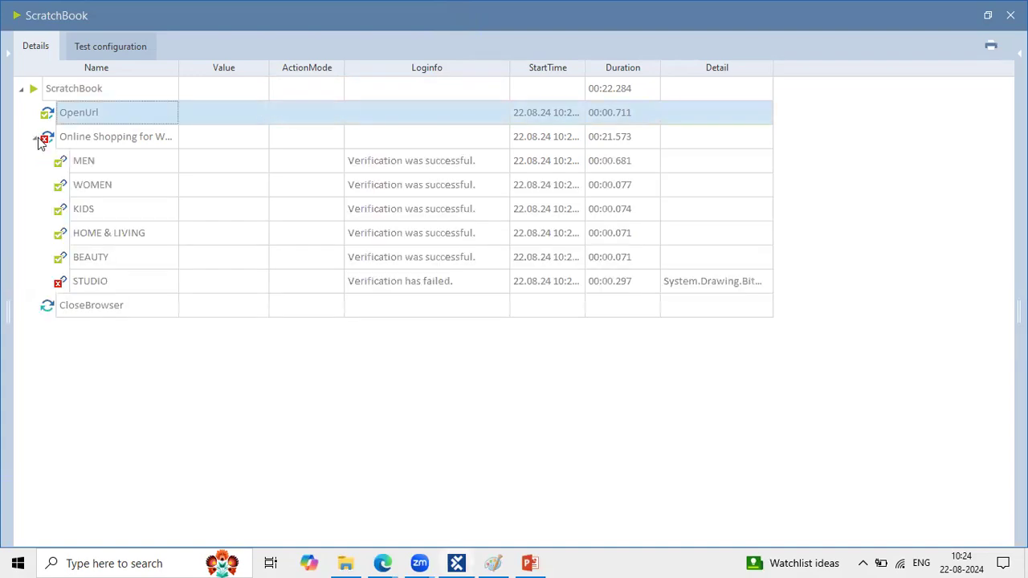
click(53, 141)
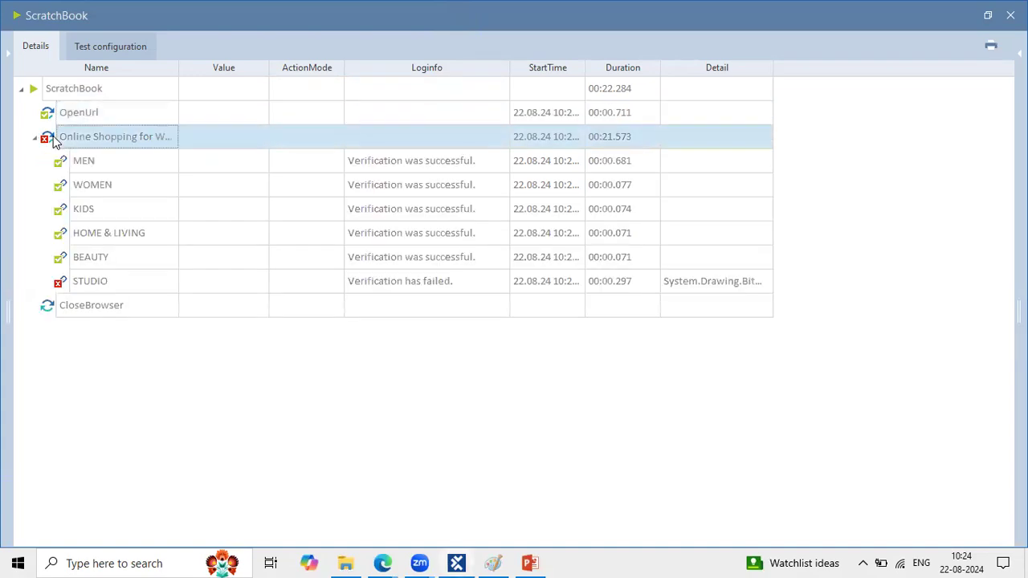
click(451, 288)
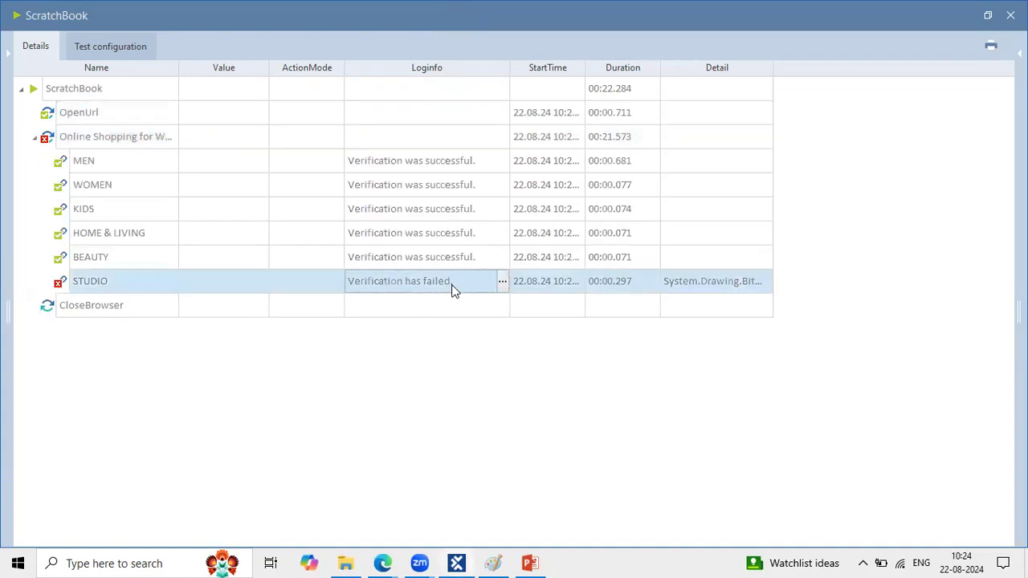
click(502, 281)
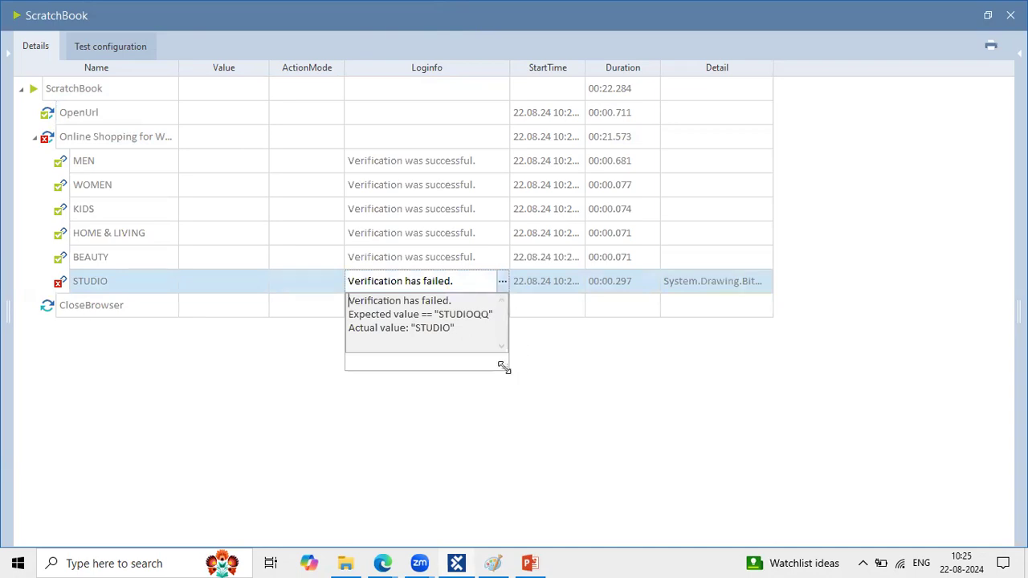
drag(504, 367, 752, 379)
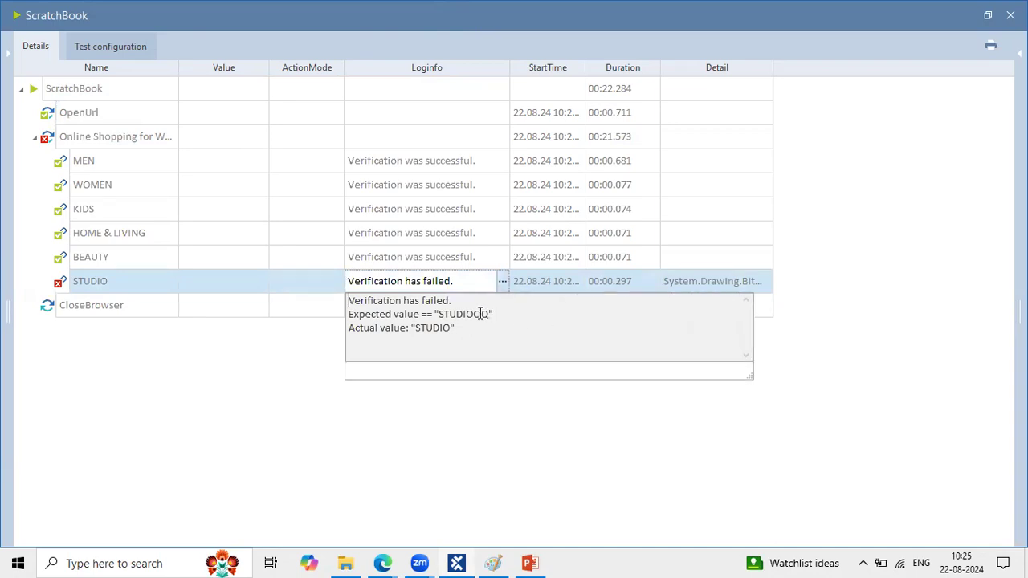
drag(438, 314, 489, 315)
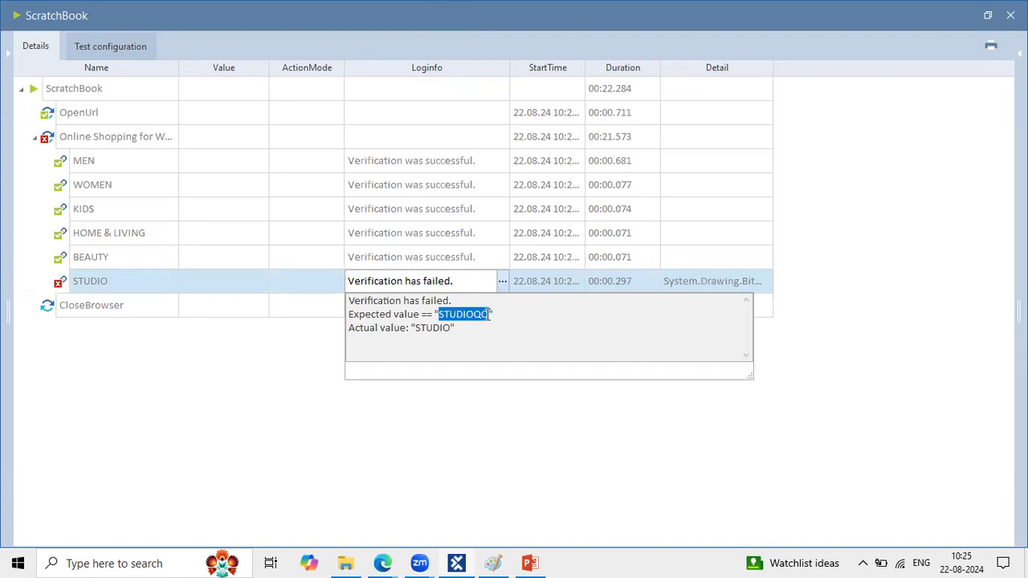
drag(374, 314, 450, 314)
click(411, 328)
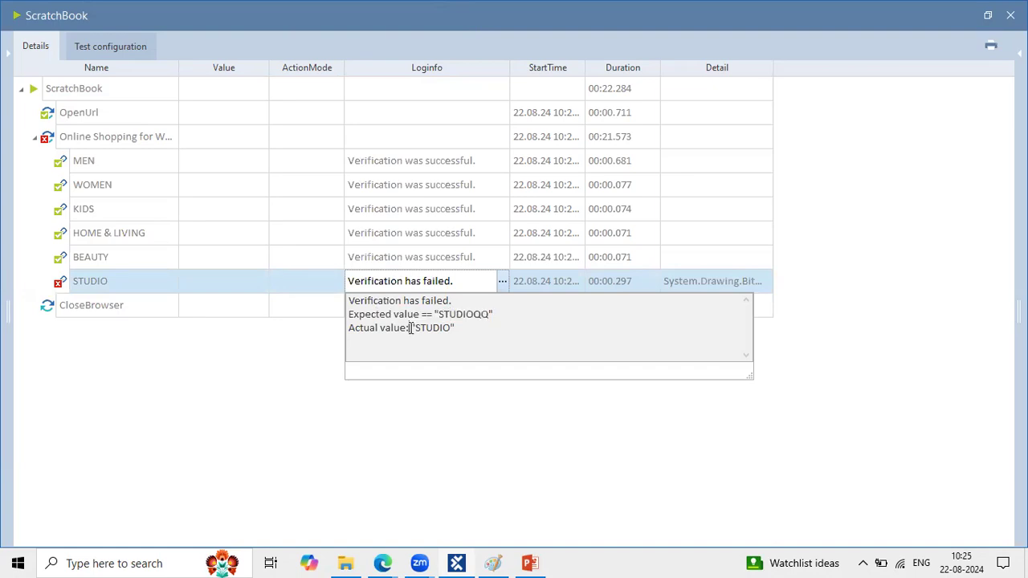
double_click(411, 328)
drag(349, 313, 480, 327)
drag(378, 301, 462, 297)
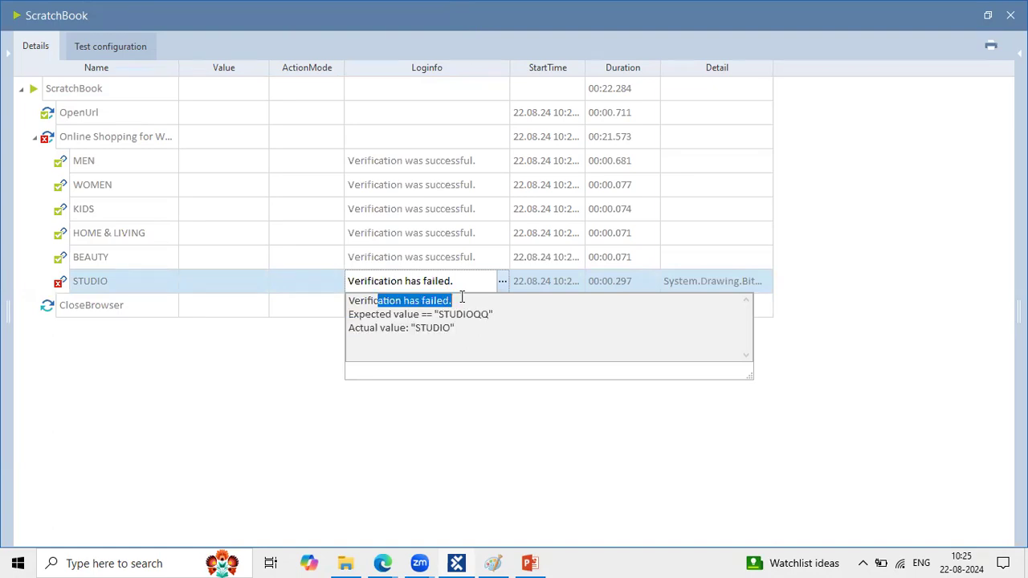
Step: Open the MEN verification's log info and compare its expected and actual values
click(492, 166)
click(502, 162)
drag(348, 207, 360, 208)
drag(432, 208, 466, 189)
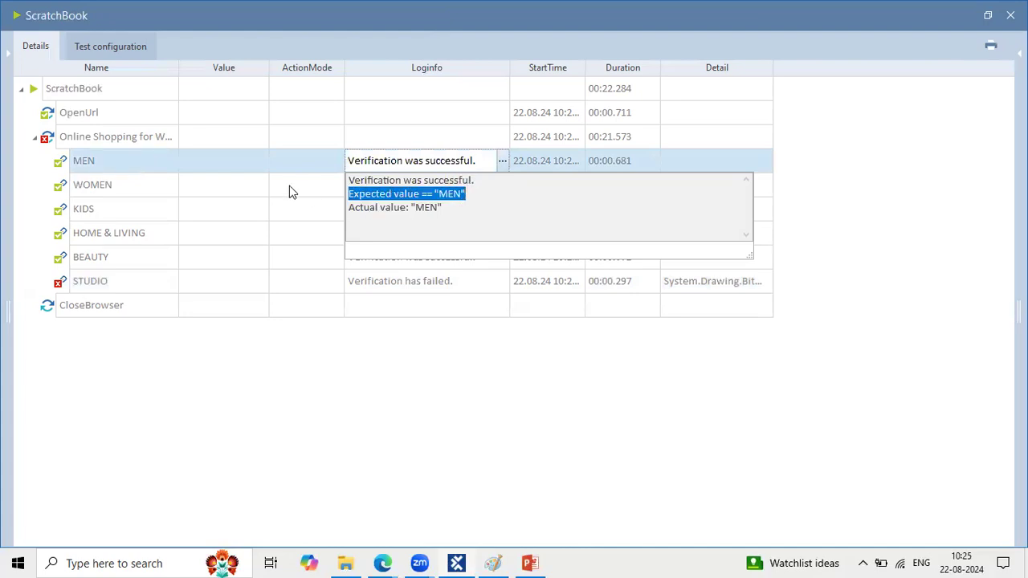
click(448, 214)
drag(446, 210, 350, 209)
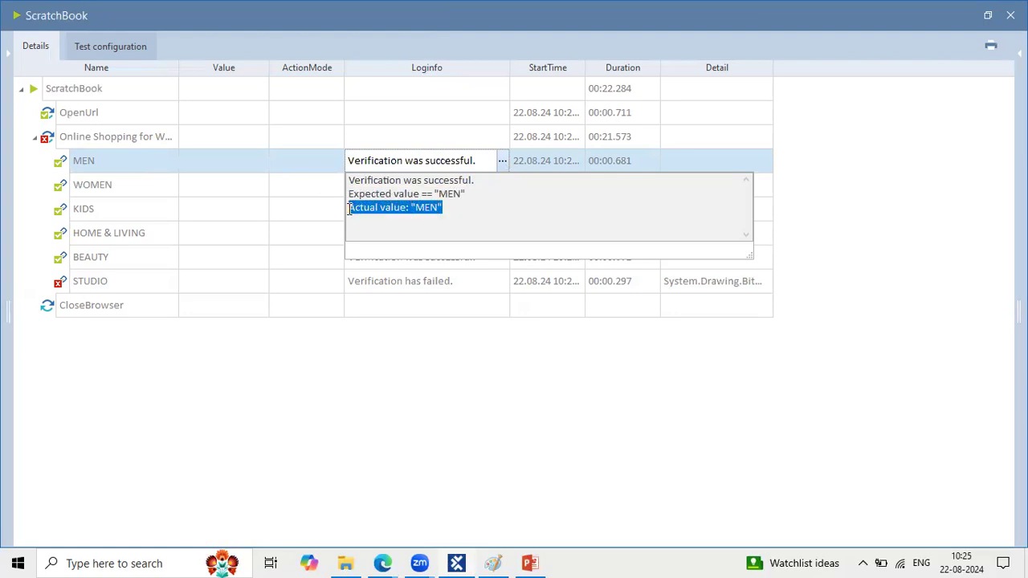
click(306, 214)
Step: Open the WOMEN verification's log info and compare its expected and actual values
click(433, 169)
click(446, 184)
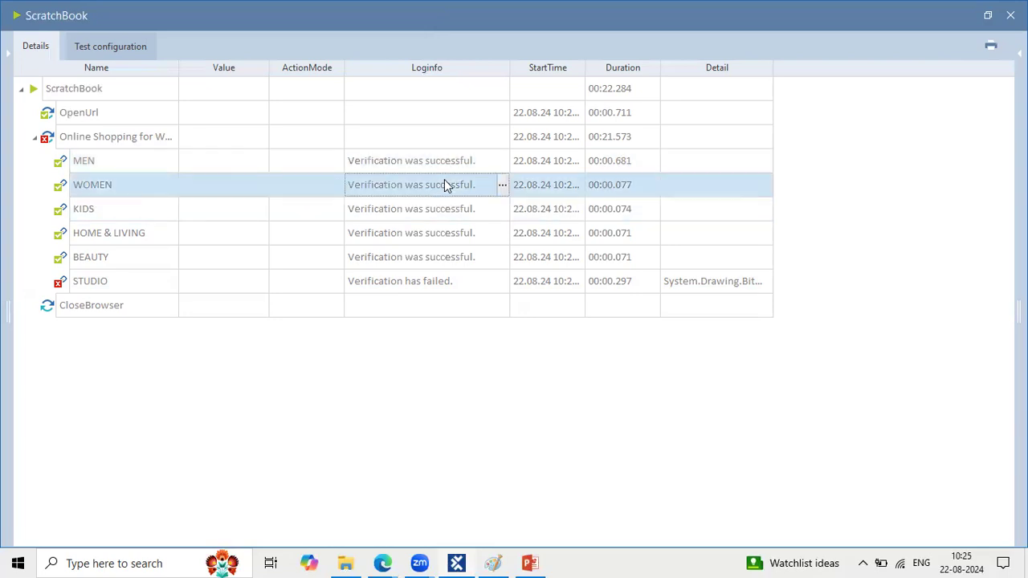
click(502, 184)
drag(426, 218, 476, 230)
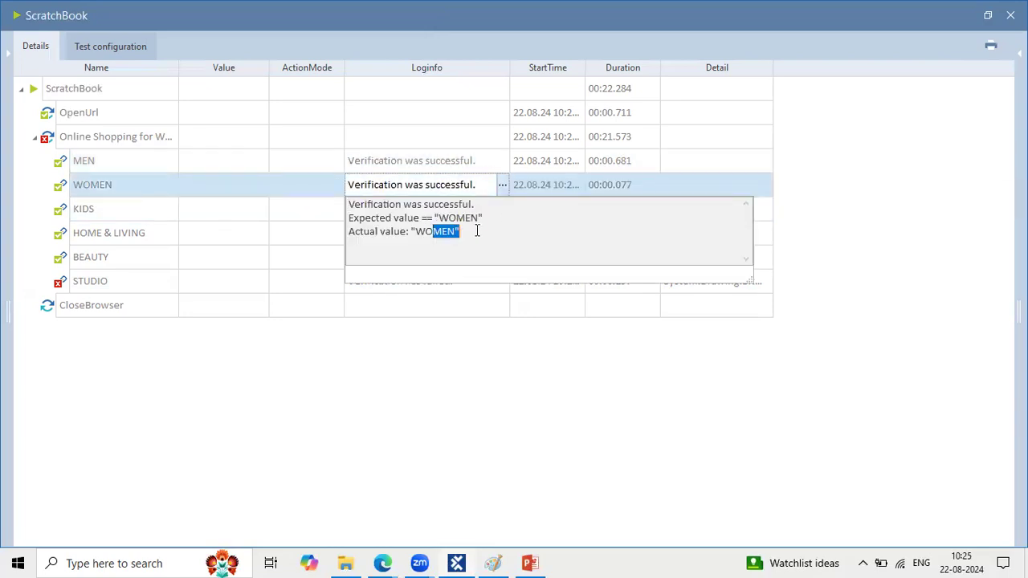
click(379, 207)
drag(379, 207, 474, 206)
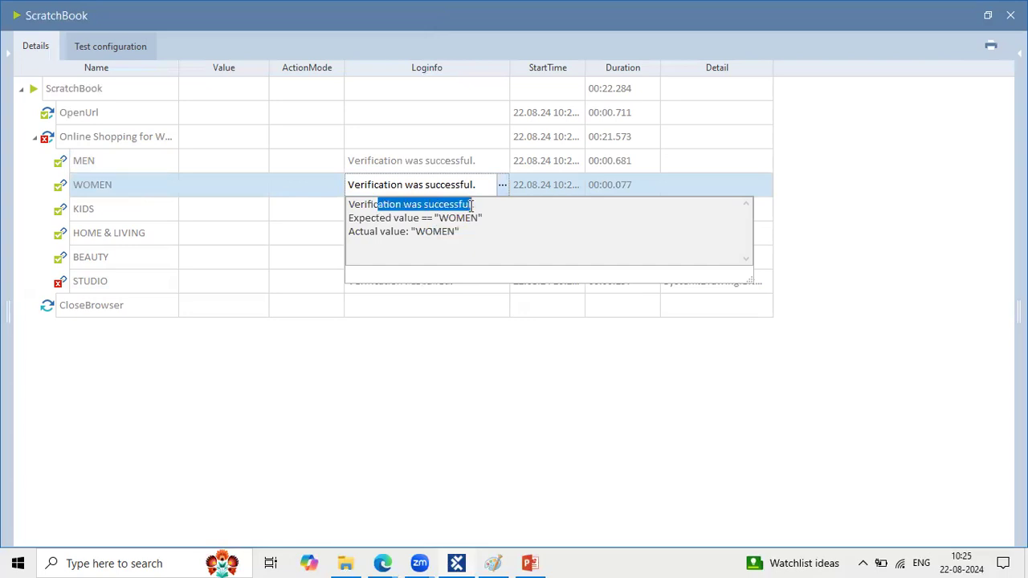
click(324, 215)
Step: Open the HOME & LIVING verification's log info and compare its expected and actual values
click(438, 232)
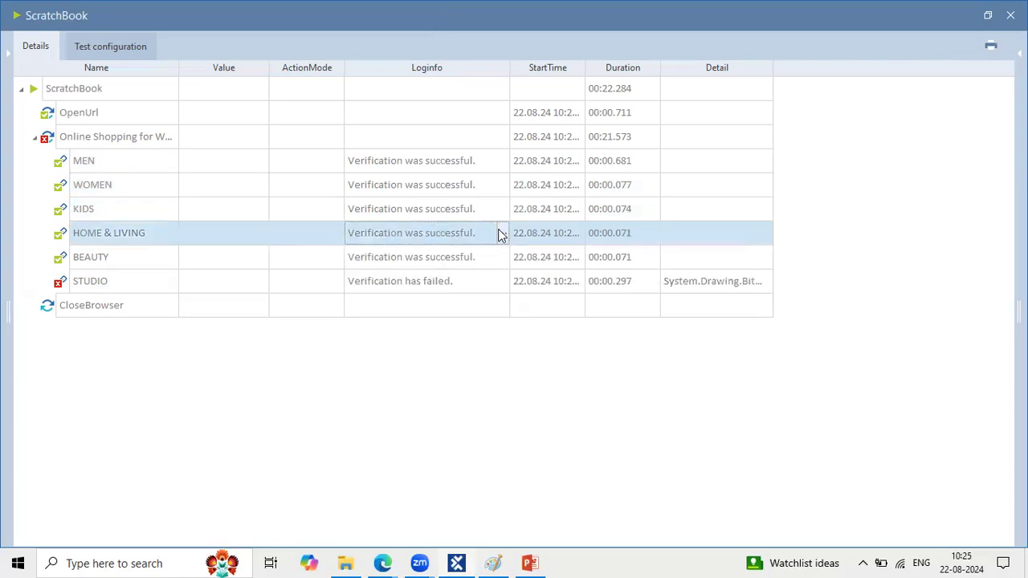
click(502, 232)
drag(392, 266, 519, 283)
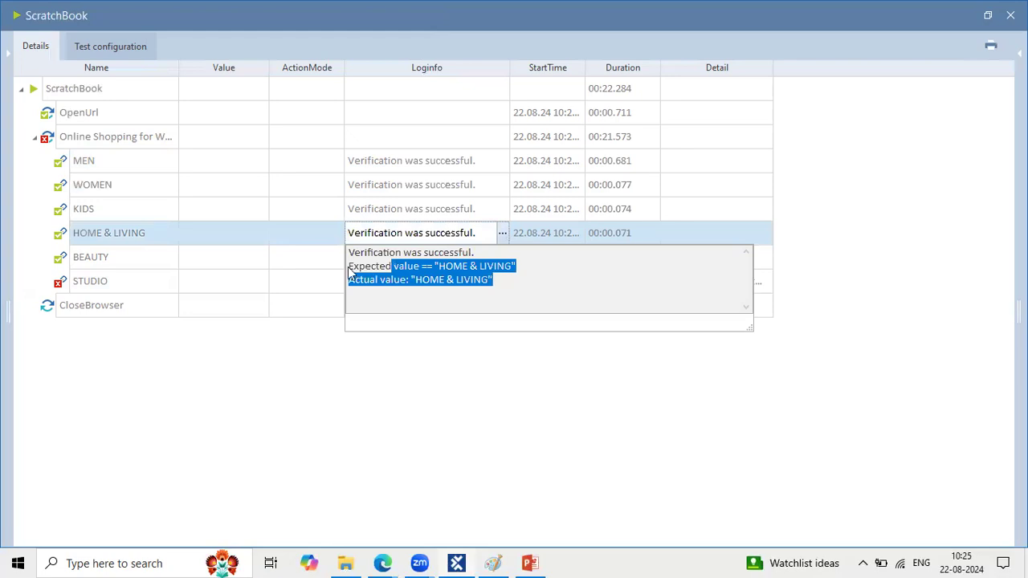
click(296, 277)
Step: Reopen the STUDIO verification's log info and re-read its expected value, actual value and verification message
click(410, 277)
click(502, 282)
drag(493, 314, 409, 335)
drag(452, 301, 339, 291)
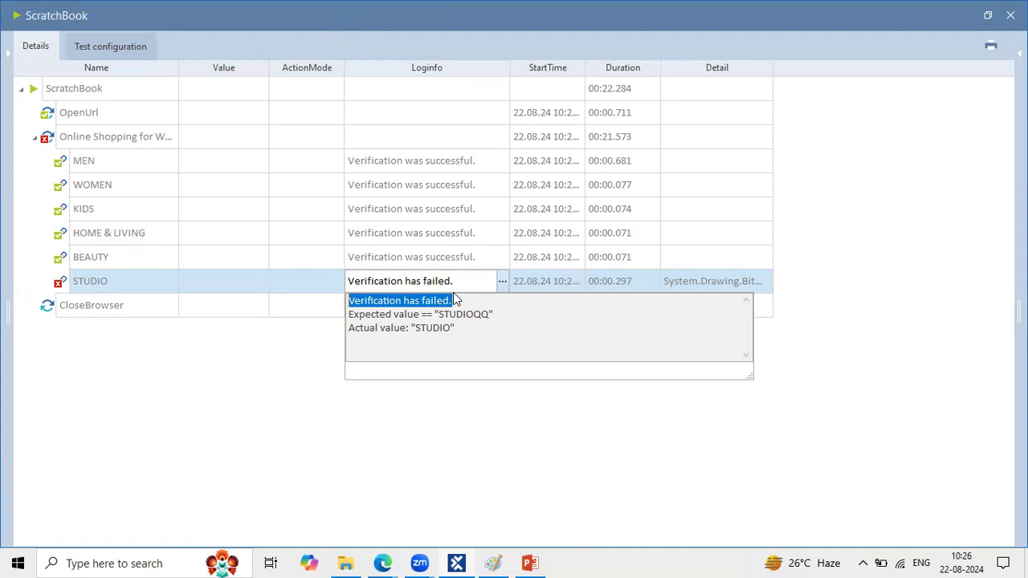
Step: Close the STUDIO log info and dock the floating ScratchBook window back among the workspace's other sections
click(346, 27)
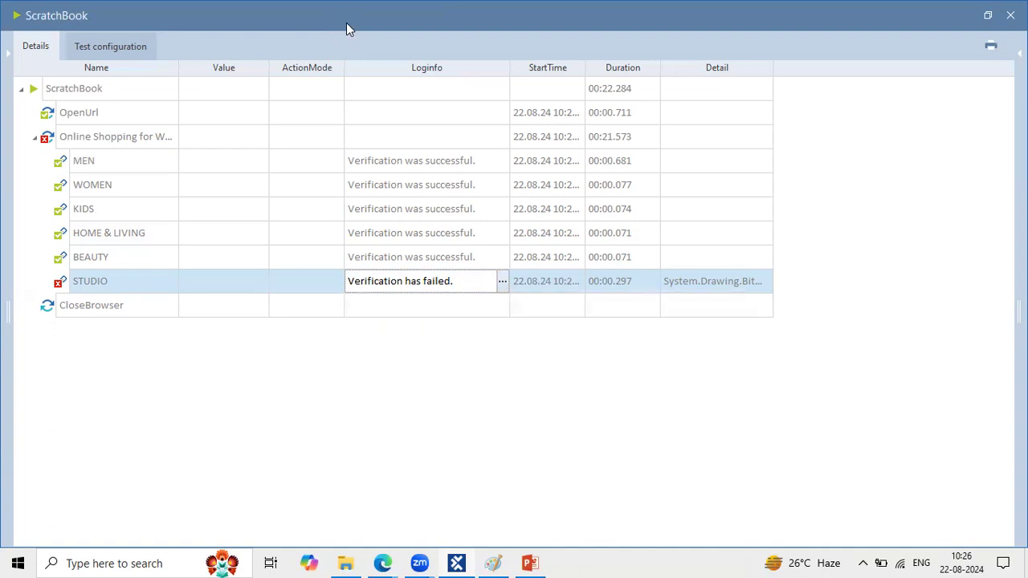
double_click(346, 27)
drag(441, 30, 498, 156)
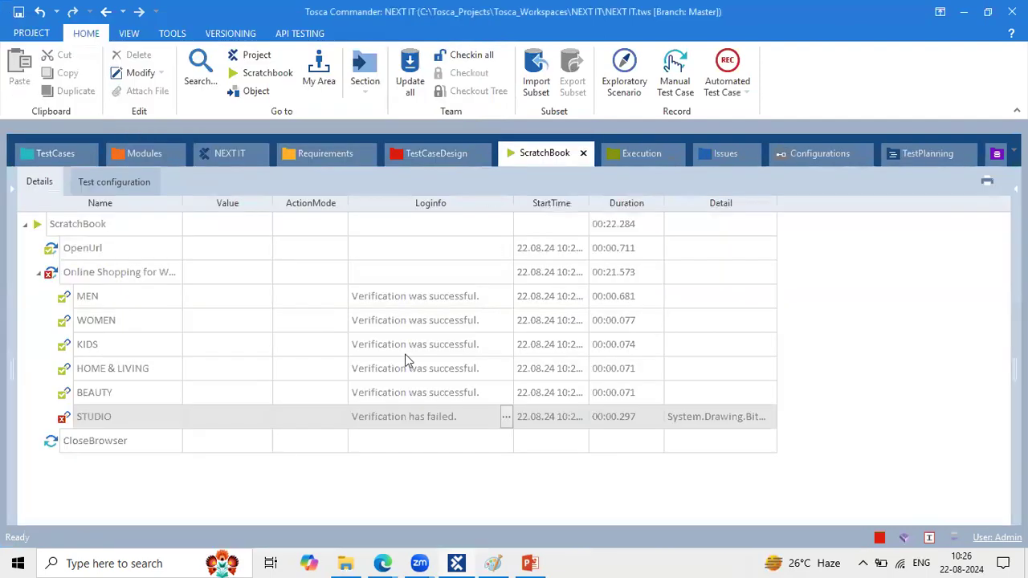
Step: Open the STUDIO verification's log info in the docked ScratchBook and read the full failure message
click(511, 427)
click(508, 426)
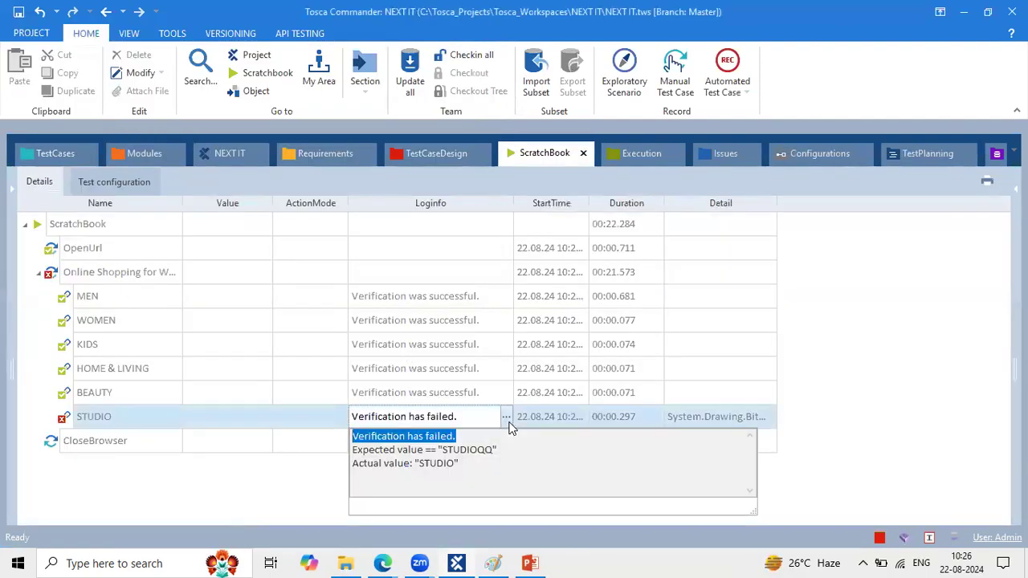
drag(517, 466, 355, 437)
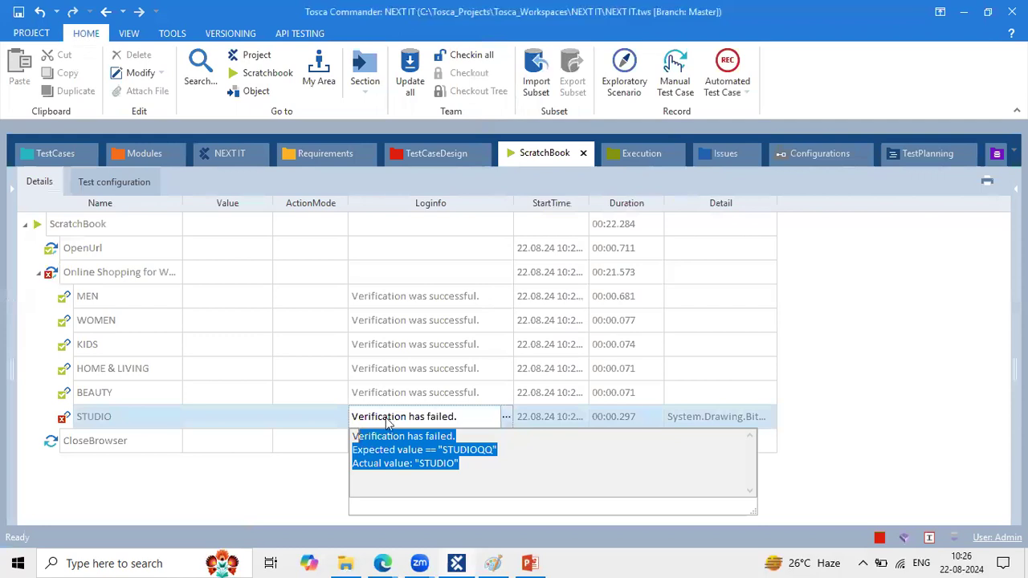
click(310, 415)
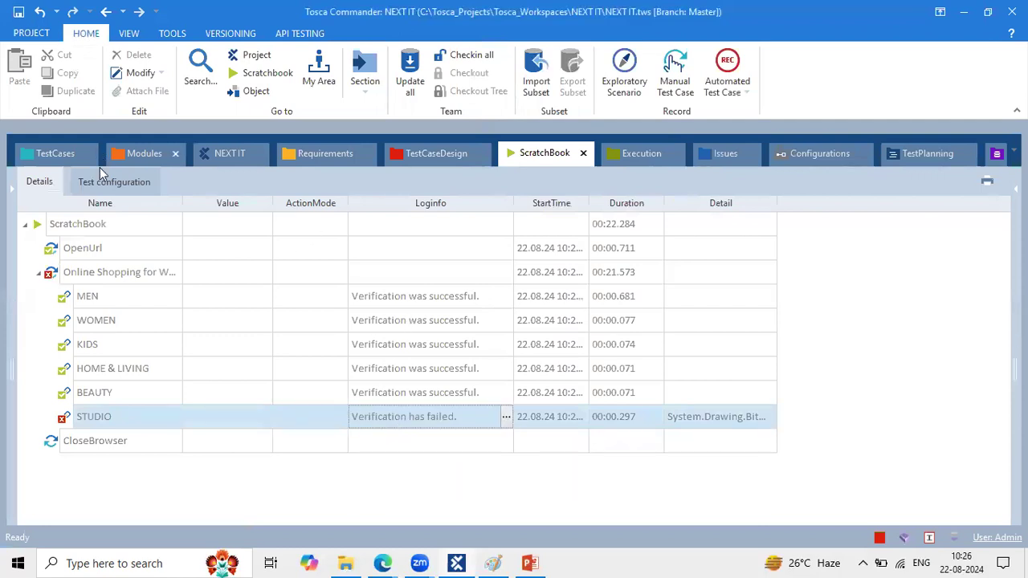
click(96, 224)
click(112, 228)
drag(113, 228, 47, 217)
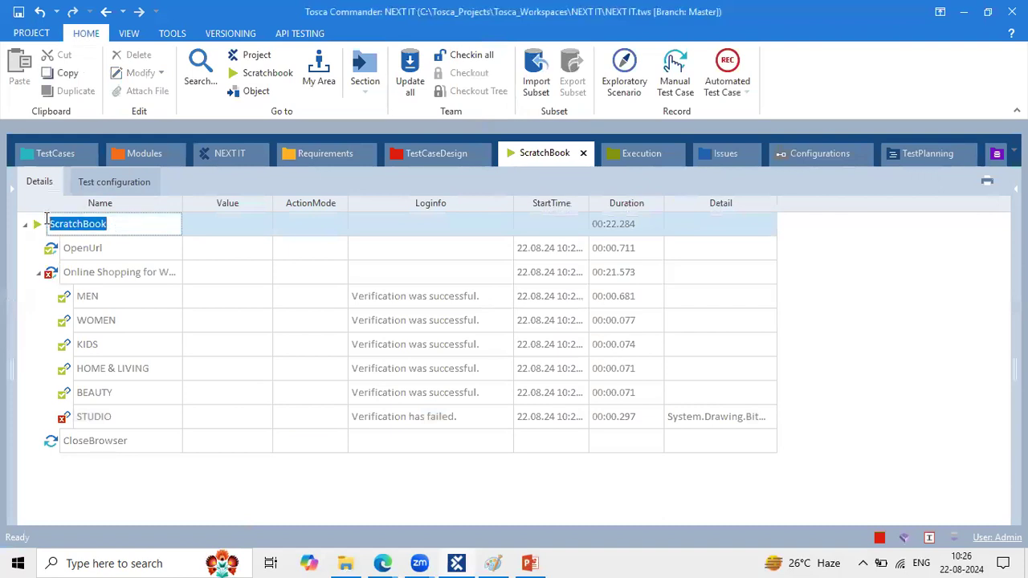
click(107, 224)
drag(108, 224, 61, 224)
click(129, 225)
drag(129, 225, 84, 225)
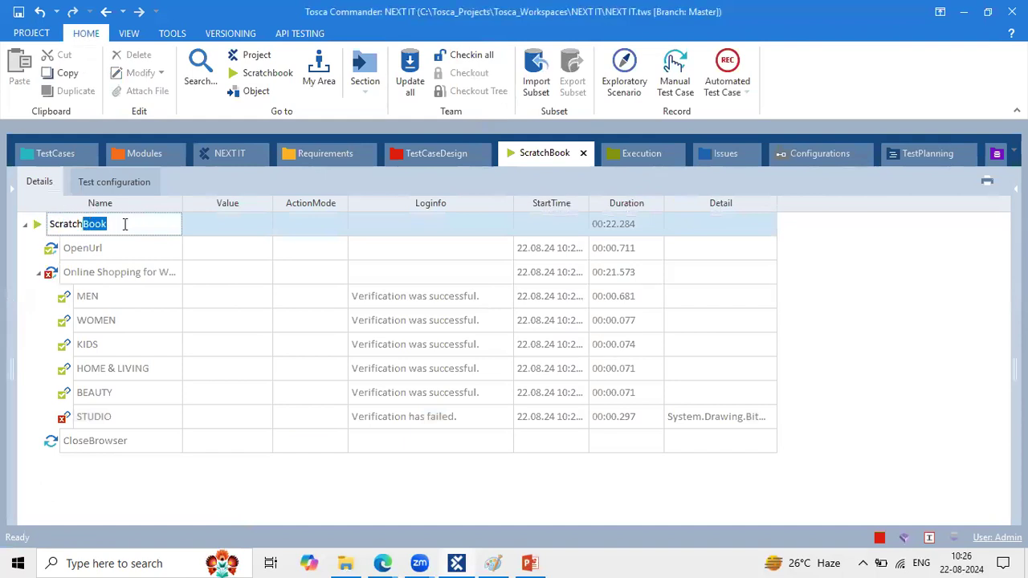
click(125, 225)
drag(124, 225, 38, 224)
Step: Recheck the STUDIO verification's expected and actual values along with the CloseBrowser entry in the run results
click(450, 418)
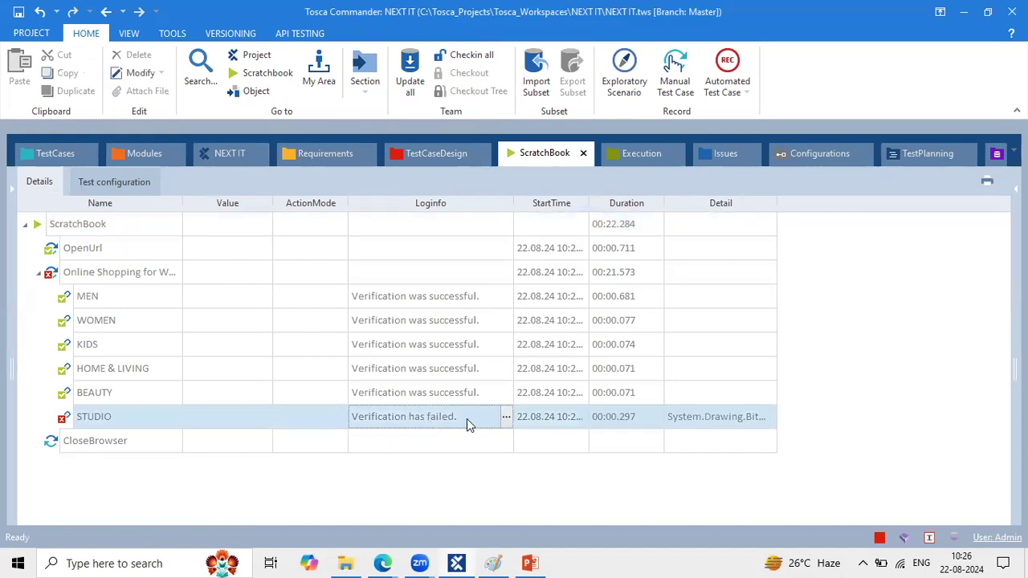
click(506, 419)
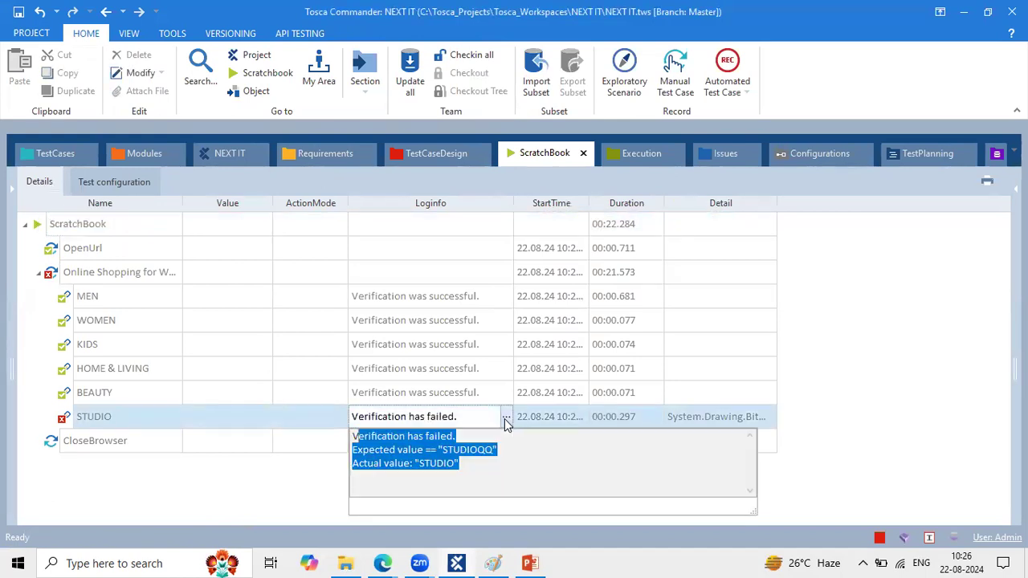
click(126, 441)
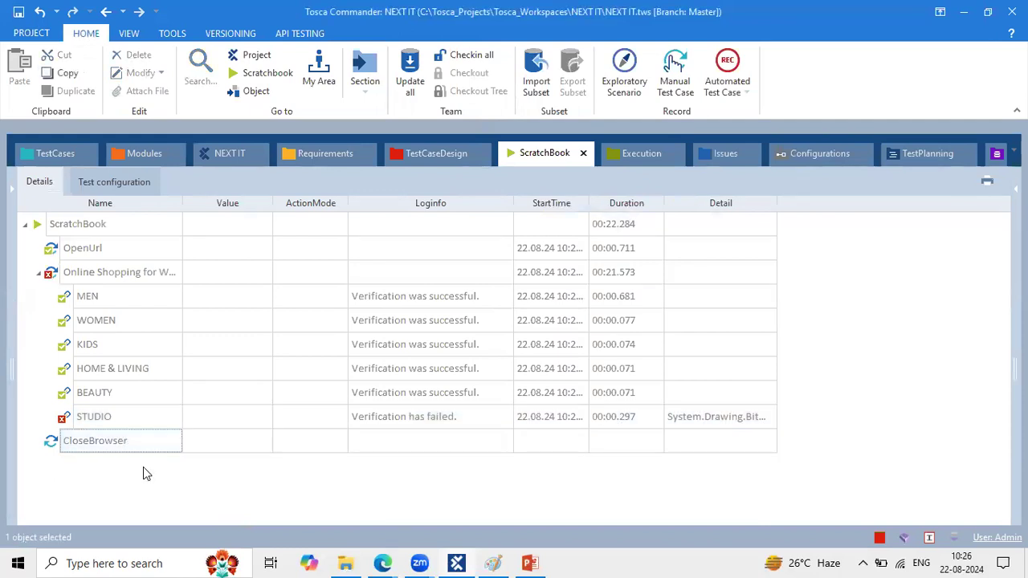
click(430, 425)
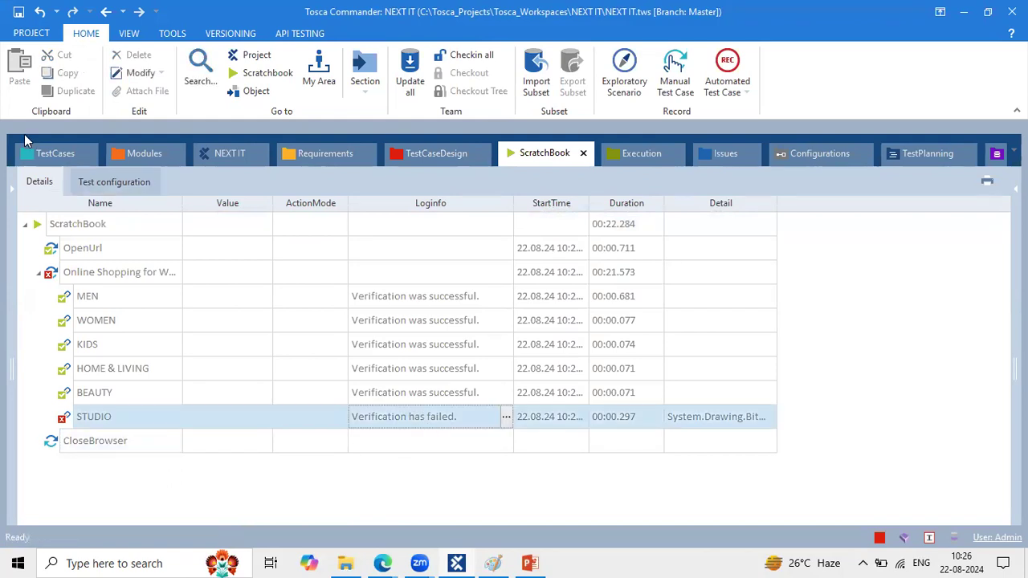
Step: Set the STUDIO verification's expected value in the Myntra Home Pages test case to InnerText==STUDIO
click(50, 152)
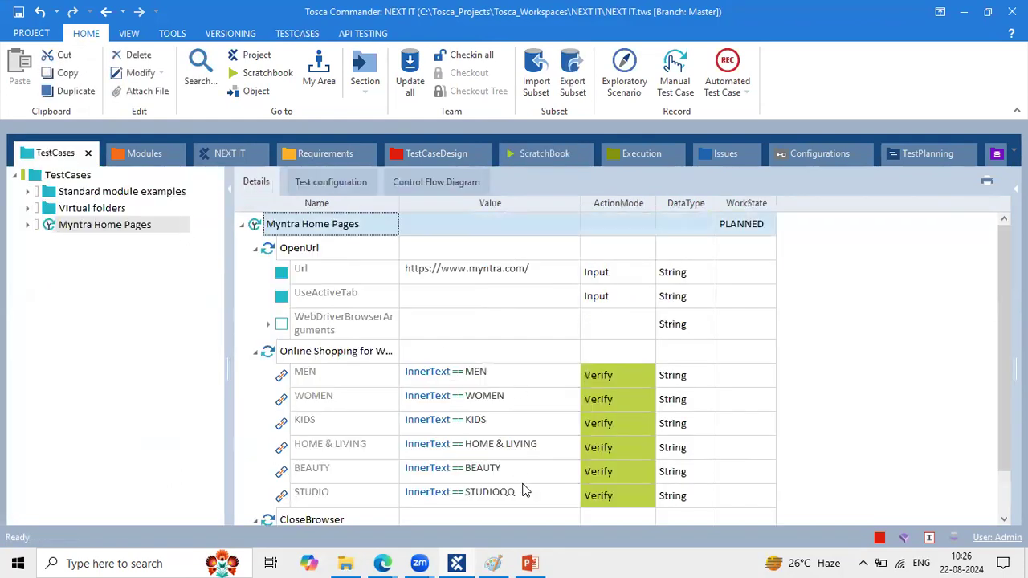
click(523, 491)
click(522, 494)
key(BackSpace)
text(InnerText==STUDIO)
click(539, 455)
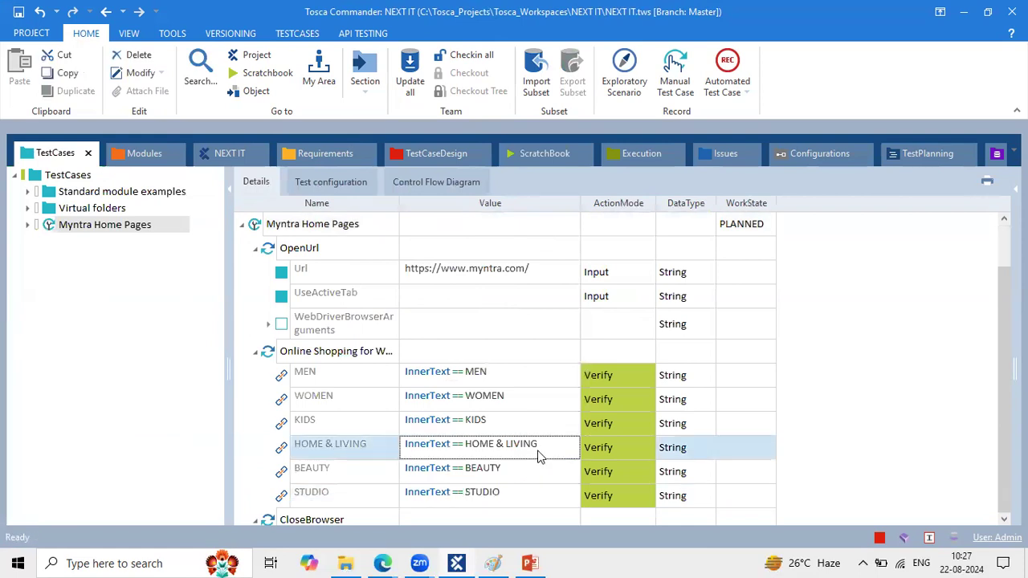
scroll(539, 454, down, 2)
click(475, 443)
scroll(346, 310, up, 2)
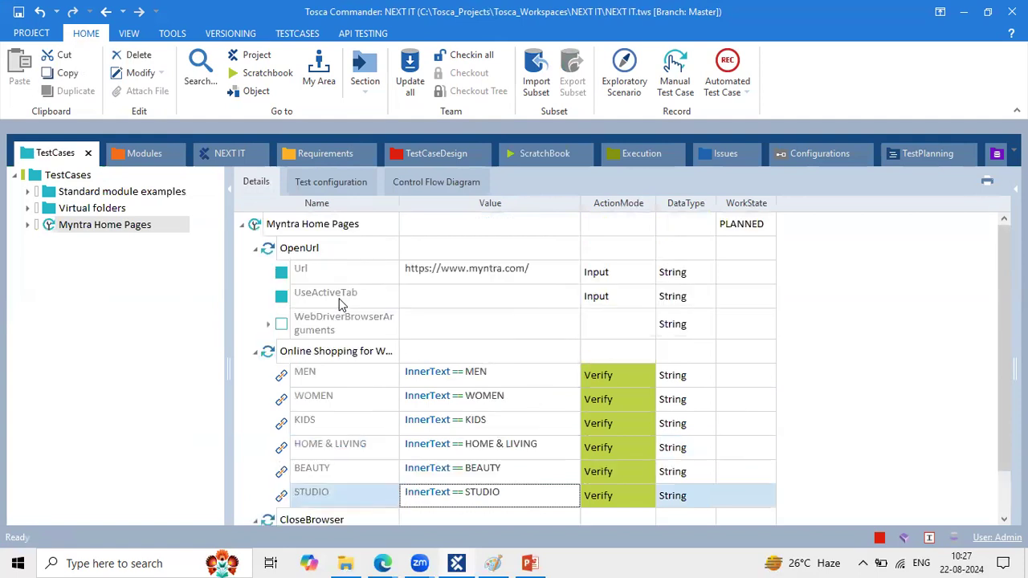
Step: Switch to Edge, close the open Myntra page and return to Tosca Commander
click(386, 562)
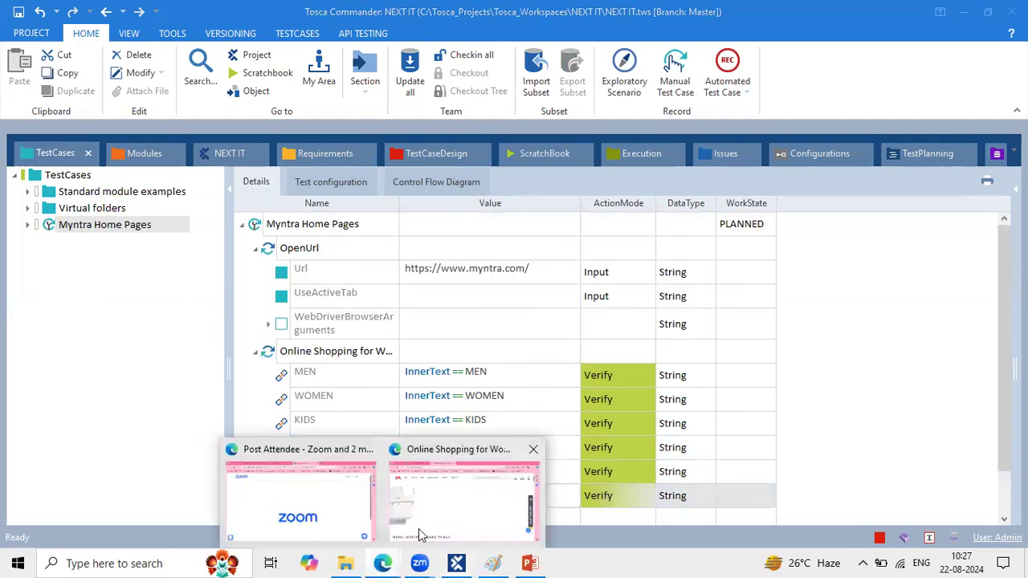
click(419, 535)
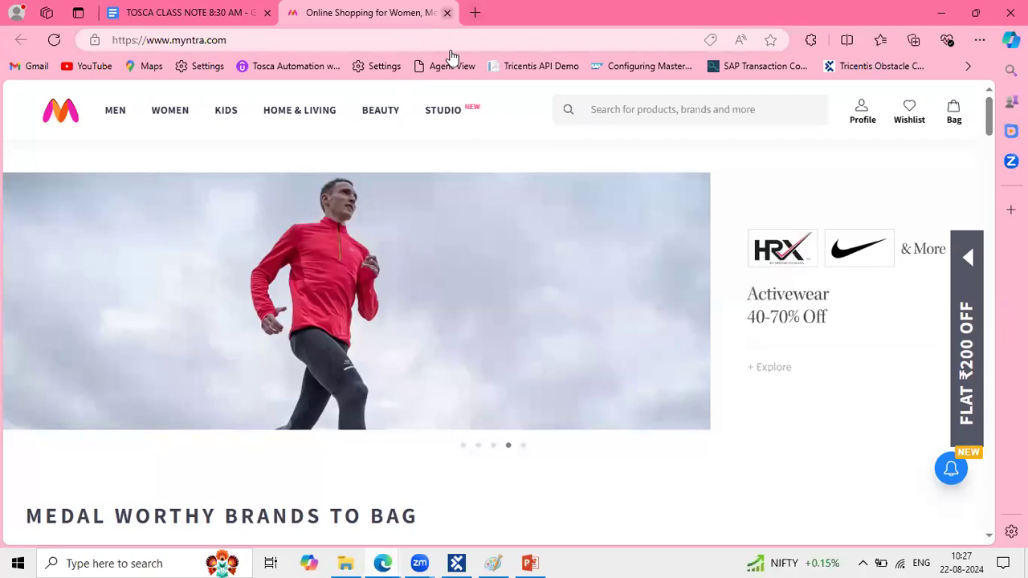
click(447, 13)
key(alt+Tab)
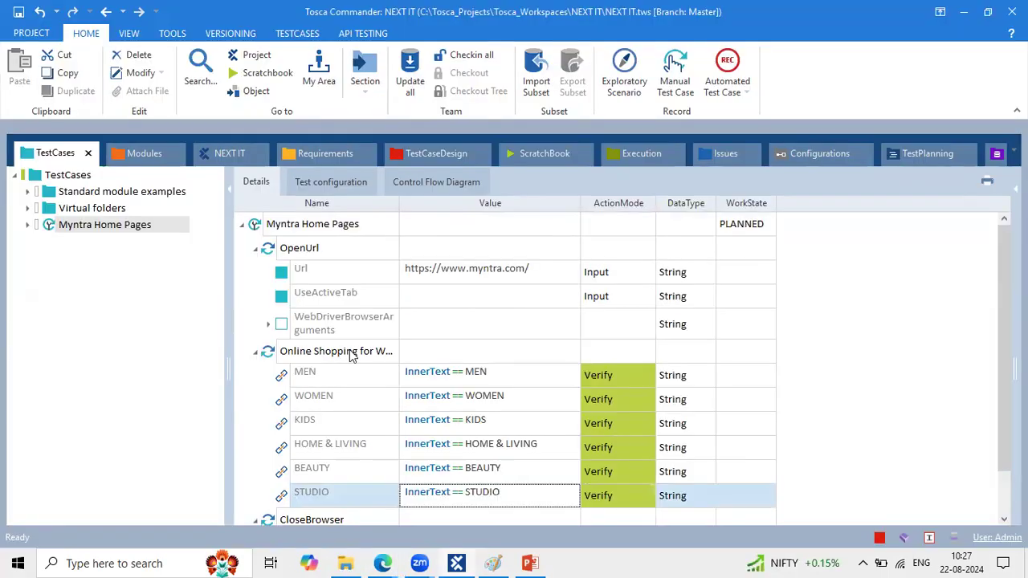
Step: Run the Myntra Home Pages test case in ScratchBook and expand the Online Shopping step's results
click(343, 227)
right_click(343, 229)
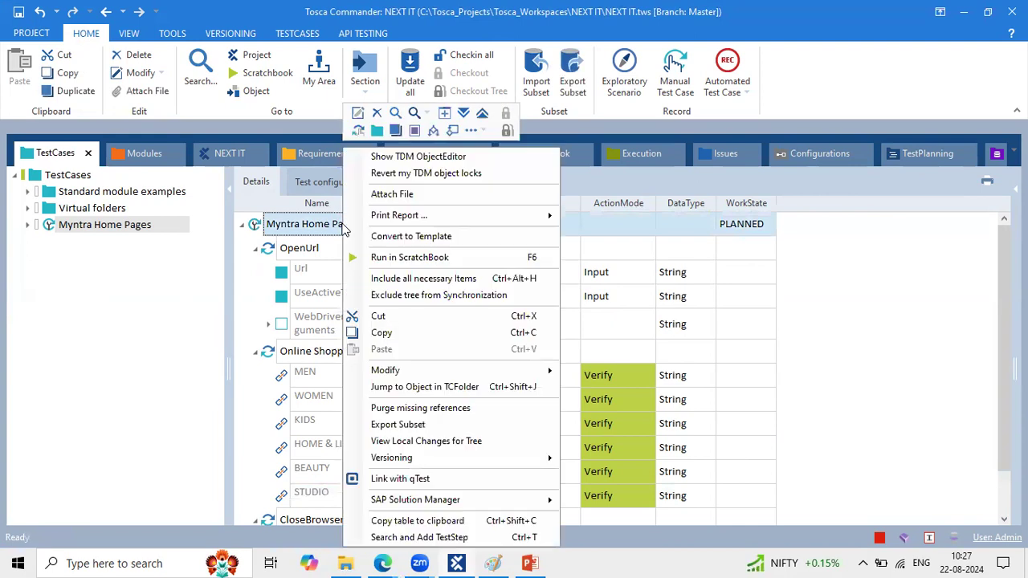
click(374, 257)
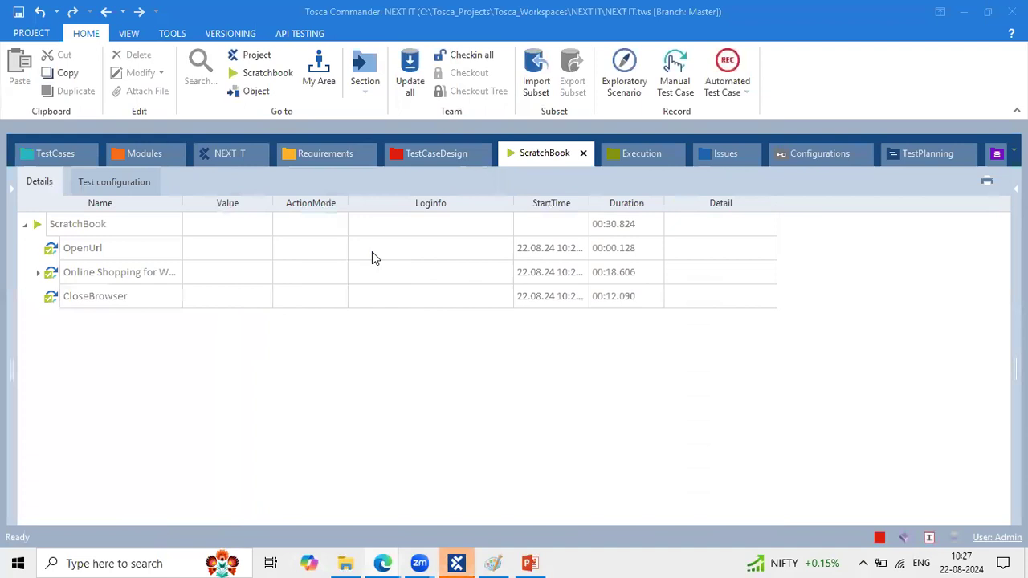
click(38, 272)
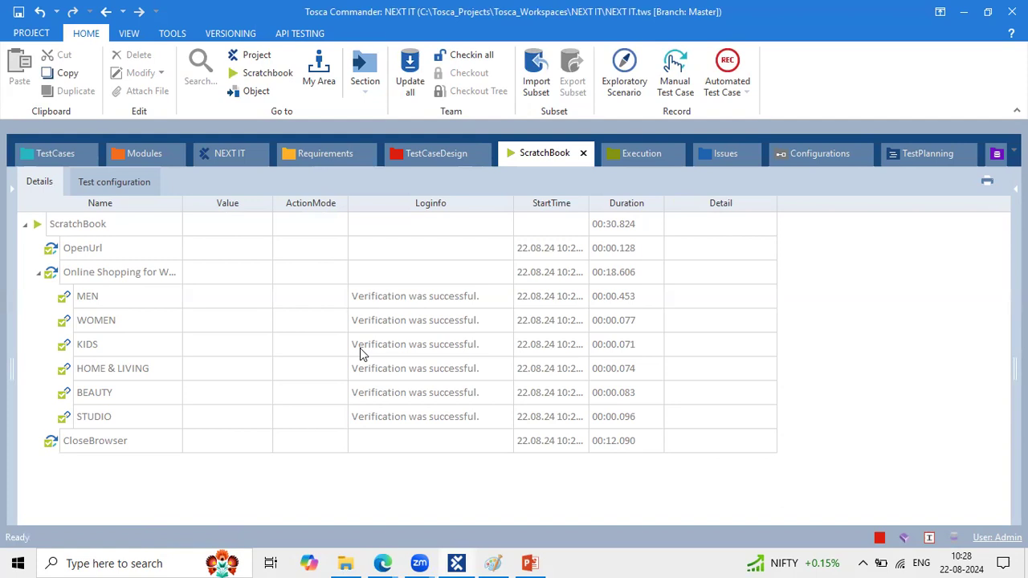
Step: Review the Myntra Home Pages test case with OpenUrl collapsed and compare its verifications with the ScratchBook results
click(76, 155)
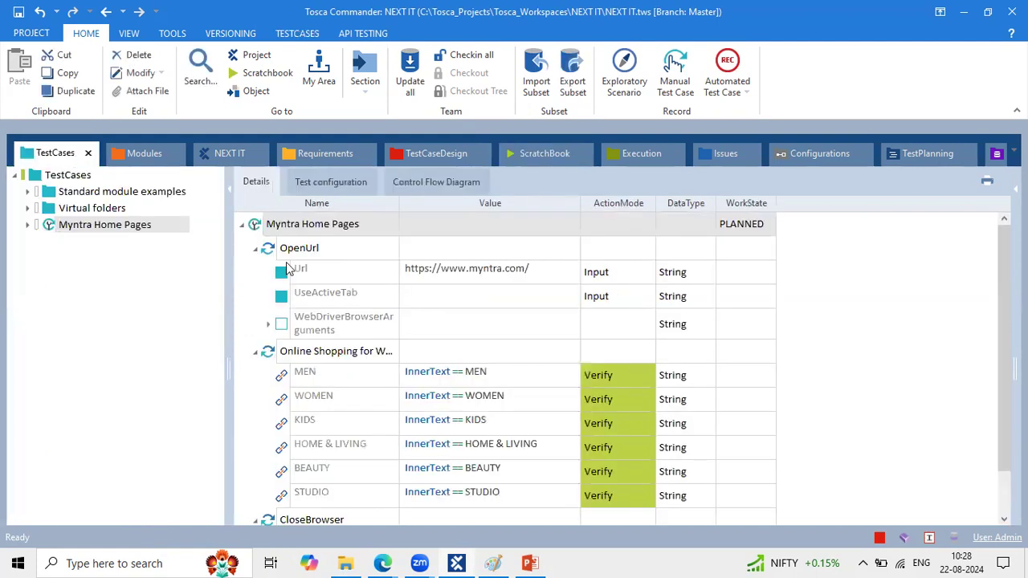
click(293, 271)
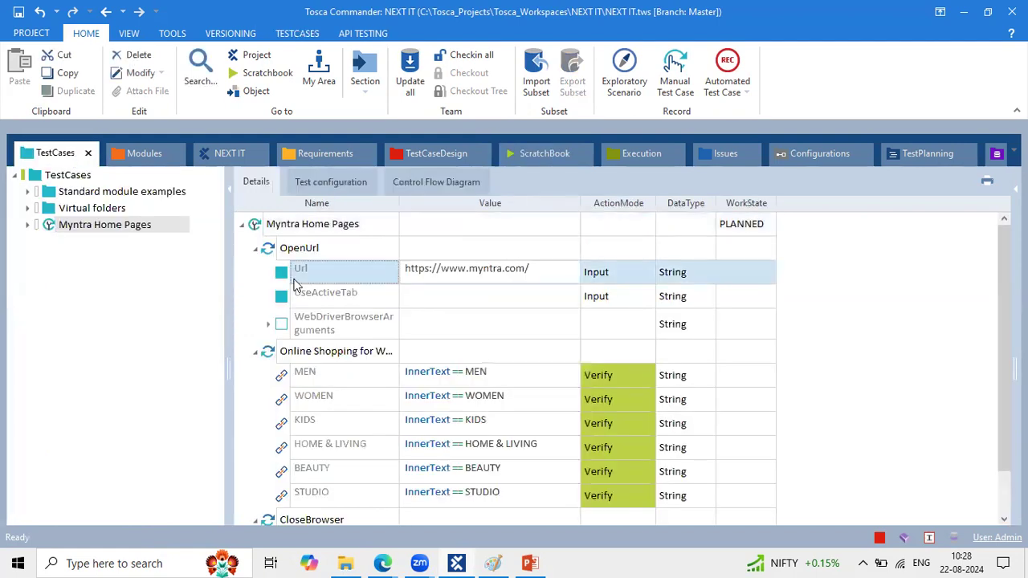
click(253, 251)
click(406, 294)
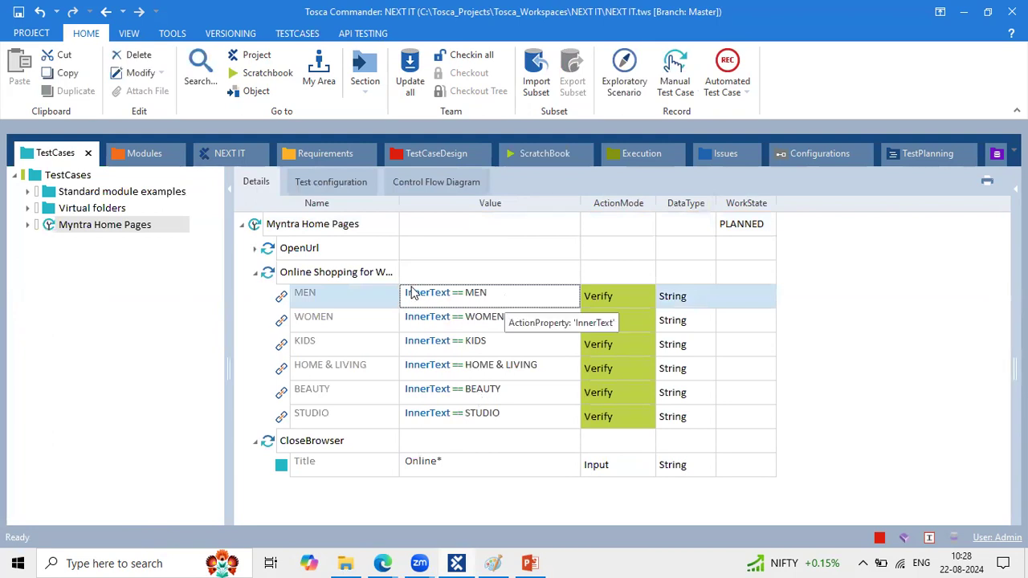
click(366, 251)
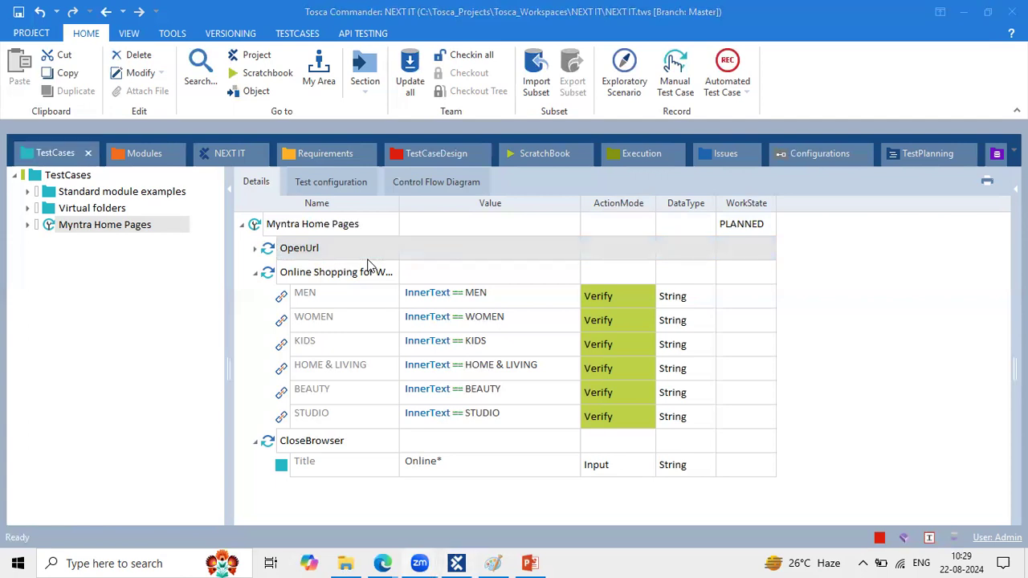
click(256, 225)
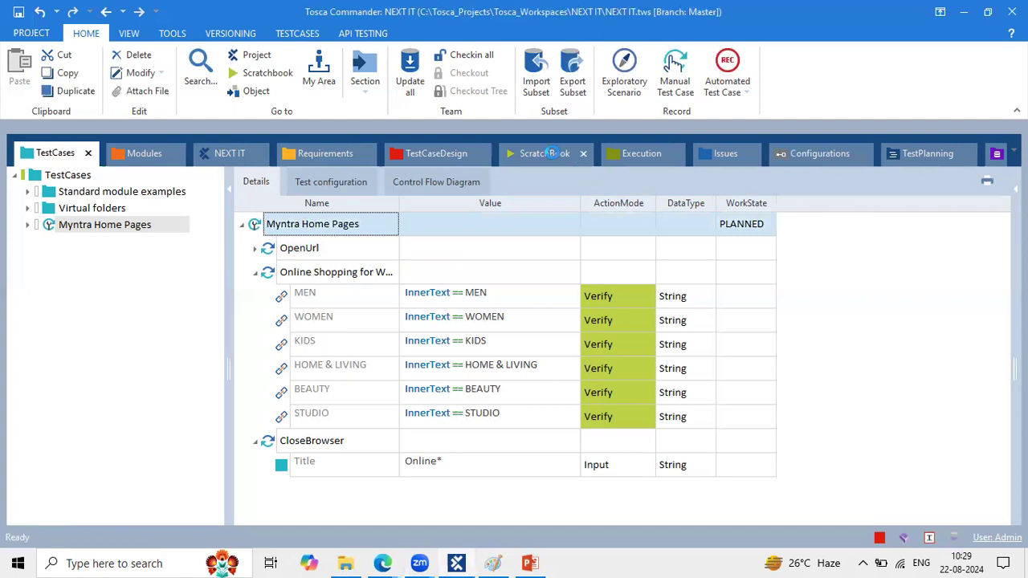
click(553, 153)
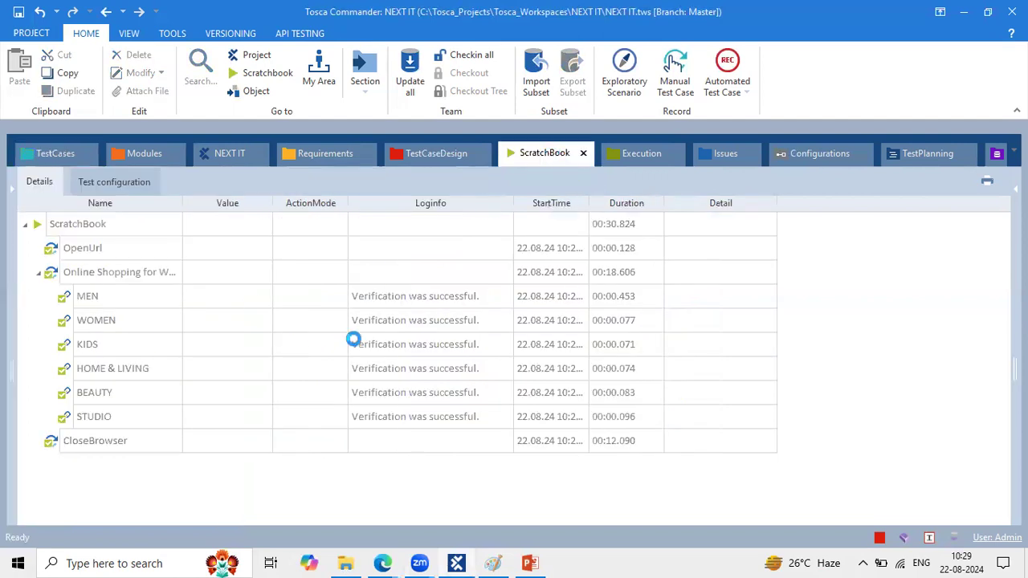
click(56, 153)
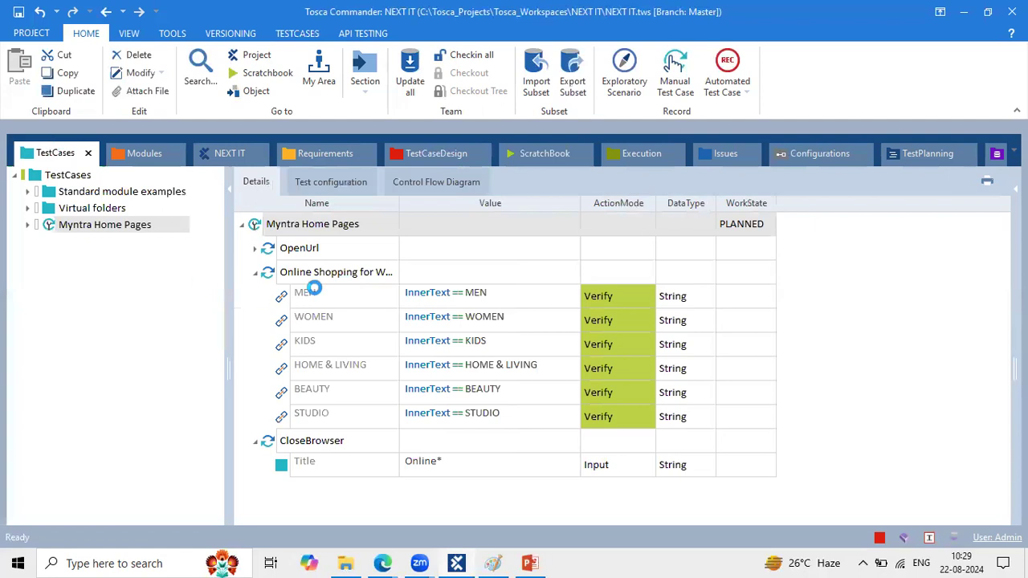
Step: Collapse the Online Shopping step and set the Myntra Home Pages test case's work state to COMPLETED
click(255, 273)
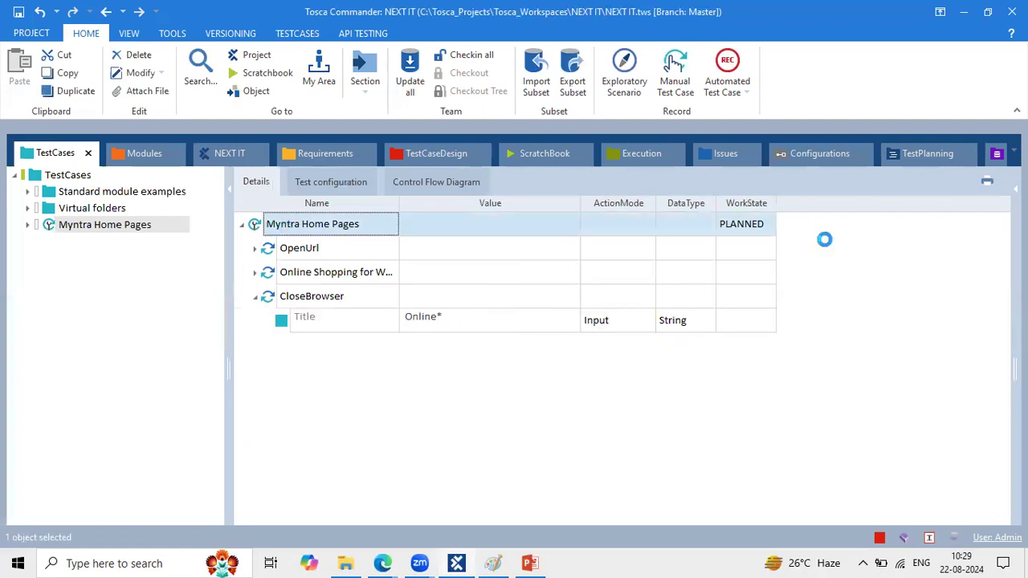
click(766, 222)
click(773, 224)
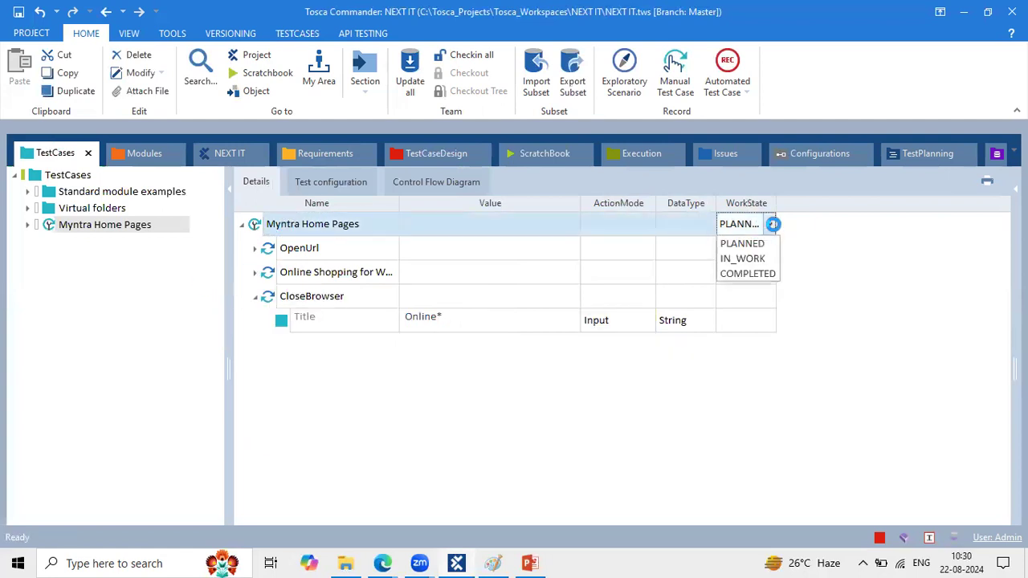
click(747, 273)
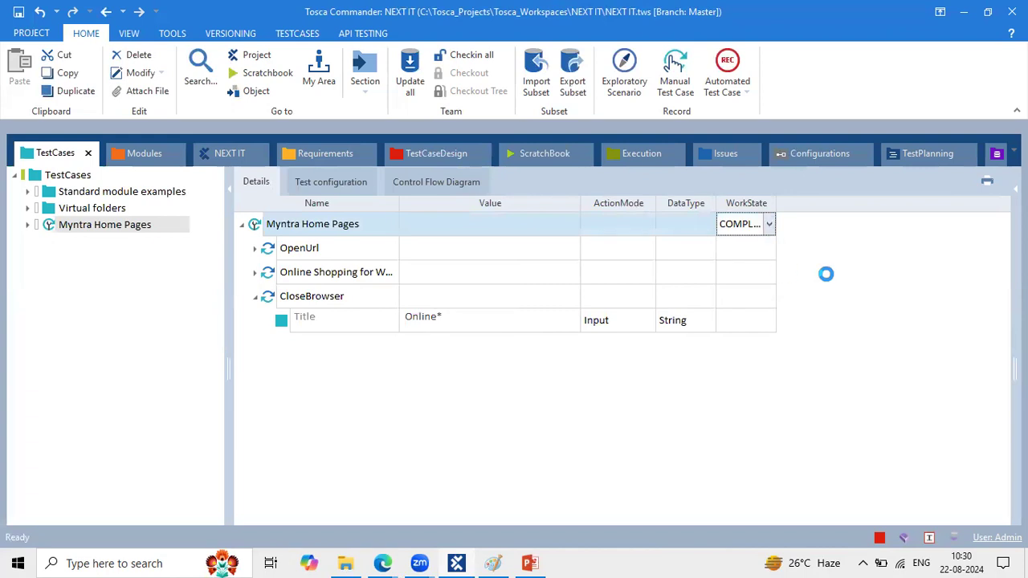
click(443, 232)
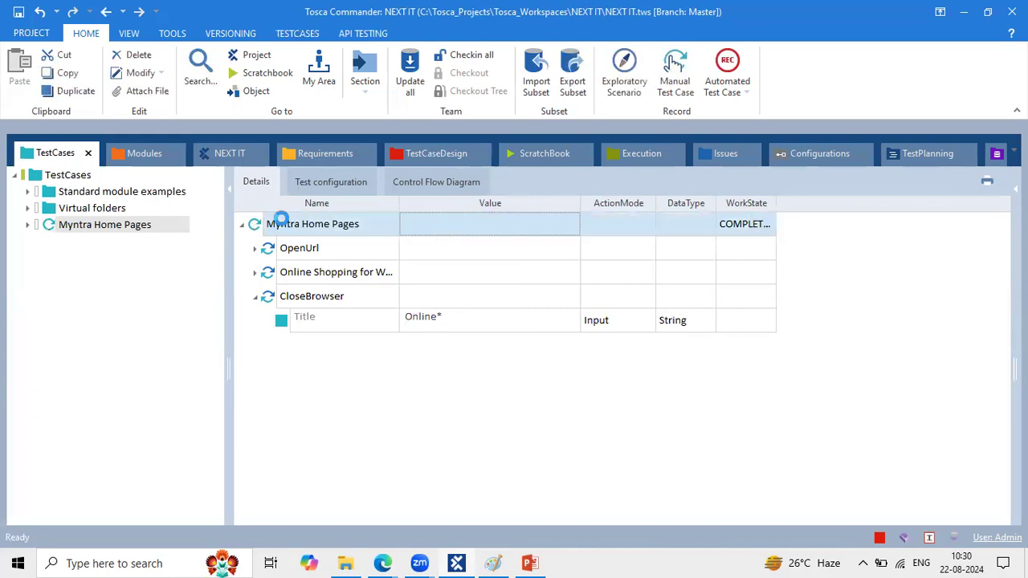
Step: Create a new execution list under ExecutionLists from the Myntra Home Pages test case
drag(309, 223, 599, 207)
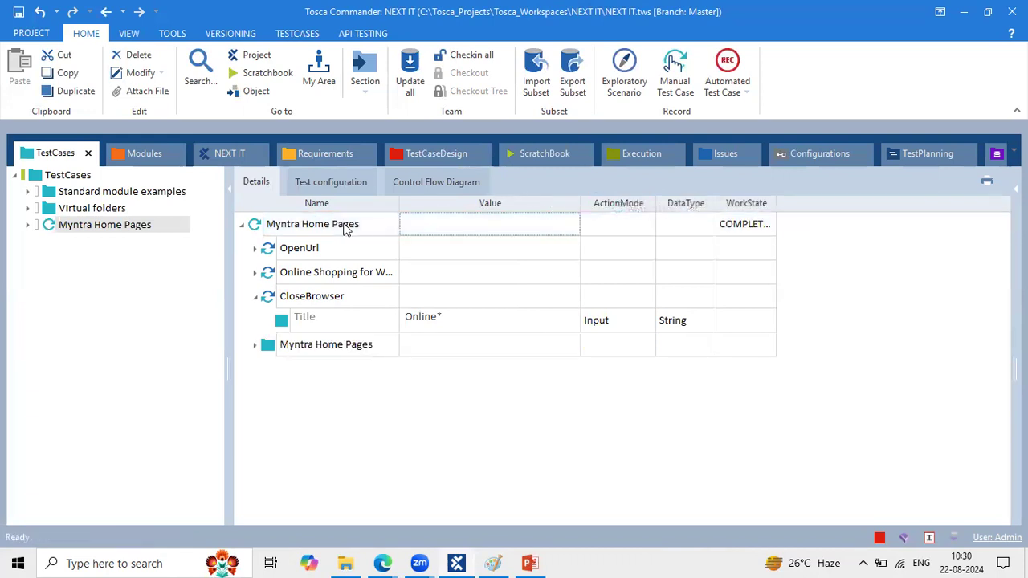
key(ctrl+z)
drag(257, 223, 75, 195)
key(Return)
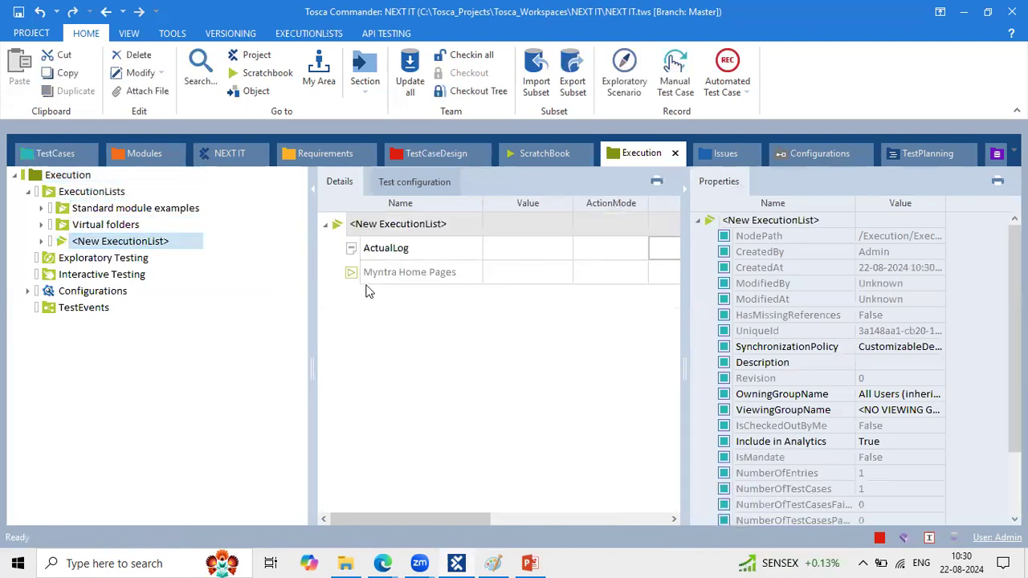
Step: Widen the new execution list's details view, hide its properties and select the list
drag(239, 276, 228, 276)
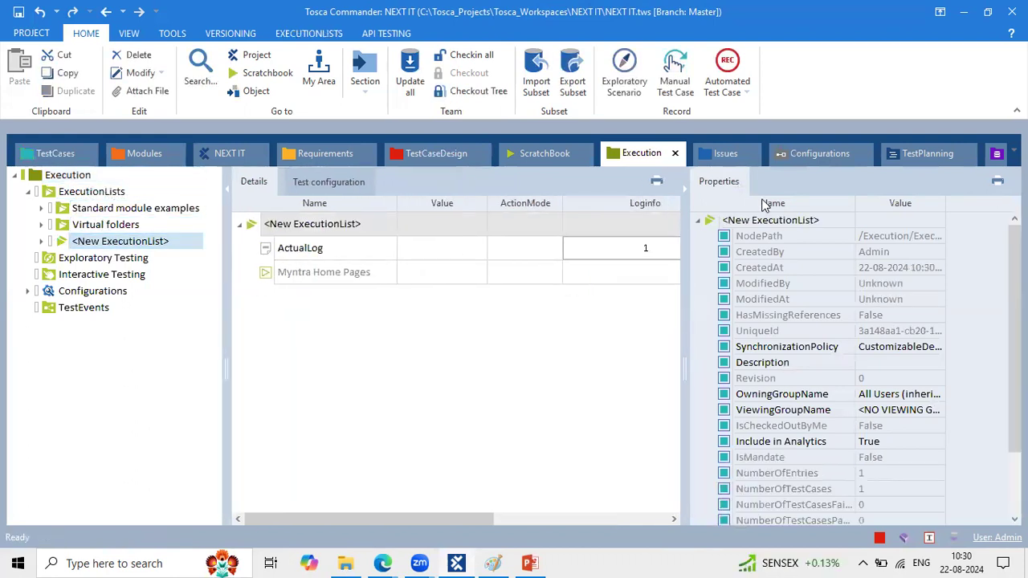
click(687, 186)
click(262, 225)
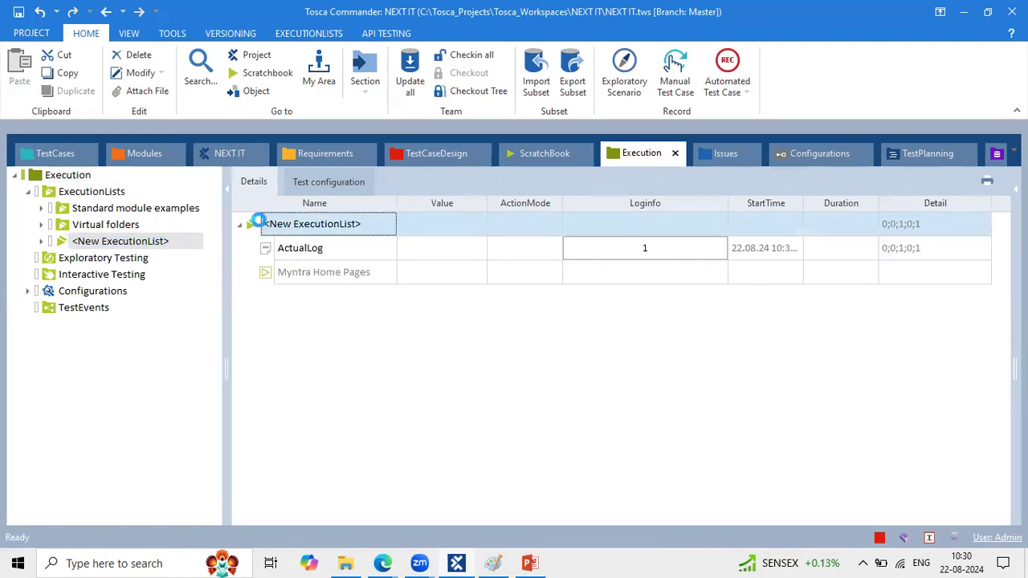
Step: Run the new execution list with the Myntra Home Pages test case and close the Myntra page
right_click(262, 226)
click(324, 297)
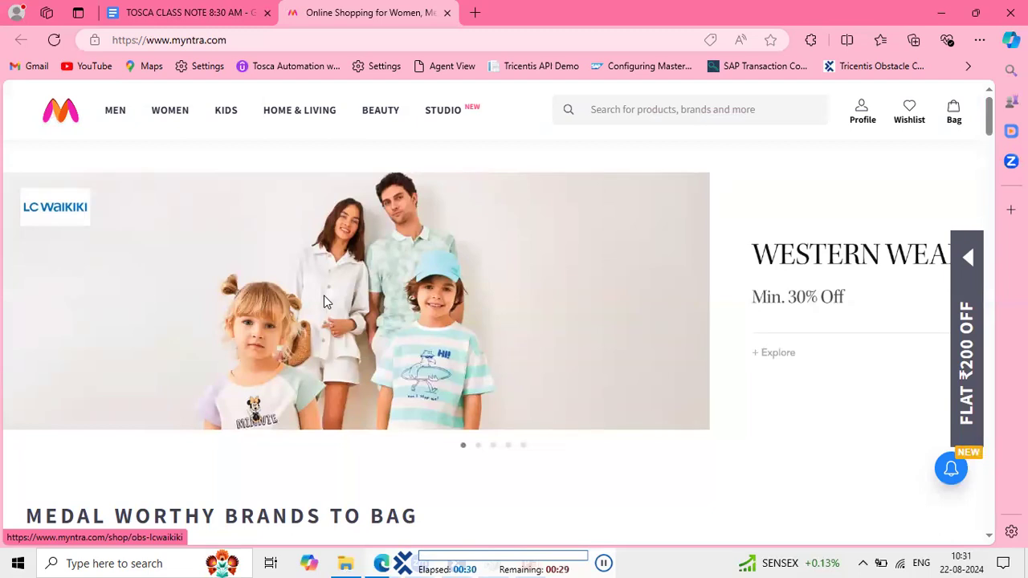
key(ctrl+w)
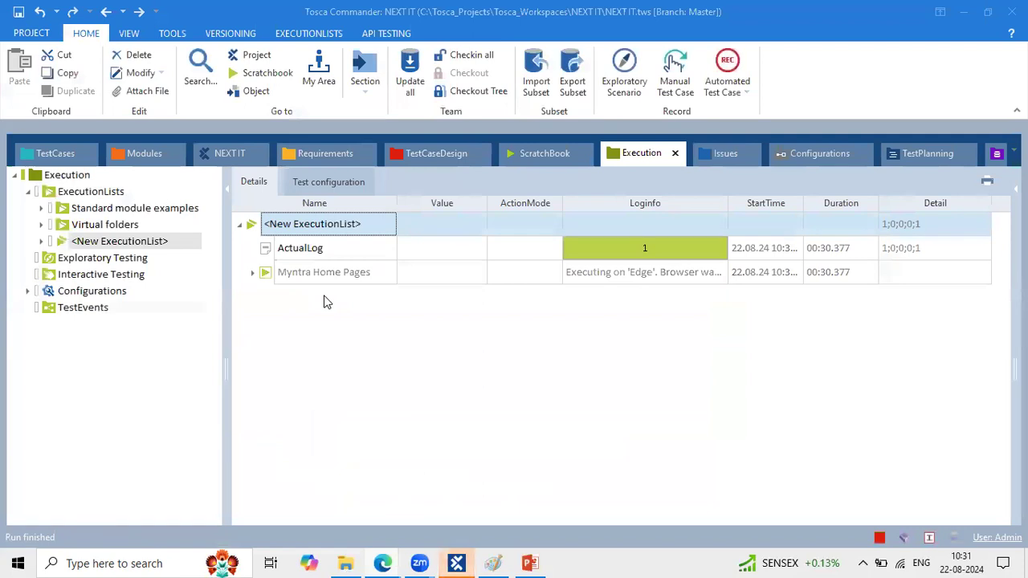
Step: Expand the Myntra Home Pages run log down to the Online Shopping verifications and examine them together with the ActualLog result
click(254, 274)
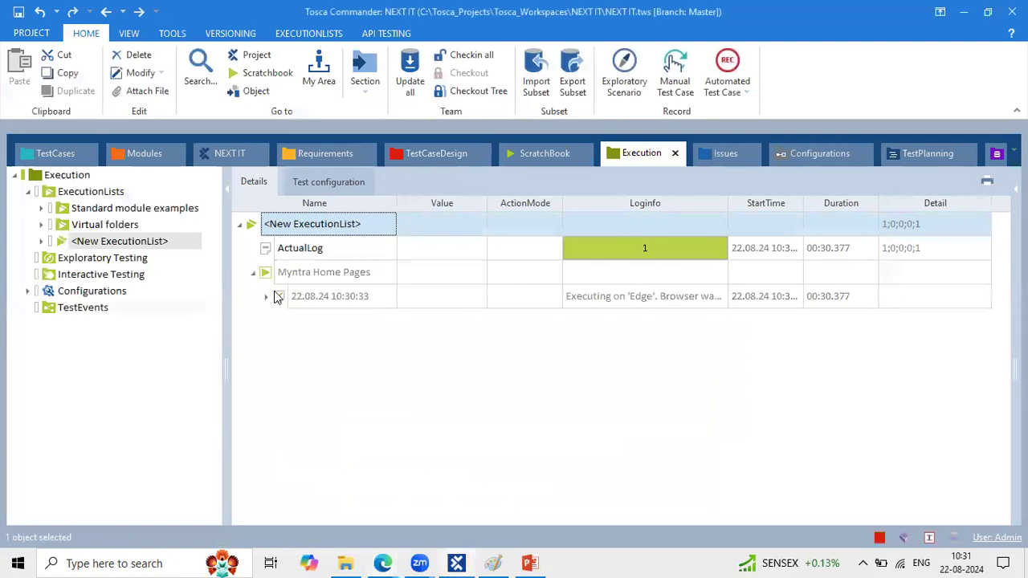
click(287, 296)
double_click(317, 296)
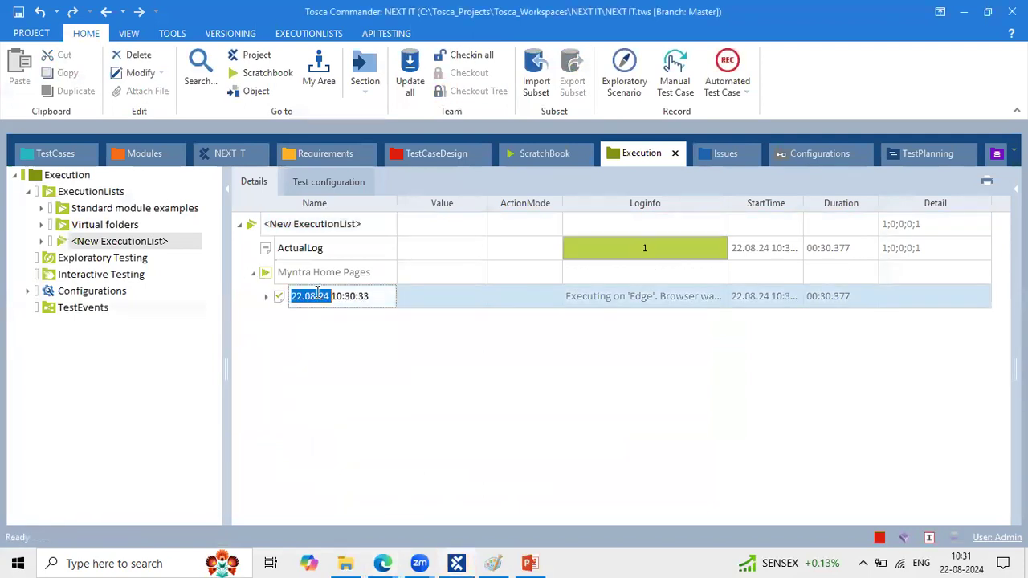
double_click(338, 296)
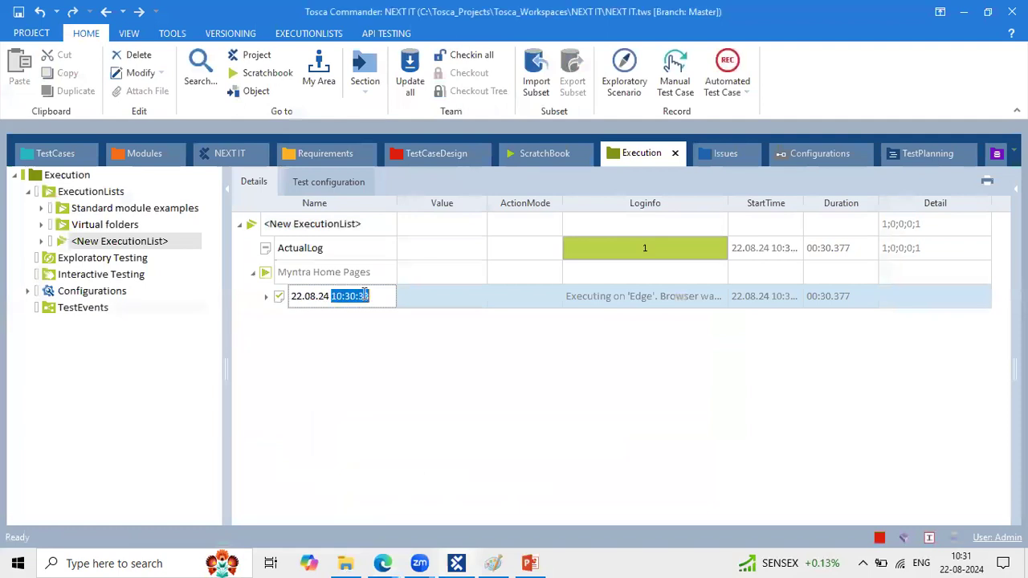
click(267, 297)
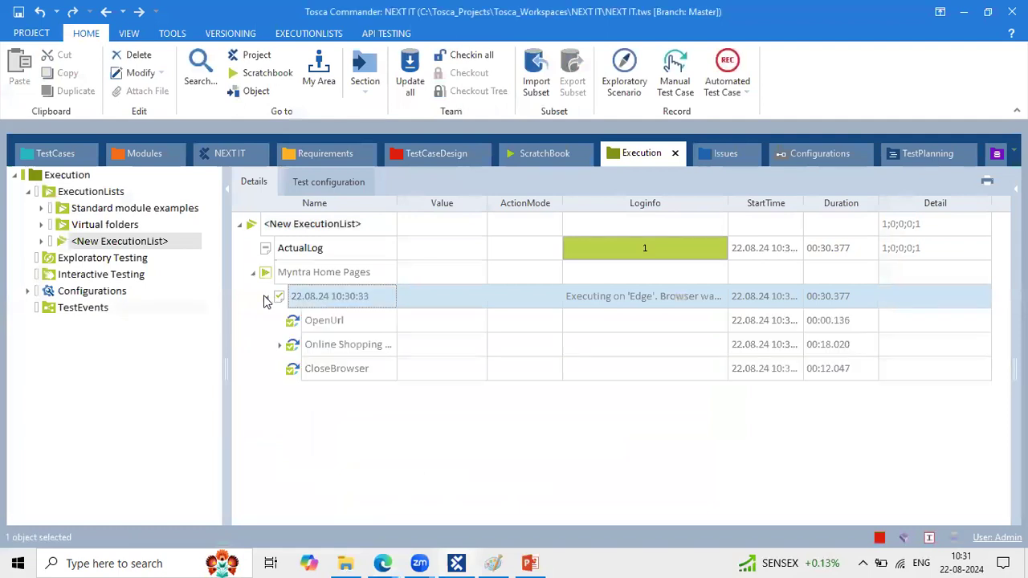
drag(227, 329, 191, 329)
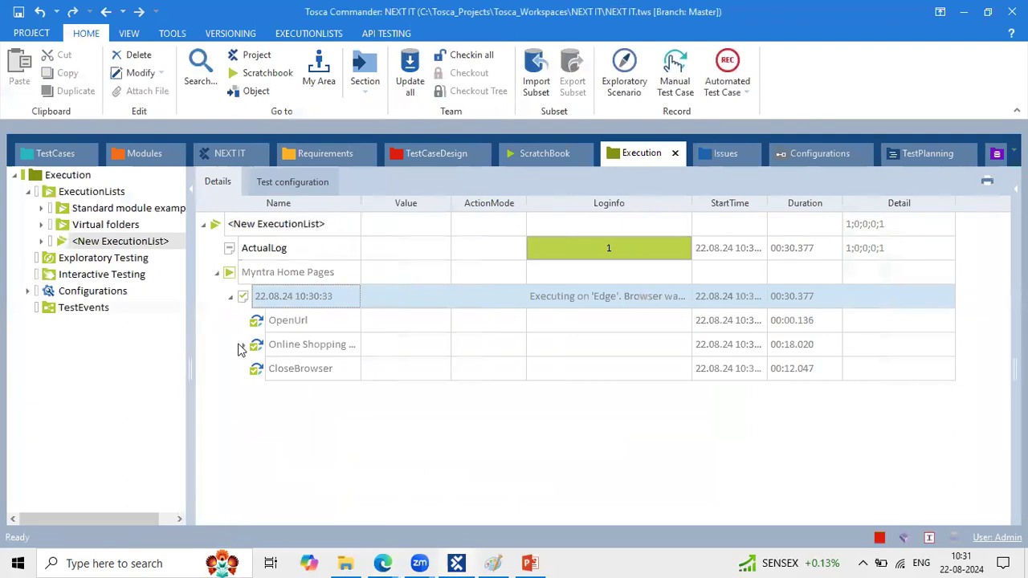
click(244, 345)
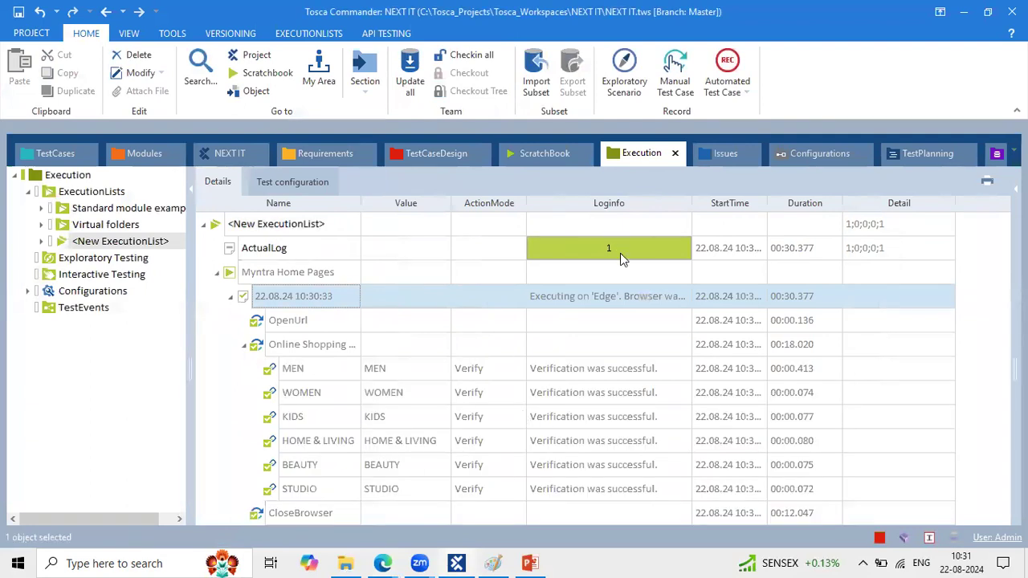
click(620, 255)
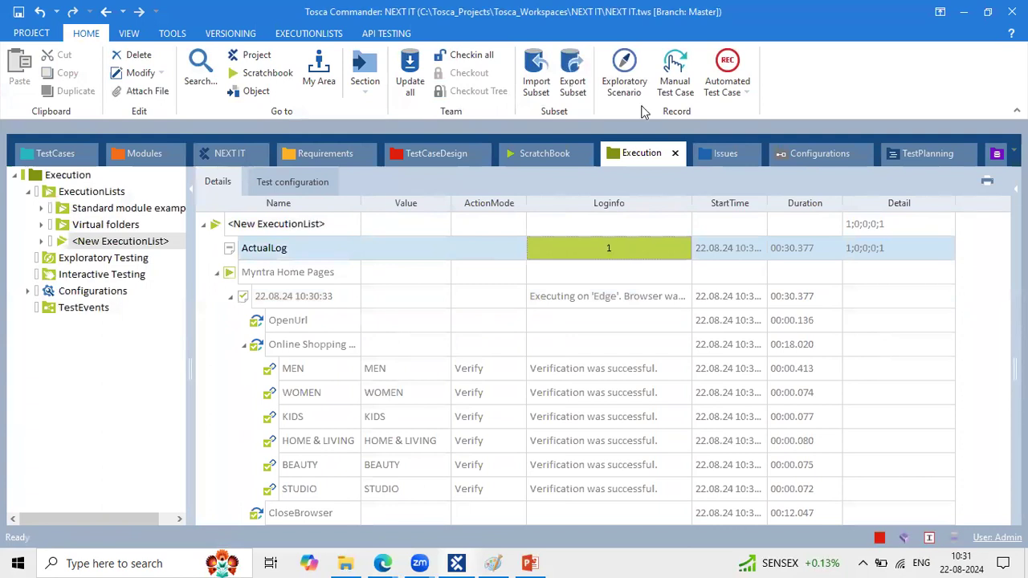
drag(525, 229, 696, 263)
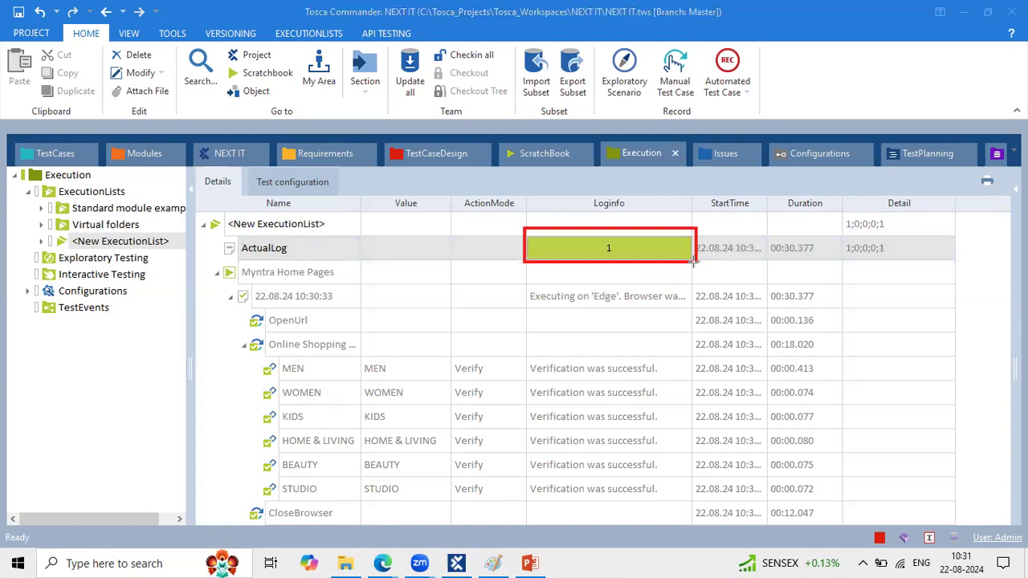
key(Escape)
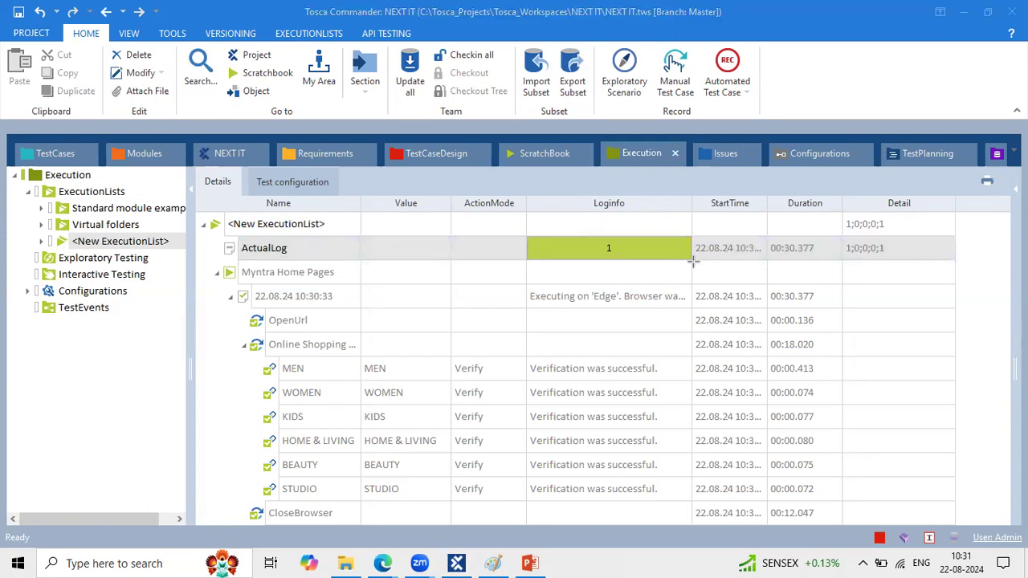
Step: Start printing the execution list's report as ExecutionEntries with detailed Logs in Adobe PDF Format
click(231, 229)
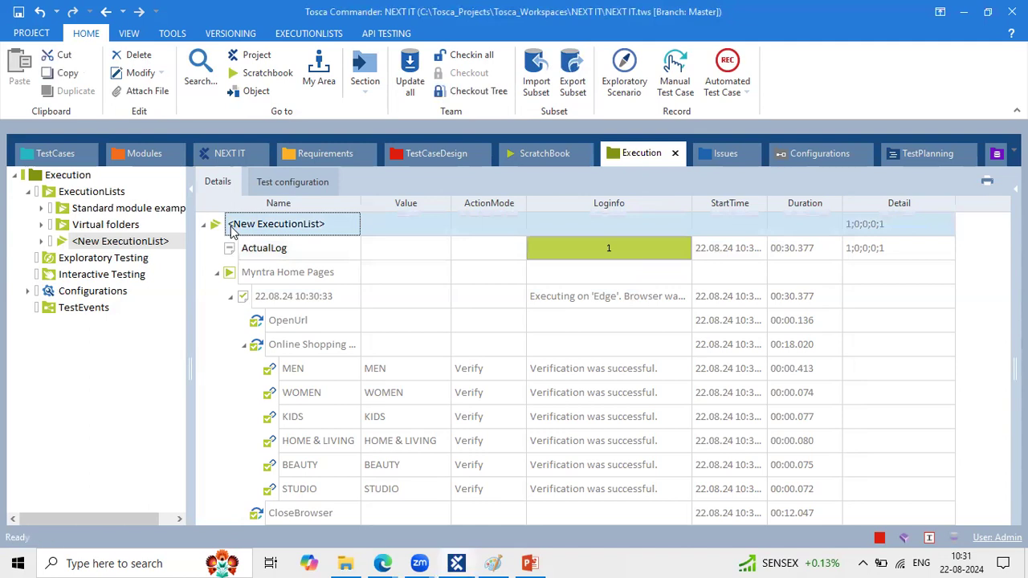
right_click(232, 230)
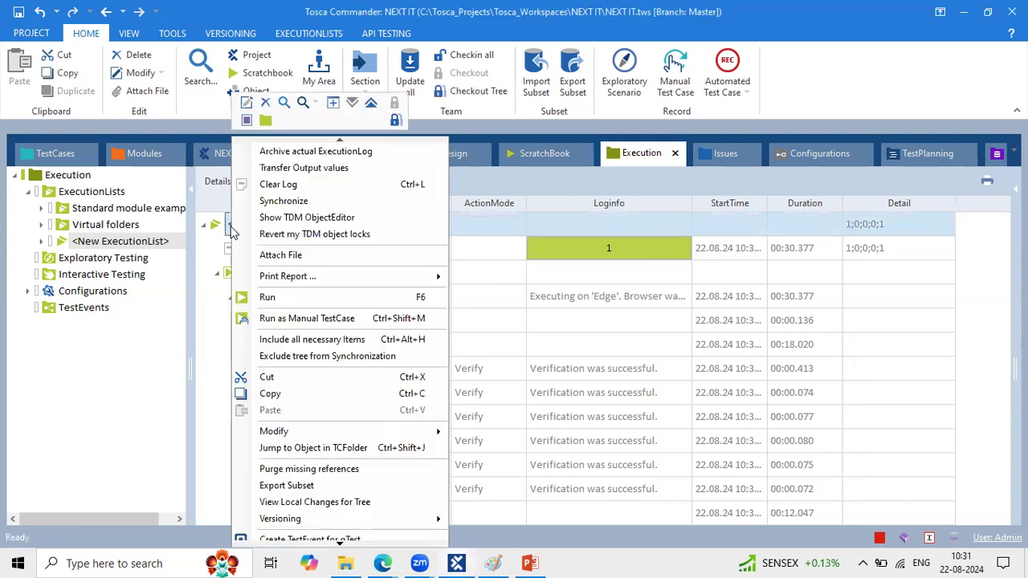
mouse_move(294, 276)
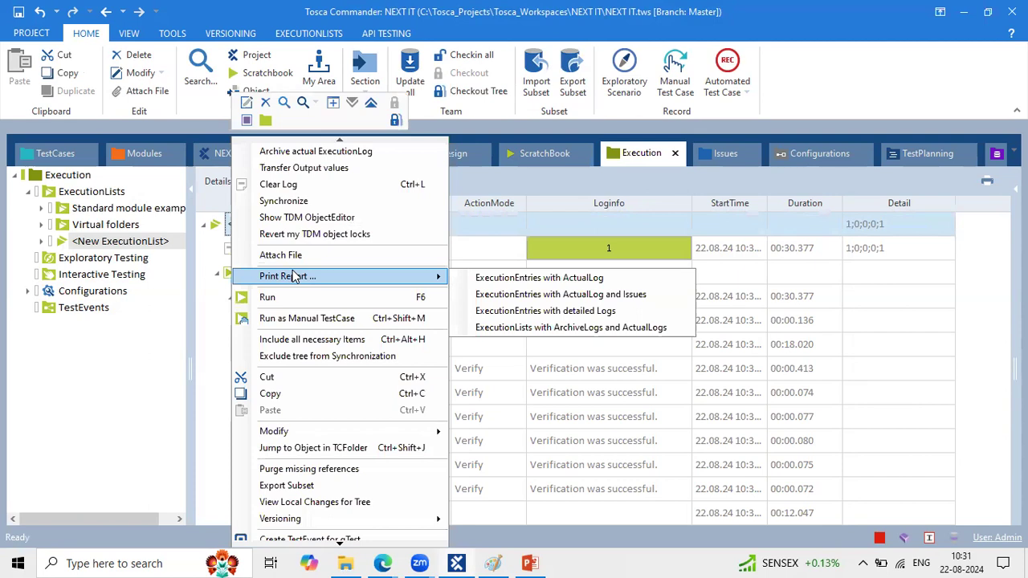
click(585, 312)
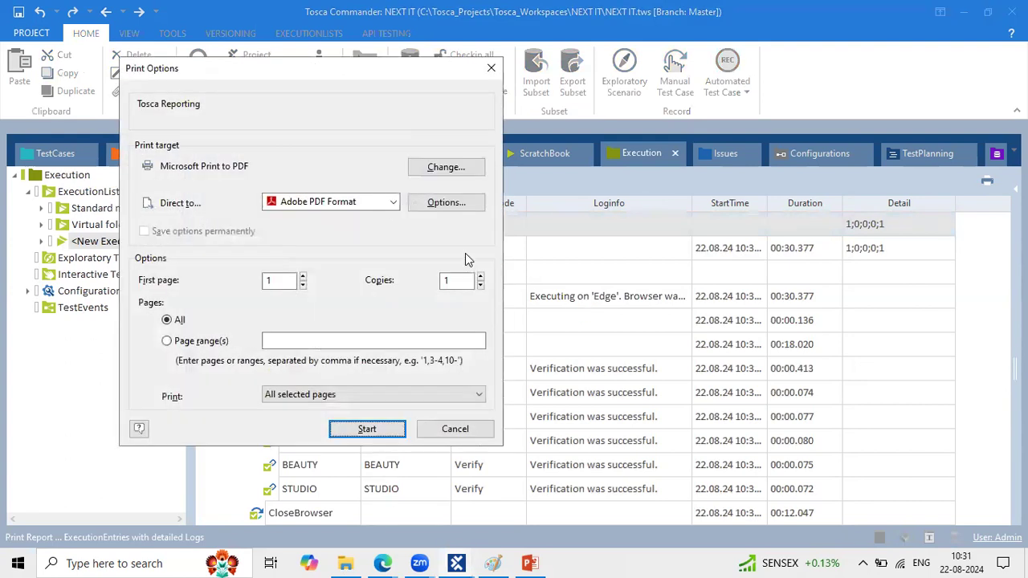
click(393, 201)
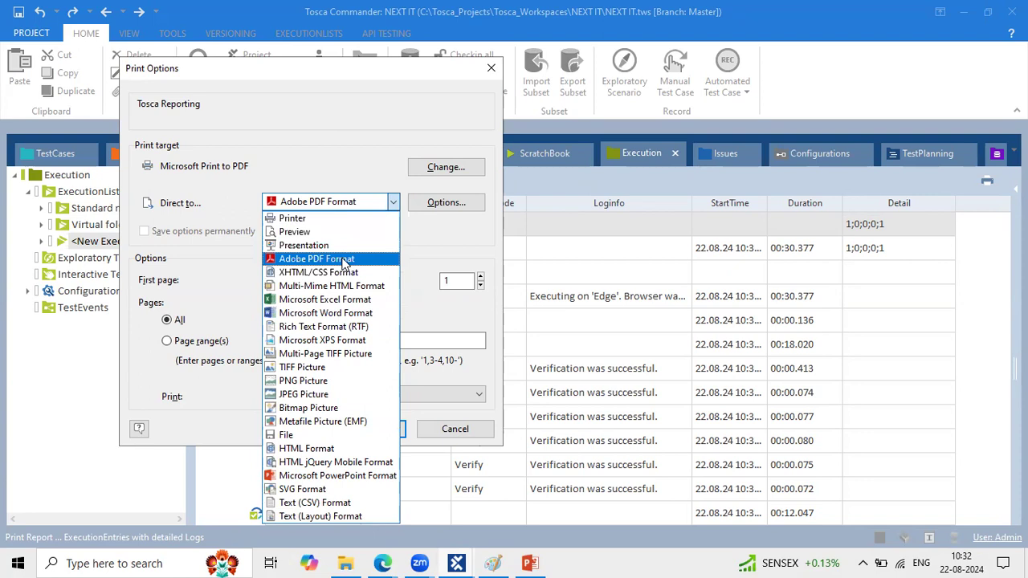
click(346, 263)
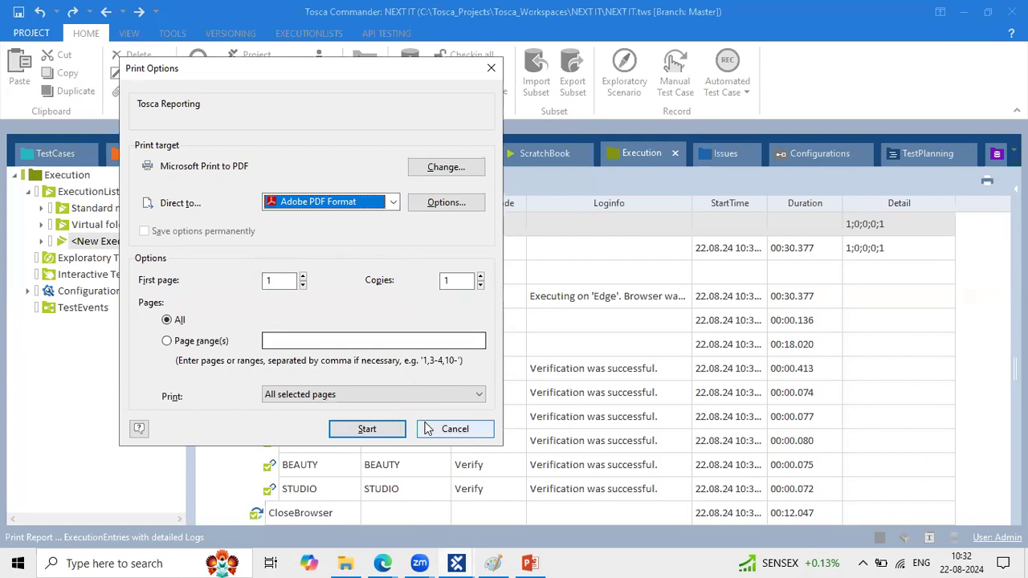
click(389, 431)
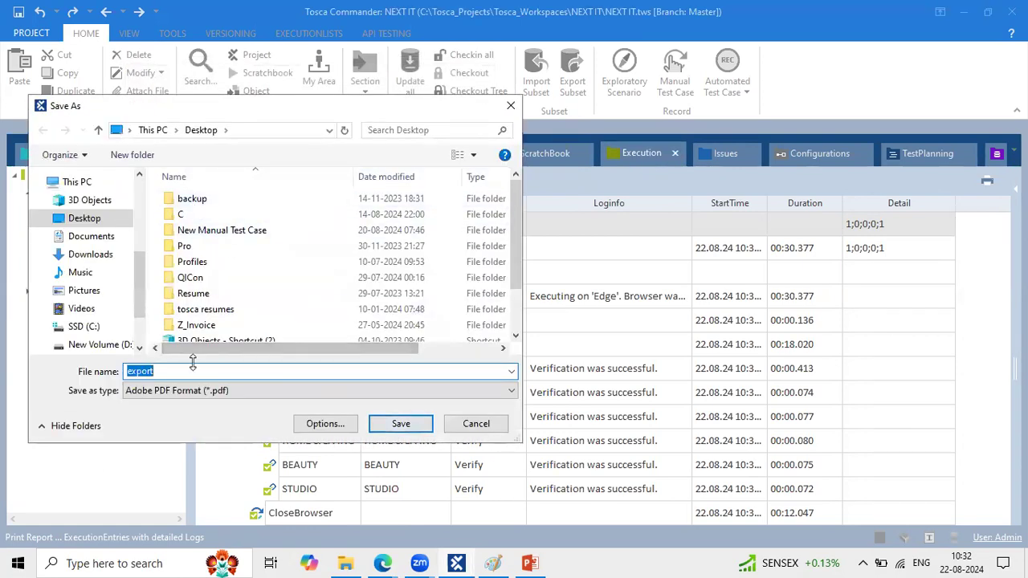
Step: Save the report as export on the Desktop, not limited to failed test cases and with screenshots set to Yes - In between
click(185, 369)
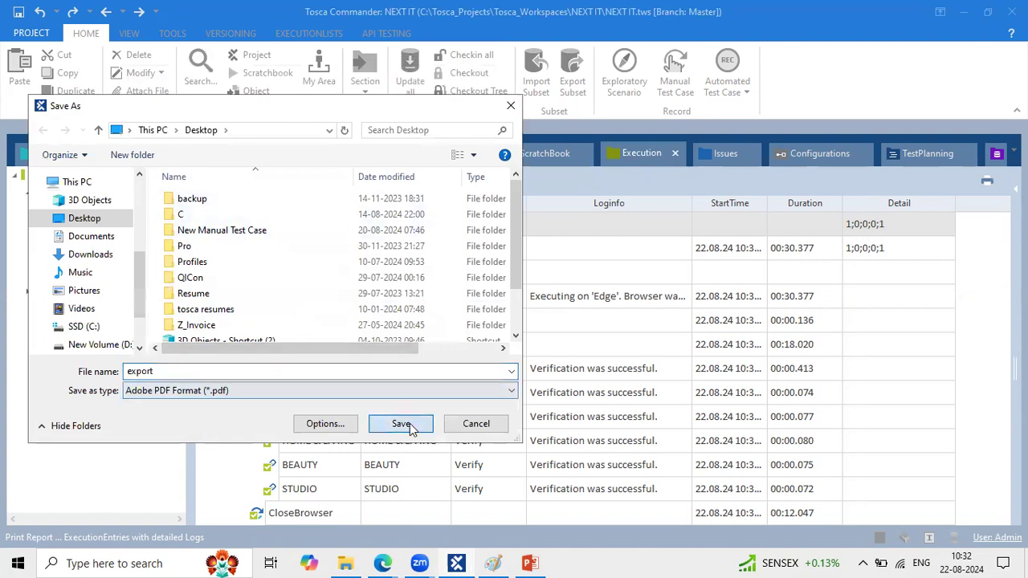
click(401, 424)
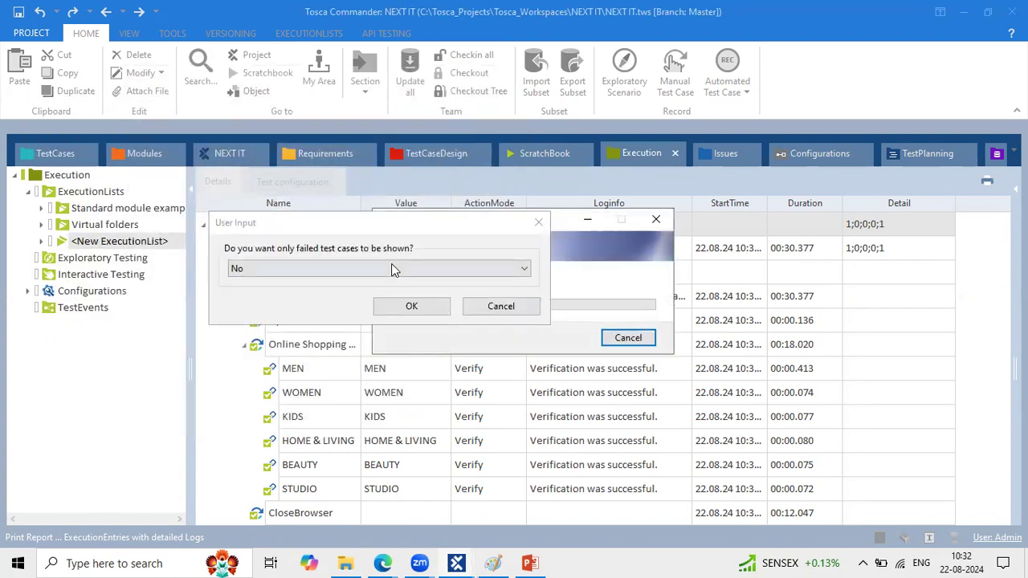
click(409, 303)
click(410, 270)
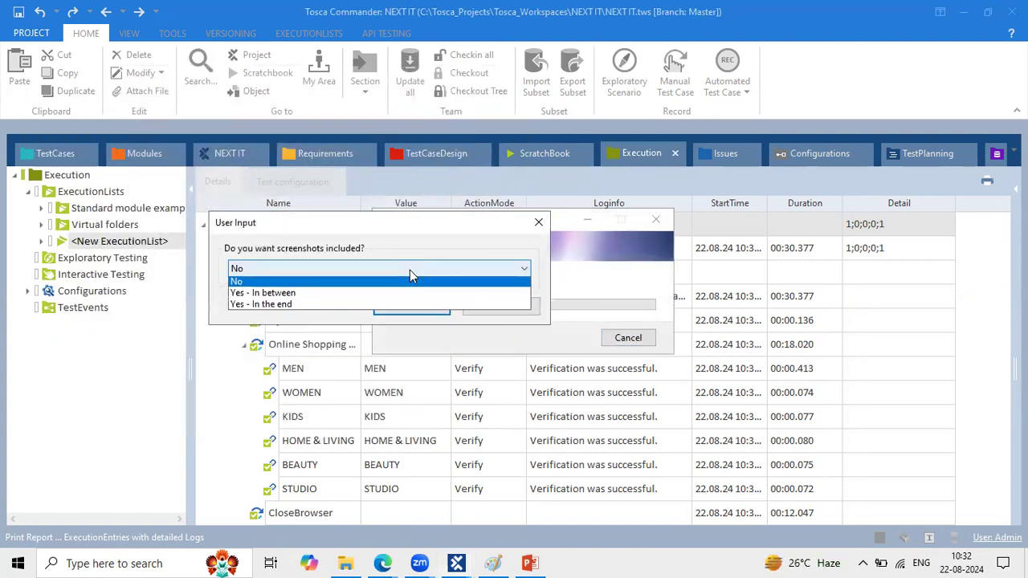
click(336, 292)
click(398, 307)
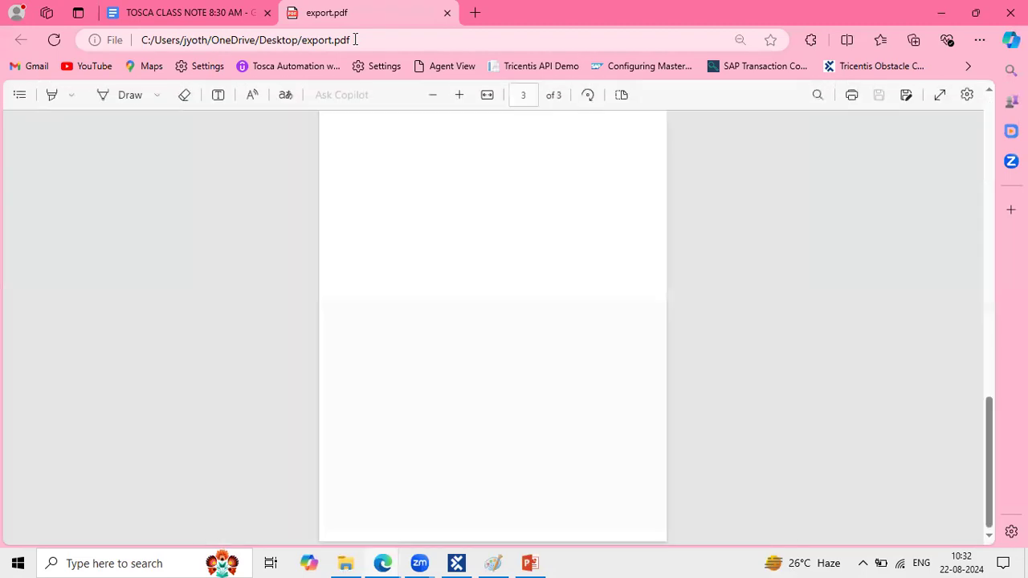
Step: Examine the exported report's cover page with the Tricentis logo, the Execution Summary table and the SumUp Chart
scroll(584, 239, up, 10)
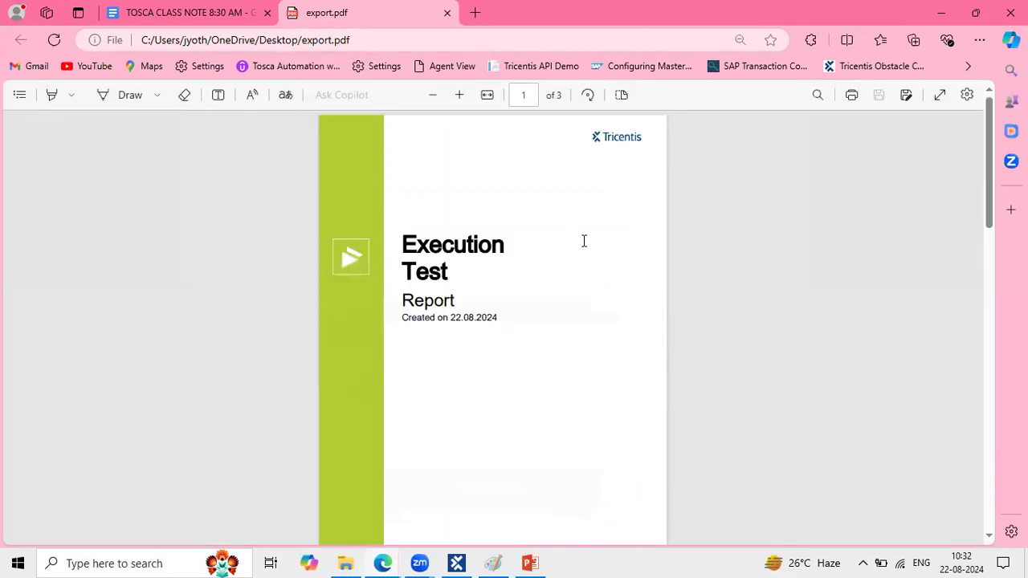
scroll(584, 241, up, 2)
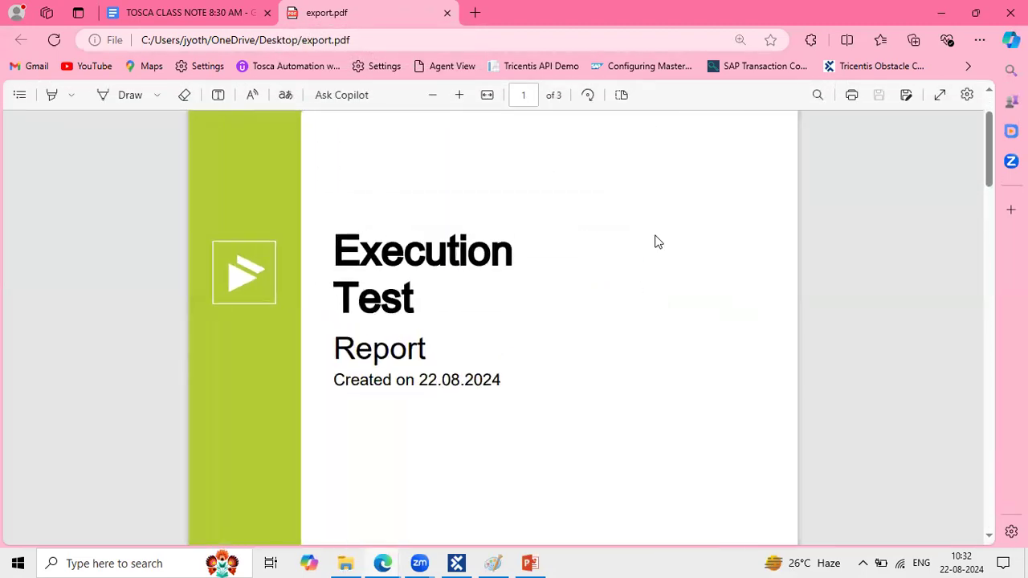
scroll(667, 233, up, 2)
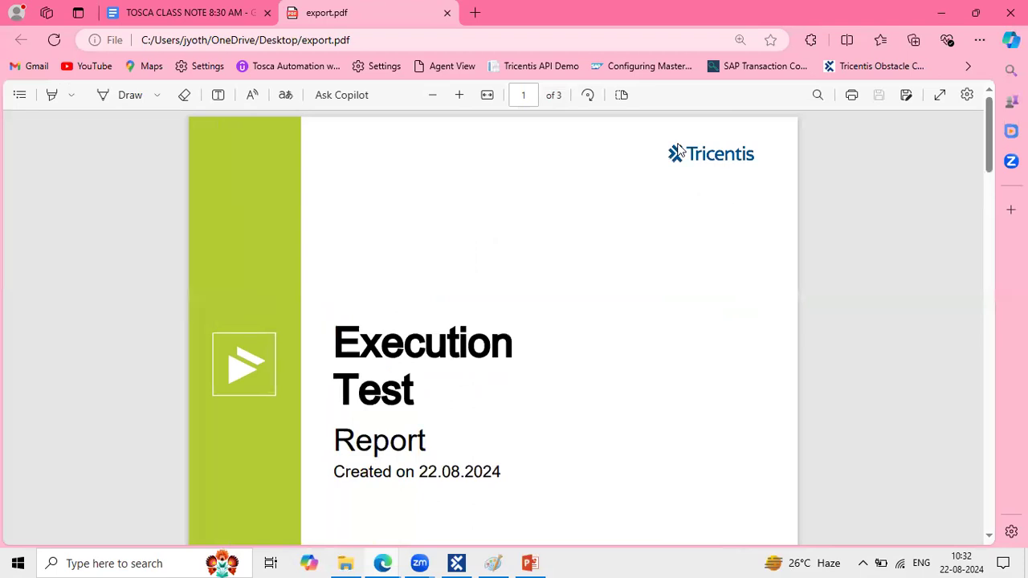
drag(661, 137, 768, 178)
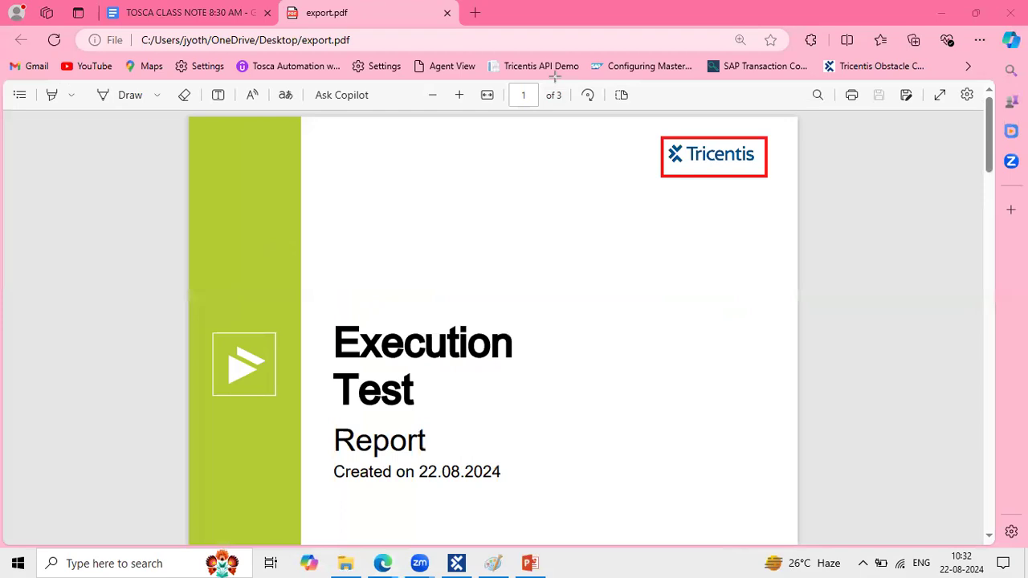
scroll(482, 322, down, 3)
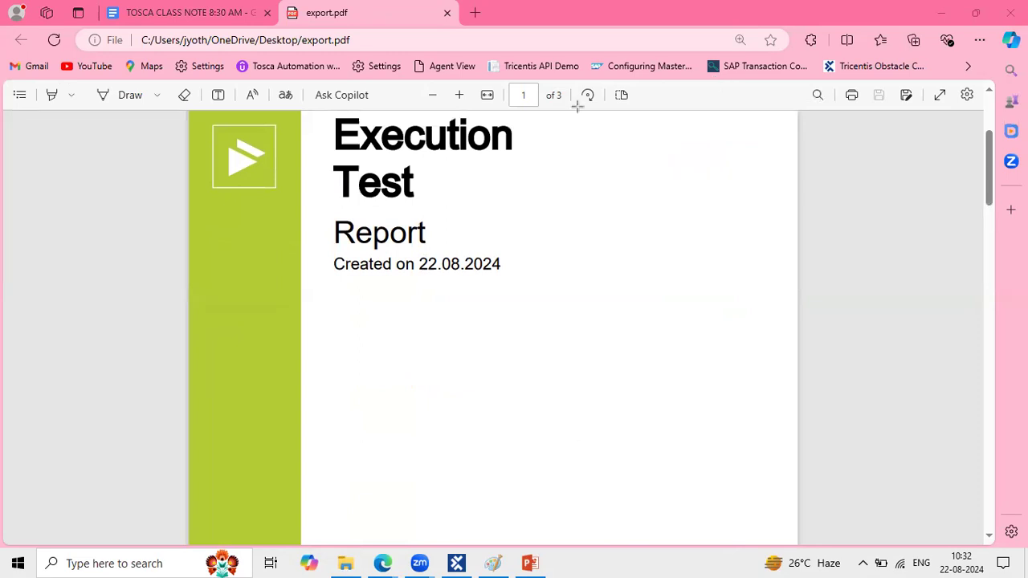
scroll(548, 313, down, 10)
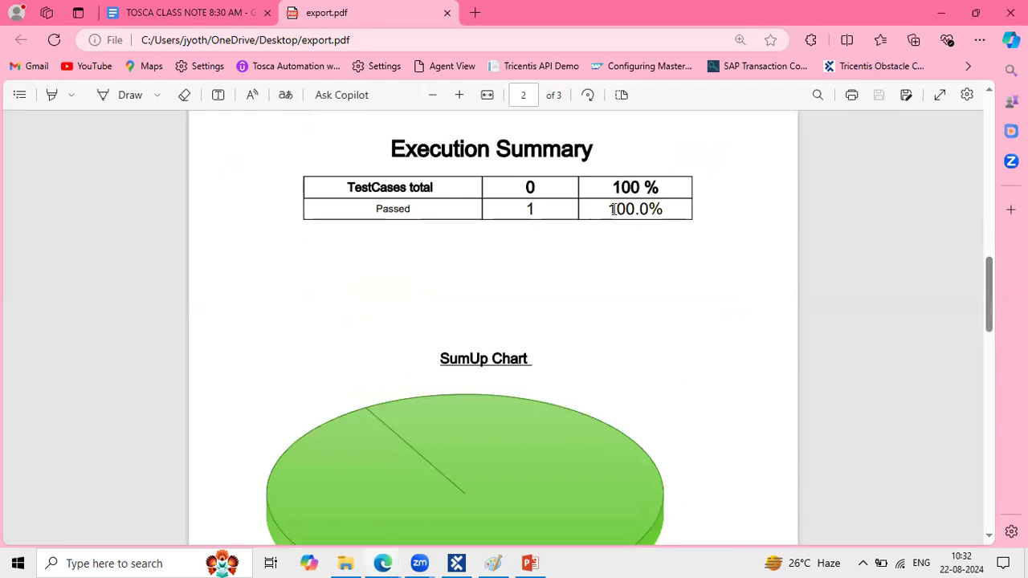
drag(613, 209, 680, 206)
scroll(613, 337, down, 5)
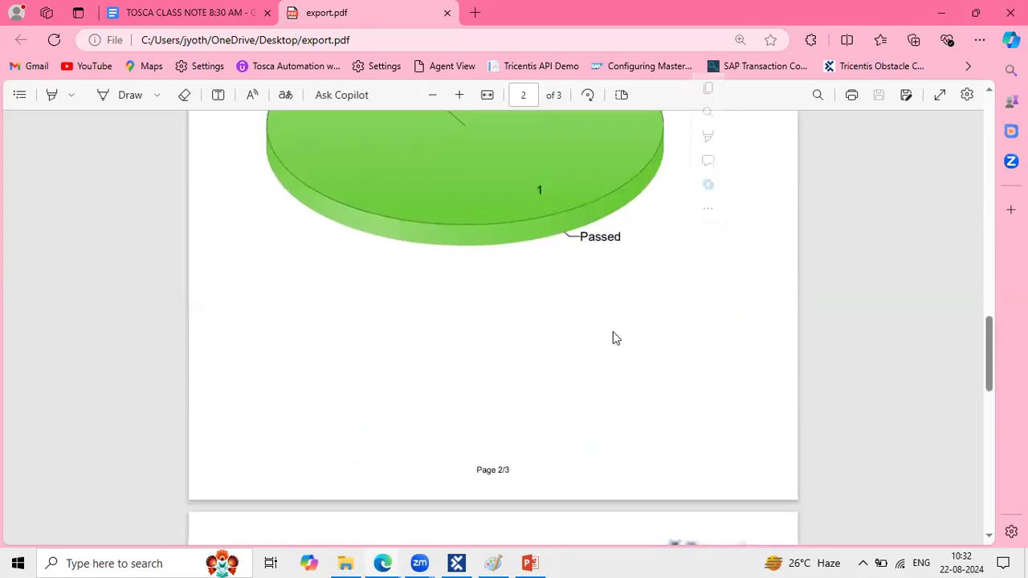
scroll(613, 338, up, 3)
Step: Examine the report's detailed Myntra Home Pages log, including the verifications, start and end times and executing user
scroll(602, 470, down, 10)
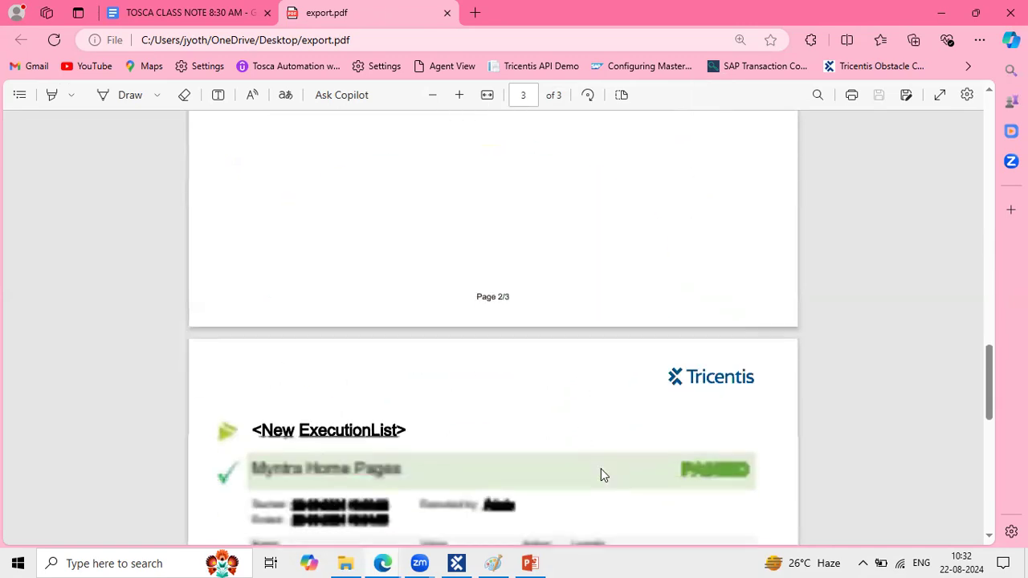
ctrl+scroll(602, 470, up, 2)
ctrl+scroll(604, 475, up, 1)
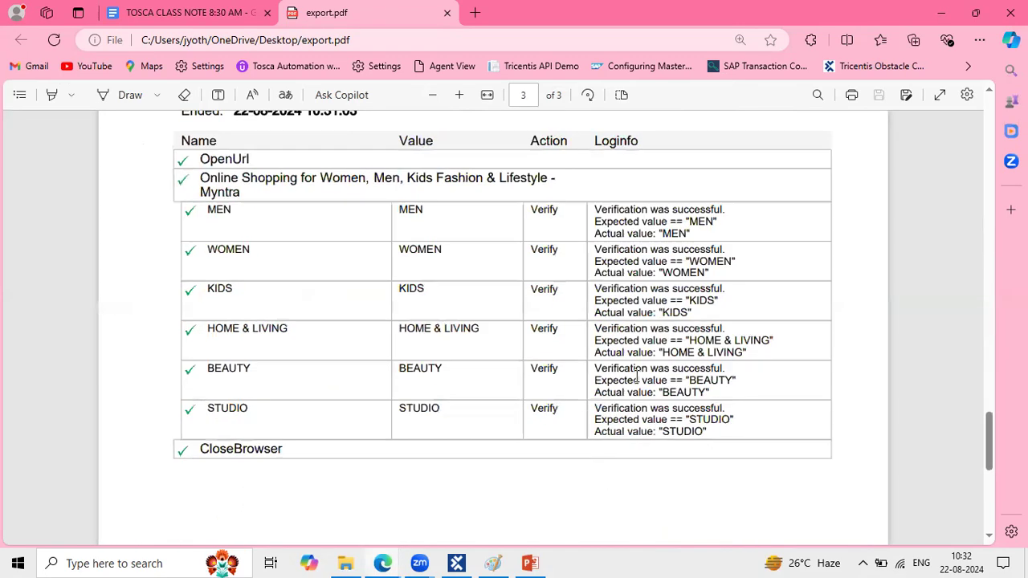
scroll(604, 475, up, 3)
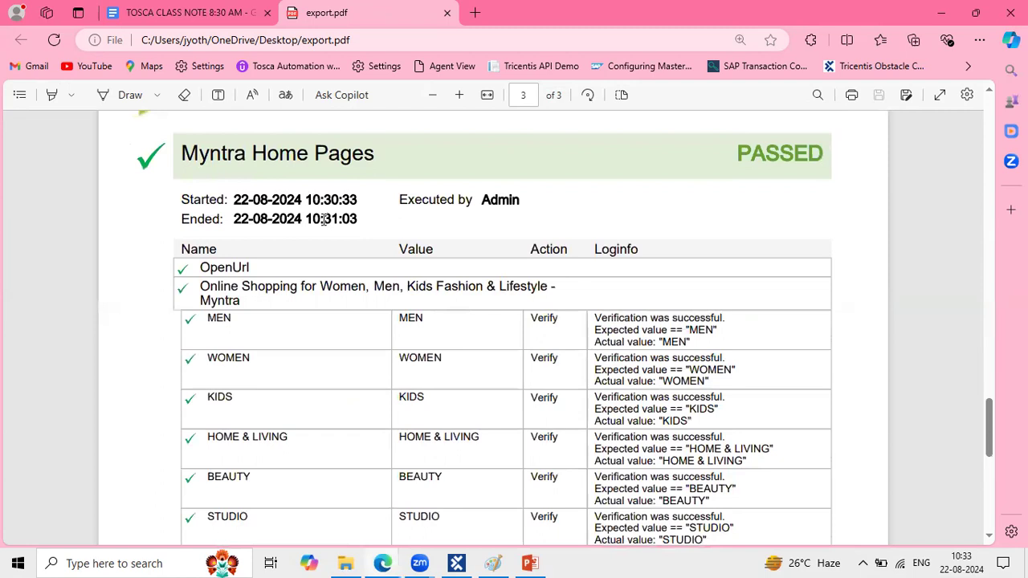
drag(236, 199, 301, 201)
drag(233, 220, 262, 223)
click(367, 209)
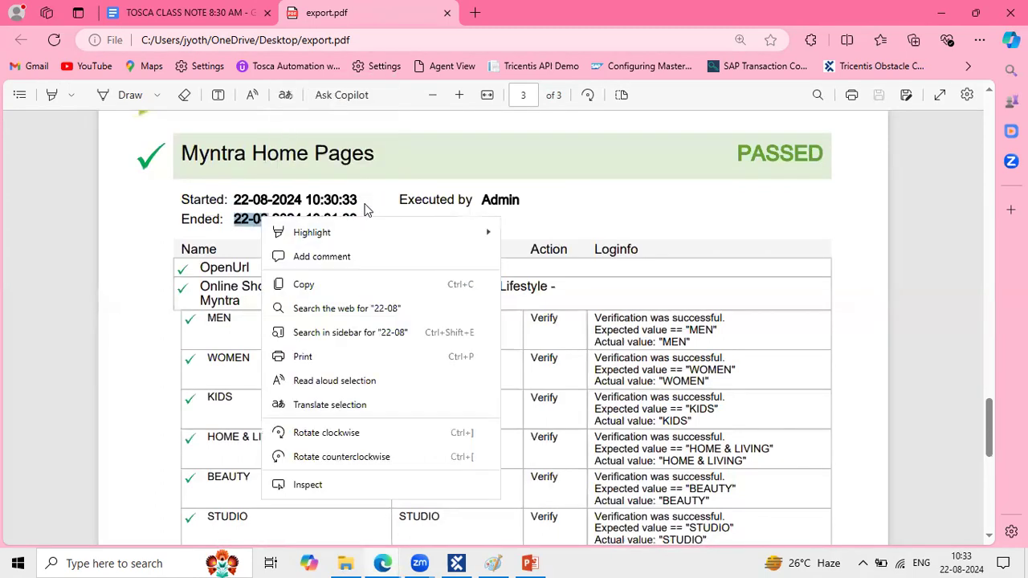
mouse_move(431, 225)
click(380, 198)
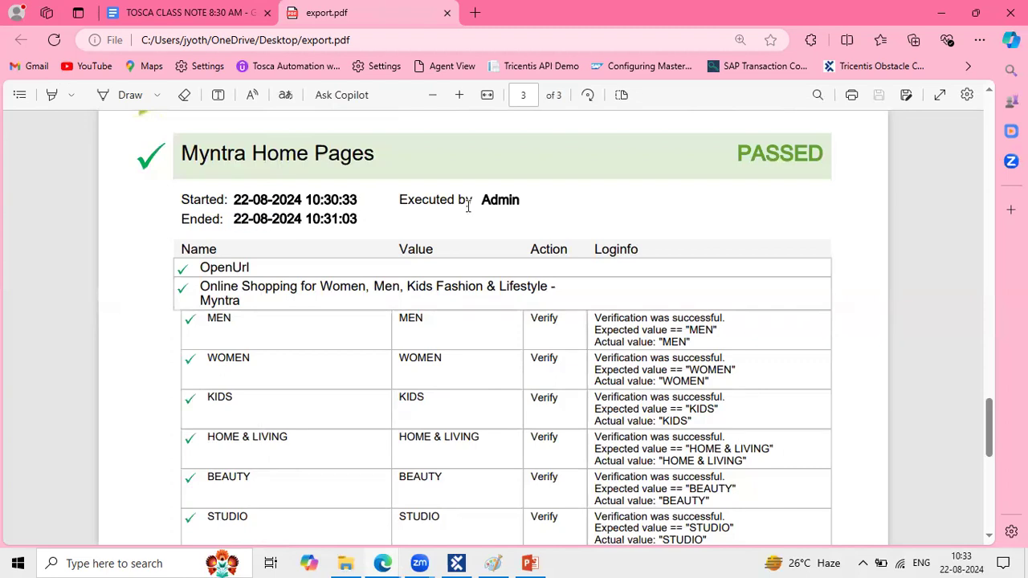
drag(483, 201, 532, 205)
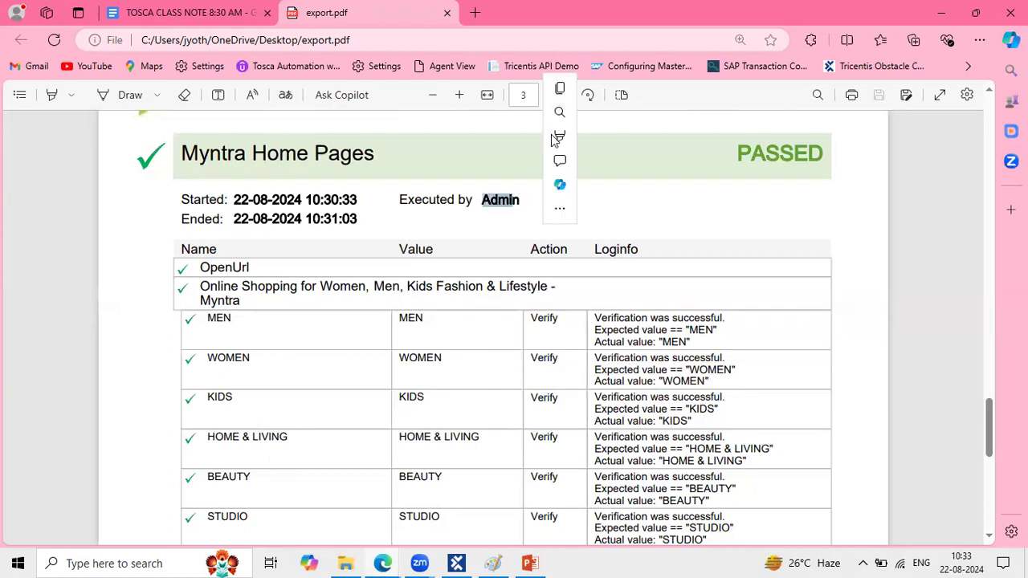
Step: Examine the report's executing user and the values, actions and Loginfo of the verified Myntra Home Pages links
click(554, 141)
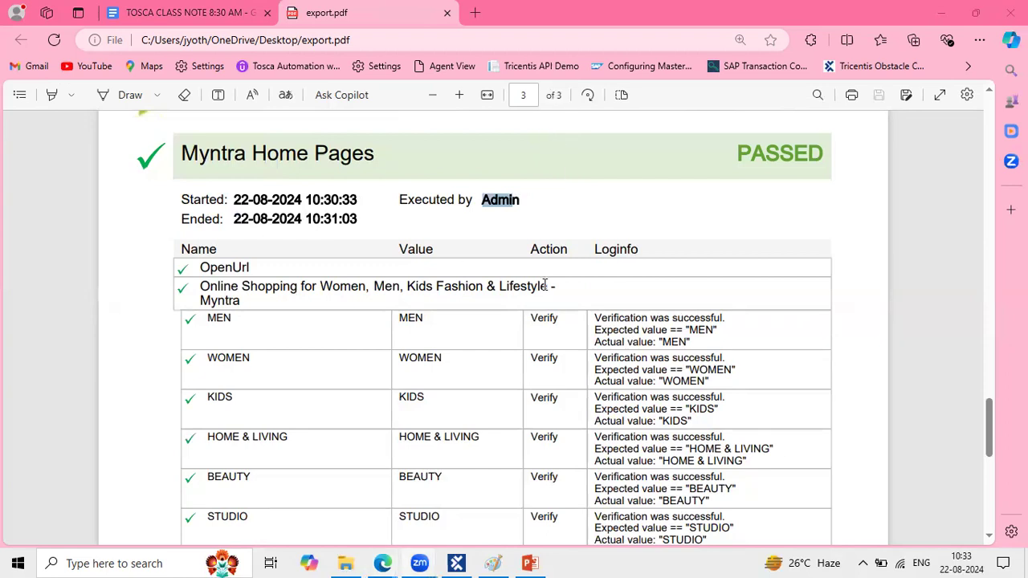
drag(477, 201, 538, 207)
click(484, 198)
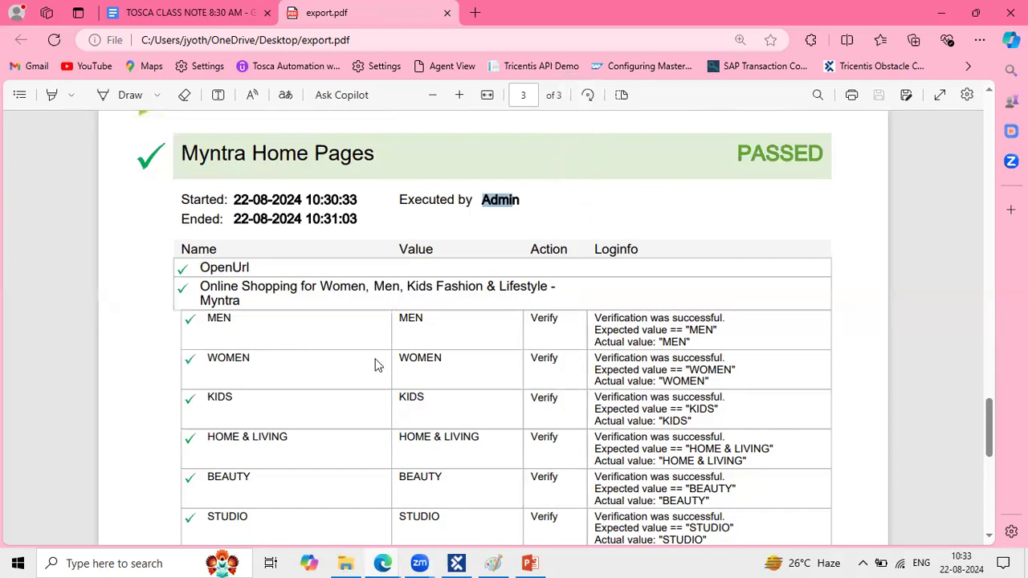
scroll(376, 362, down, 2)
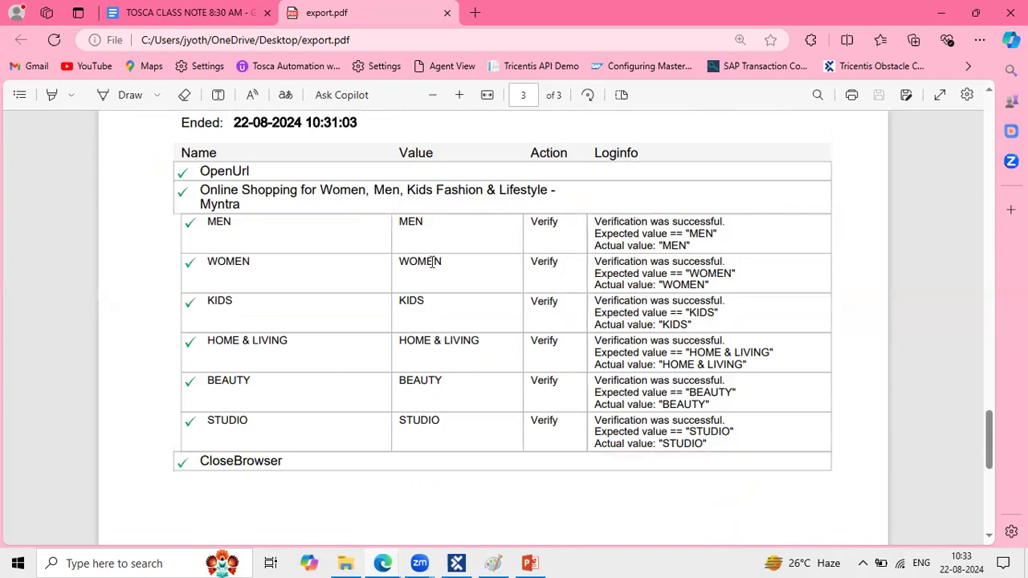
drag(460, 352, 425, 401)
click(444, 439)
drag(565, 229, 599, 422)
click(607, 250)
drag(612, 246, 718, 233)
drag(674, 276, 691, 288)
click(644, 366)
Step: Examine the CloseBrowser entry ending the report's log and return to the report's cover page
scroll(644, 366, down, 3)
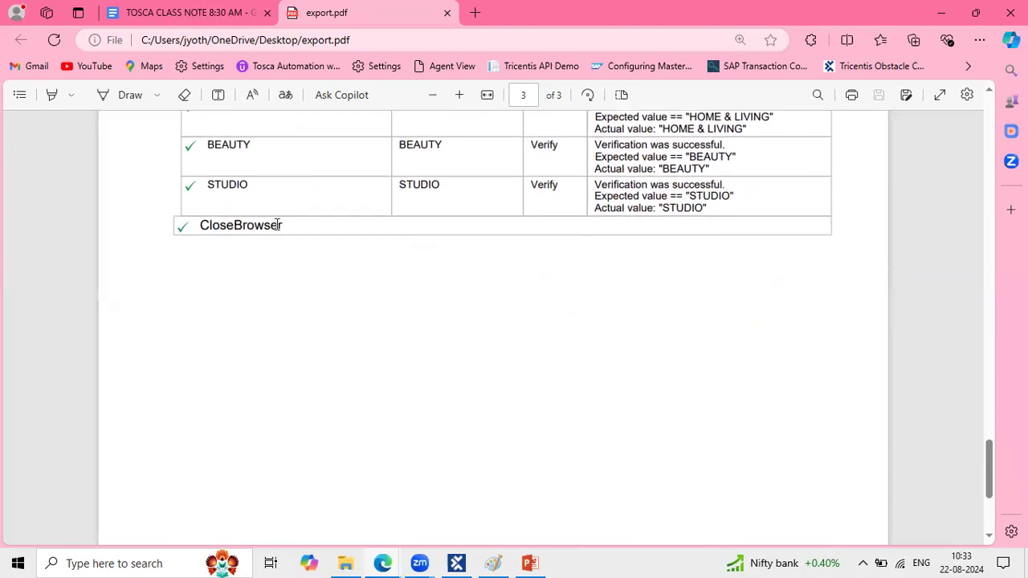
double_click(278, 225)
click(368, 249)
scroll(370, 247, up, 6)
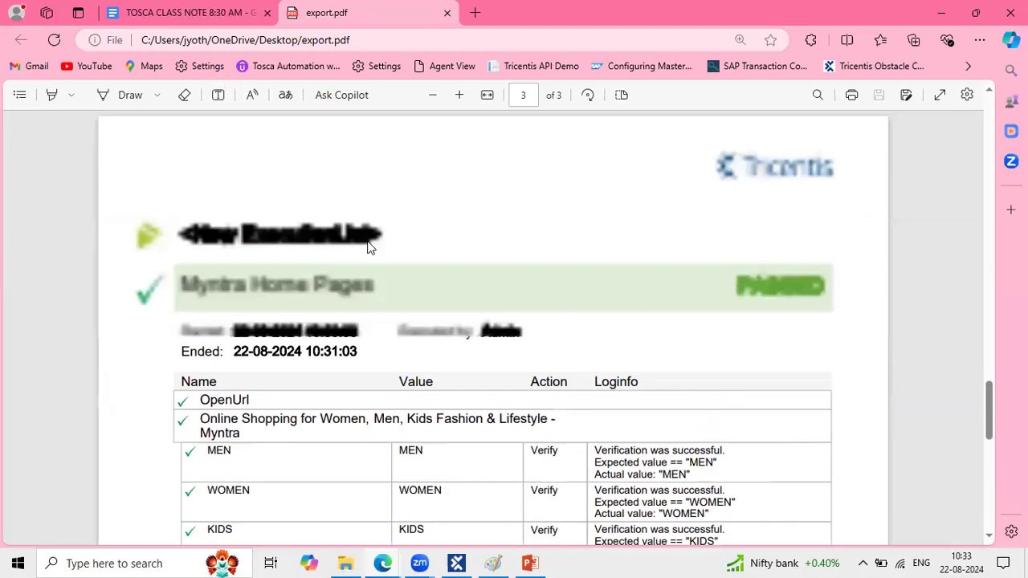
scroll(367, 248, up, 5)
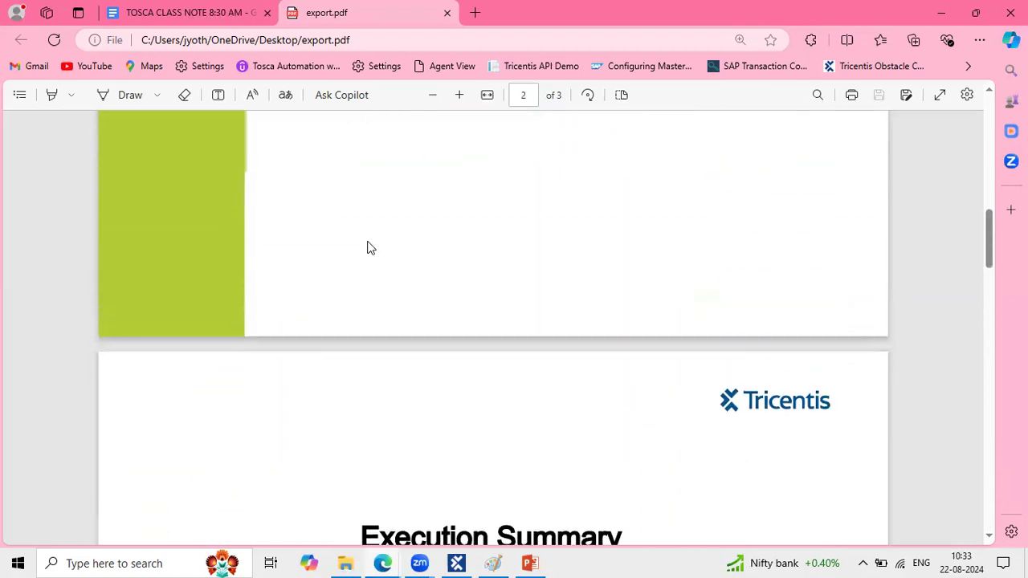
scroll(367, 248, up, 10)
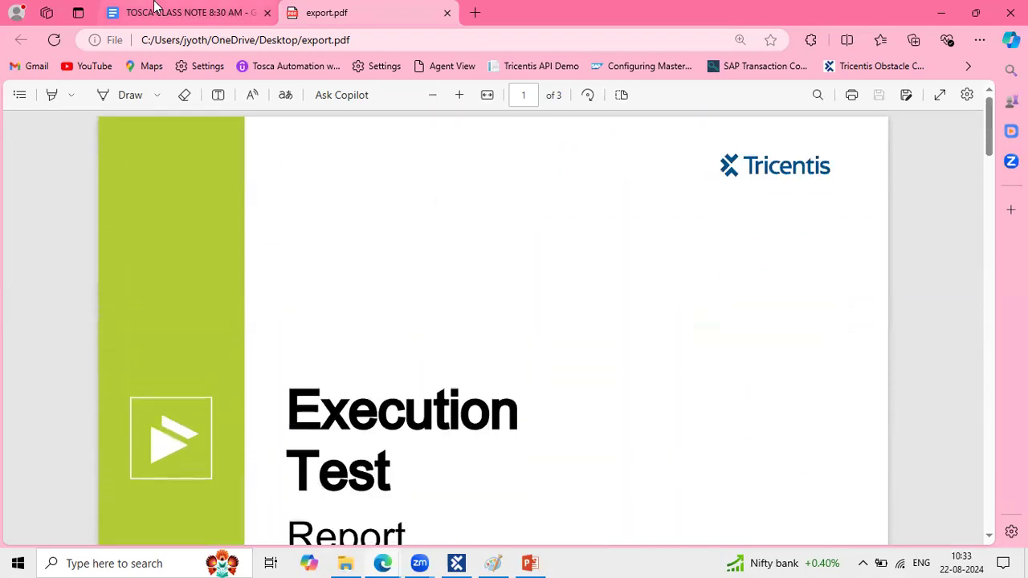
Step: Switch to Tosca Commander and collapse the TBox XEngines and Standard modules folders in the module tree
click(153, 13)
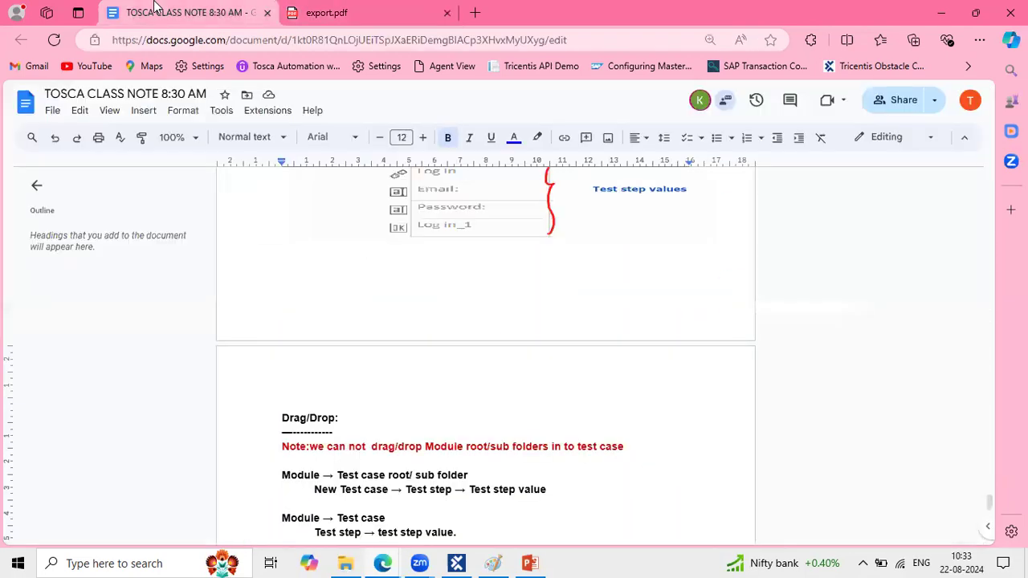
click(456, 563)
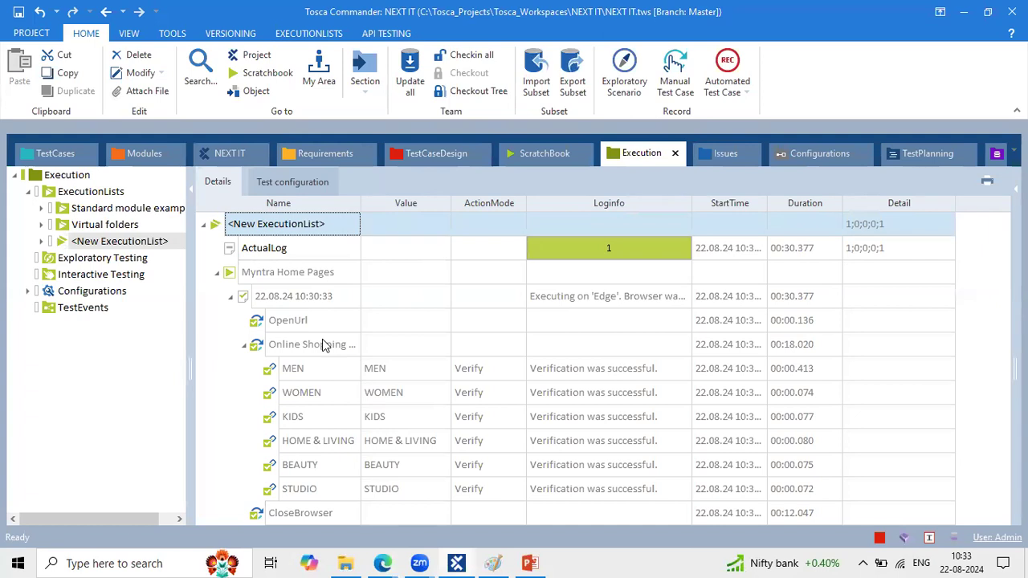
click(136, 153)
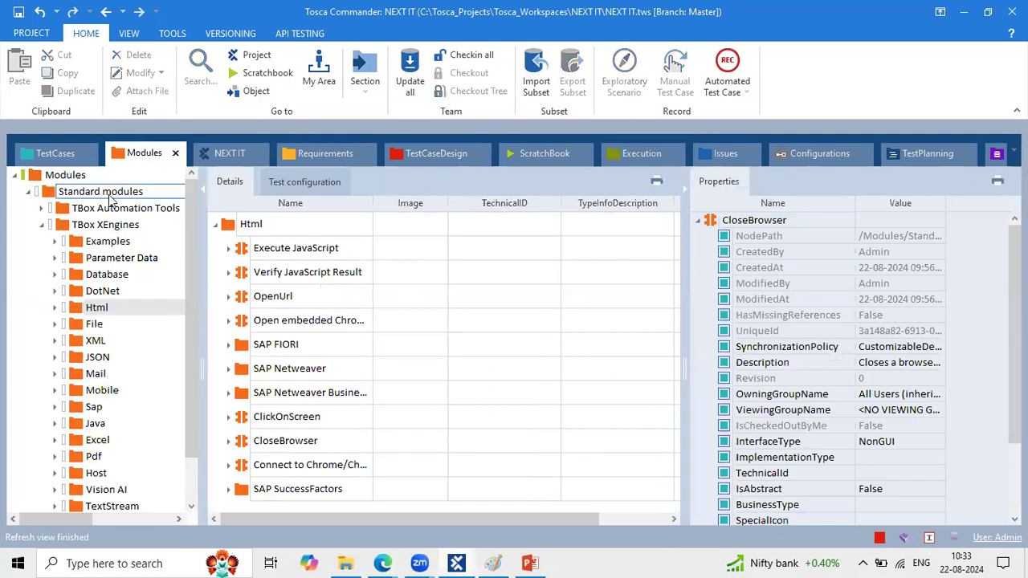
click(41, 224)
click(28, 192)
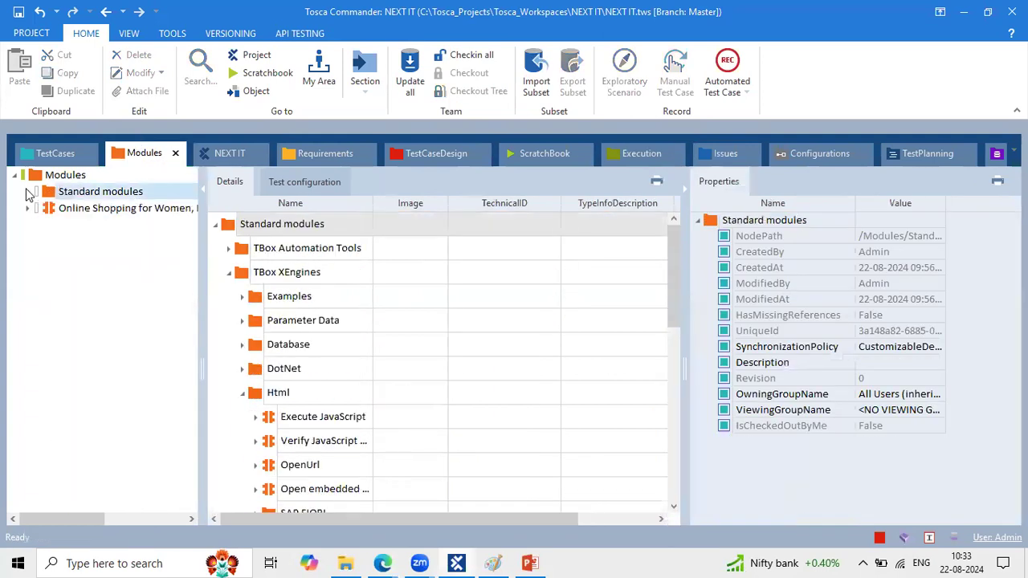
Step: Narrow the test case tree beside the Myntra Home Pages details and collapse the run log in the execution list
click(42, 153)
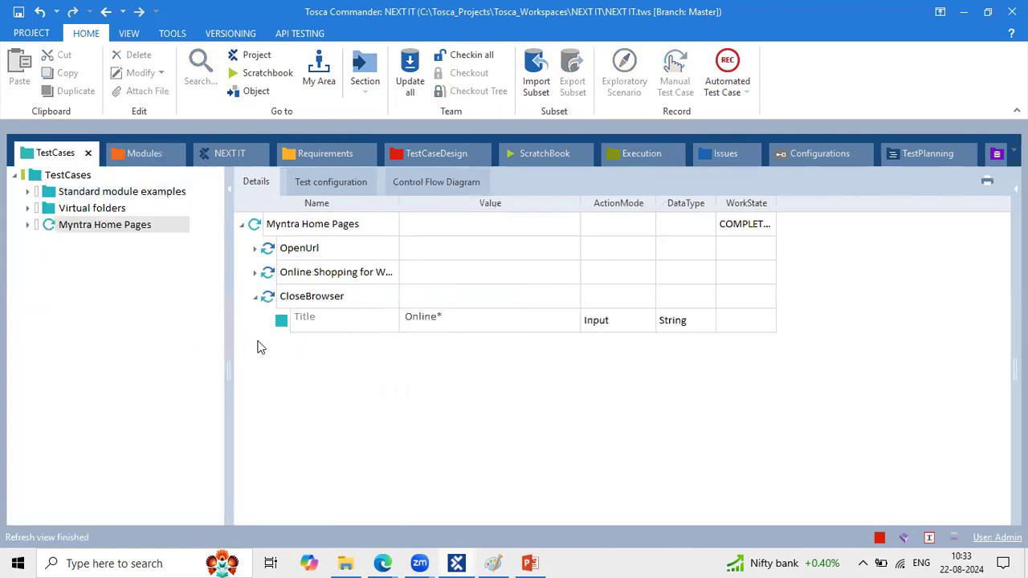
drag(230, 308, 195, 287)
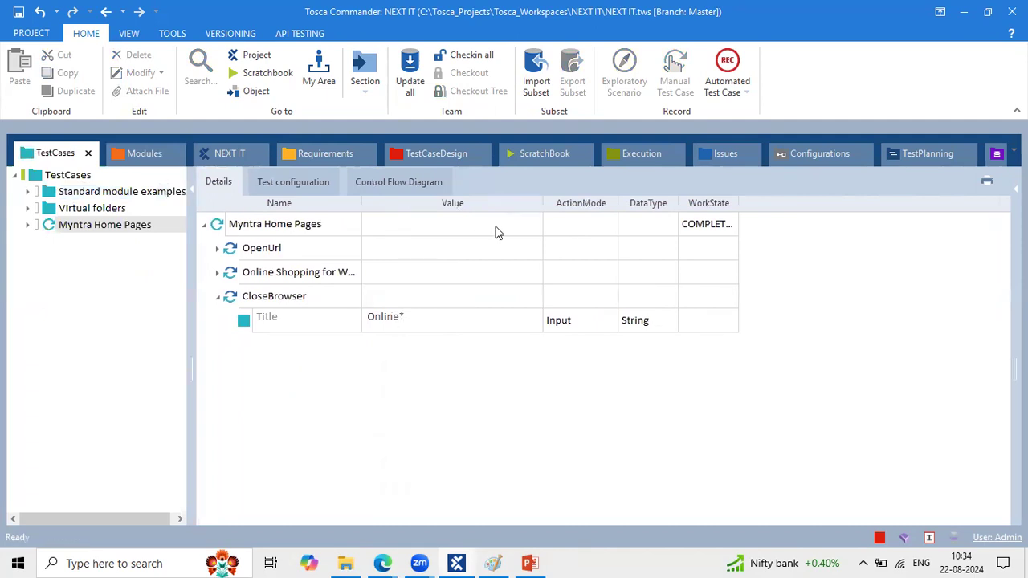
click(633, 155)
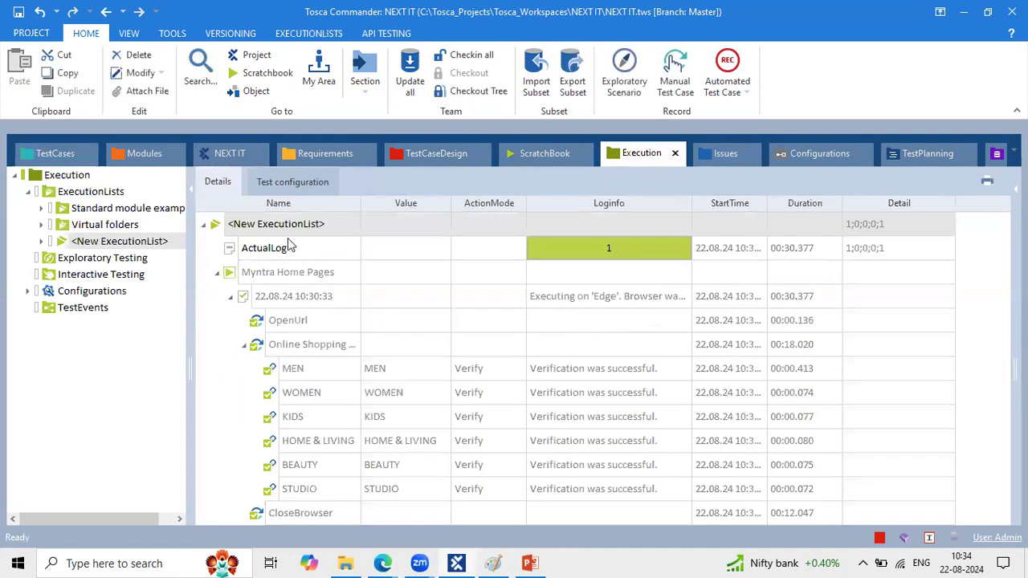
click(231, 298)
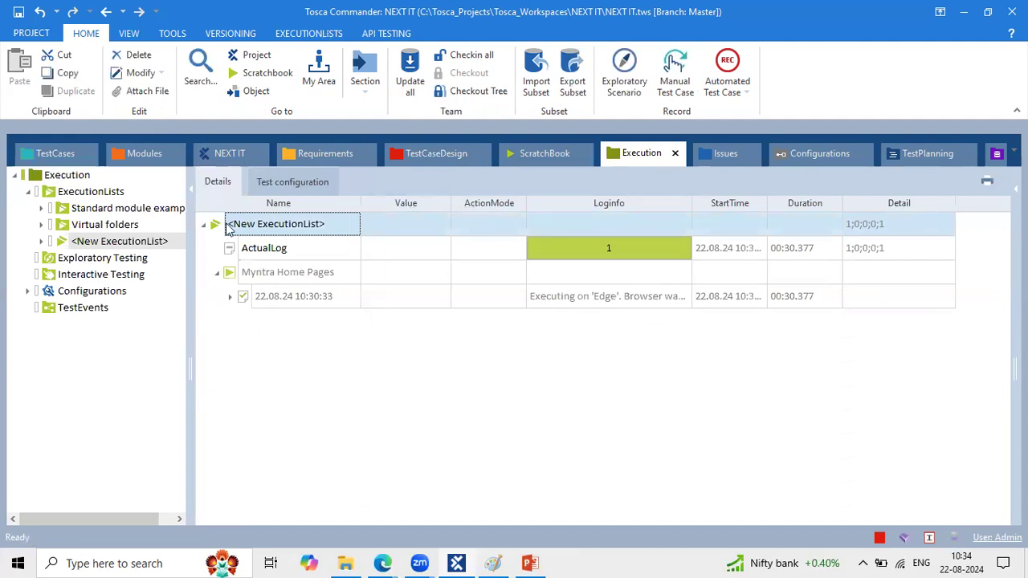
Step: Switch to Edge and review the whole export.pdf report from its cover page to the detailed log at the end
click(379, 564)
click(448, 498)
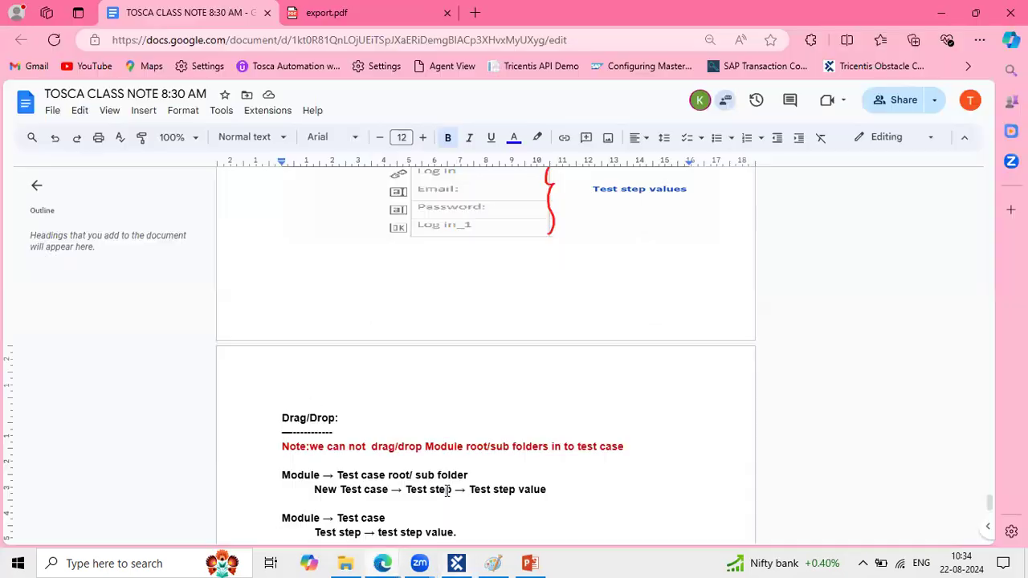
click(378, 24)
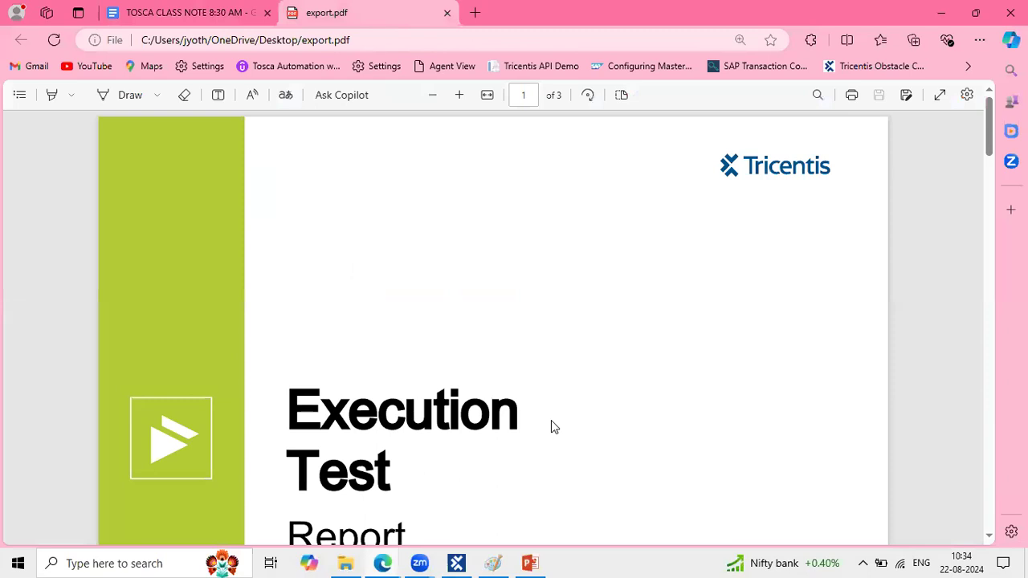
scroll(551, 420, down, 5)
scroll(551, 420, up, 5)
scroll(551, 420, down, 15)
scroll(551, 420, up, 3)
scroll(551, 420, down, 12)
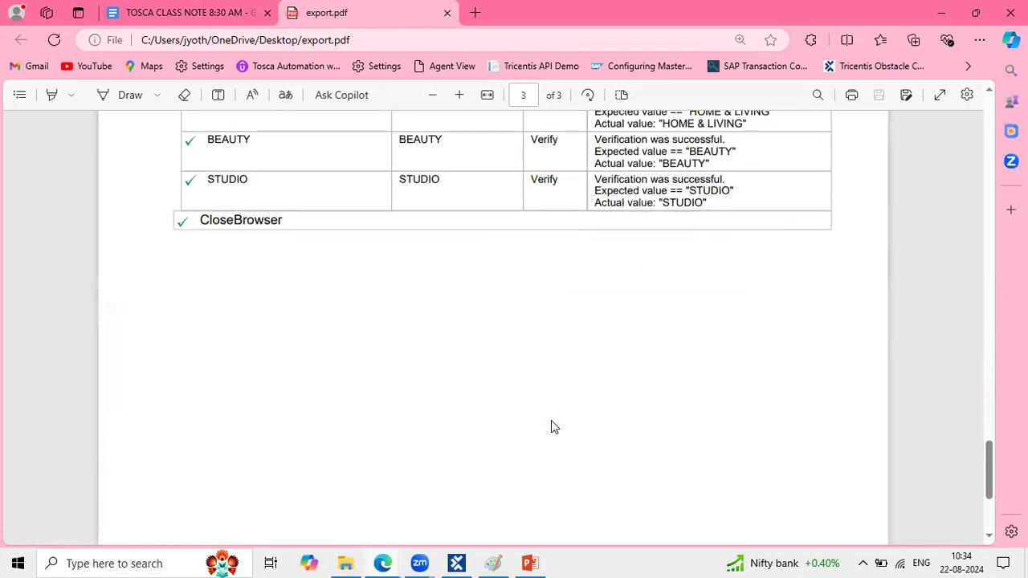
scroll(551, 427, down, 3)
scroll(548, 386, up, 15)
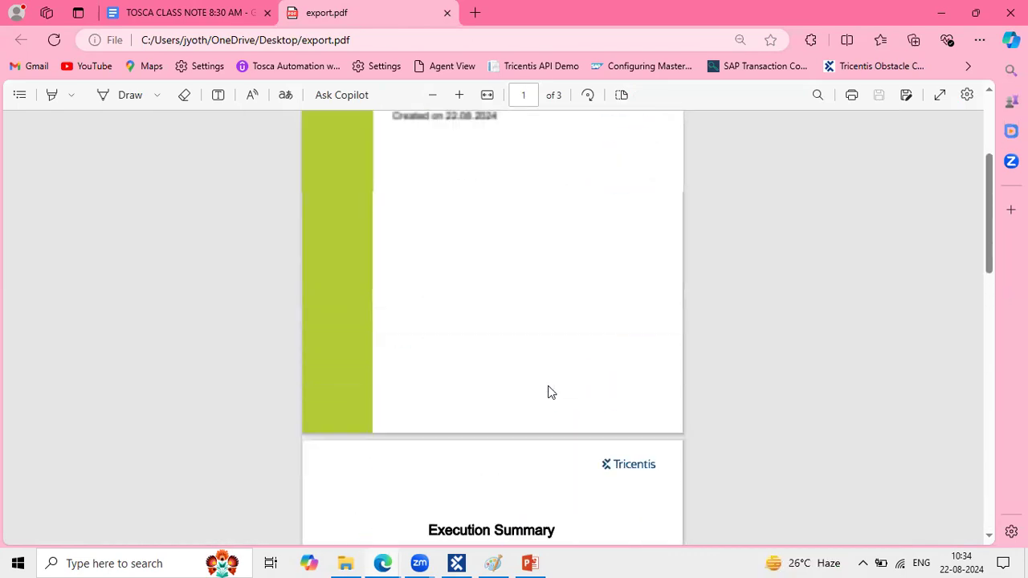
scroll(548, 392, up, 3)
scroll(551, 392, down, 20)
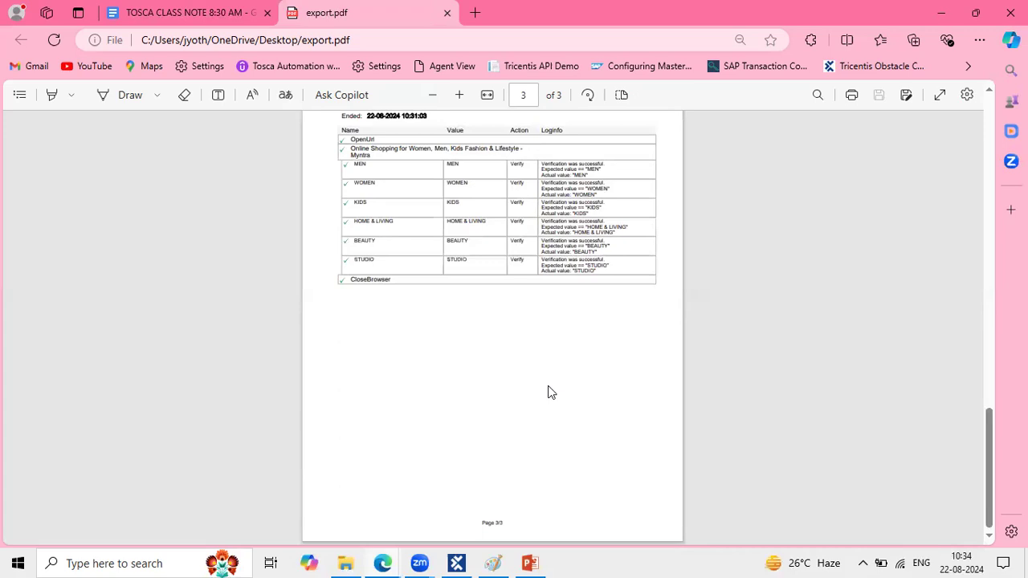
Step: Switch back to Tosca Commander and move the Execution section directly after Modules in the section order
click(217, 9)
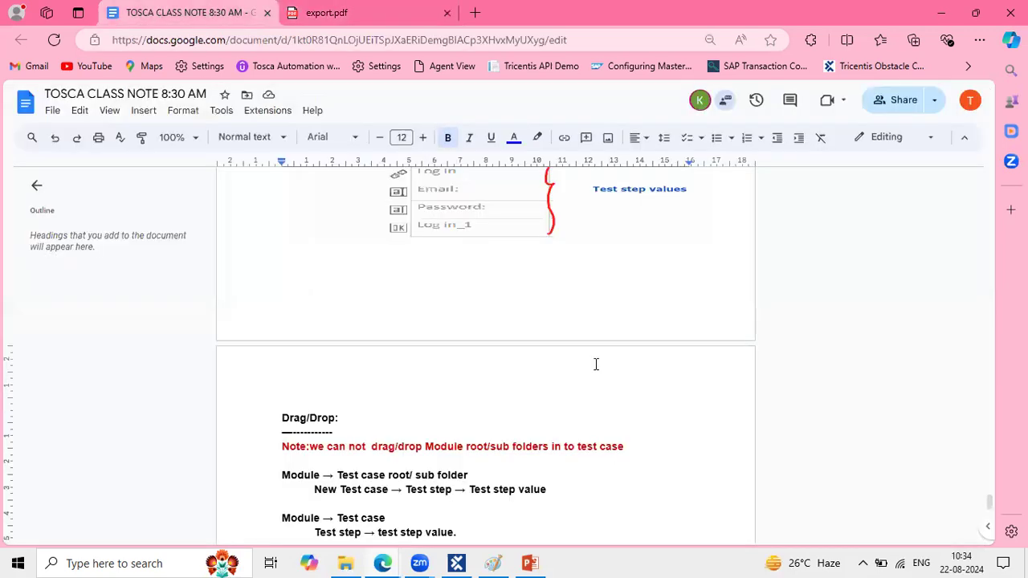
click(457, 564)
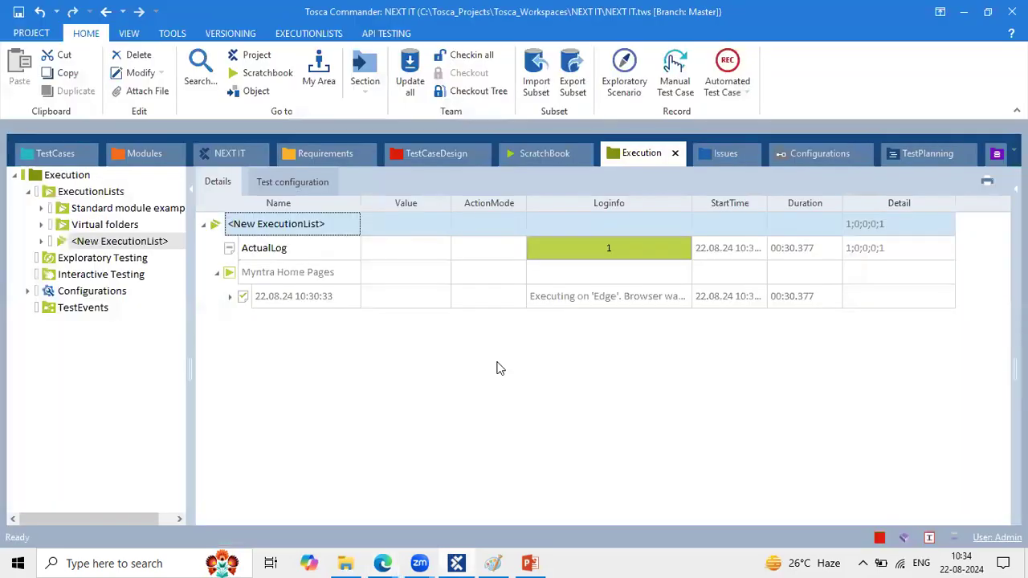
click(67, 154)
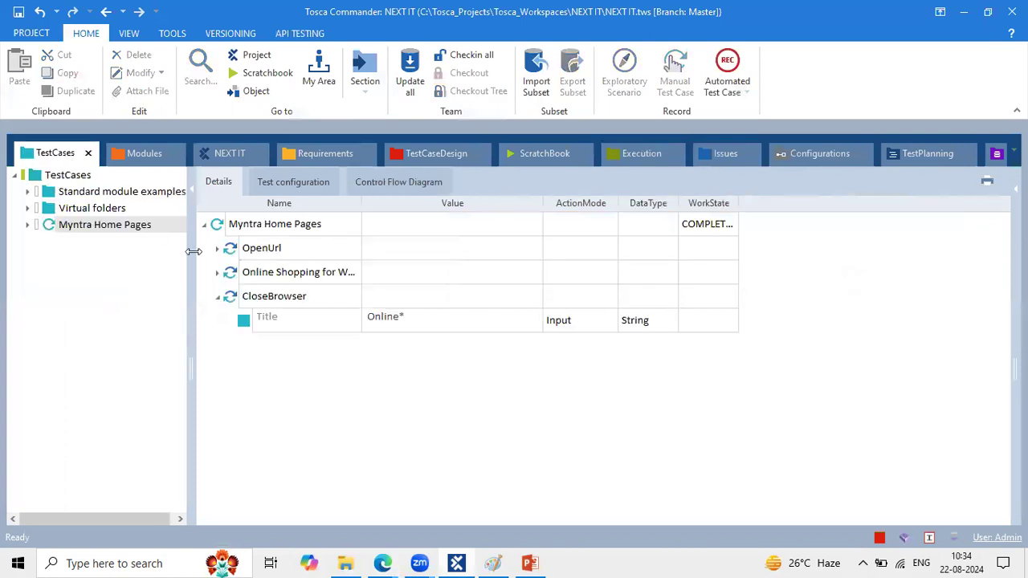
click(223, 153)
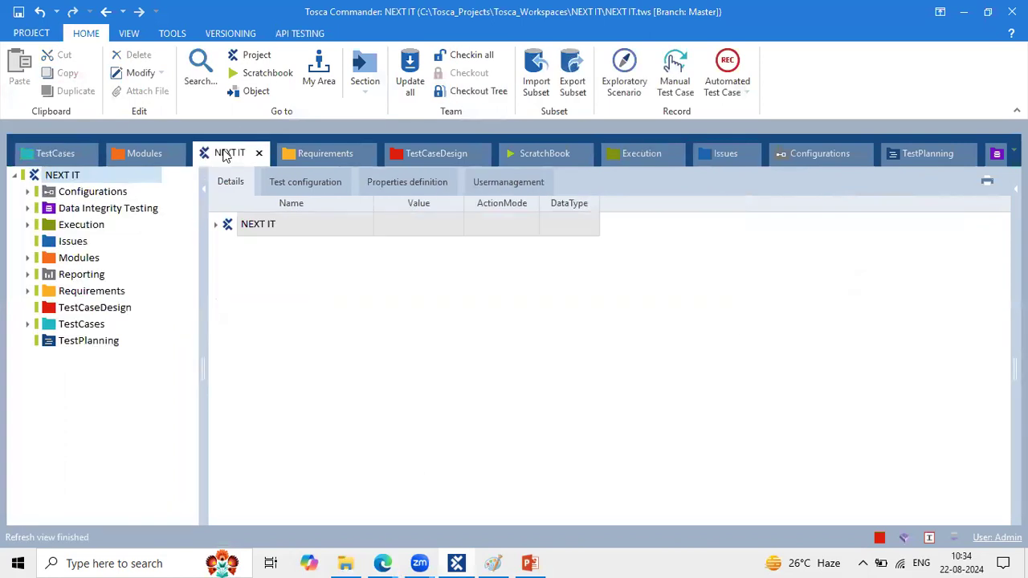
click(637, 156)
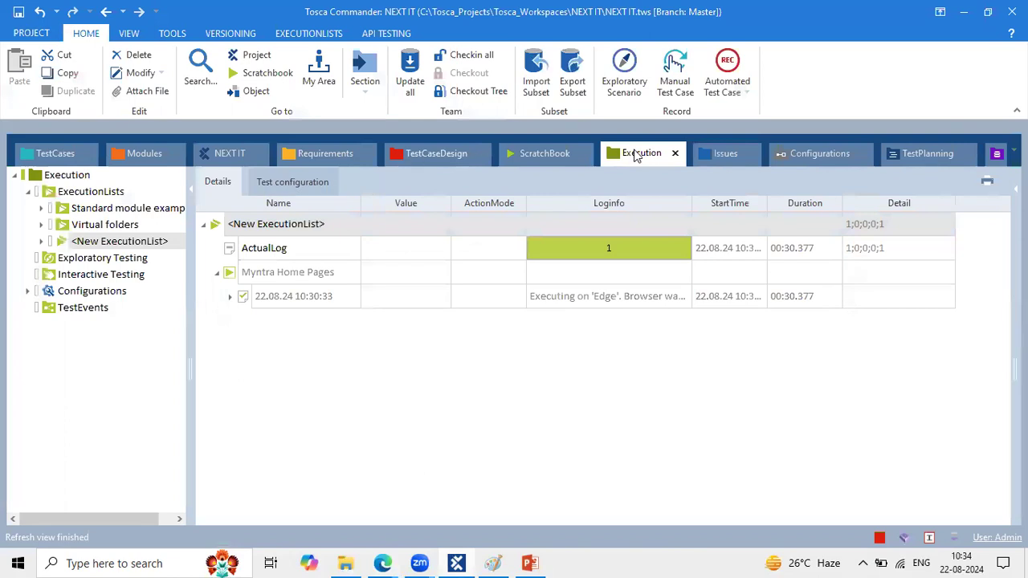
drag(638, 153, 230, 165)
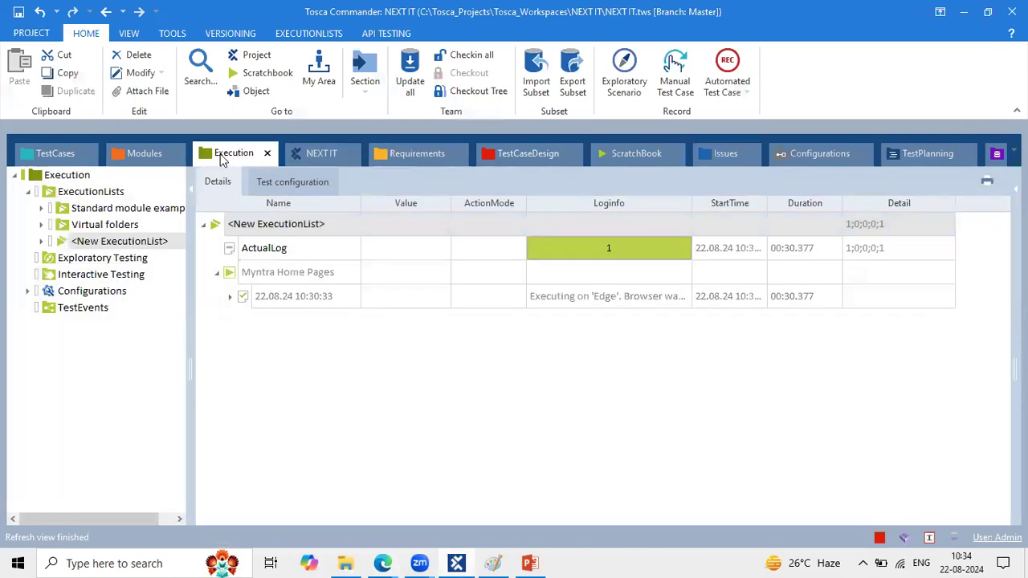
Step: Examine the expanded run log under Myntra Home Pages in the execution list, including its date and time entry
click(51, 152)
click(232, 160)
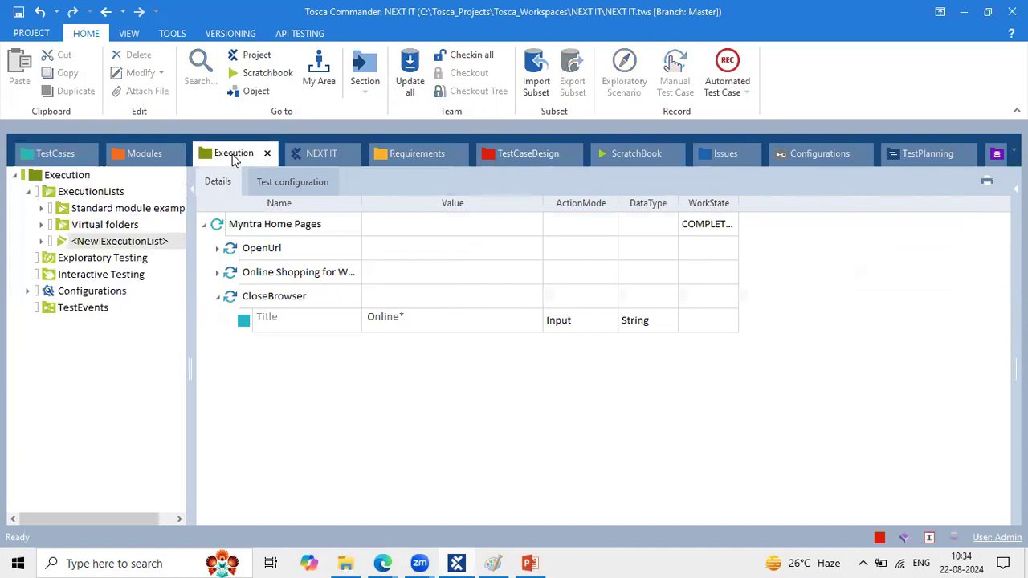
click(228, 225)
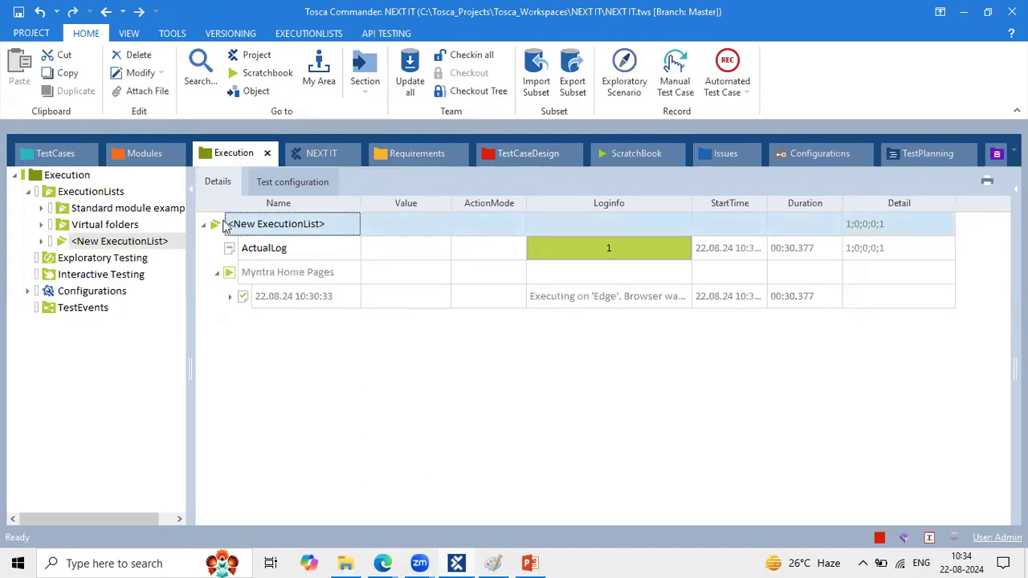
click(231, 298)
click(330, 296)
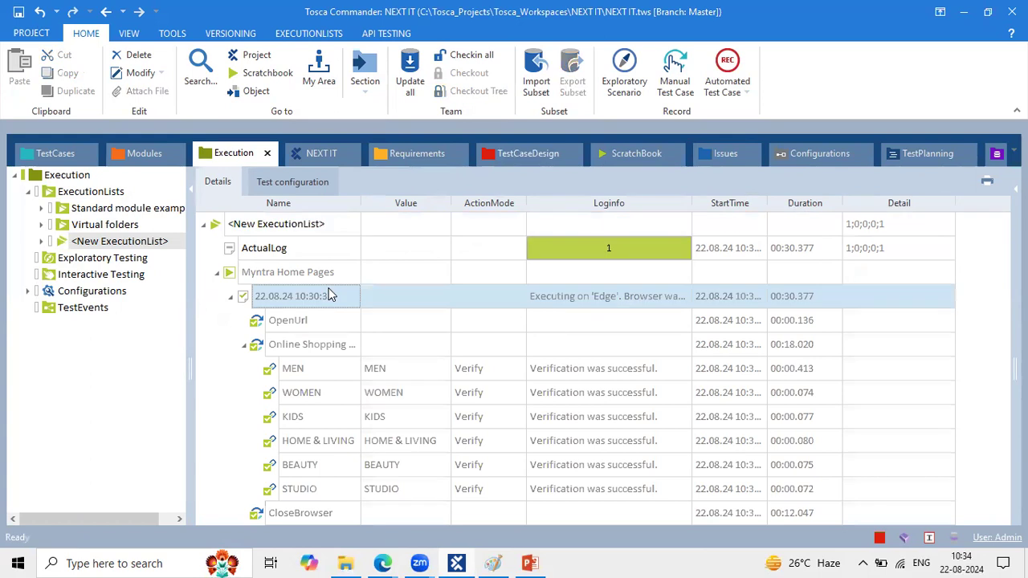
click(329, 295)
drag(333, 296, 257, 294)
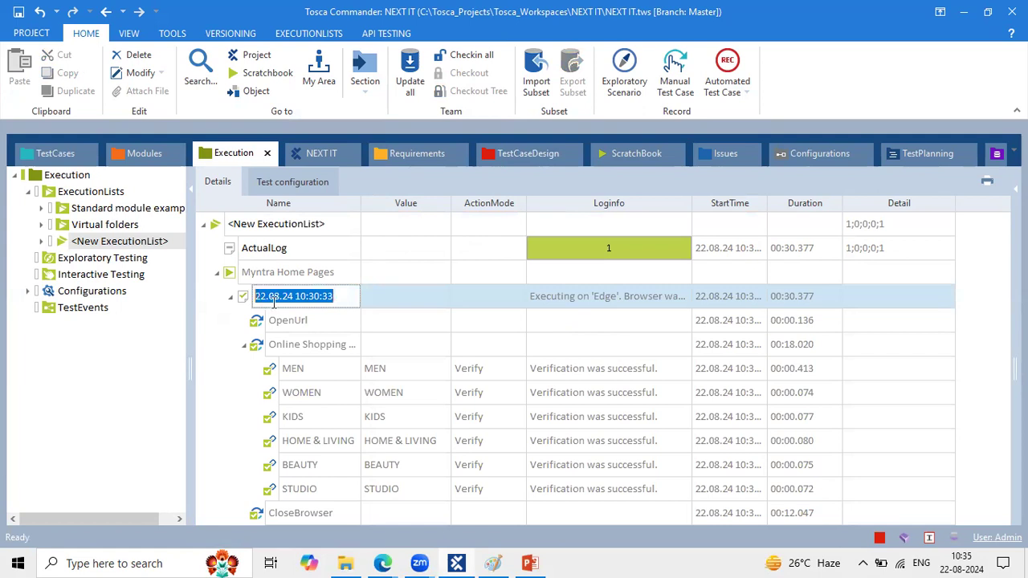
click(230, 296)
Step: Expand the Myntra Home Pages run log again and highlight its execution date and time
click(245, 276)
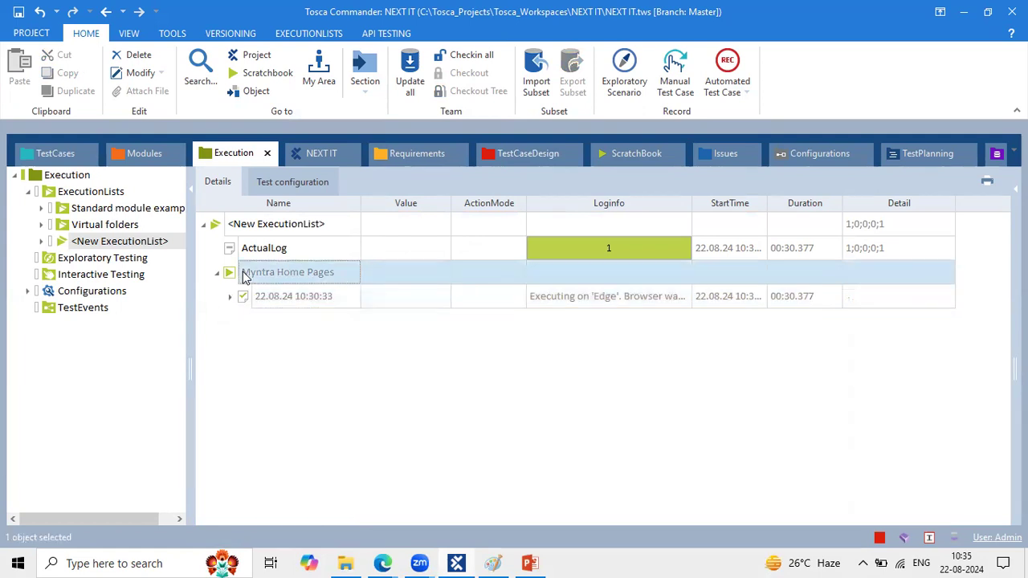
right_click(241, 273)
click(231, 275)
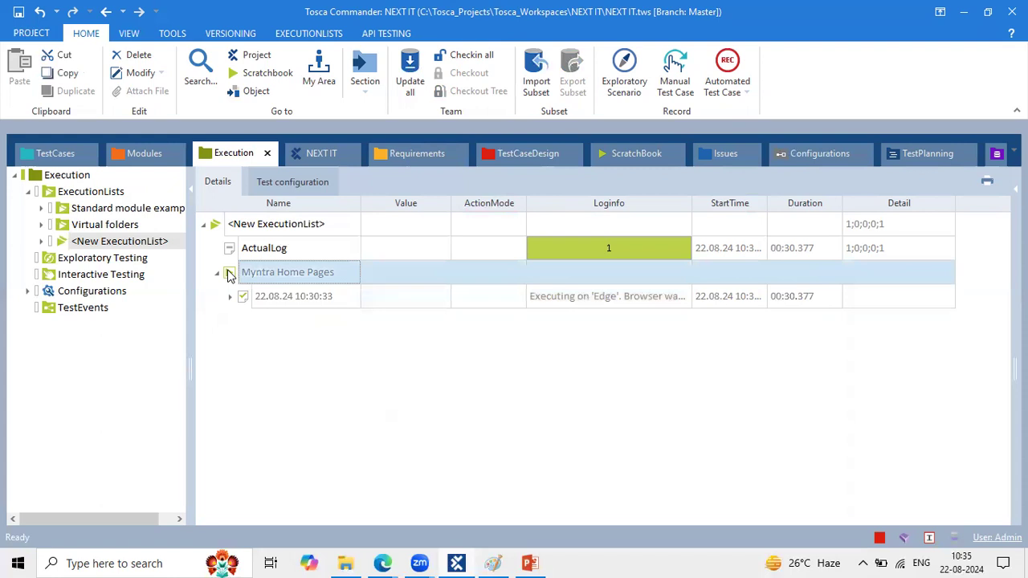
click(231, 297)
click(289, 298)
click(308, 297)
drag(344, 298, 241, 297)
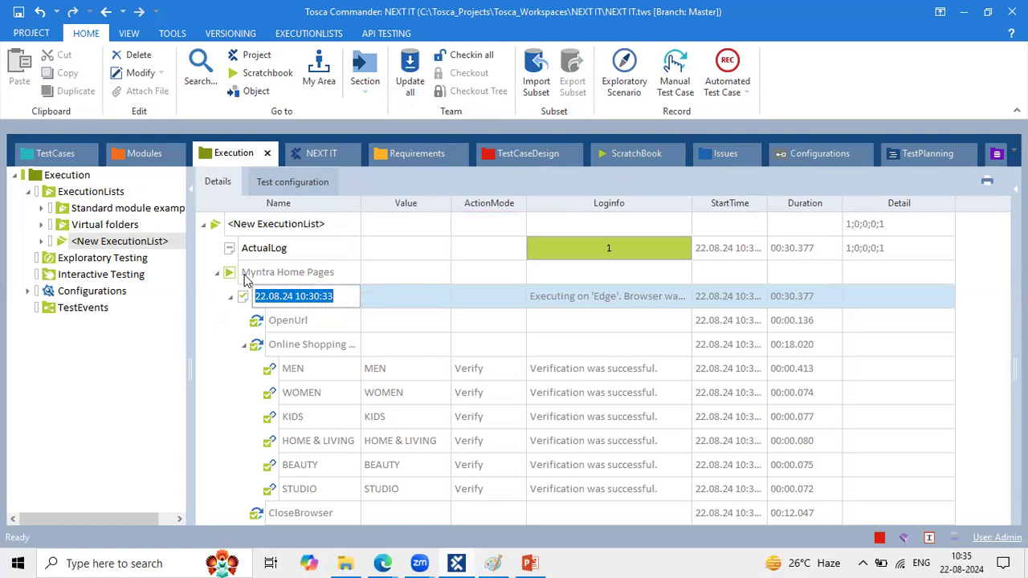
Step: Expand the Online Shopping test step of the Myntra Home Pages test case to show its link verifications
click(55, 153)
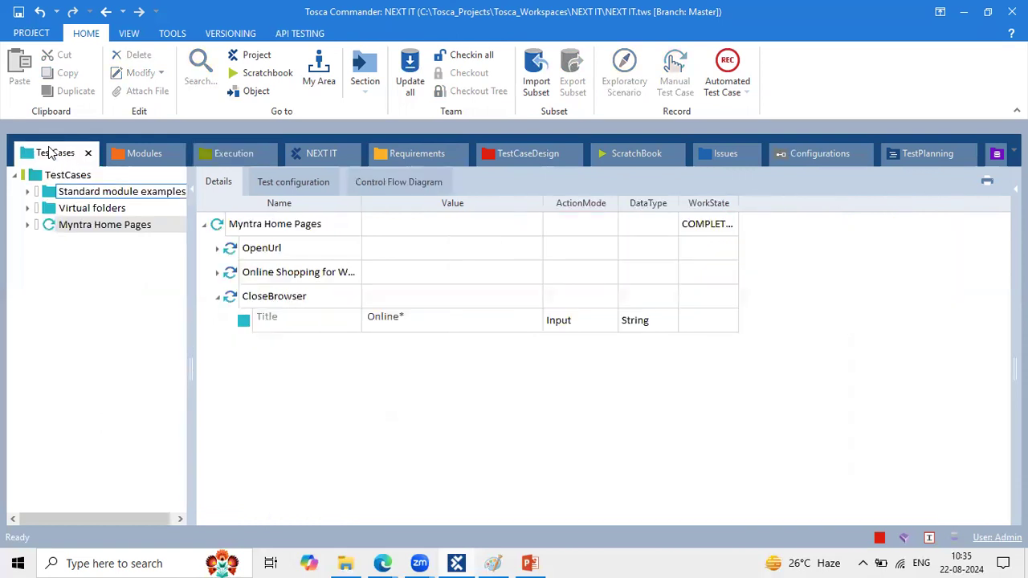
click(86, 229)
click(217, 272)
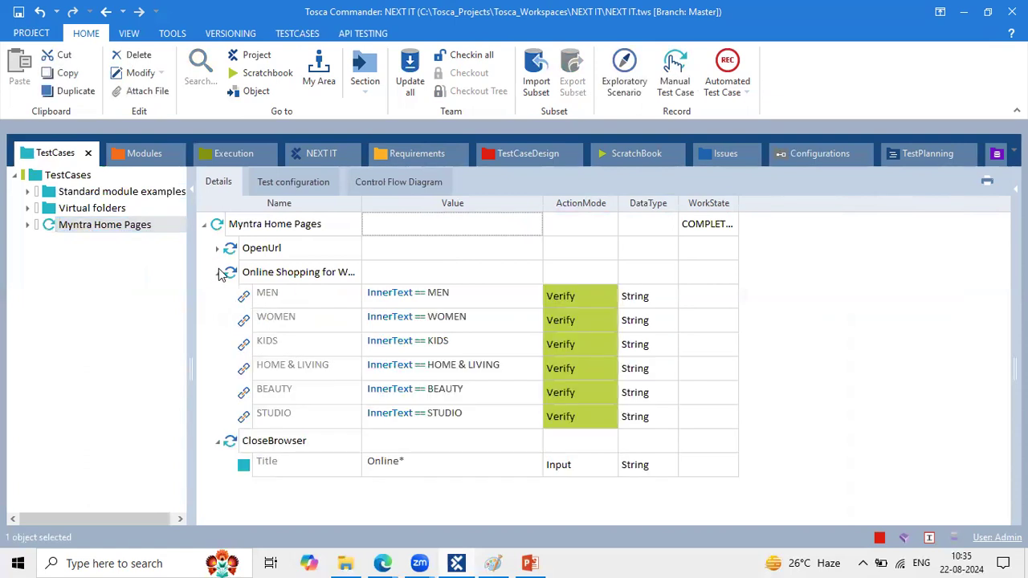
Step: Expand the OpenUrl step, create another execution list from the Myntra Home Pages test case under ExecutionLists, and reopen the first list
click(218, 249)
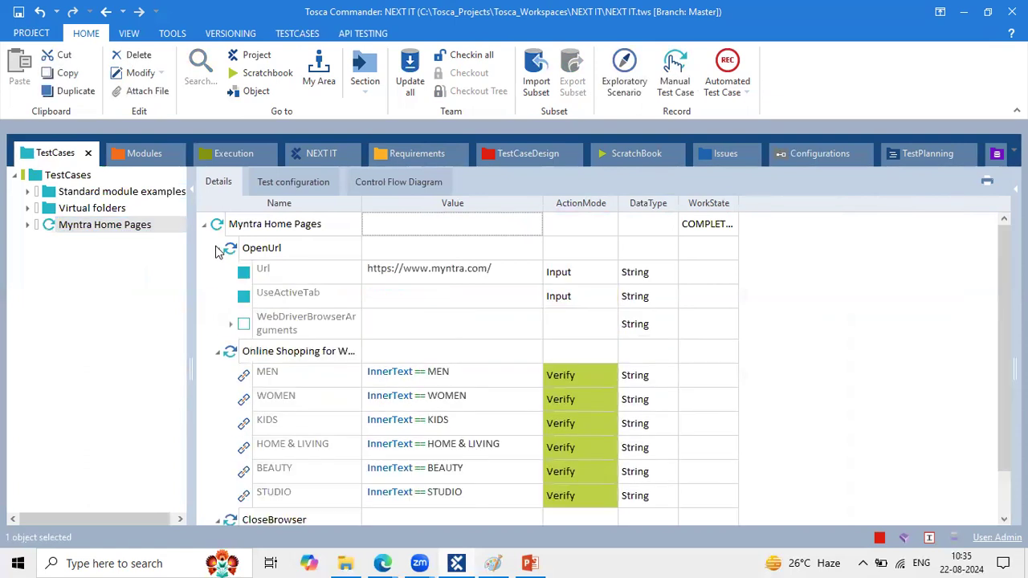
click(227, 225)
drag(226, 225, 84, 192)
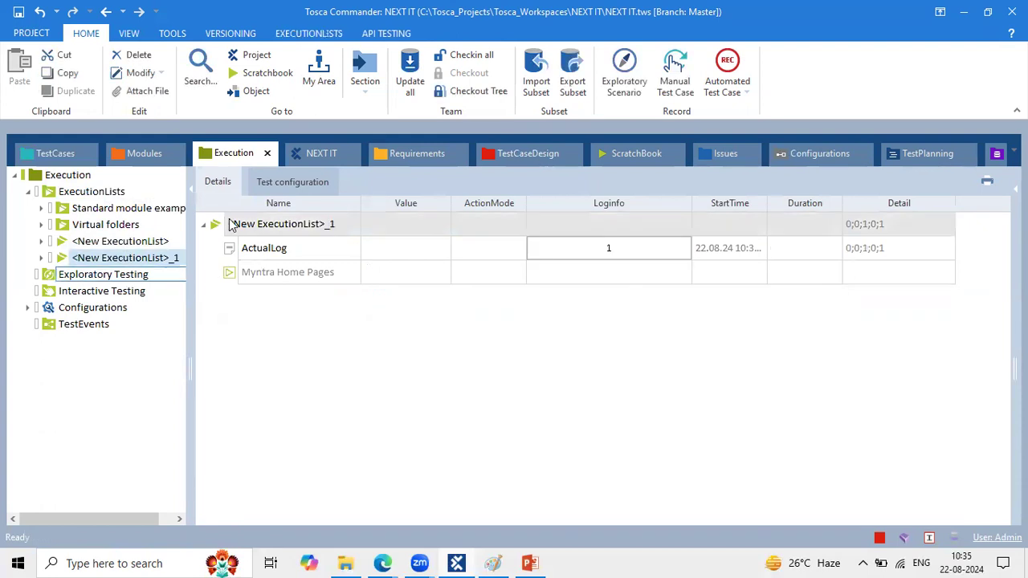
click(231, 225)
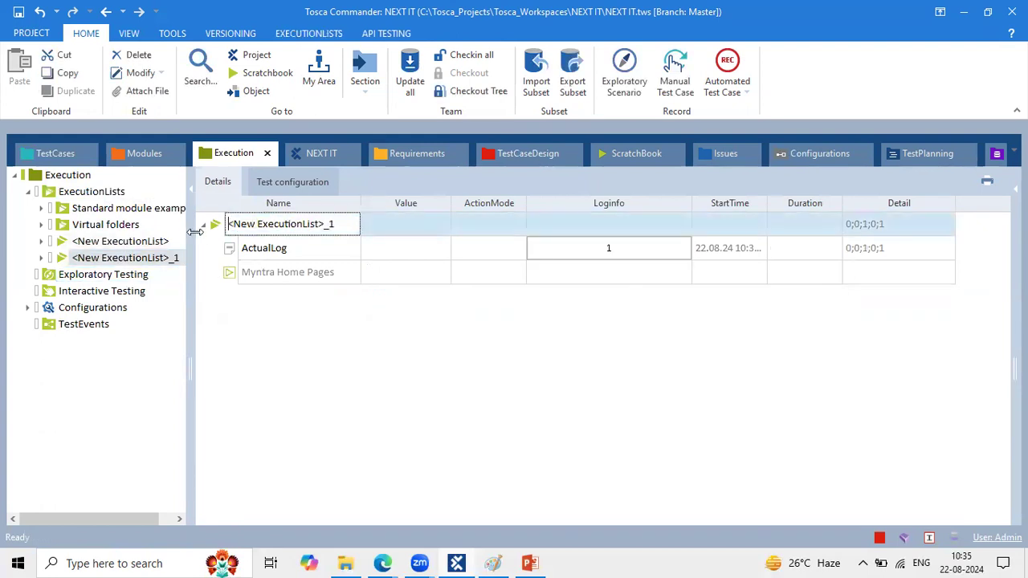
click(145, 244)
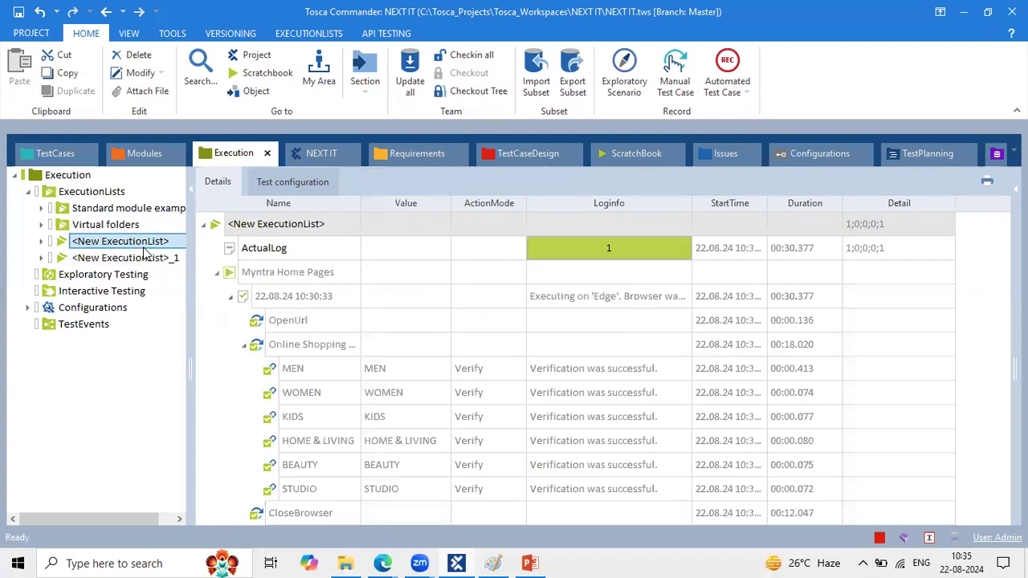
Step: Compare the Myntra Home Pages test case and its run options, including Run in ScratchBook, with its entry in the first execution list
click(67, 155)
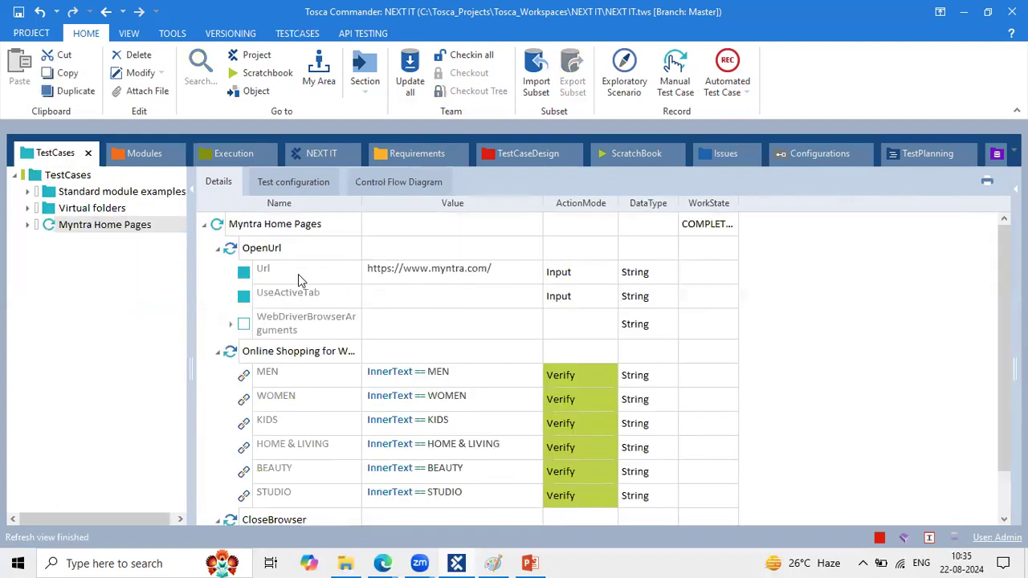
click(229, 227)
right_click(229, 228)
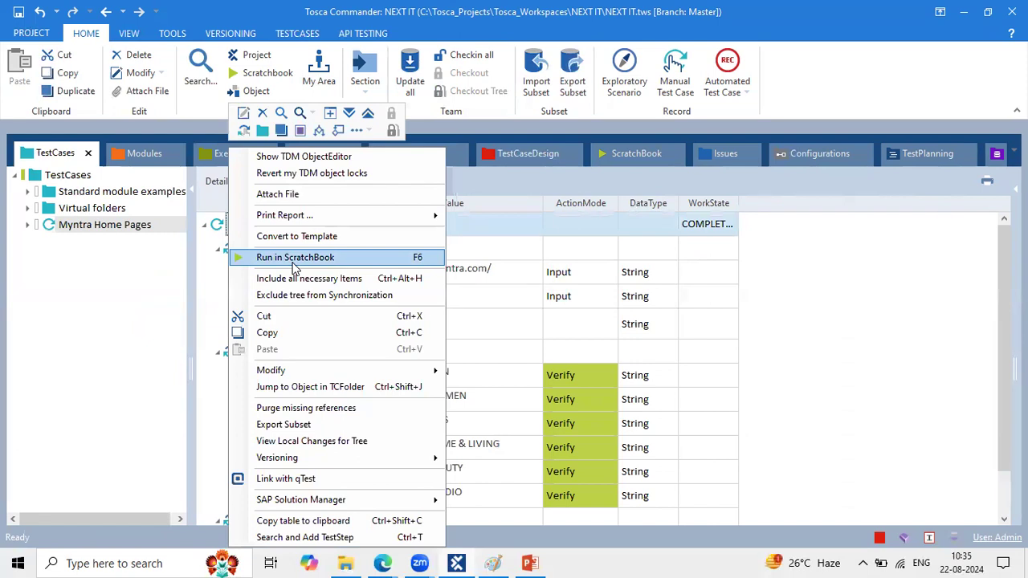
click(476, 503)
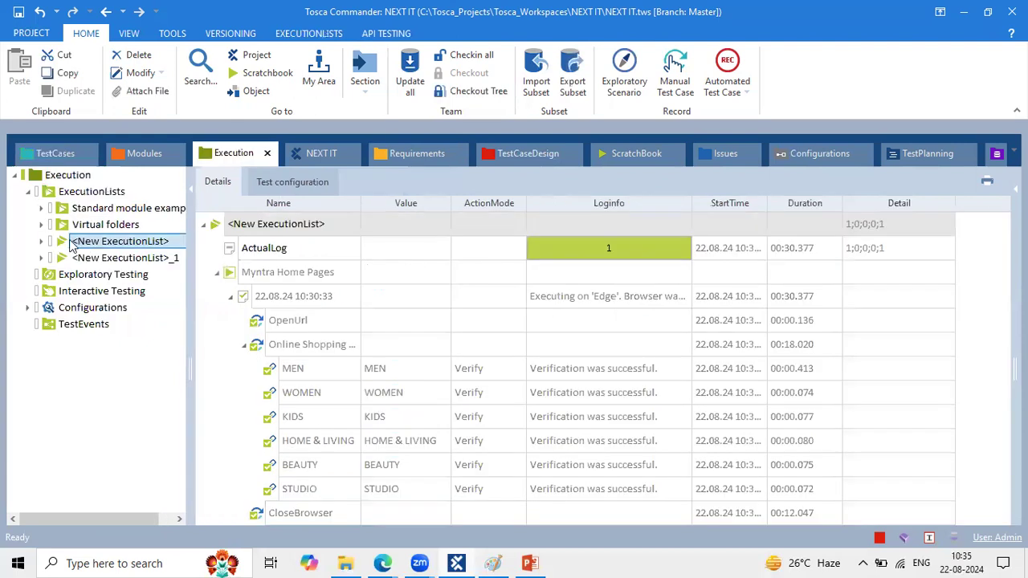
click(260, 271)
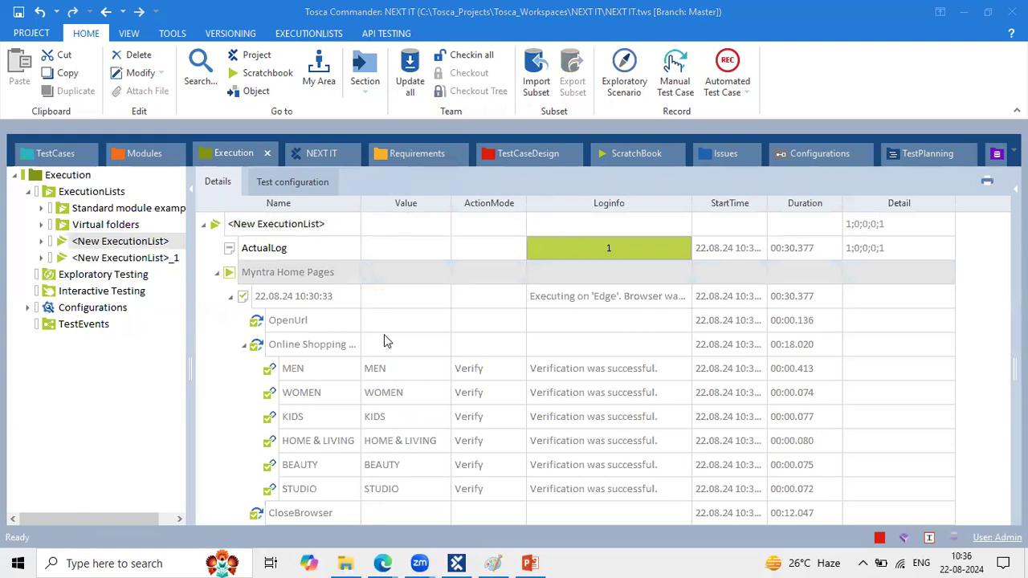
double_click(369, 273)
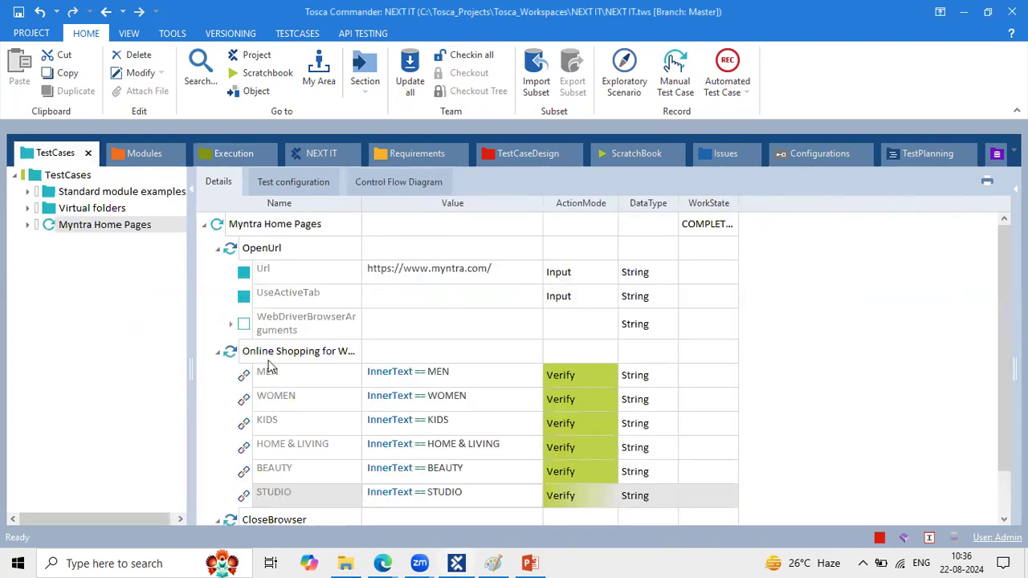
Step: Add the Online Shopping module as a second such test step after CloseBrowser in Myntra Home Pages and open its details
scroll(270, 367, down, 1)
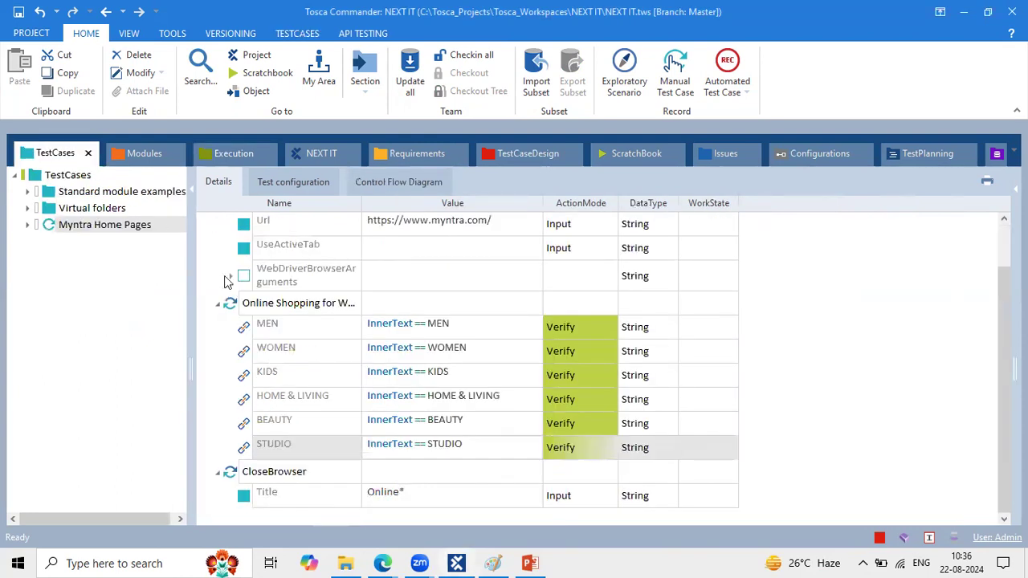
click(145, 154)
mouse_move(55, 218)
mouse_down()
mouse_move(73, 160)
mouse_move(58, 146)
mouse_move(179, 223)
mouse_move(56, 225)
mouse_up()
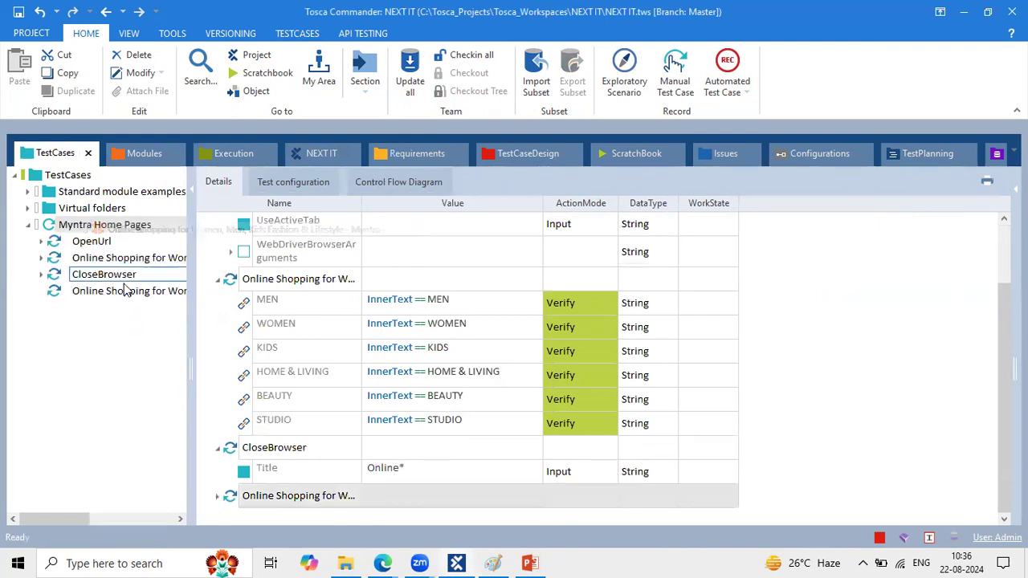
click(110, 291)
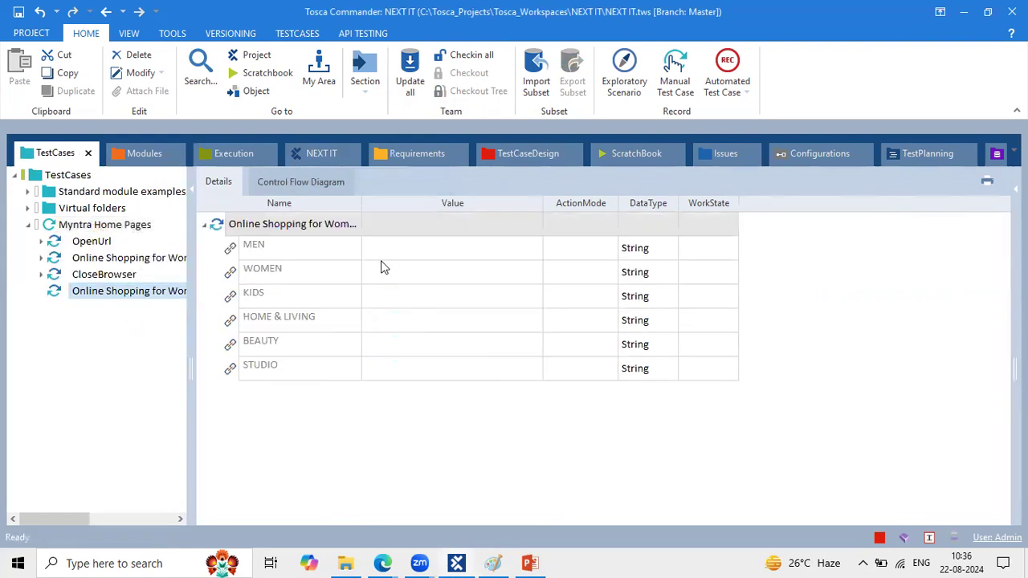
Step: Set the MEN link's value to {Click} in the newly added Online Shopping test step
click(384, 256)
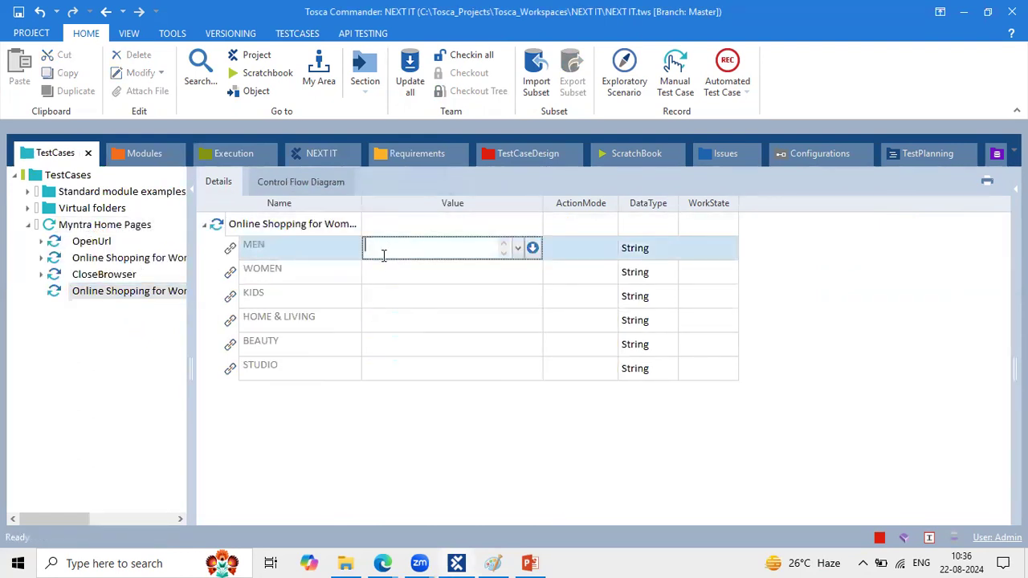
click(518, 249)
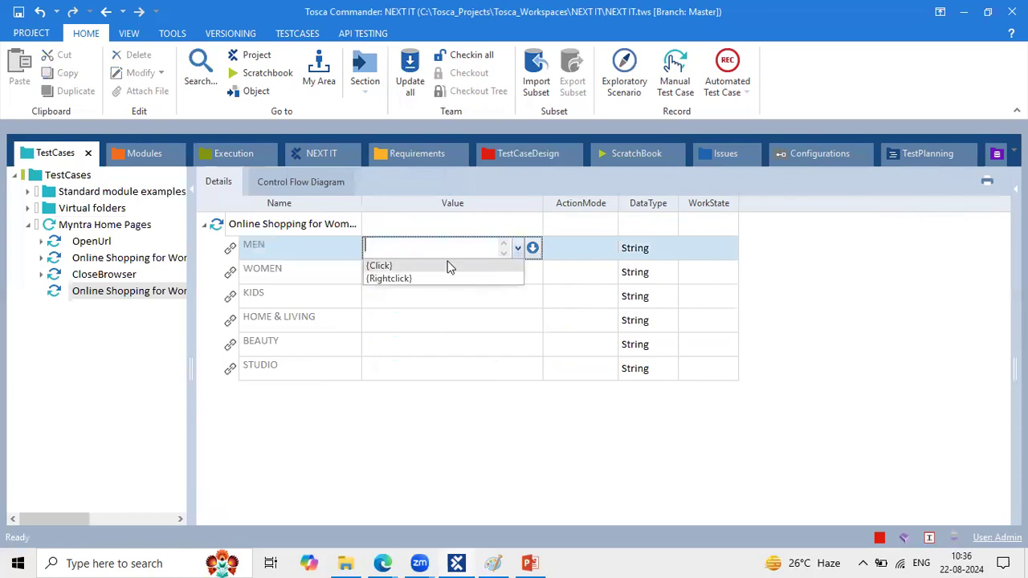
click(392, 270)
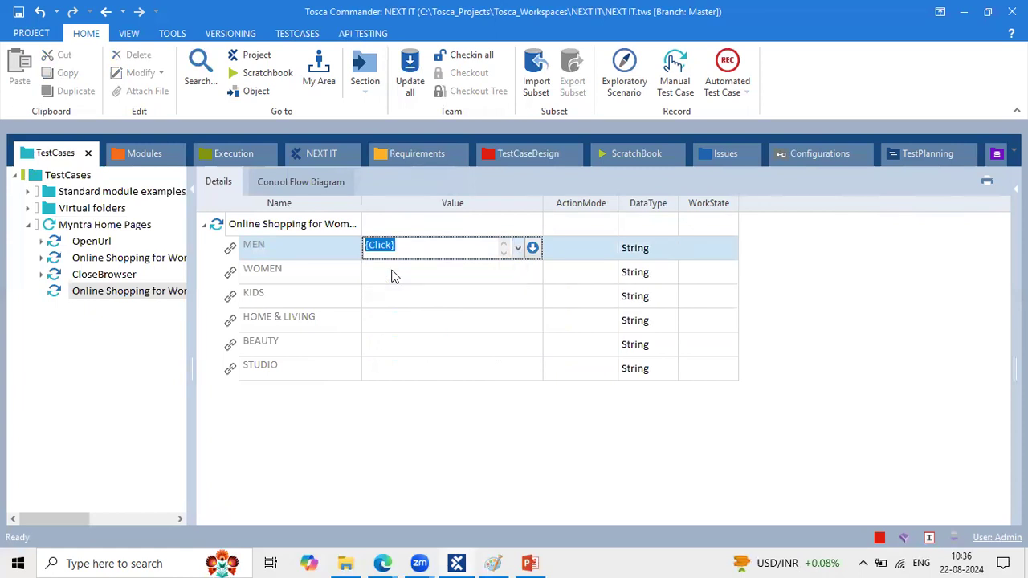
key(BackSpace)
click(430, 292)
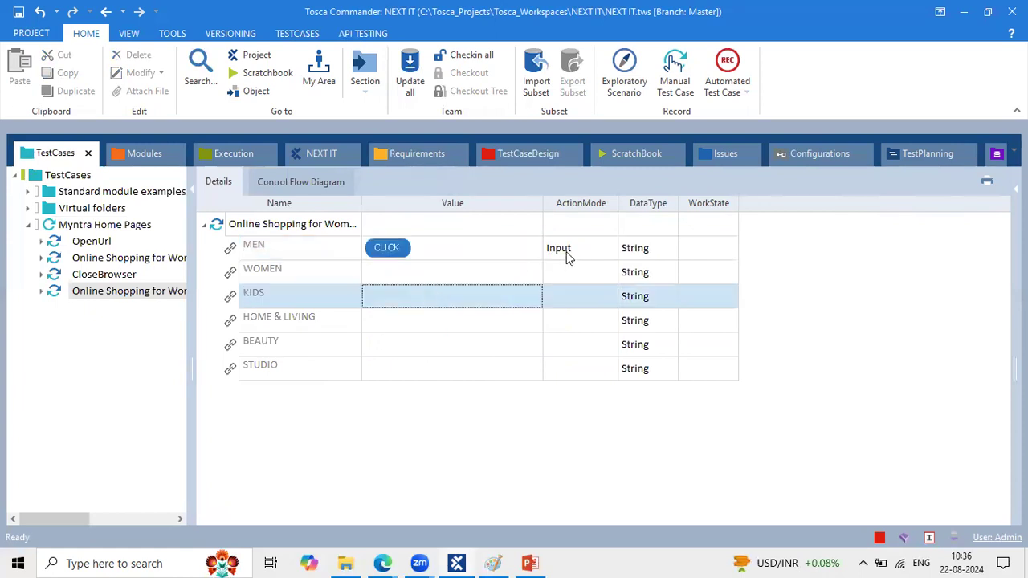
Step: Examine the ActionMode options for the MEN link in the new Online Shopping step and compare them with the existing verification step
click(568, 251)
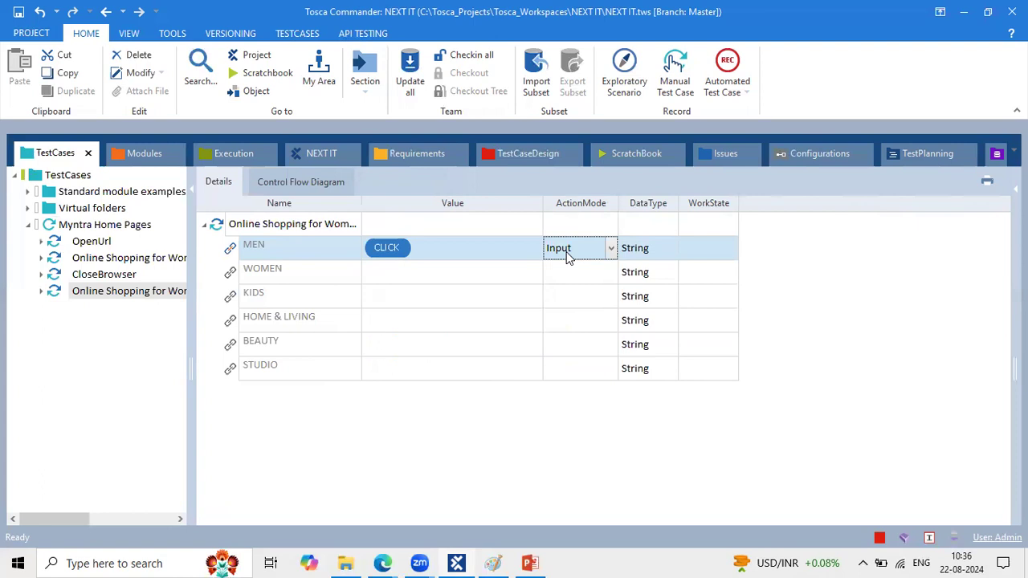
click(306, 227)
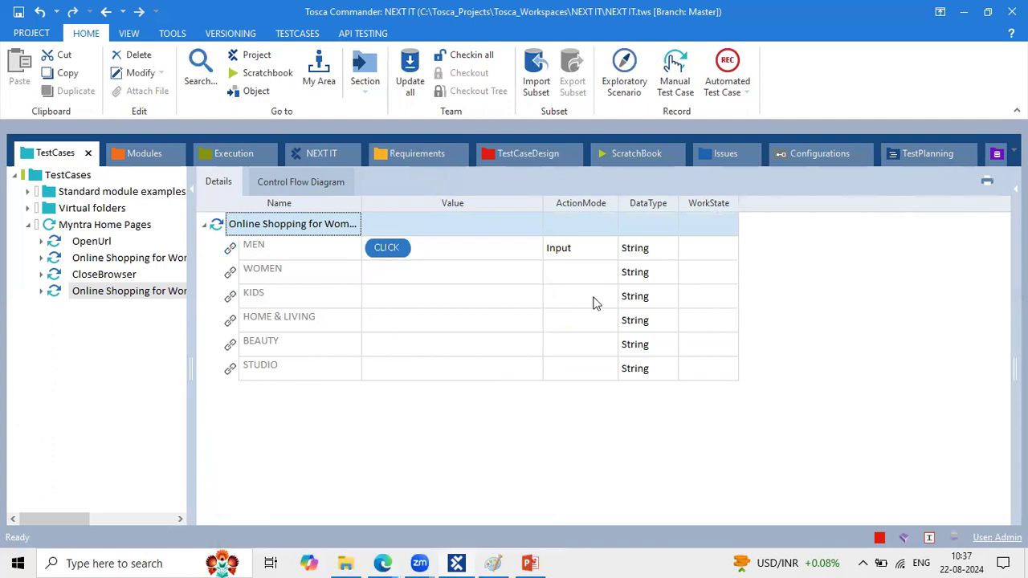
click(608, 253)
click(612, 251)
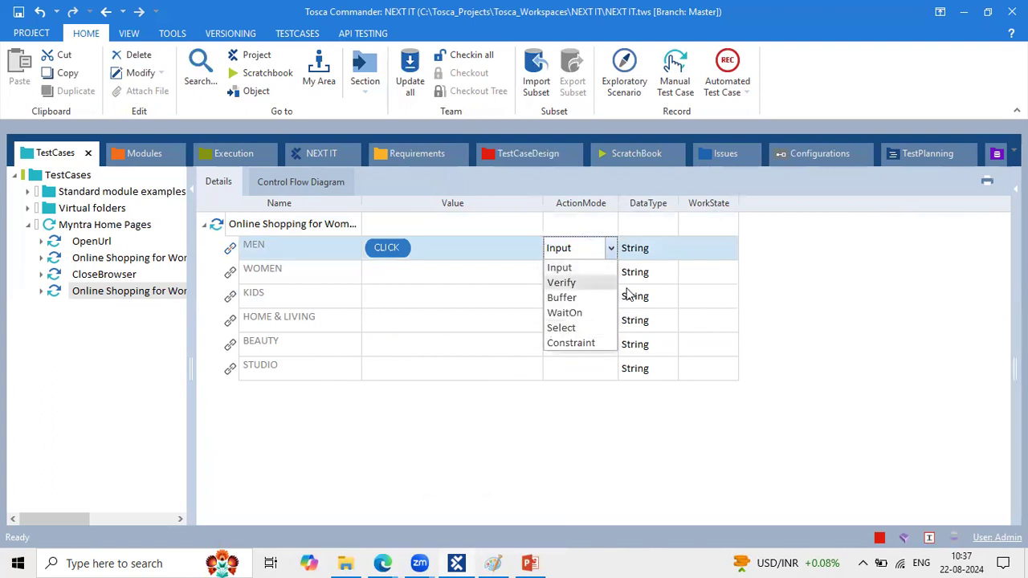
click(157, 258)
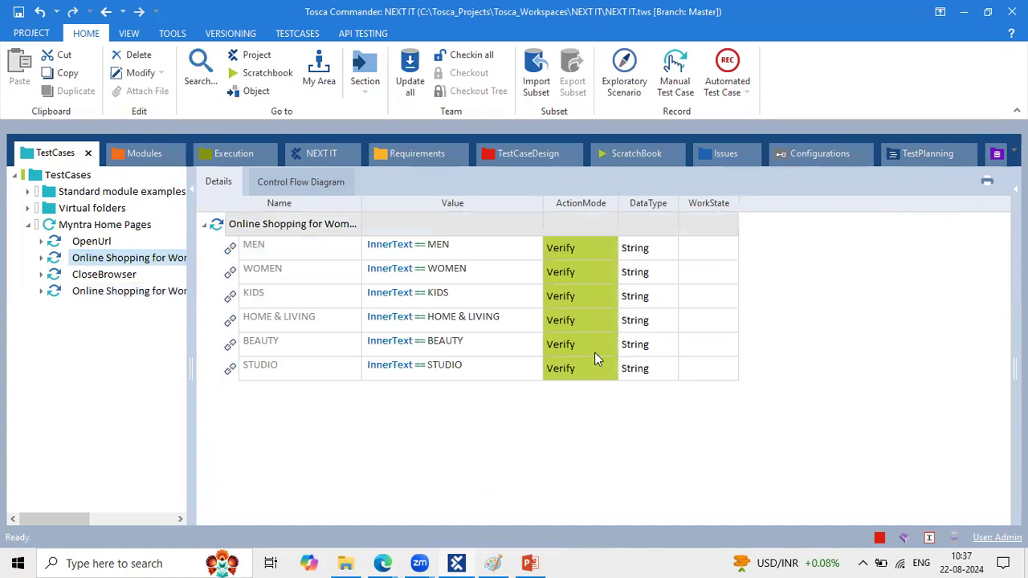
click(123, 294)
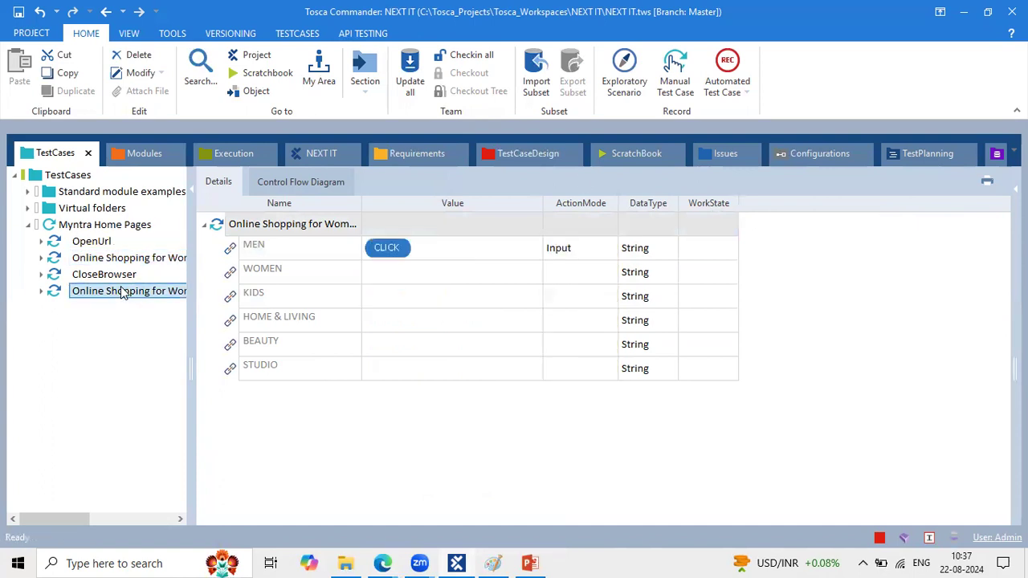
click(594, 255)
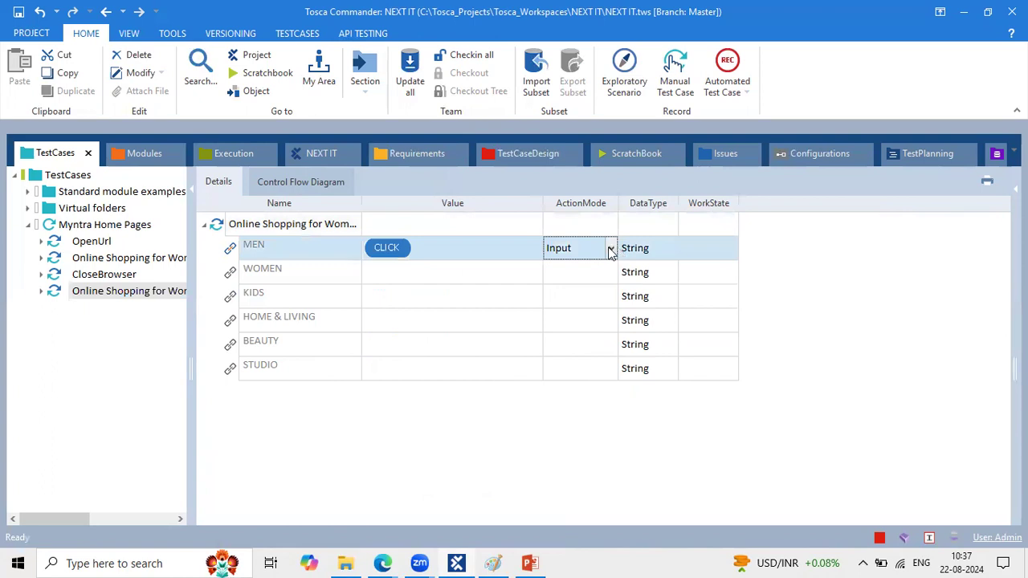
click(611, 248)
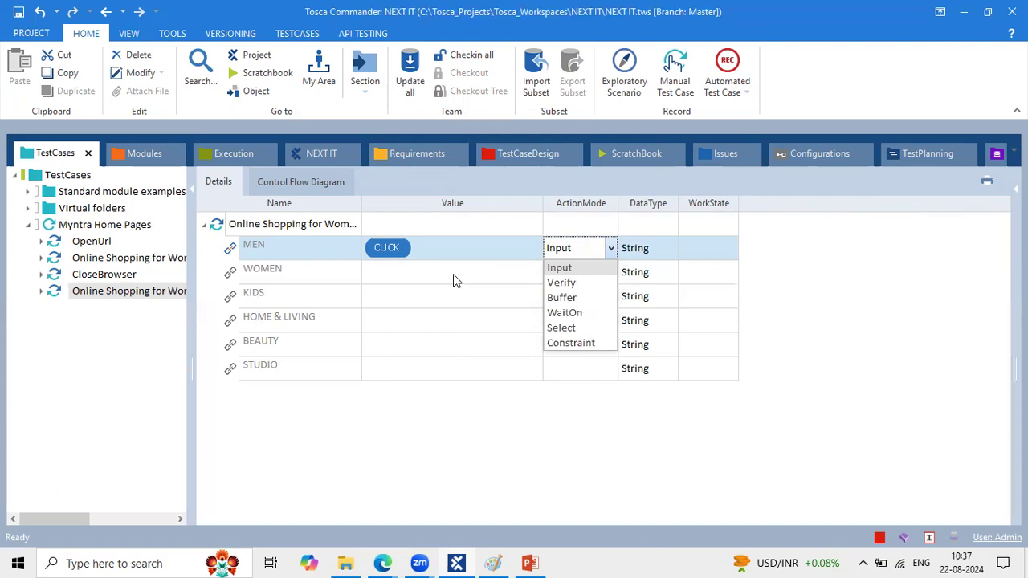
click(734, 232)
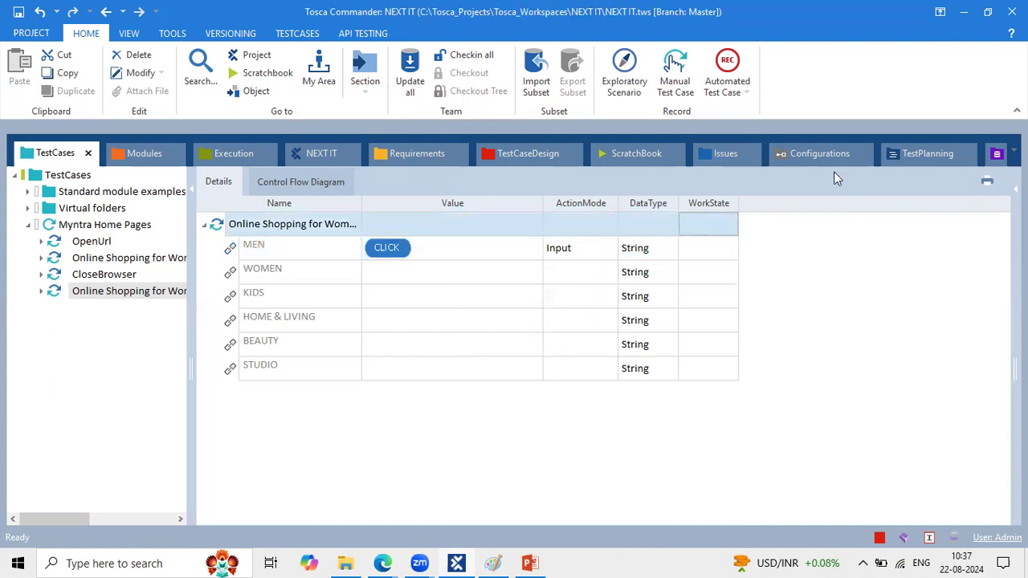